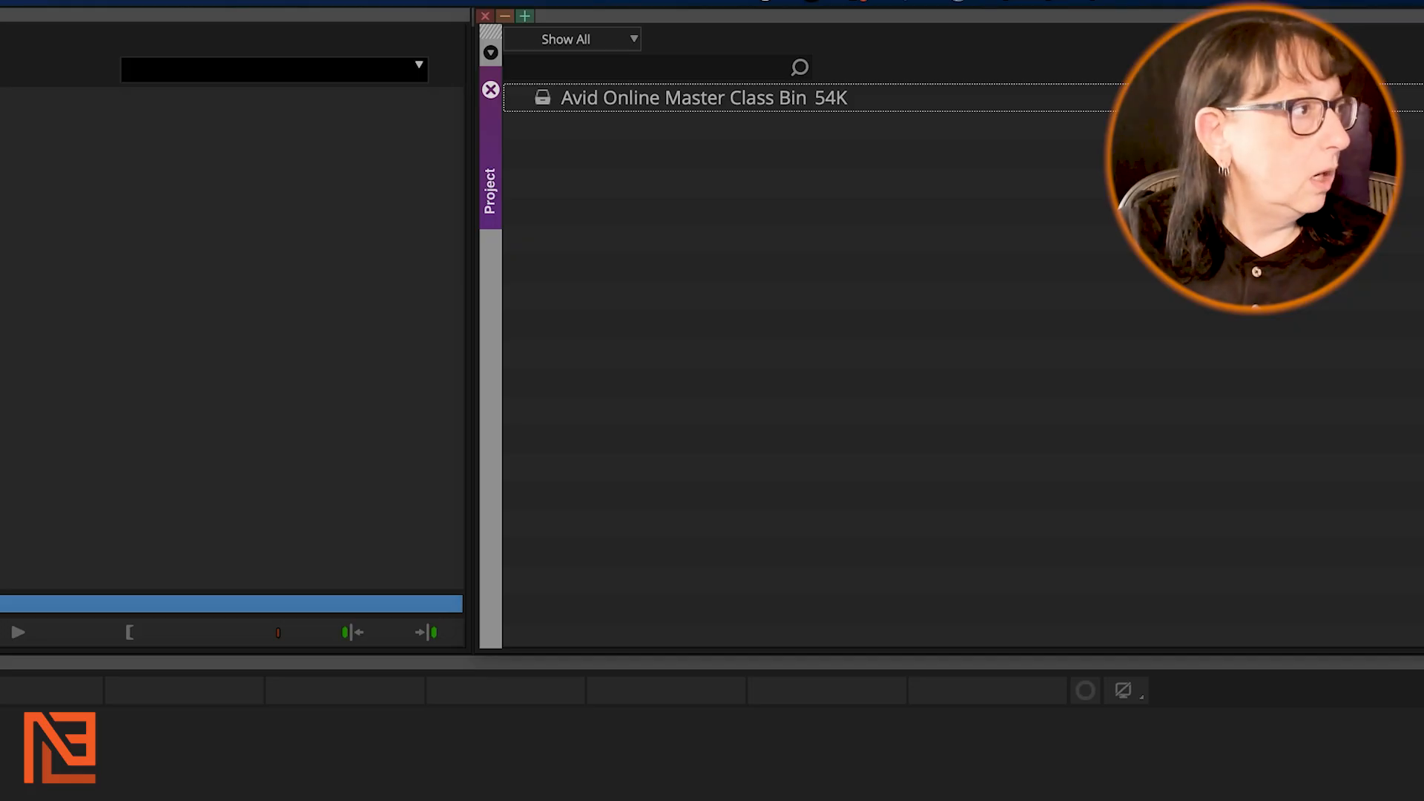
Step: Enlarge the floating Avid Online Master Class Bin window and position it over the composer, clear of the project window
left_click(619, 144)
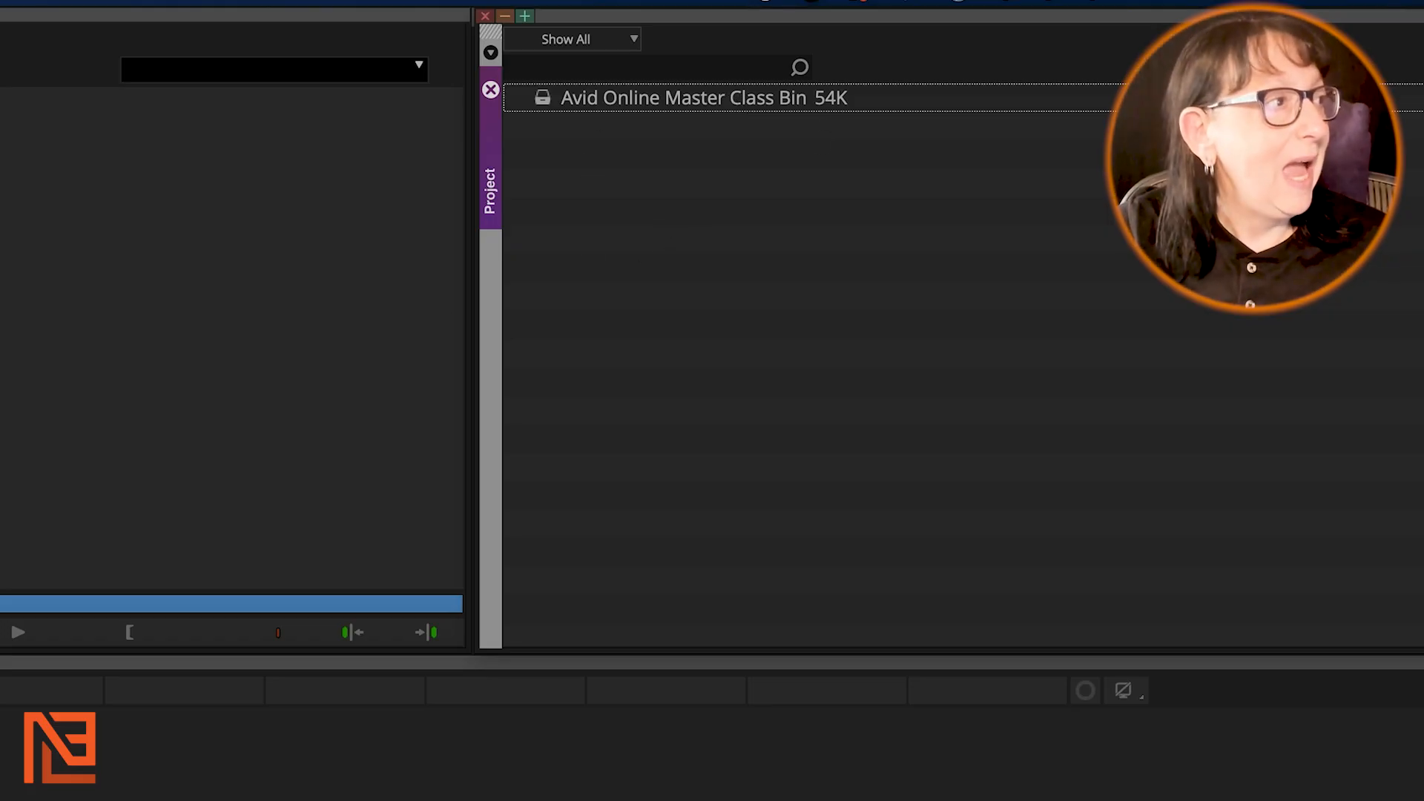
left_click_drag(537, 152, 751, 120)
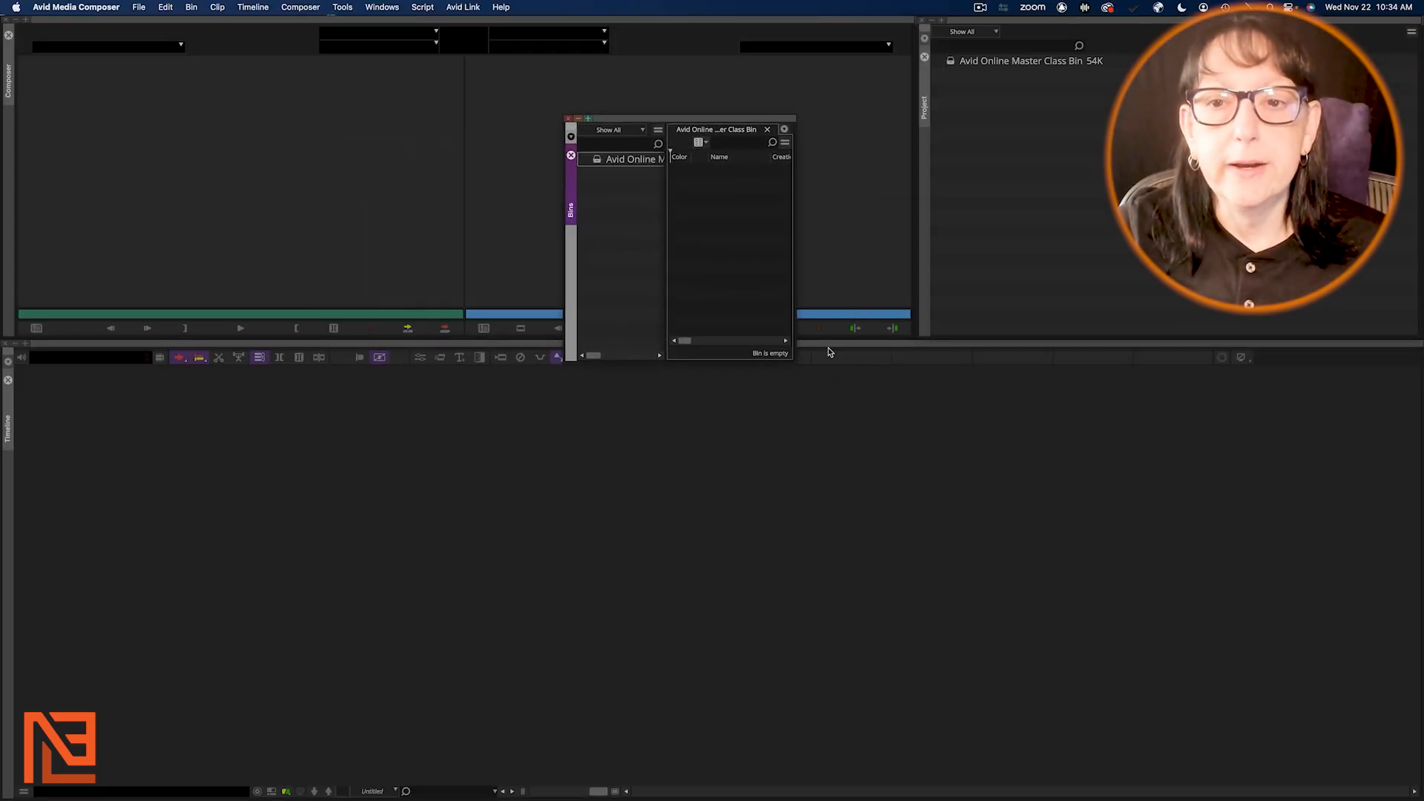
left_click_drag(791, 359, 1073, 568)
left_click_drag(845, 125, 673, 125)
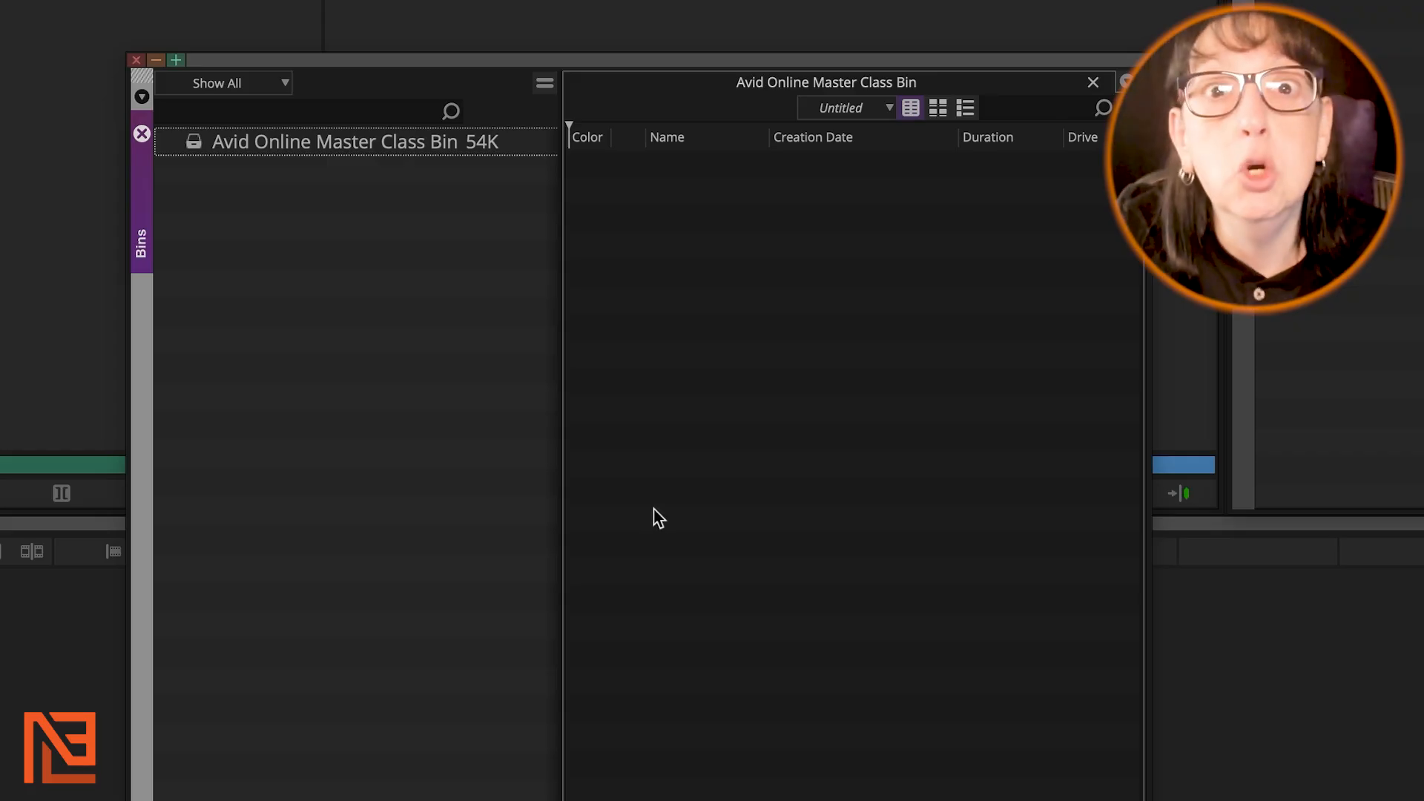
left_click_drag(683, 59, 728, 0)
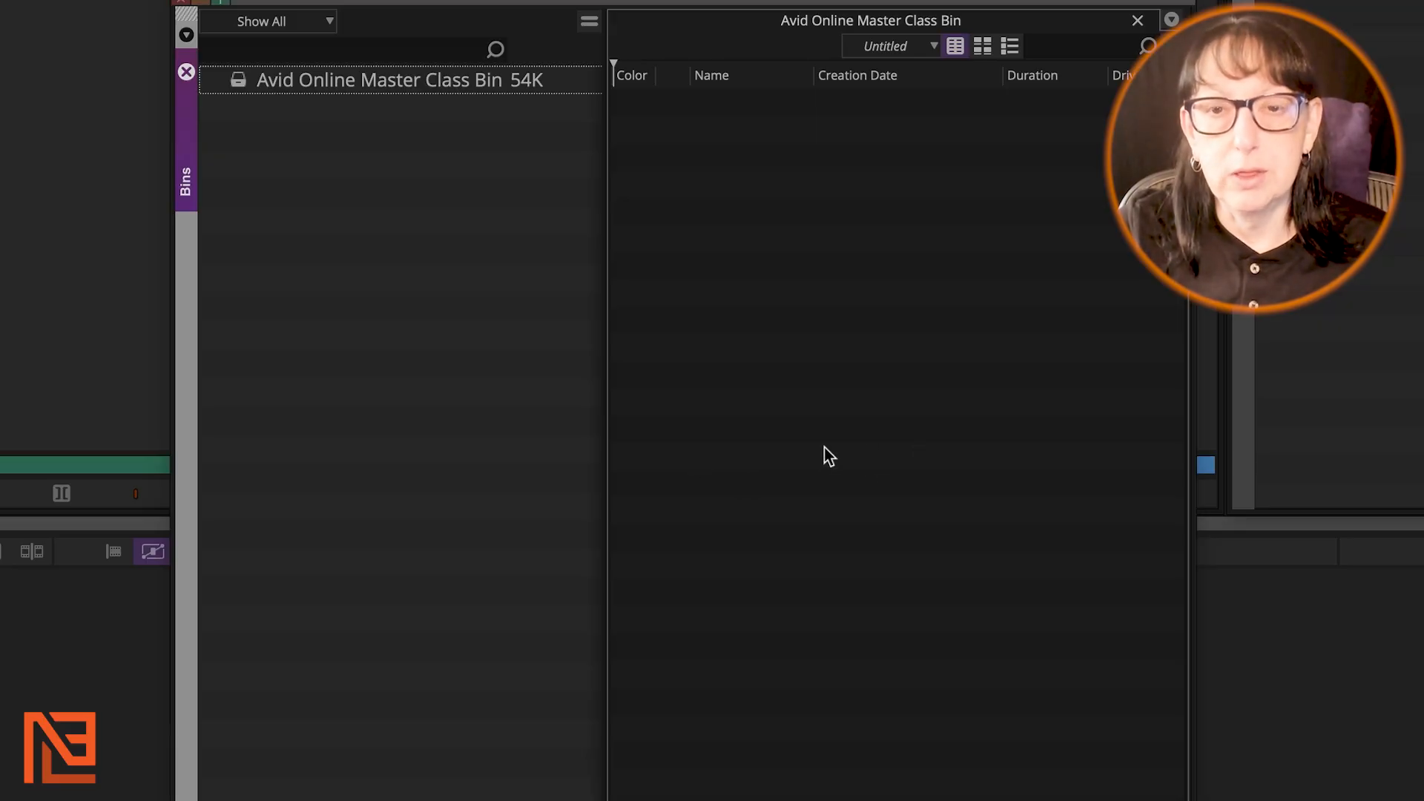
left_click_drag(664, 3, 595, 61)
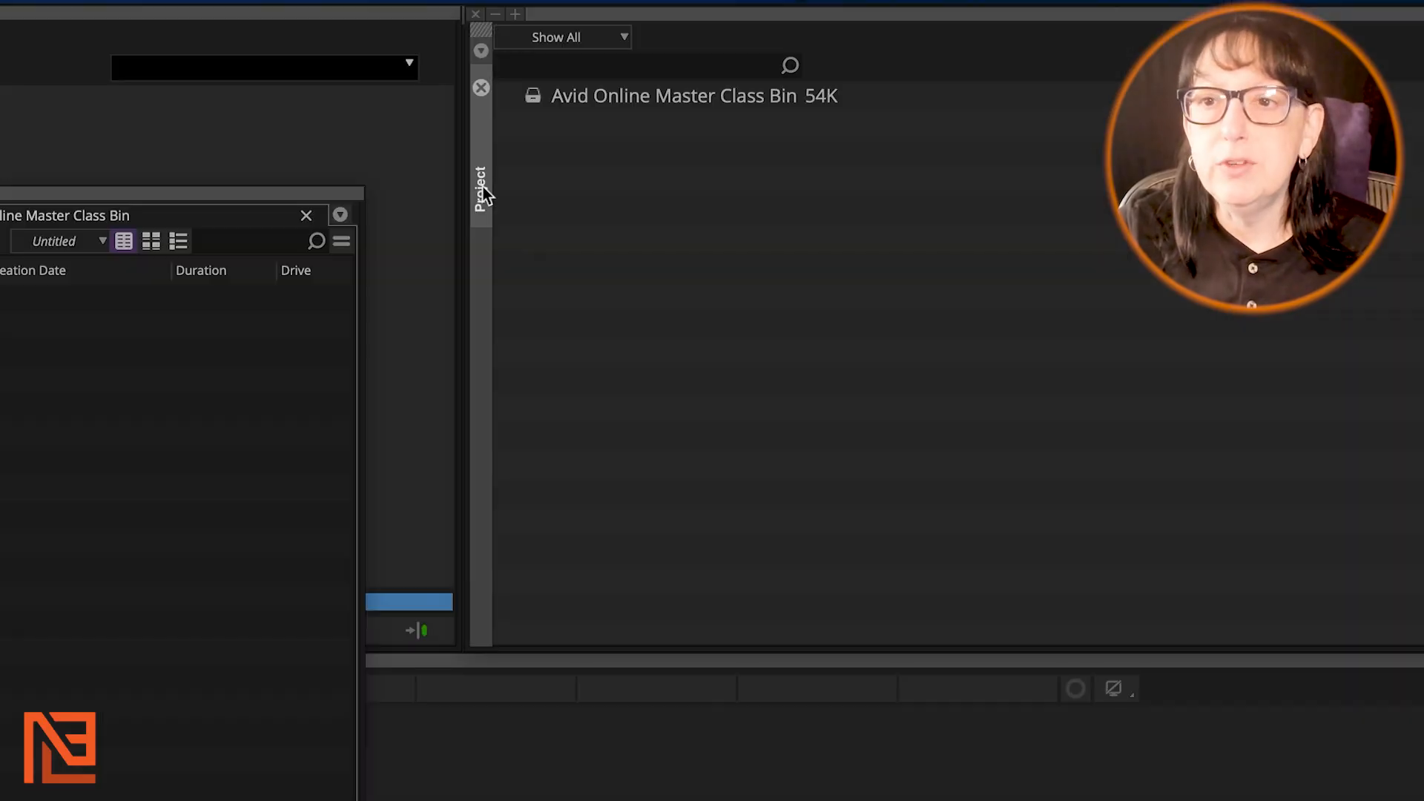
left_click(483, 189)
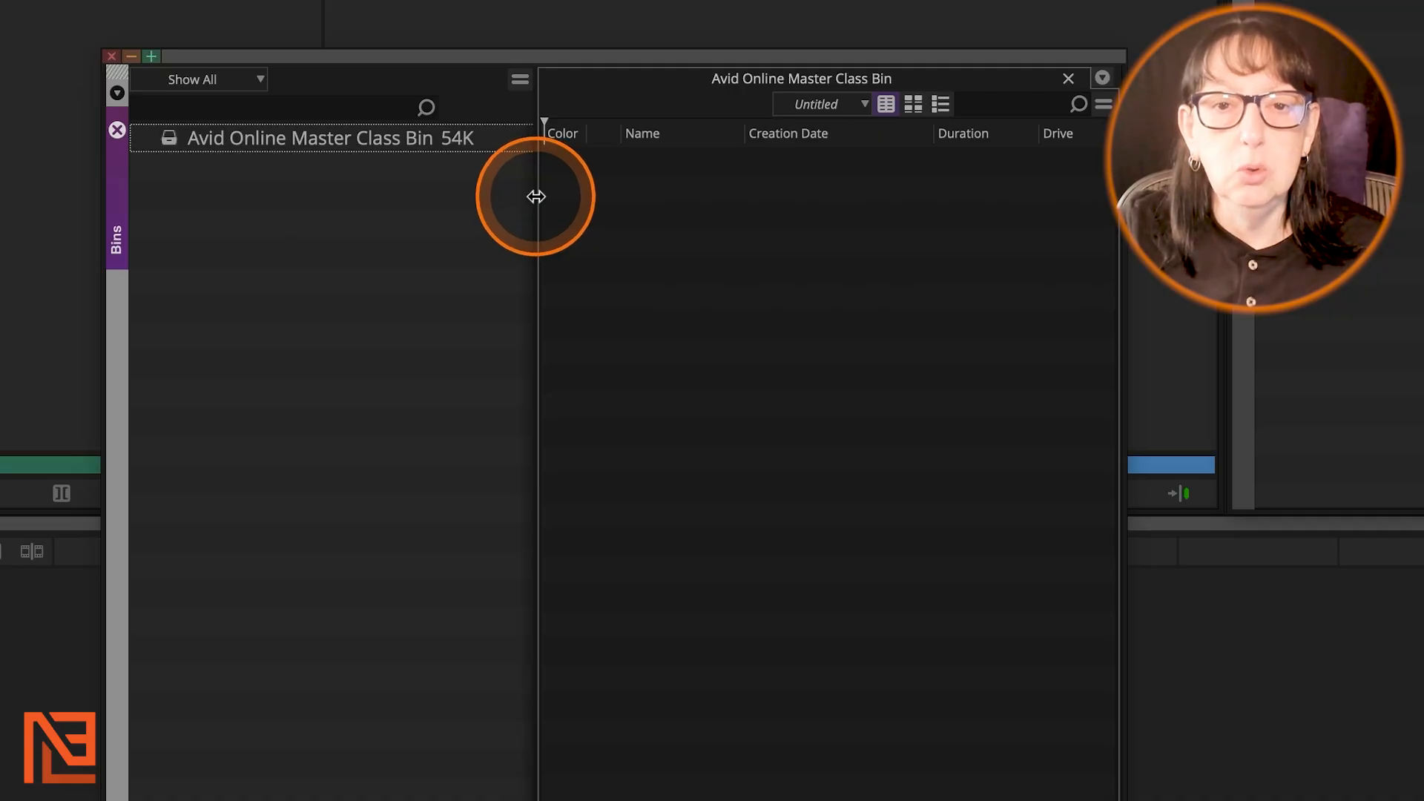
Step: Collapse the bin window's sidebar at its divider, pull it back out, and check the bin commands for sidebar options
left_click_drag(535, 197, 29, 215)
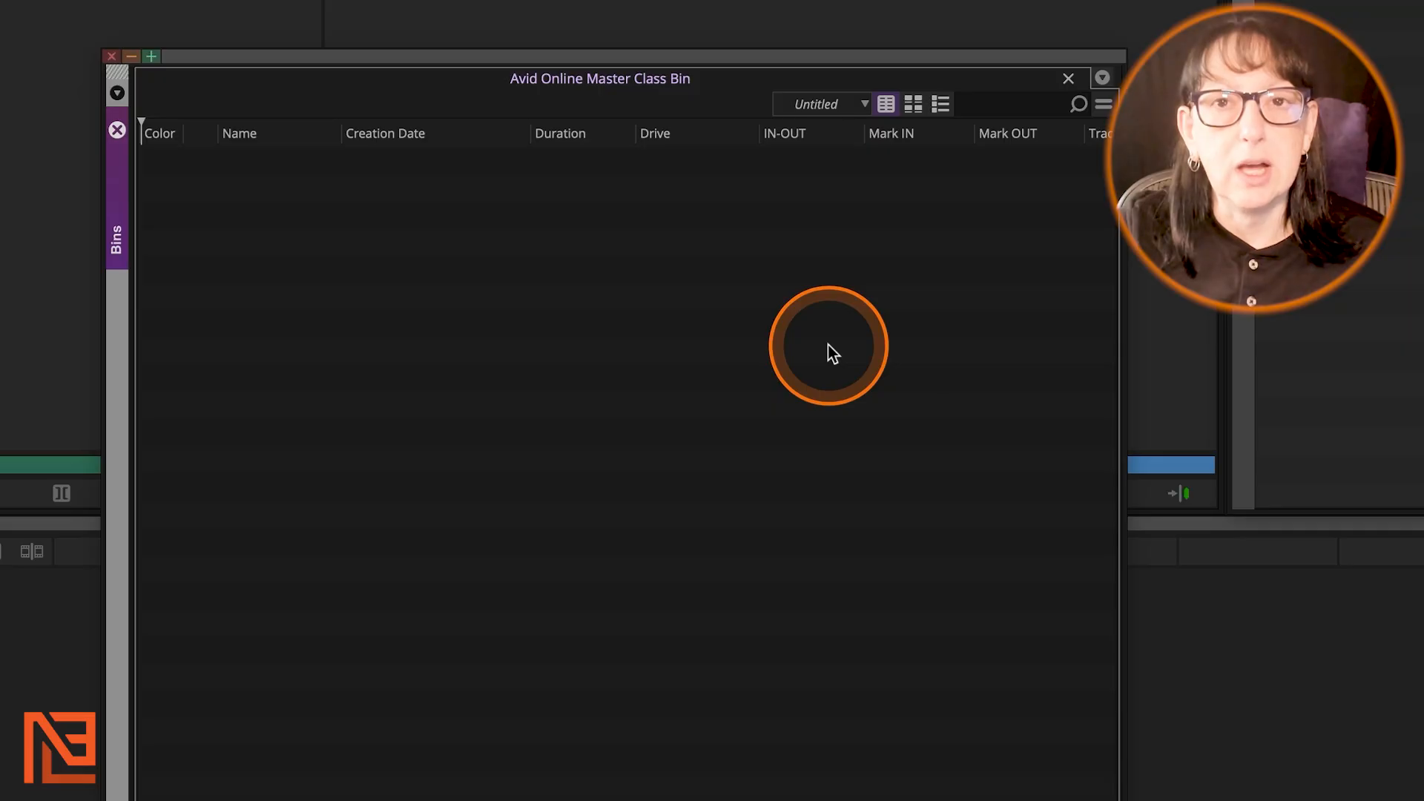
left_click_drag(134, 283, 553, 312)
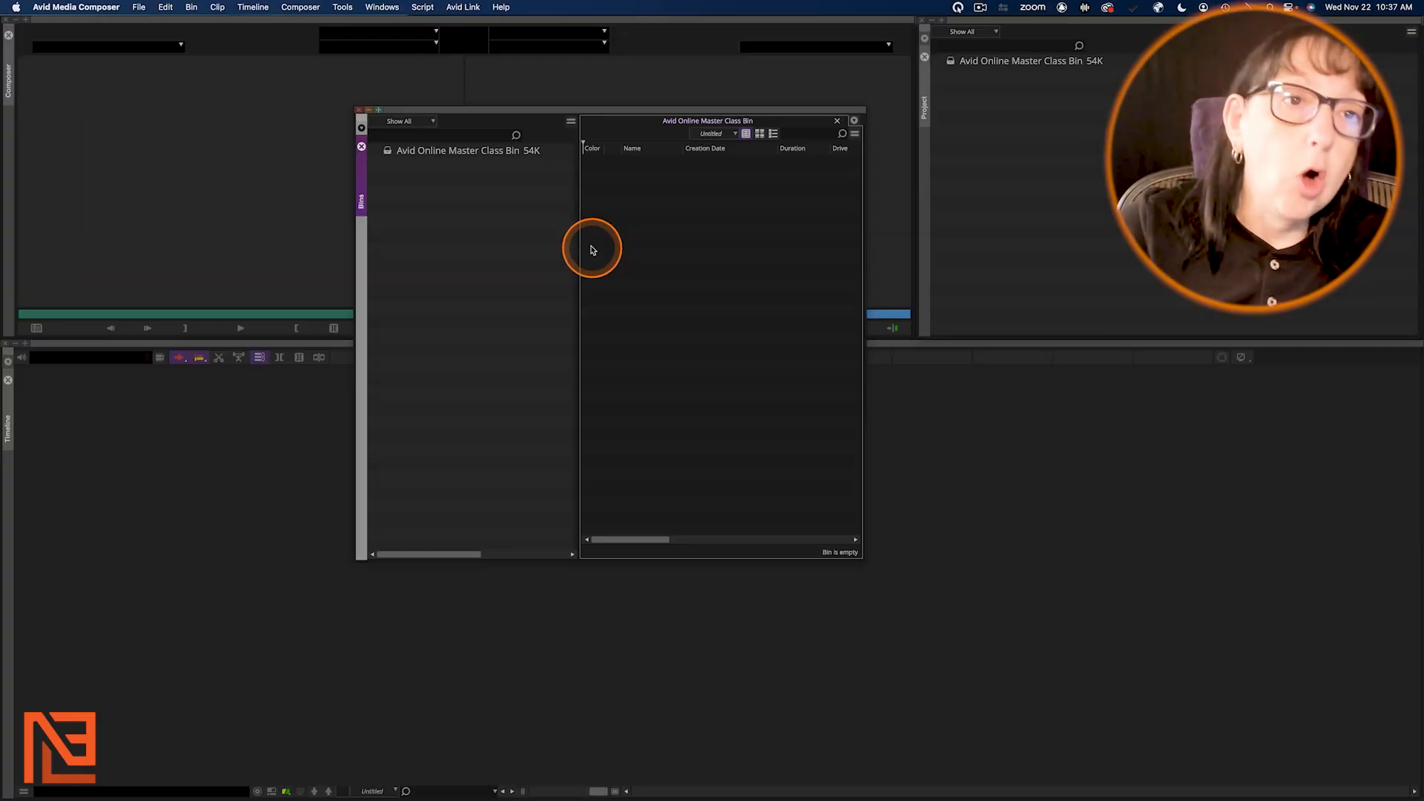
left_click(193, 8)
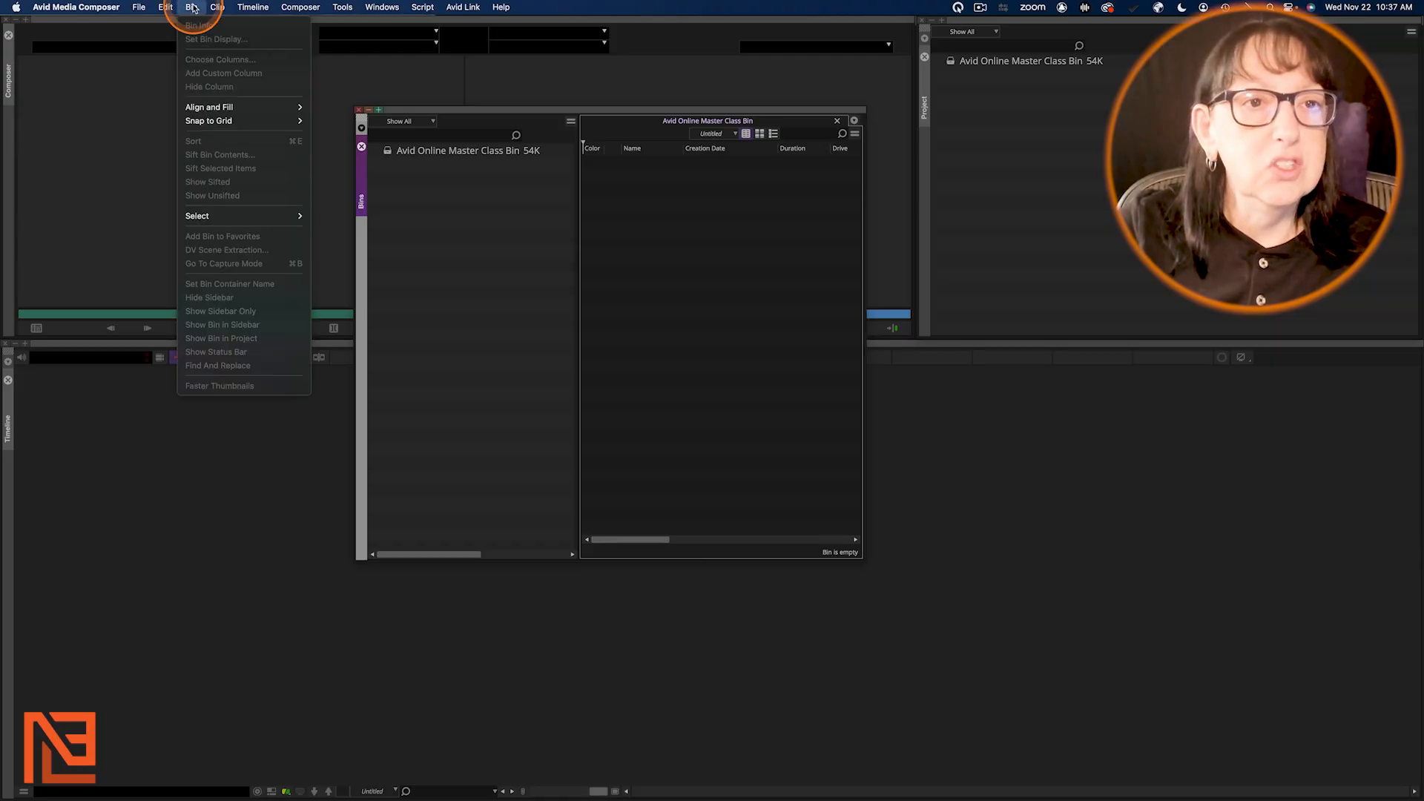
left_click(193, 8)
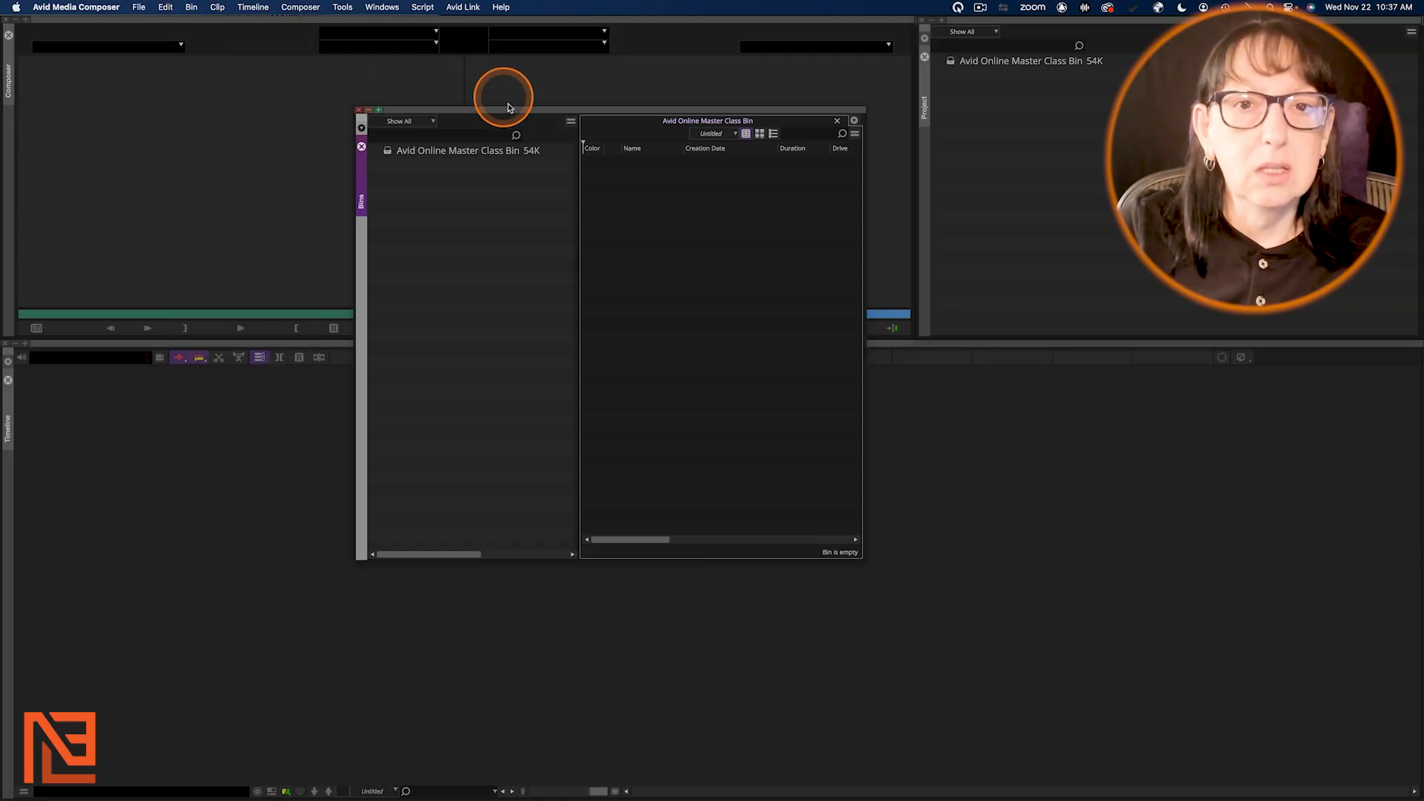
left_click(197, 6)
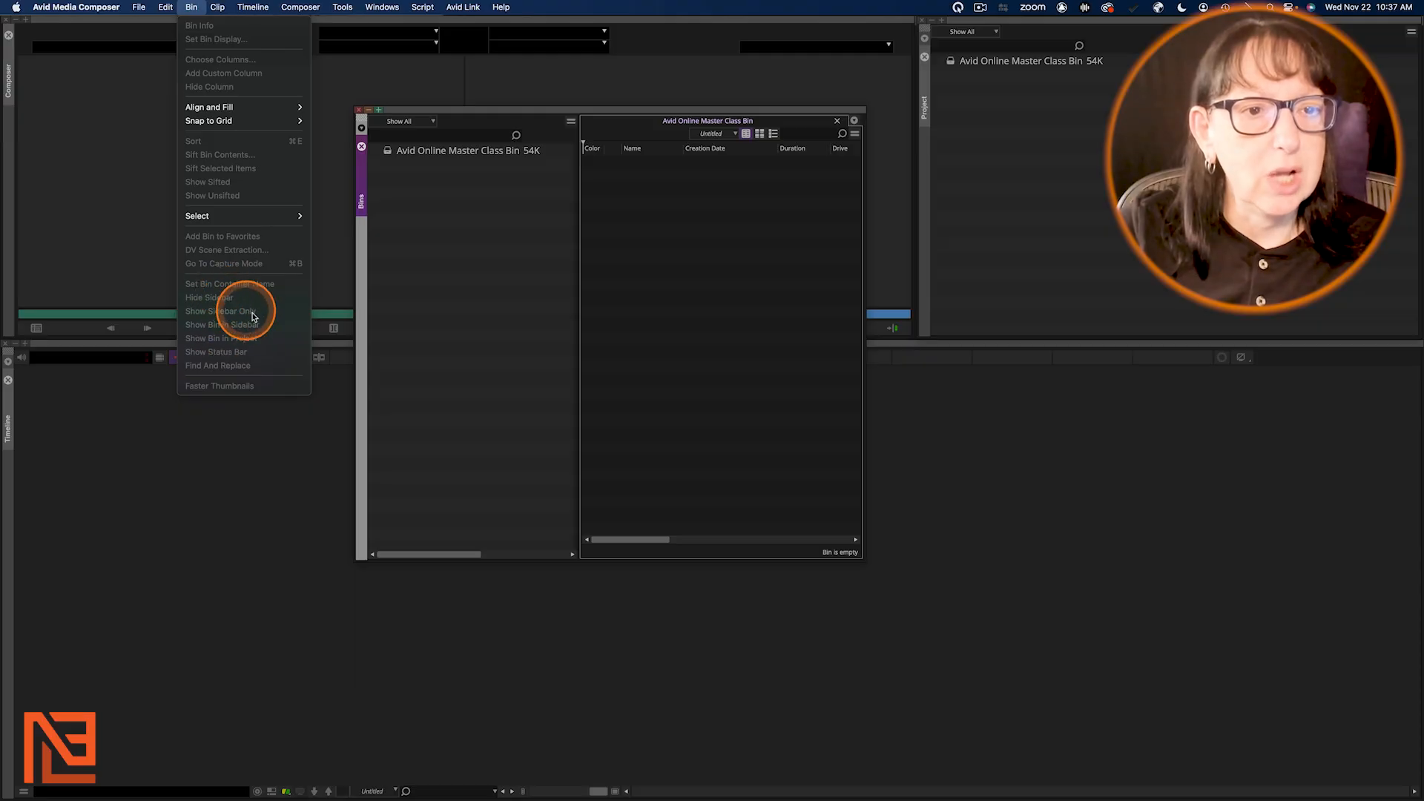
left_click(647, 252)
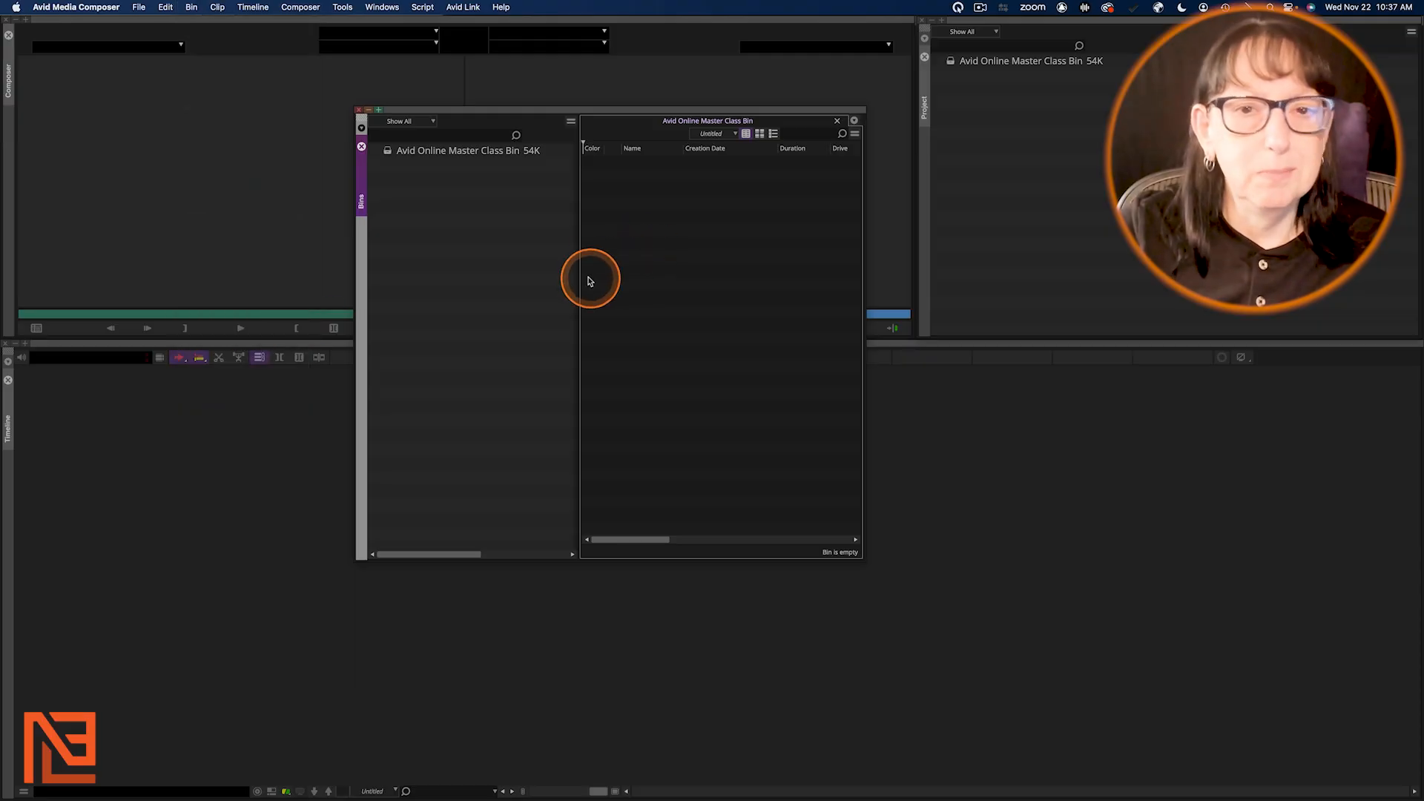
Step: Collapse the bin window's sidebar at its divider and restore it with the Show Sidebar command
left_click_drag(578, 264, 286, 261)
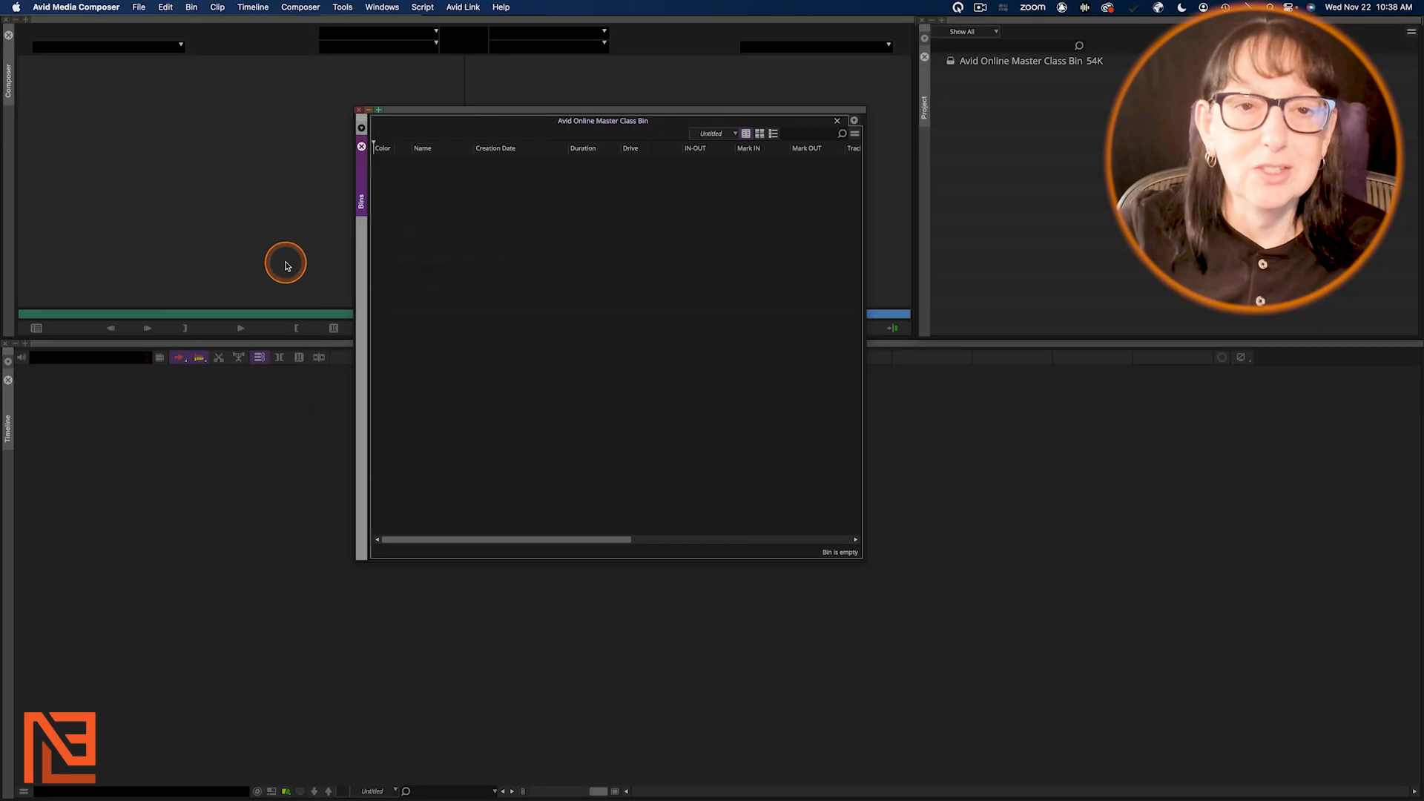
left_click(192, 8)
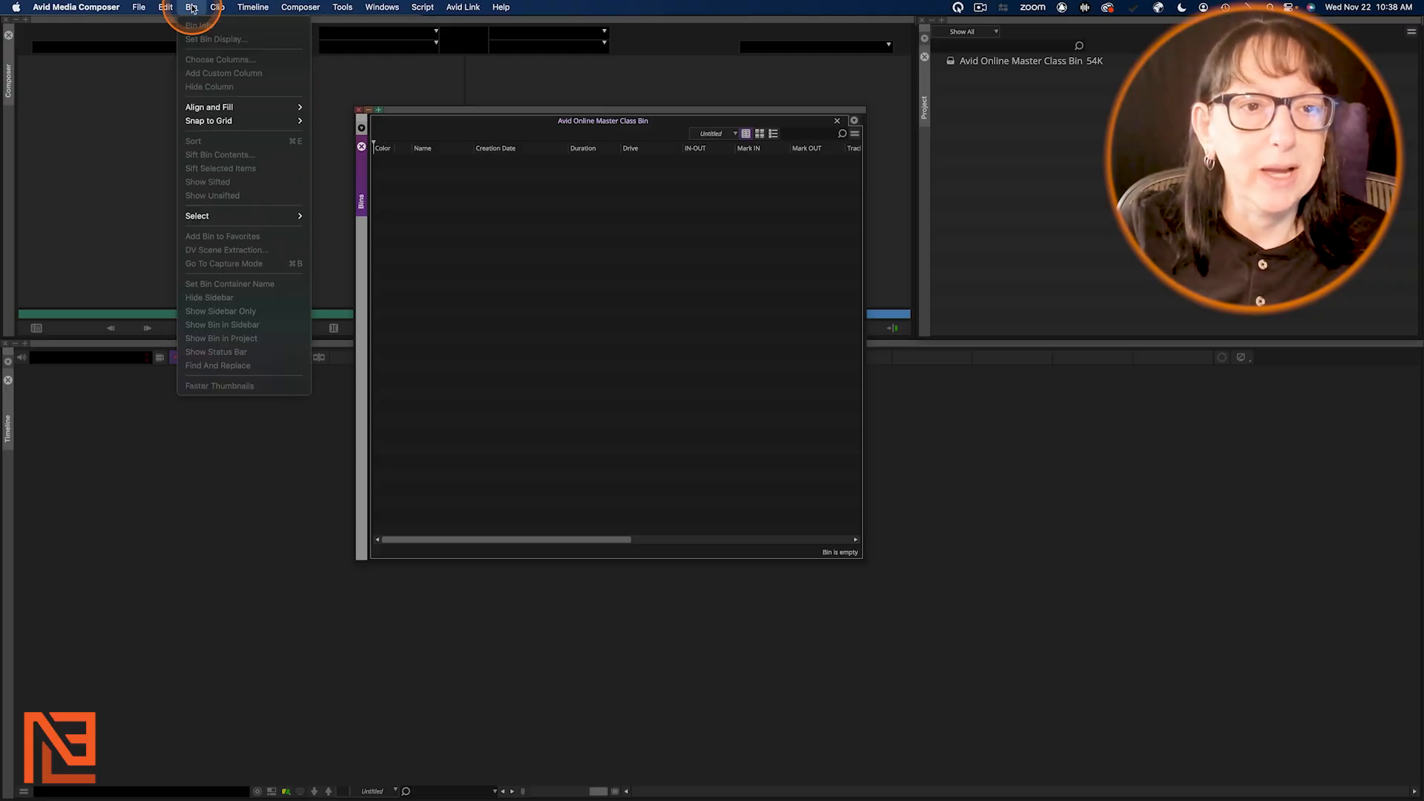
left_click(192, 8)
left_click_drag(482, 114, 371, 122)
right_click(271, 213)
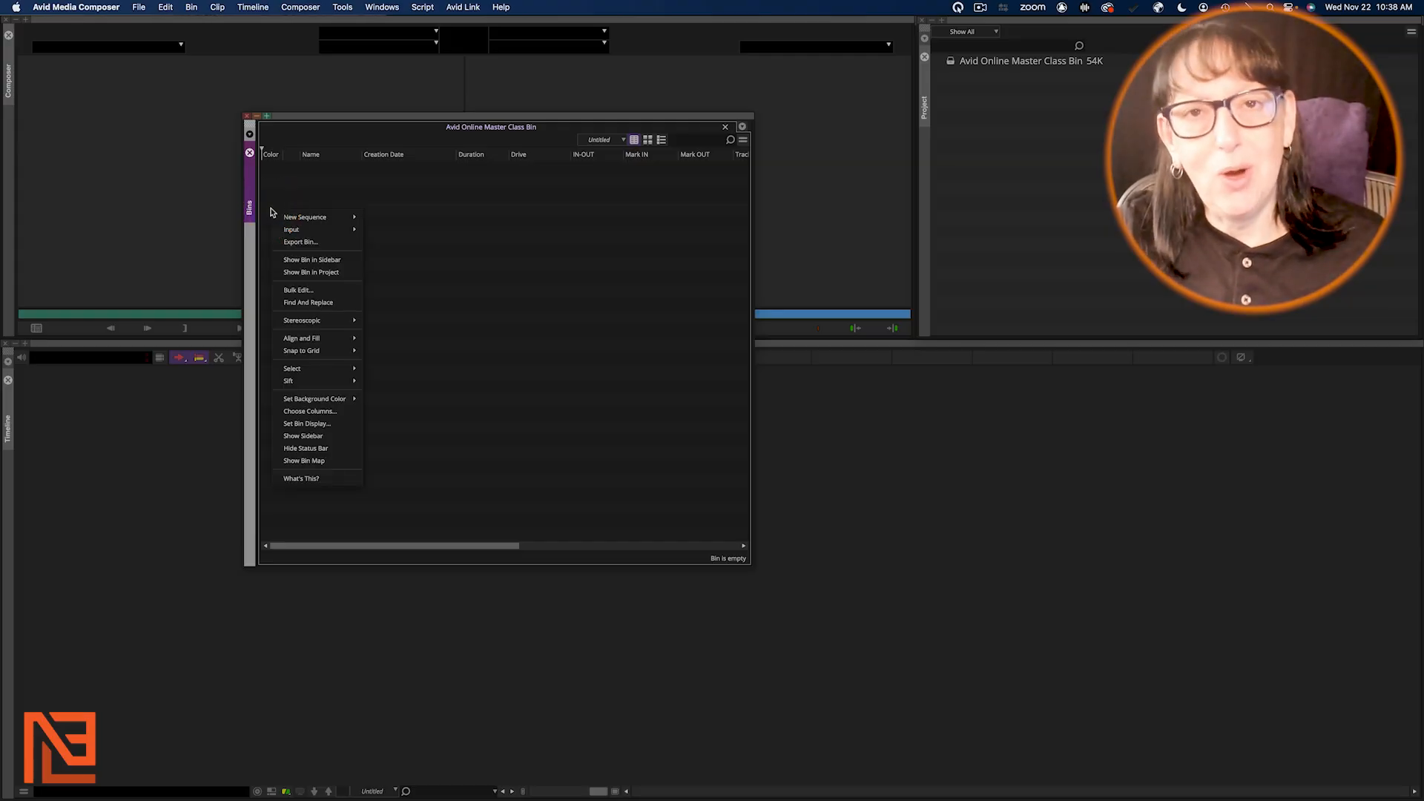
left_click_drag(461, 119, 496, 132)
right_click(496, 263)
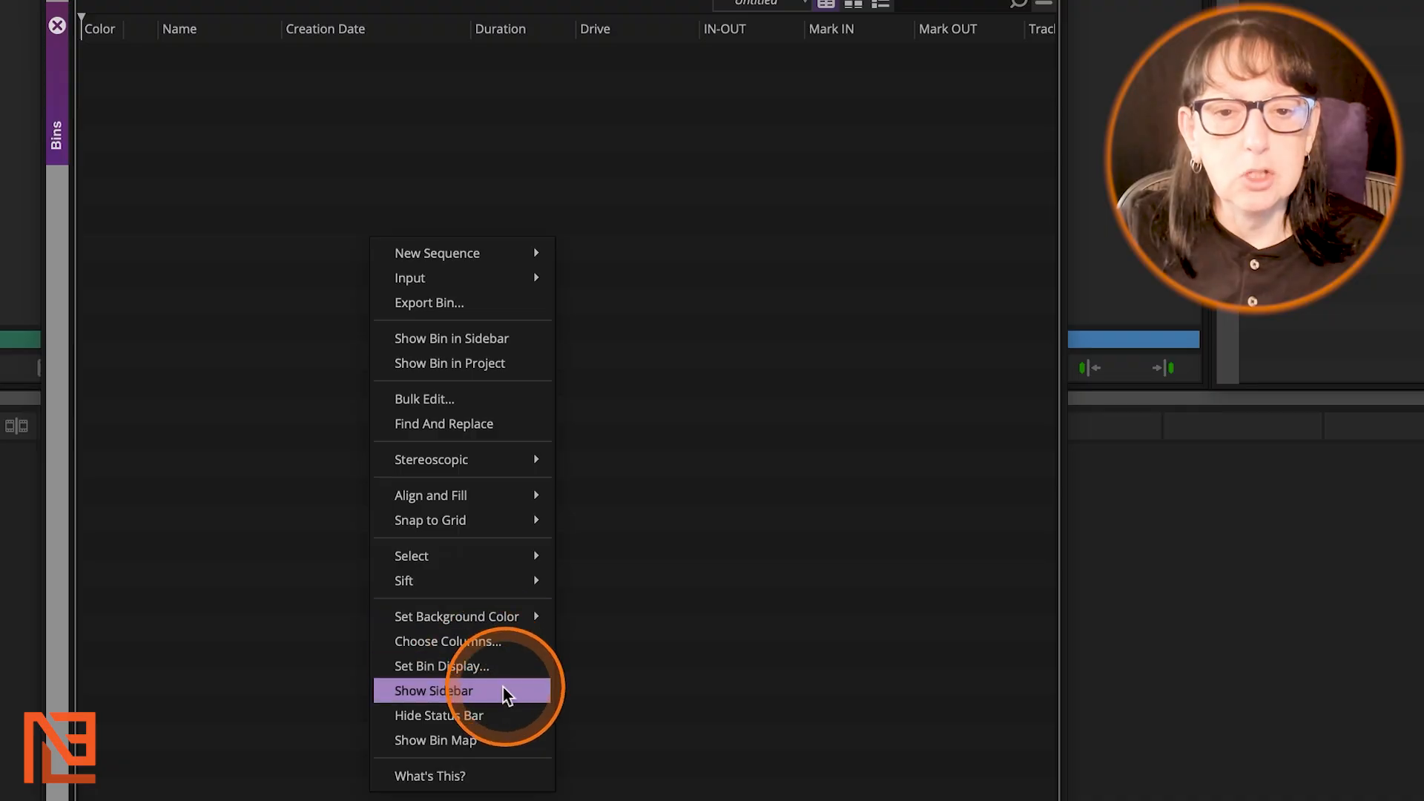
left_click(434, 692)
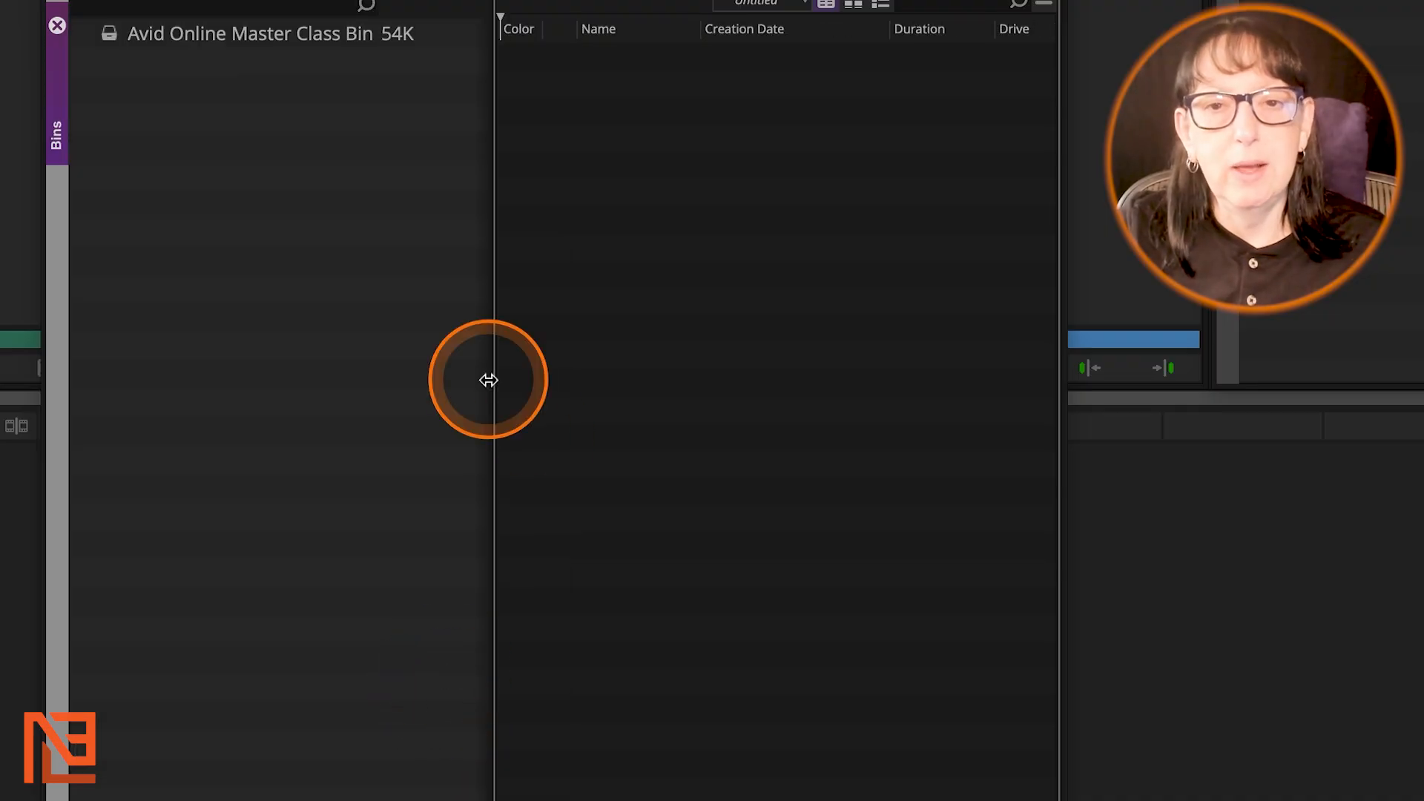
Step: Hide the sidebar of the open bin with the Hide Sidebar command and reposition the bin window
right_click(638, 269)
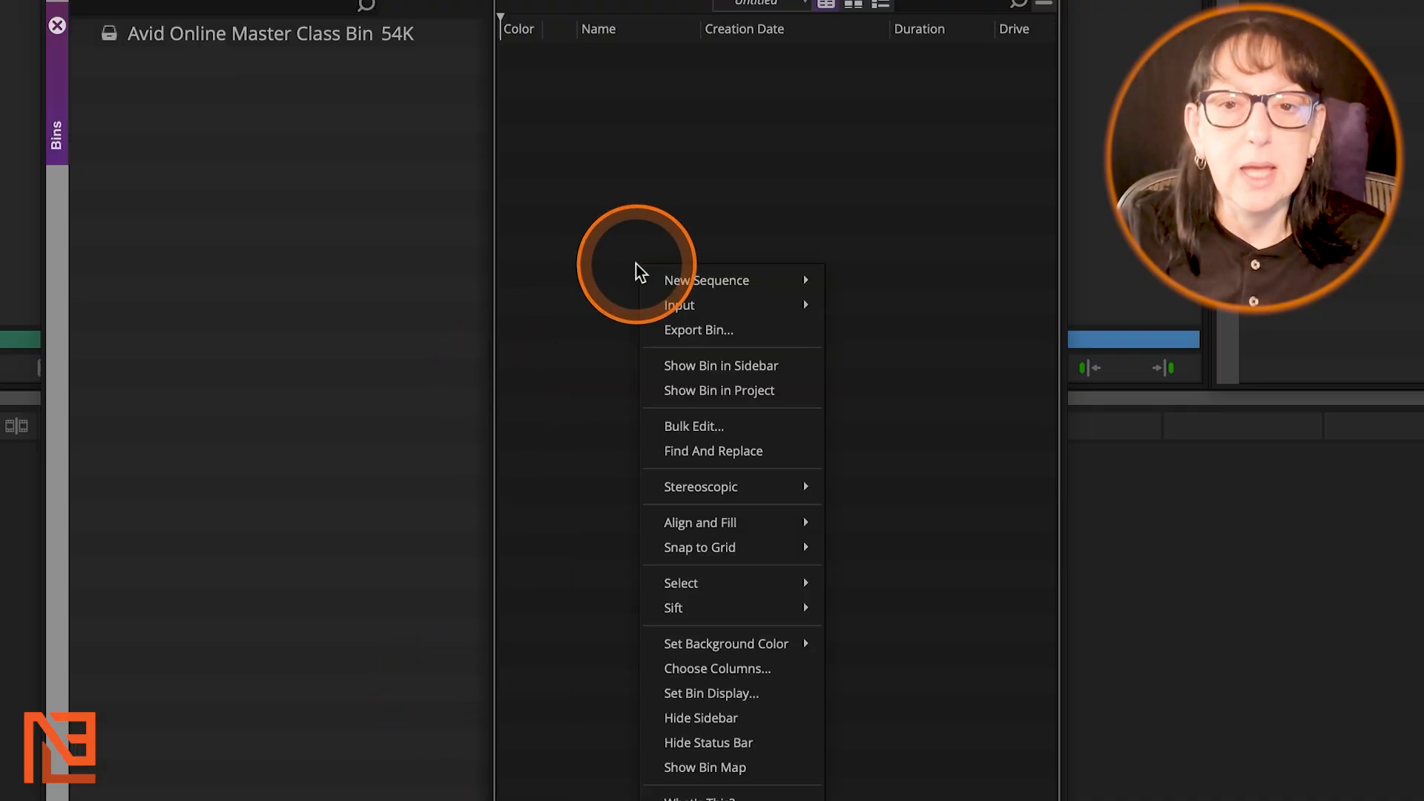
left_click(719, 721)
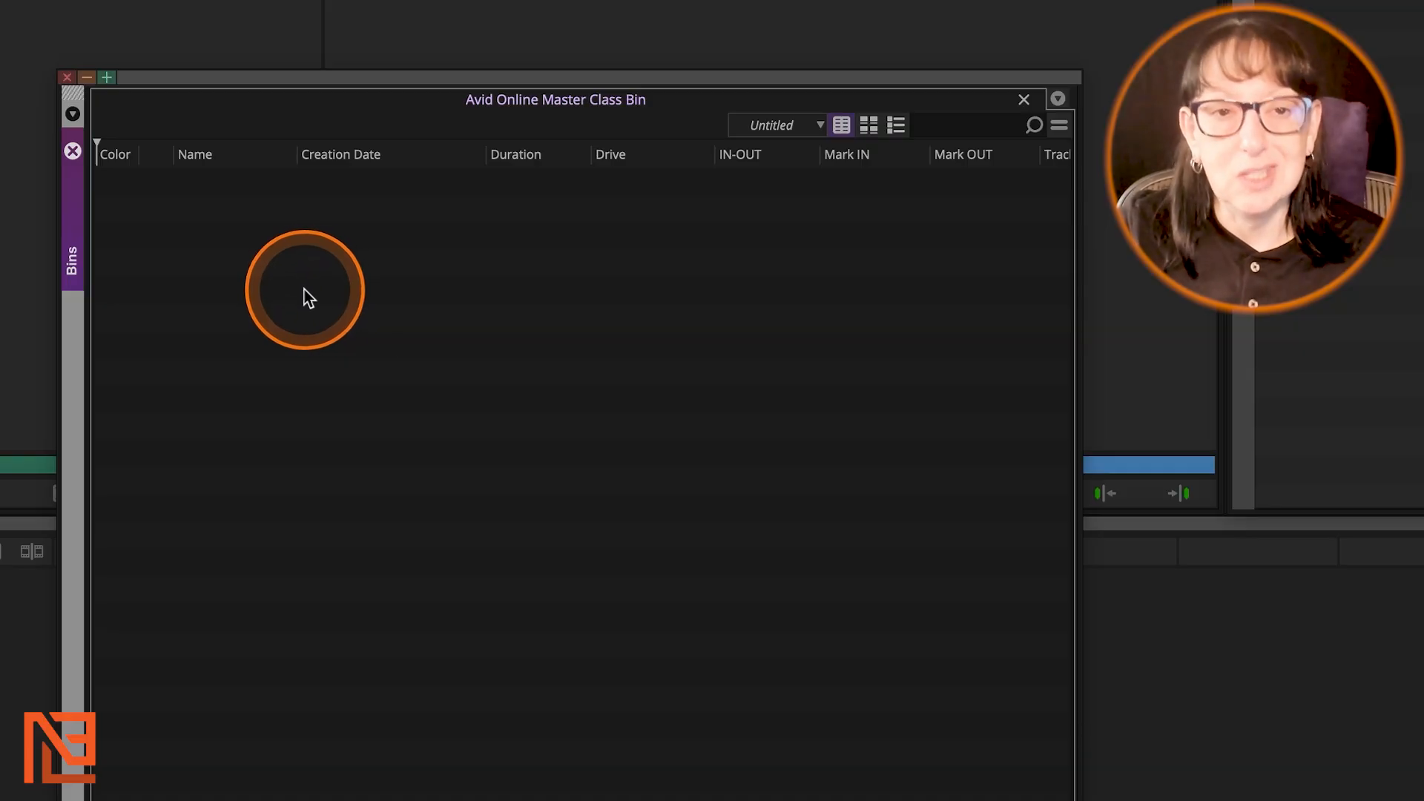
right_click(367, 357)
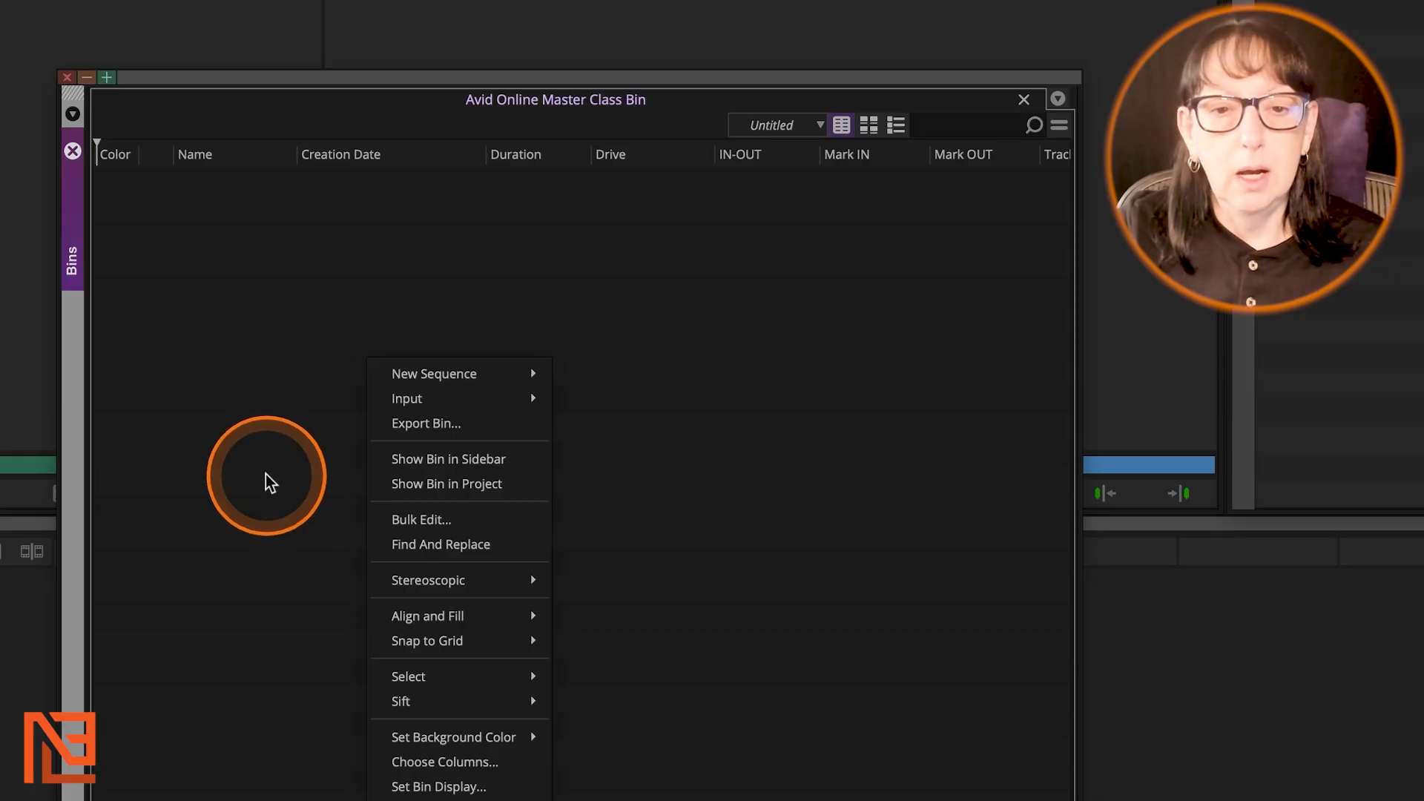
left_click(114, 256)
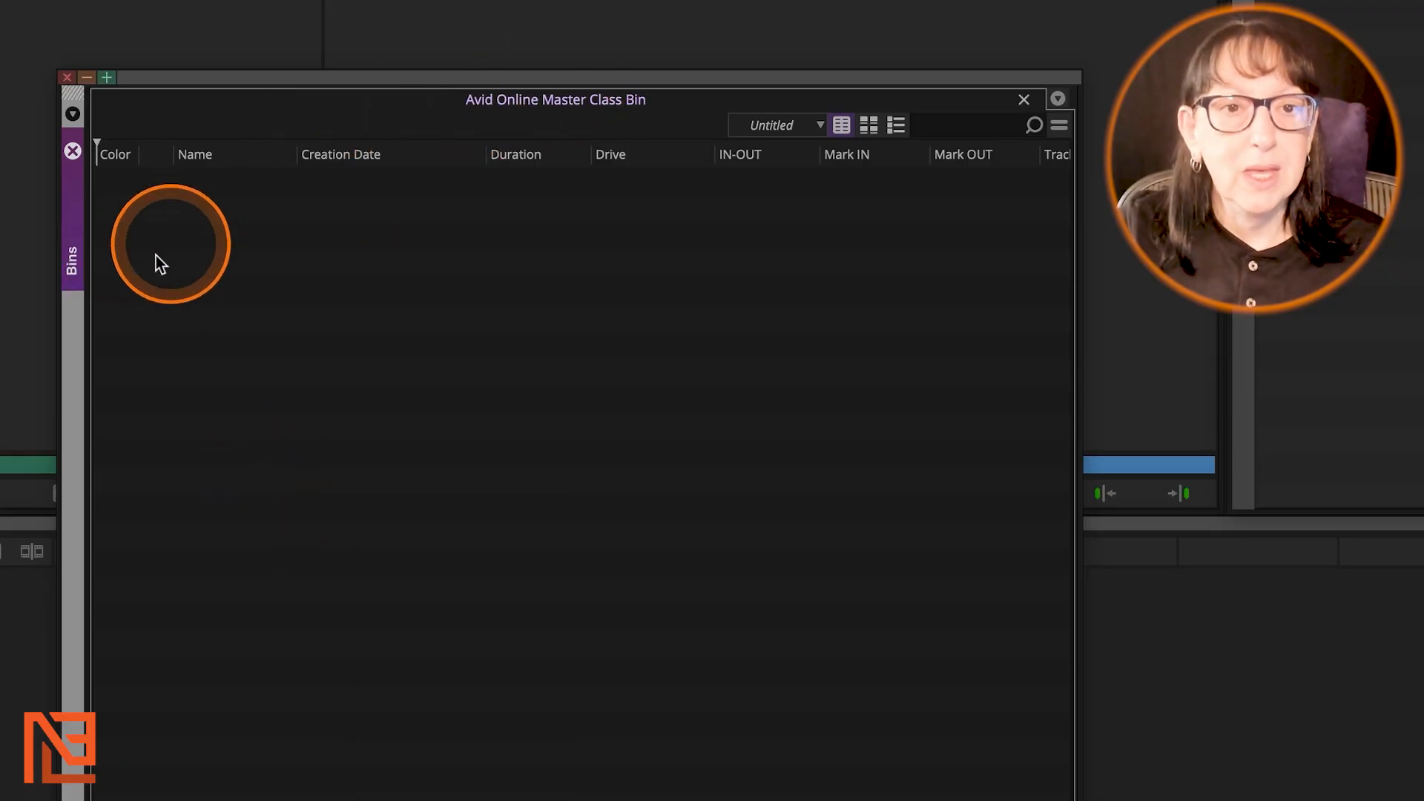
left_click_drag(470, 80, 456, 54)
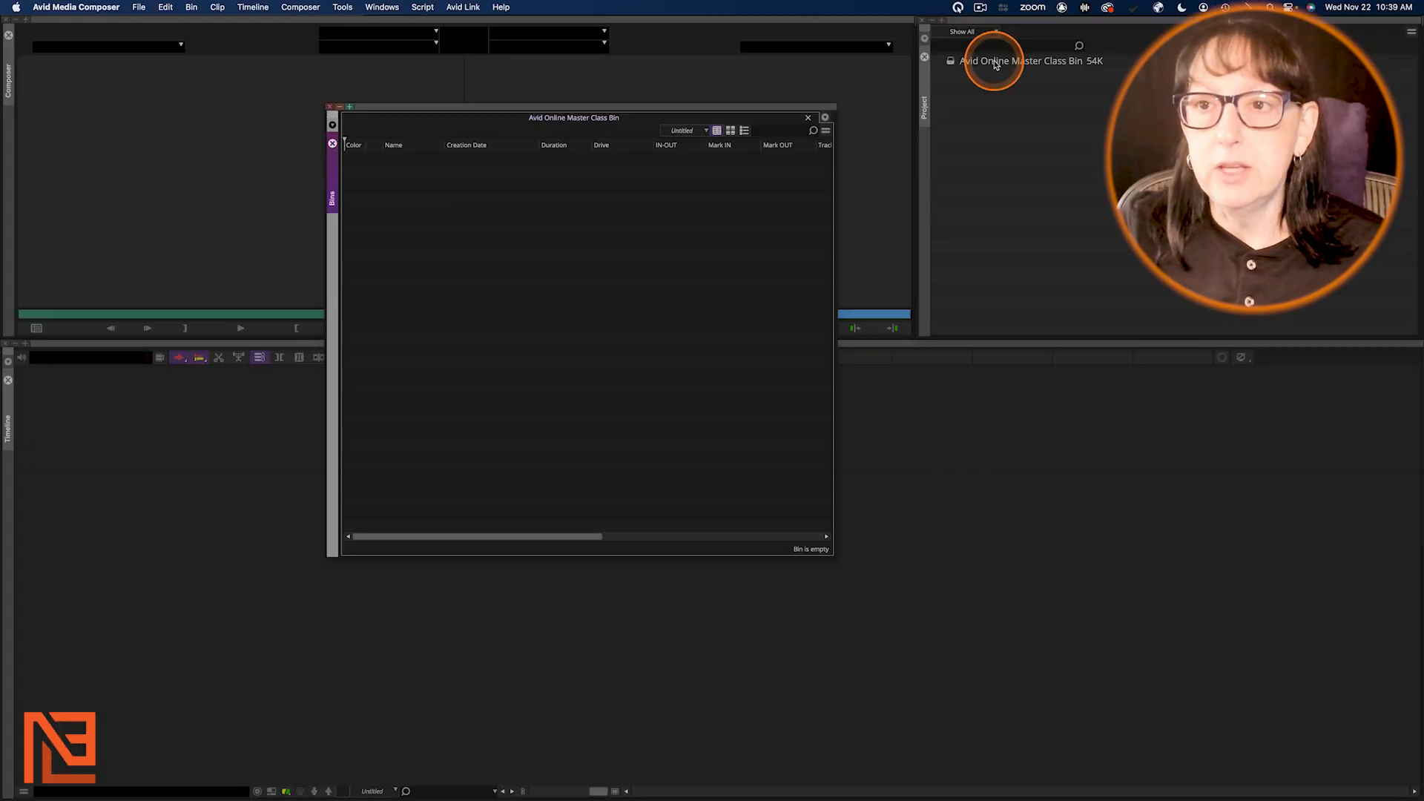
Step: Rename Avid Online Master Class Bin in the project window as FOOTAGE
left_click(997, 63)
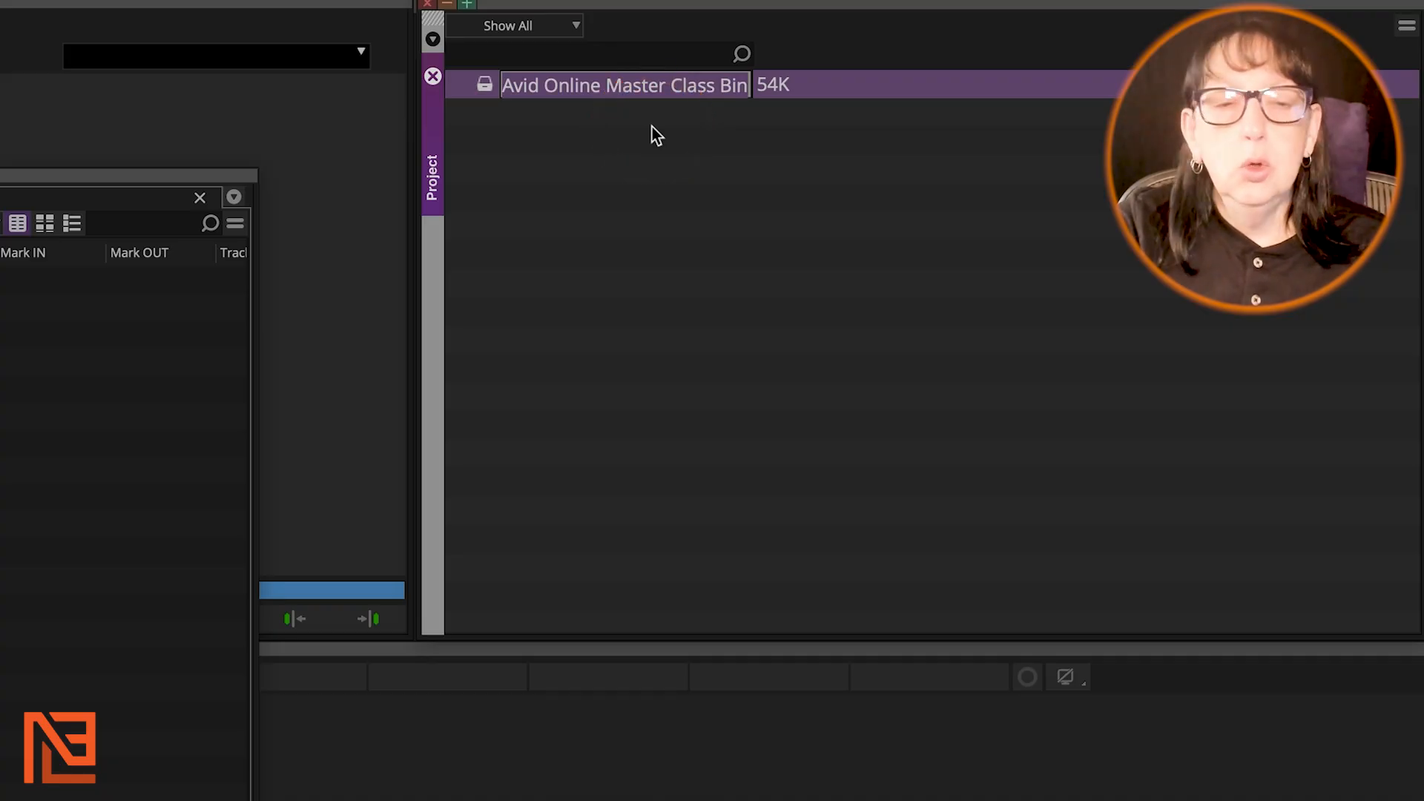
type("Raw Footage")
key("BackSpace")
key("BackSpace")
key("BackSpace")
key("BackSpace")
key("BackSpace")
key("BackSpace")
key("BackSpace")
key("BackSpace")
key("BackSpace")
key("BackSpace")
key("BackSpace")
type("FOOTAGE")
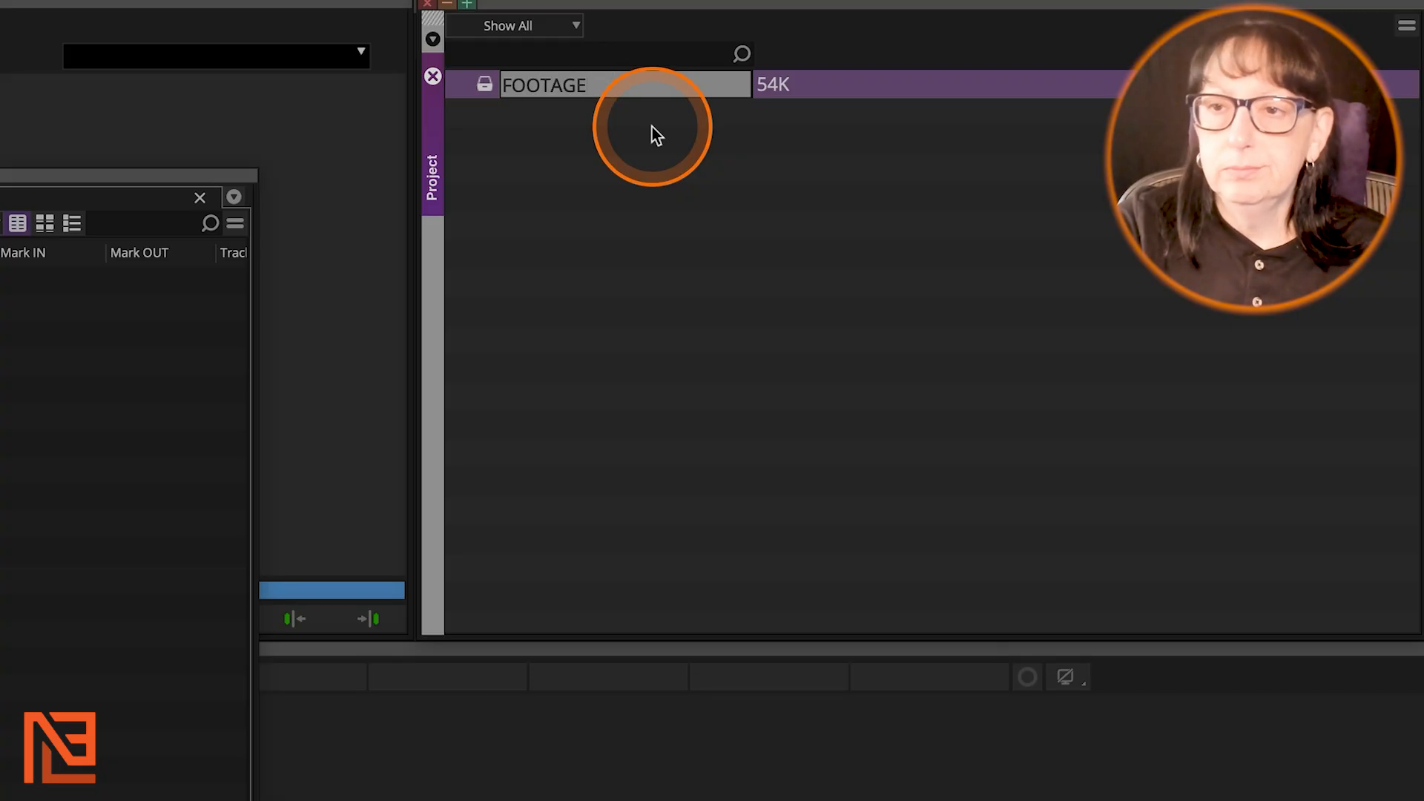
key("Return")
Step: Add "Avid Class" in front of the FOOTAGE bin's name, making it Avid Class FOOTAGE
left_click(527, 95)
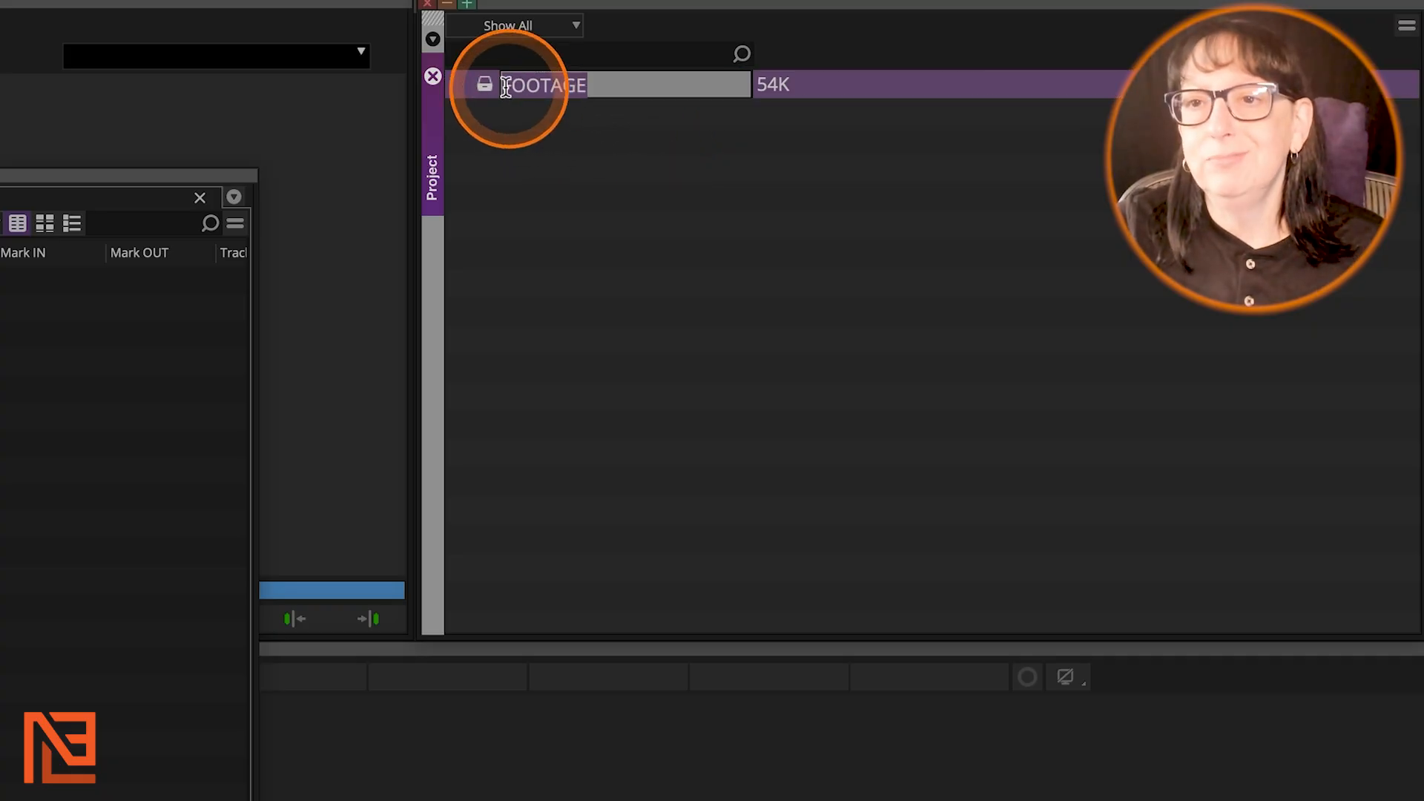
type("Avid Class")
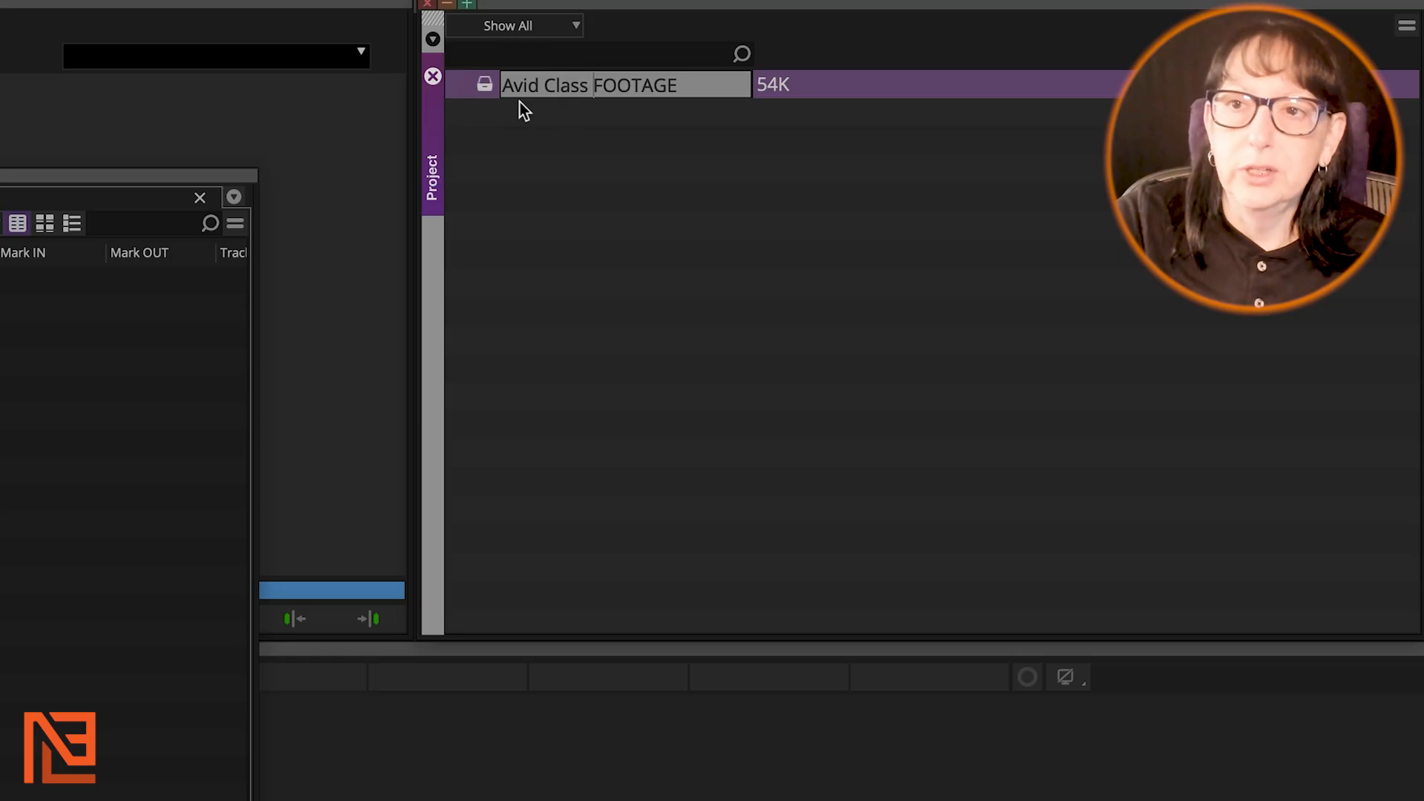
left_click(484, 86)
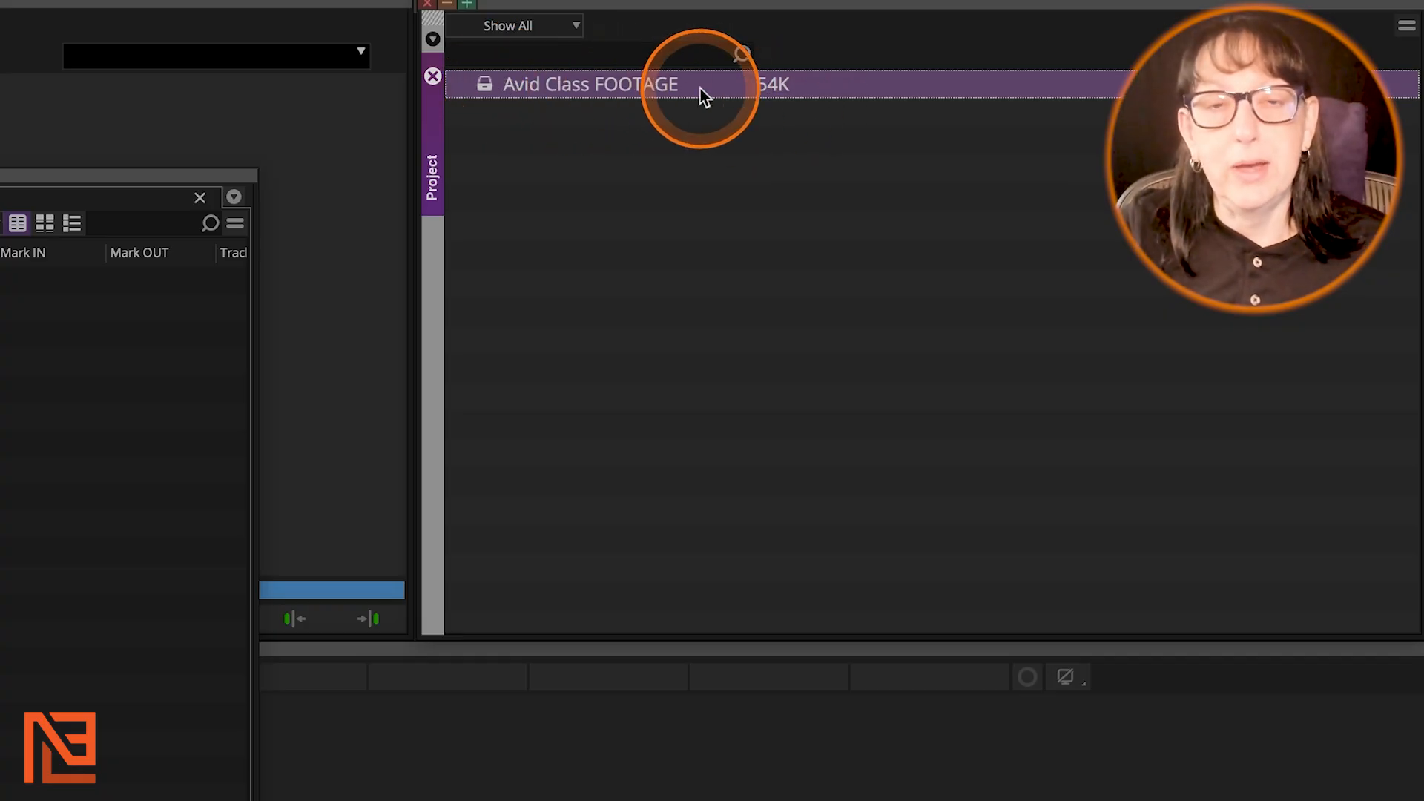
left_click(555, 85)
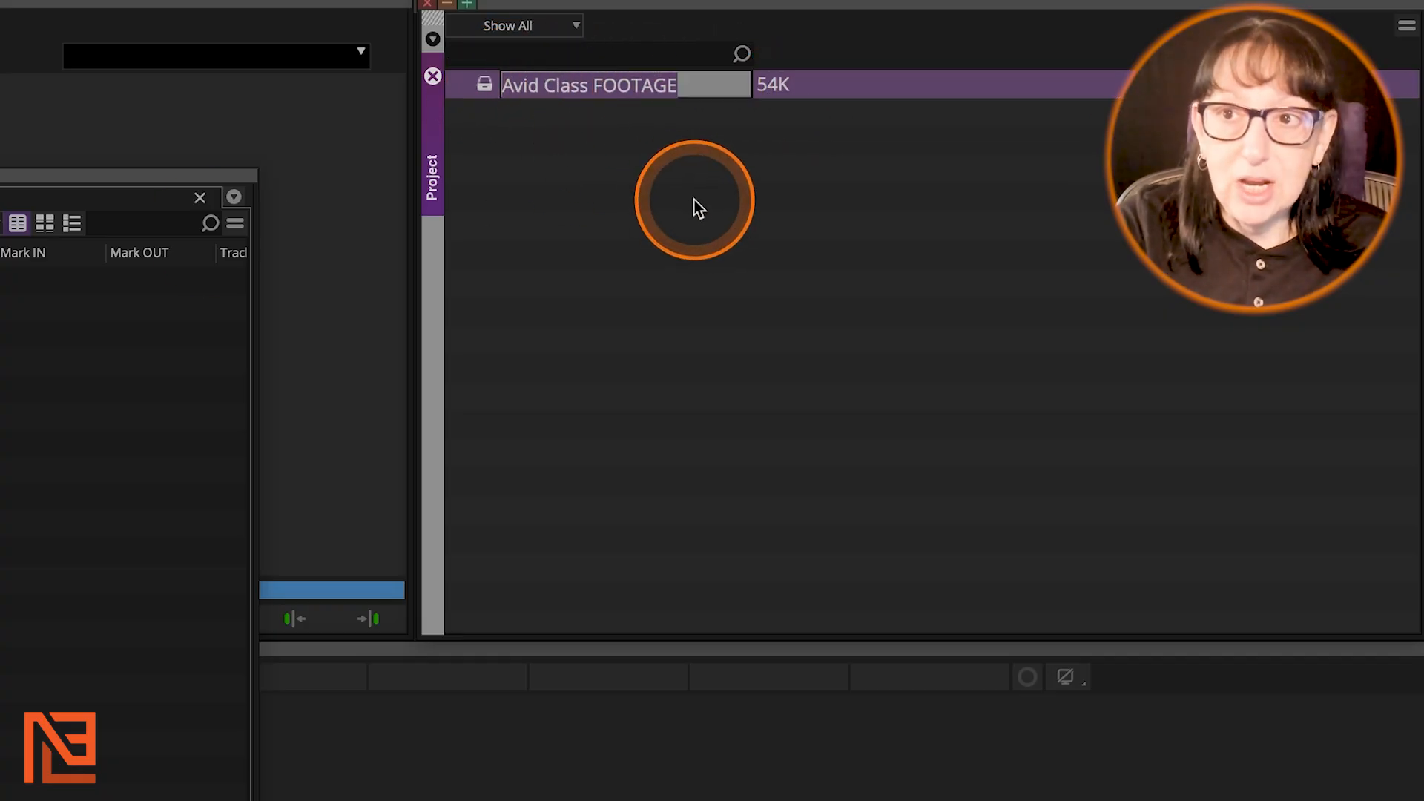
left_click(585, 239)
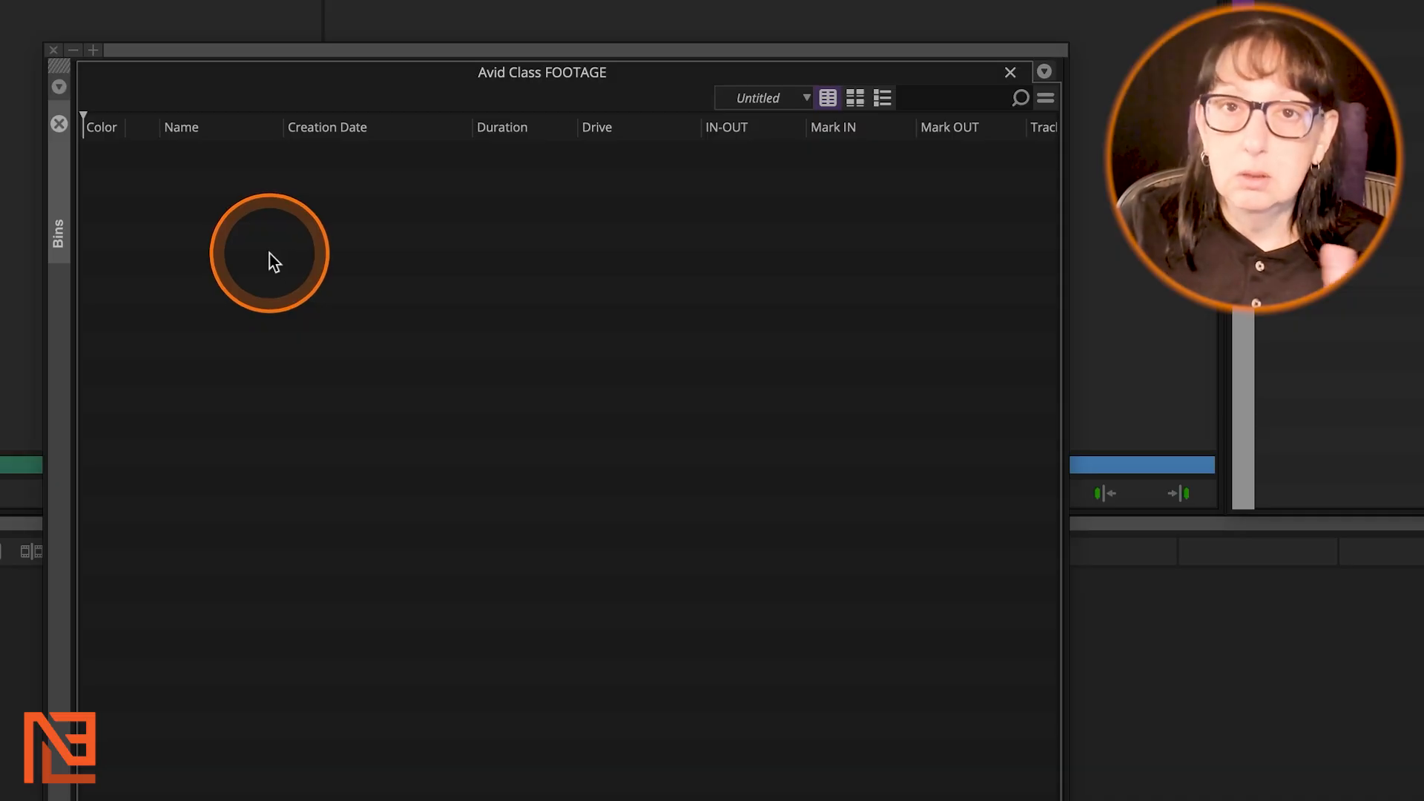
left_click(545, 76)
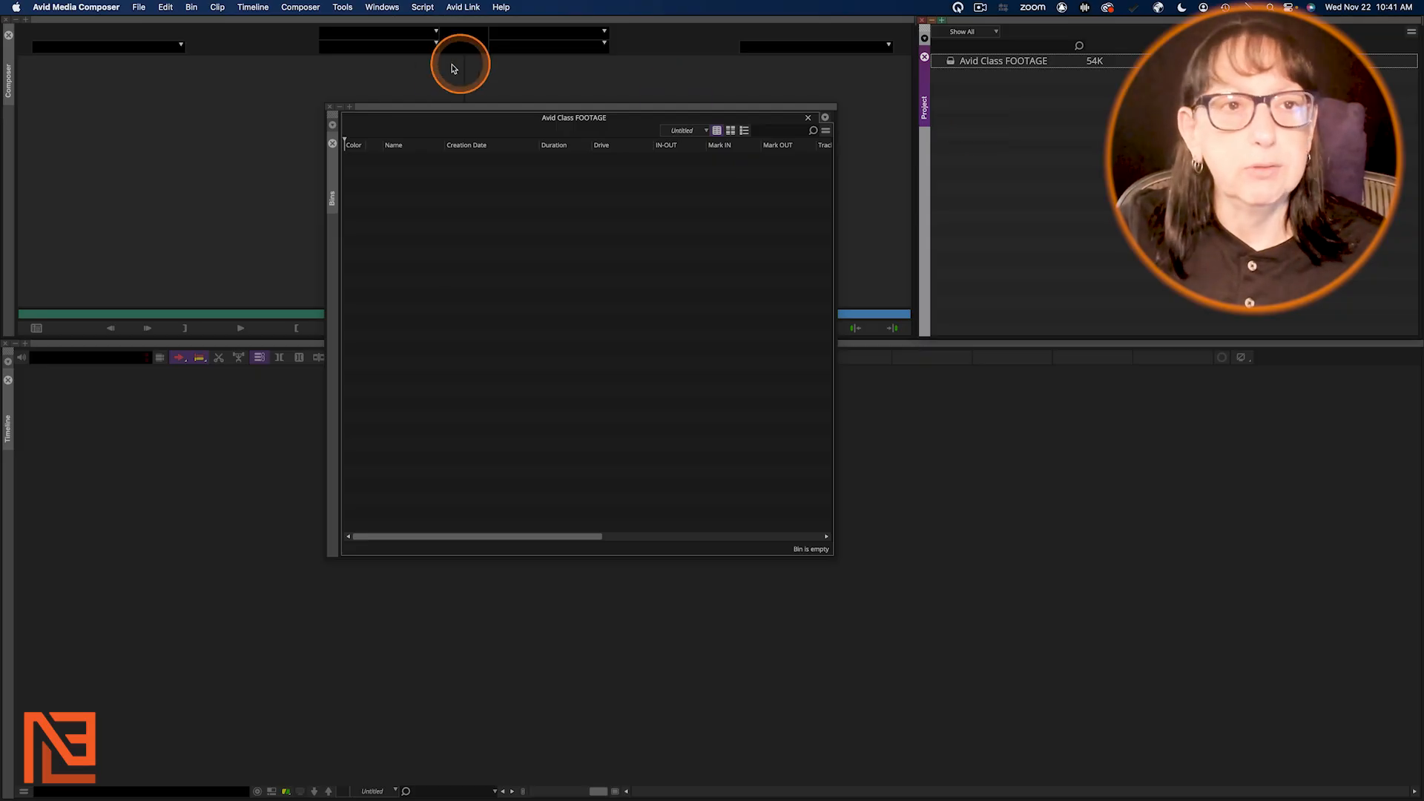
Step: Create a second bin in the project and enlarge its floating window beside the Avid Class FOOTAGE bin
left_click(191, 8)
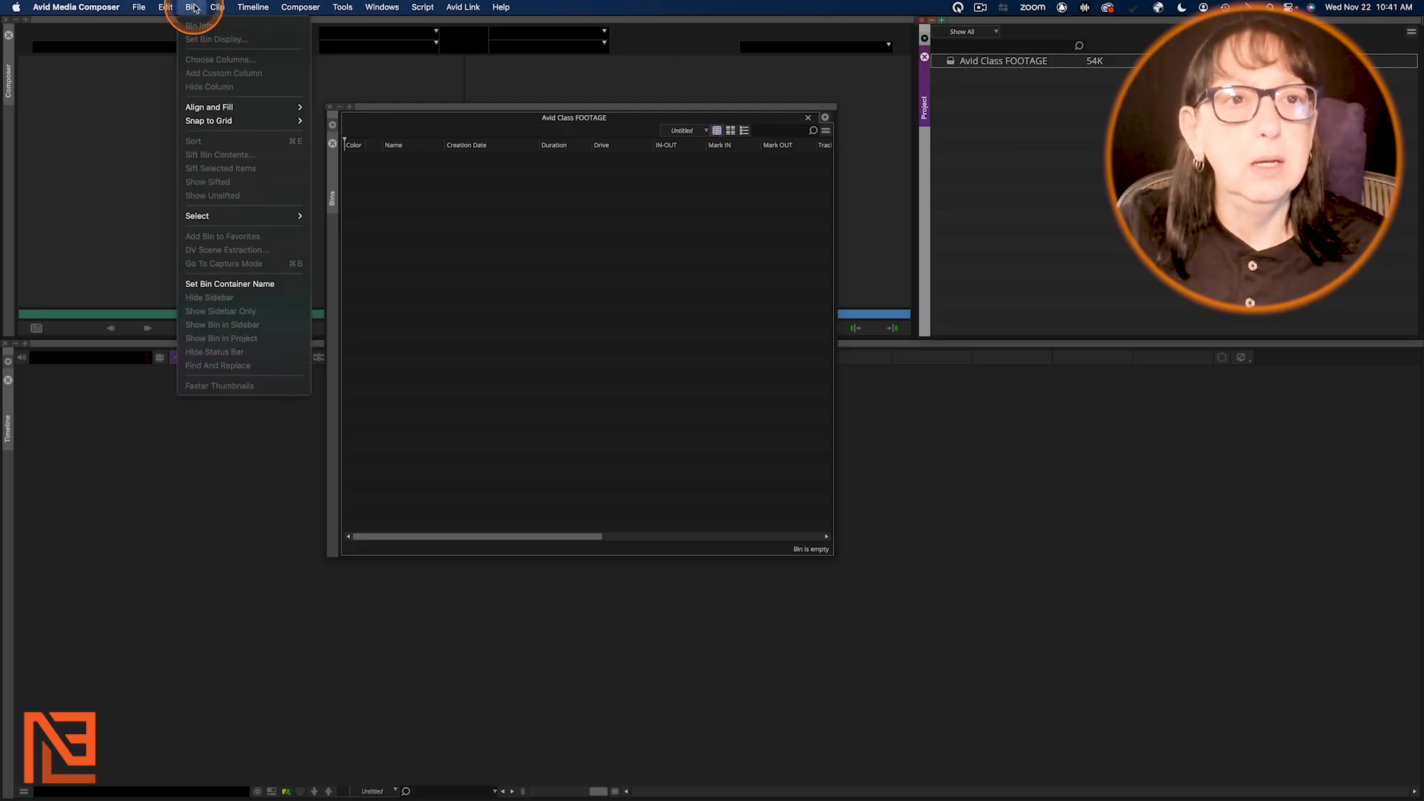
mouse_move(140, 8)
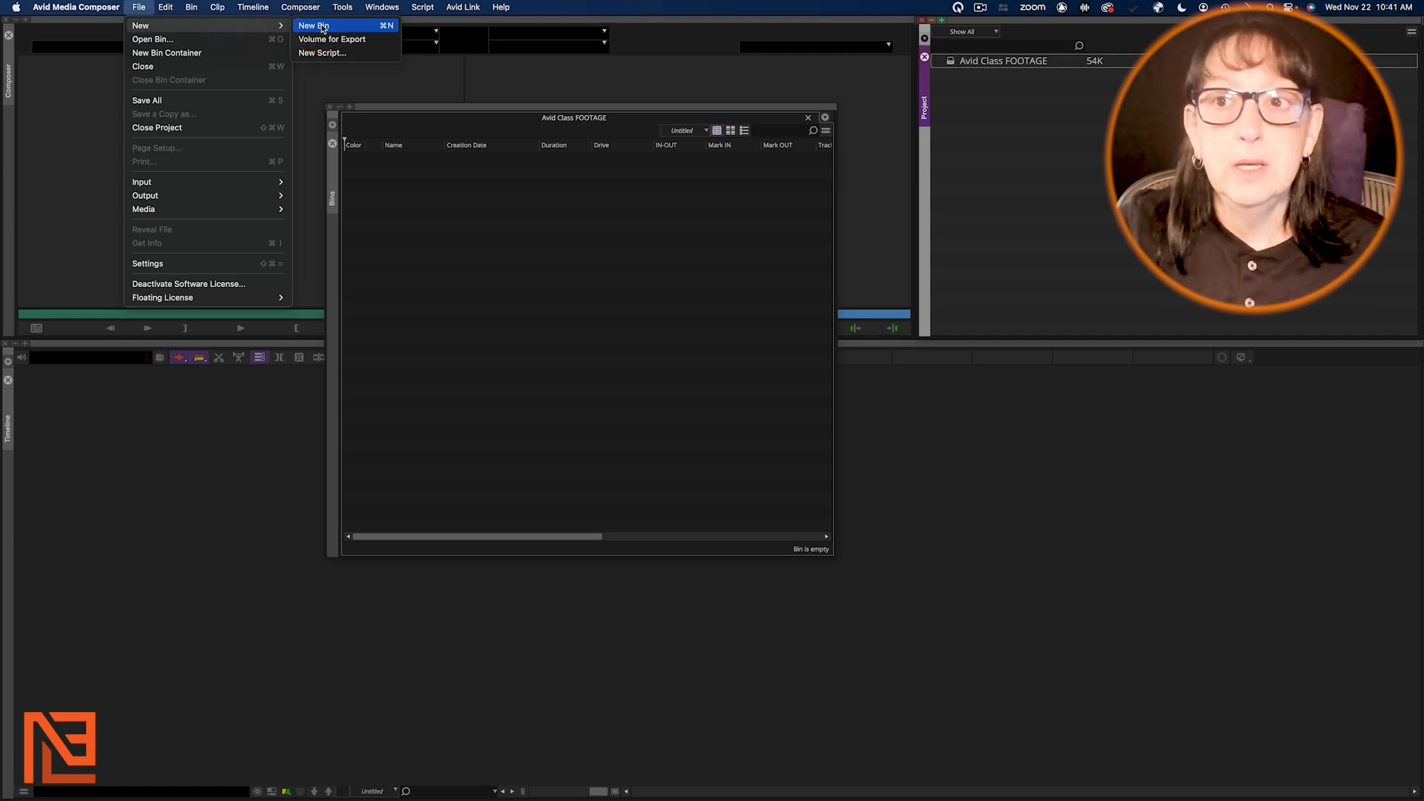
left_click(322, 26)
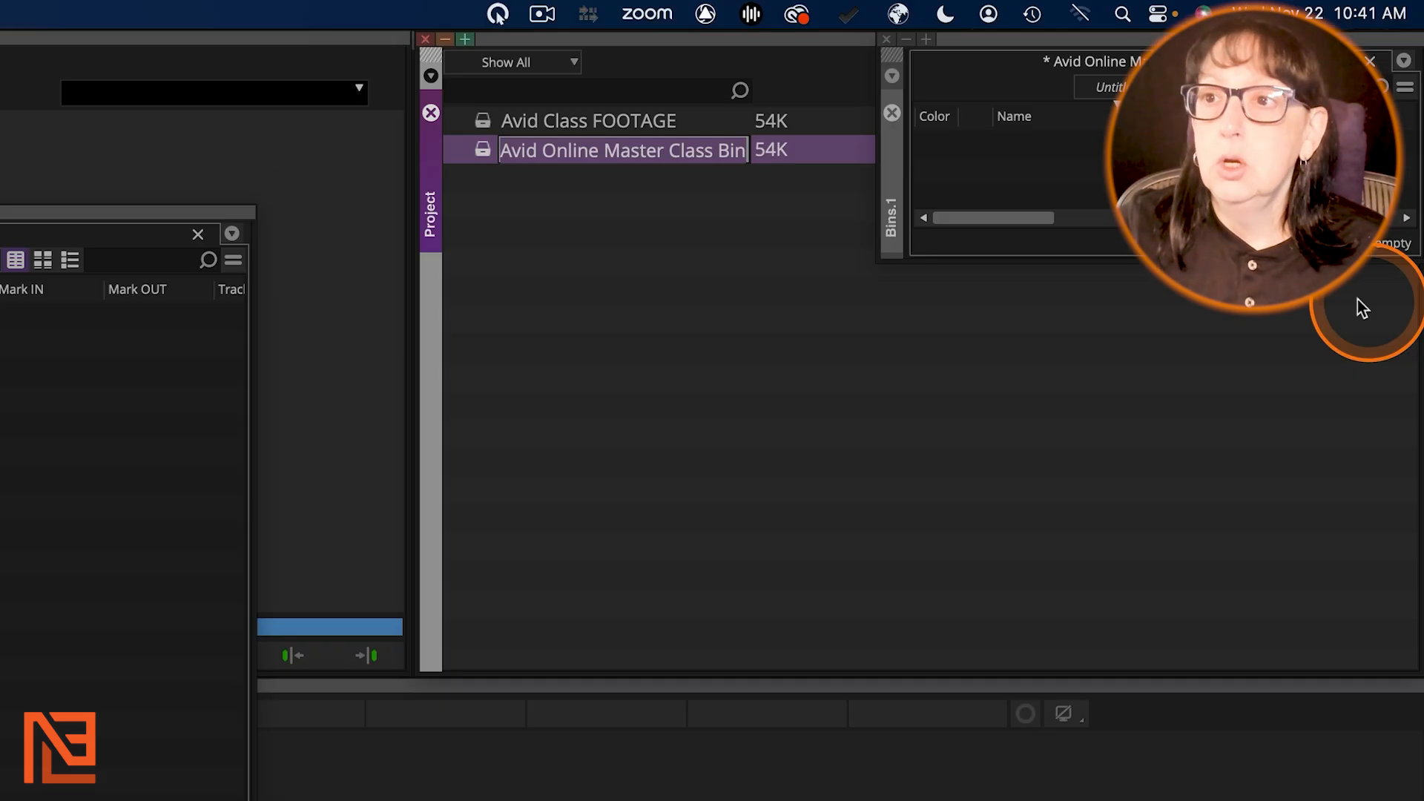
left_click_drag(1007, 43, 681, 147)
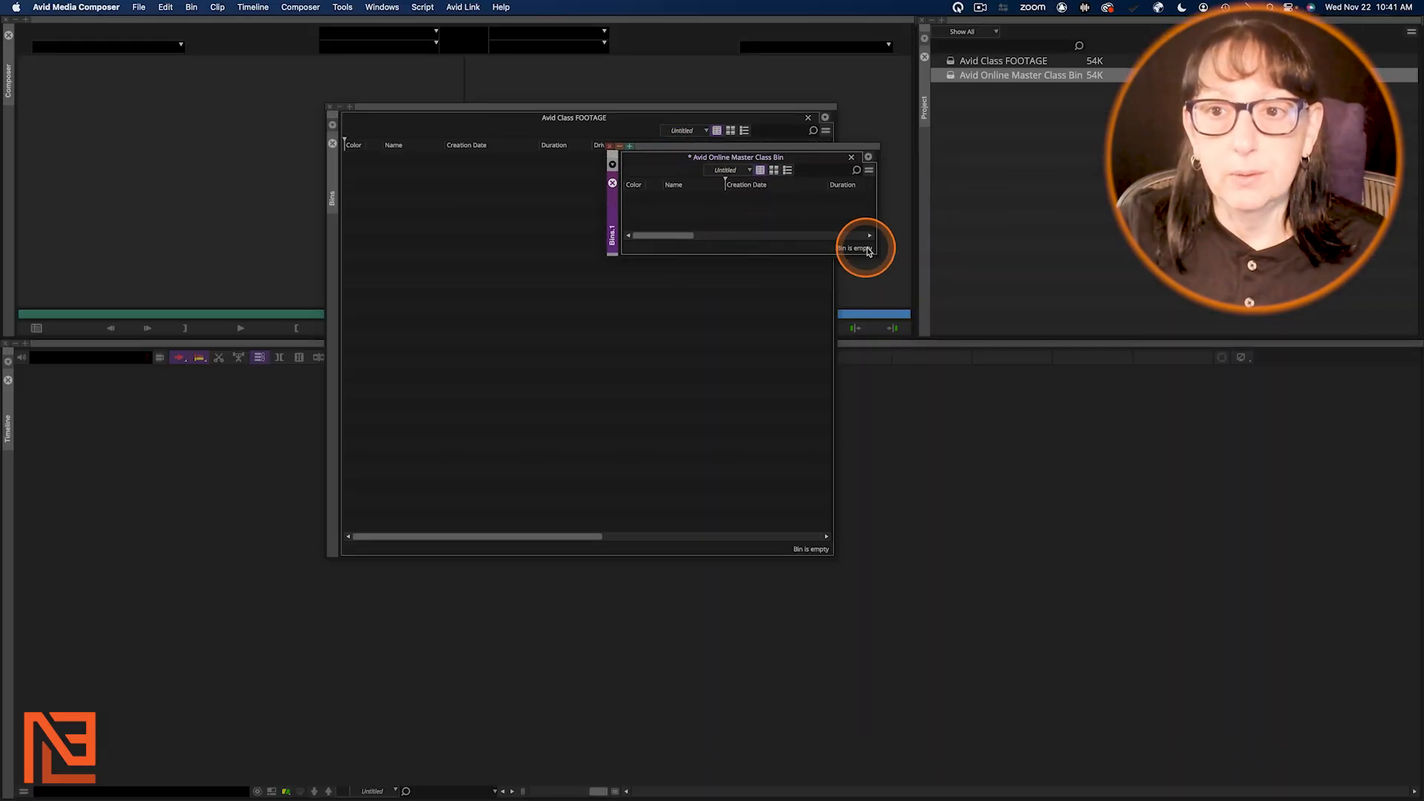
left_click_drag(869, 251, 954, 562)
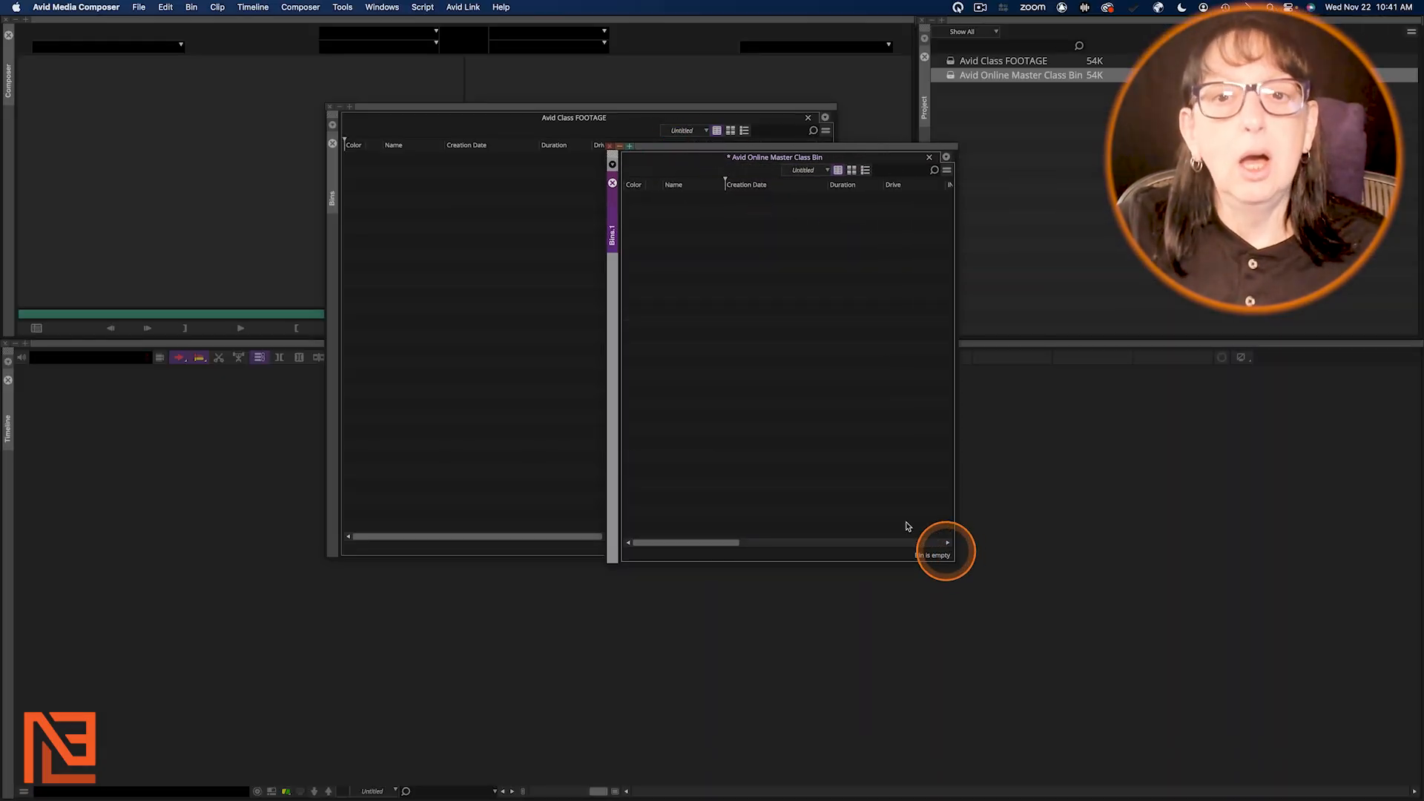
Step: Create a third bin in the project, move its floating window over the other open bins and enlarge it
left_click_drag(614, 254, 555, 295)
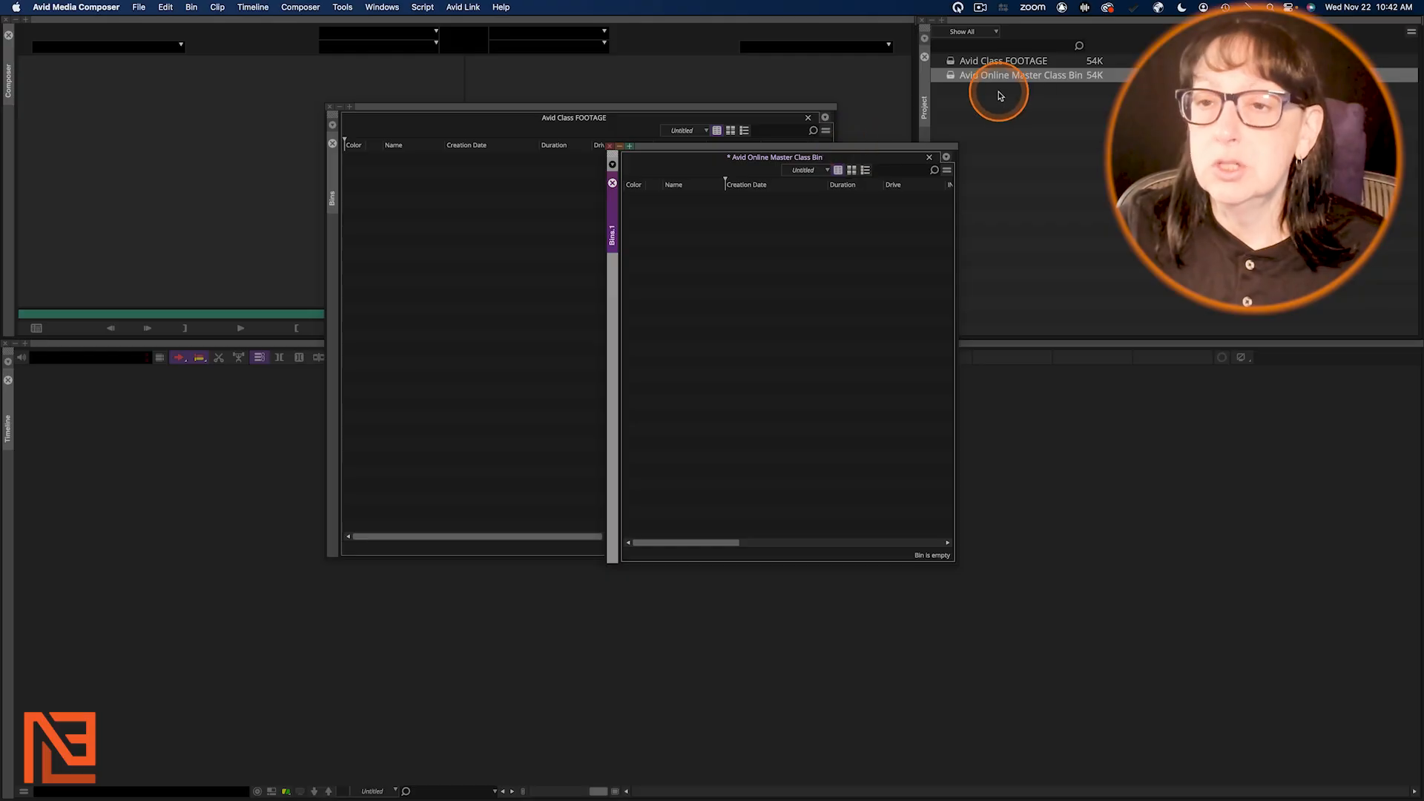
left_click(954, 115)
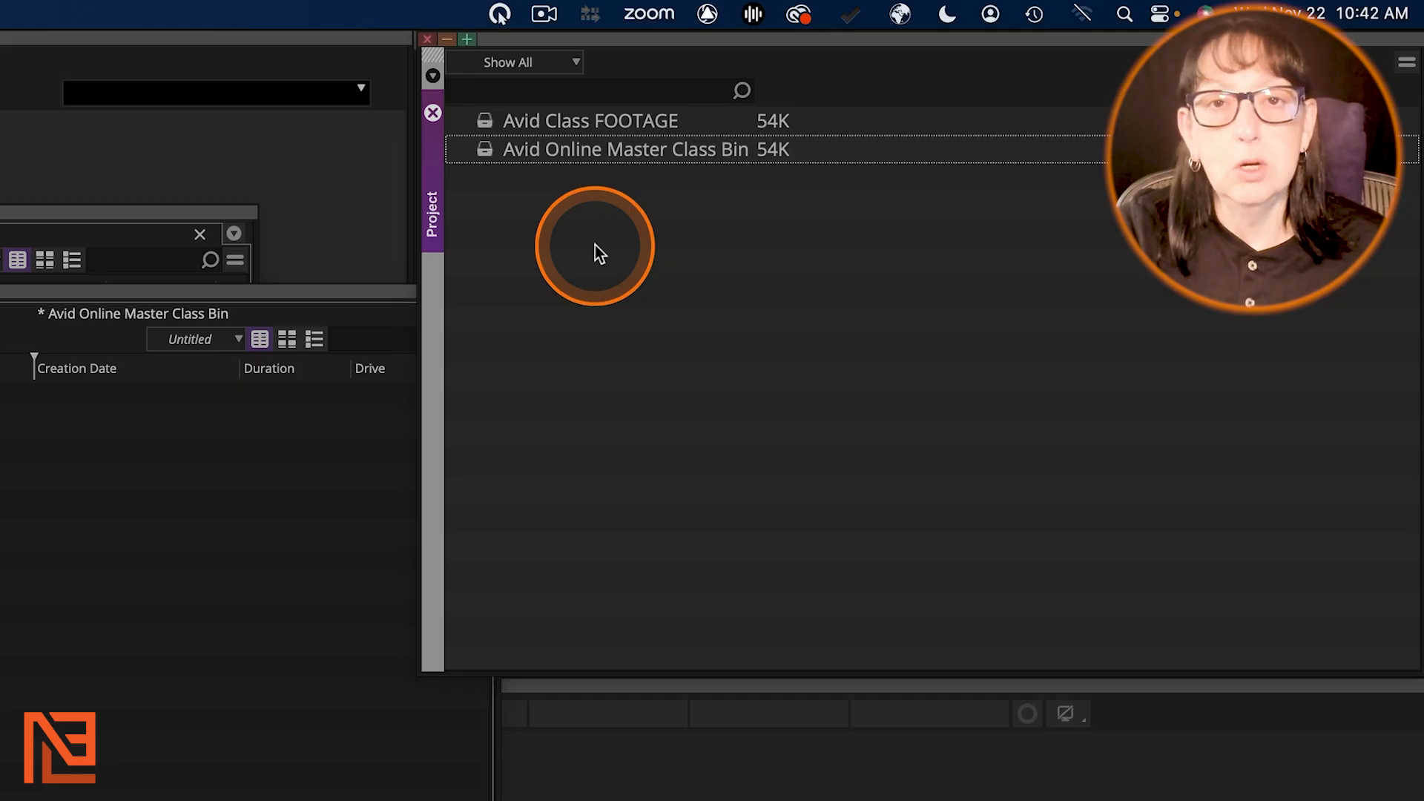
key("super+n")
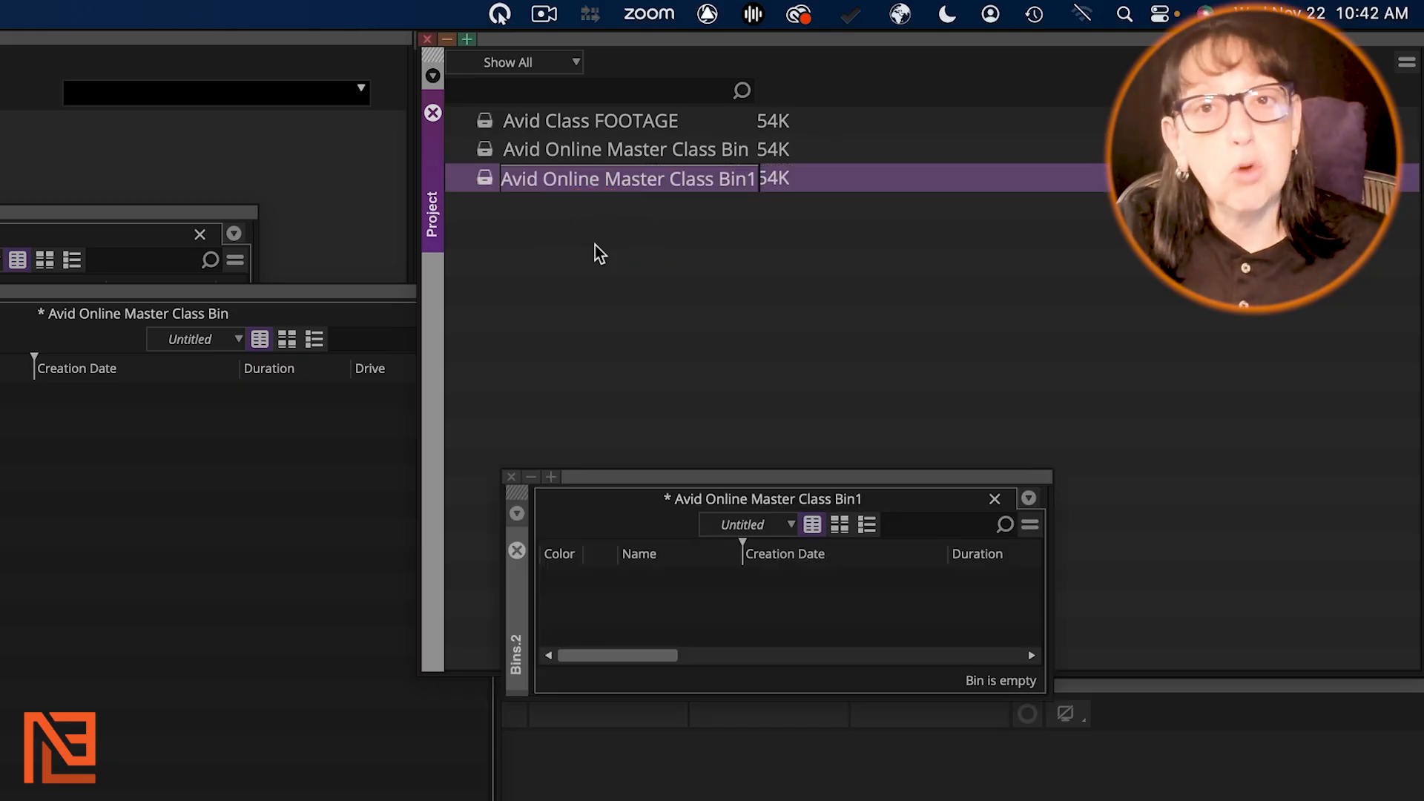
left_click(821, 484)
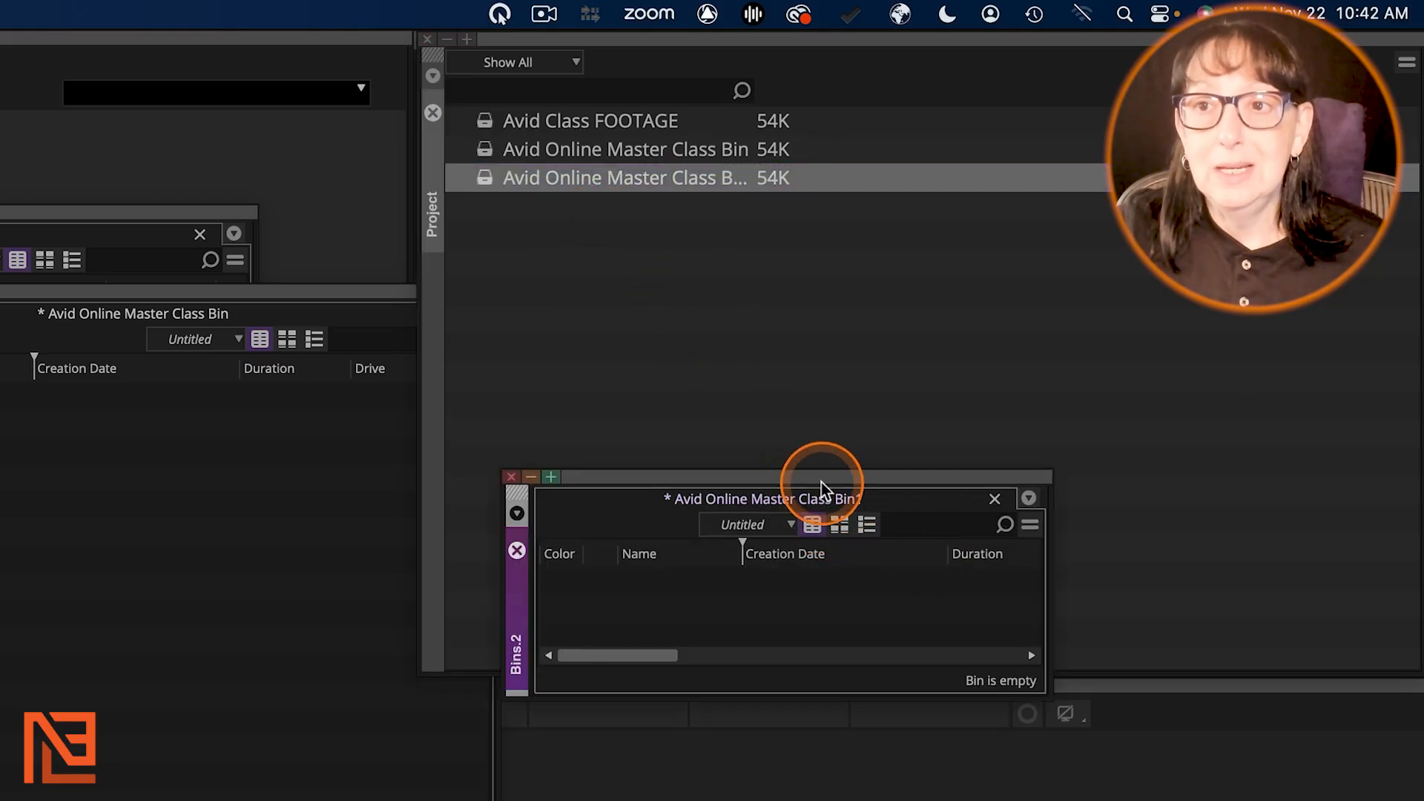
left_click_drag(618, 478, 120, 519)
left_click_drag(424, 671, 437, 799)
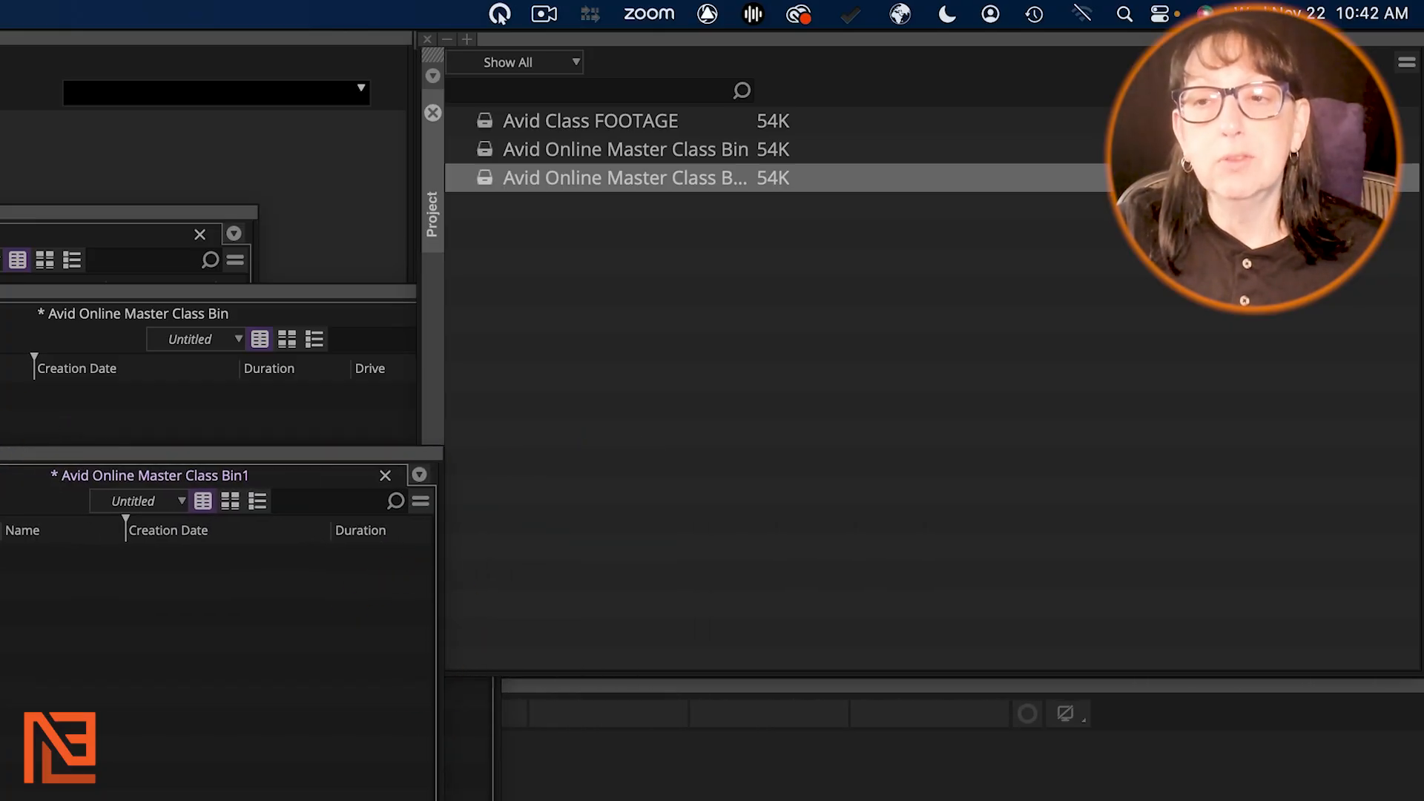
Step: Create a fourth bin in the project with the New Bin command and move its window over the Avid Class FOOTAGE bin
left_click(599, 328)
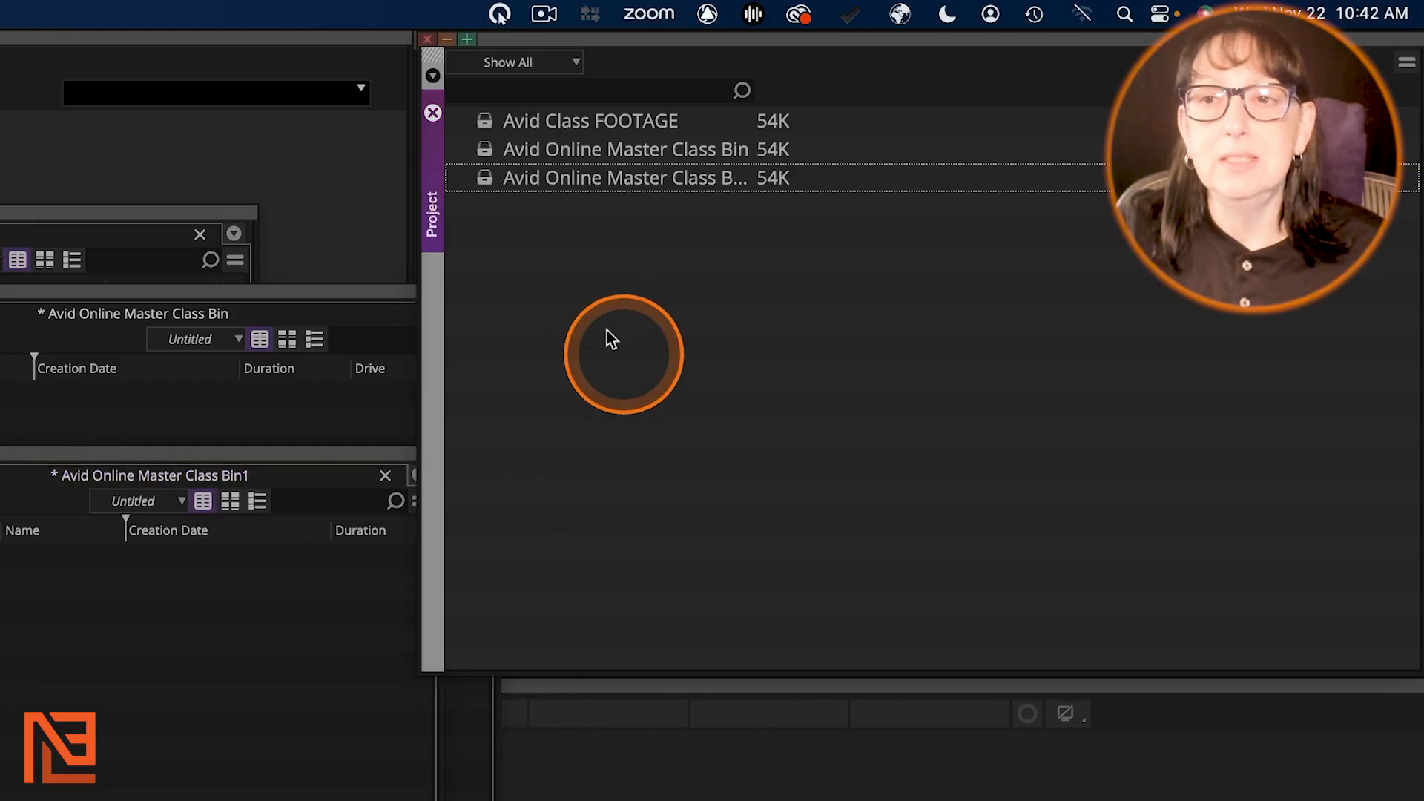
right_click(555, 255)
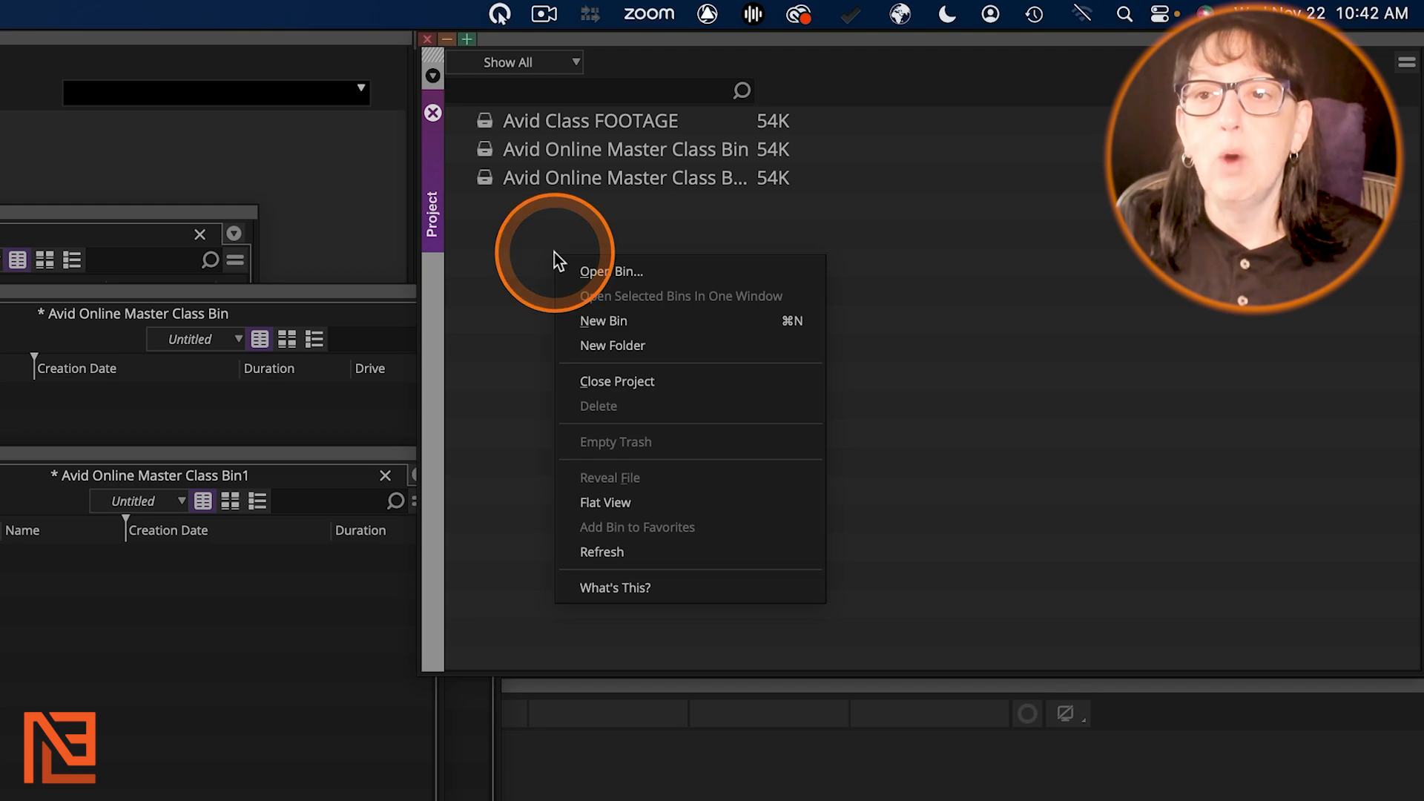
left_click(617, 317)
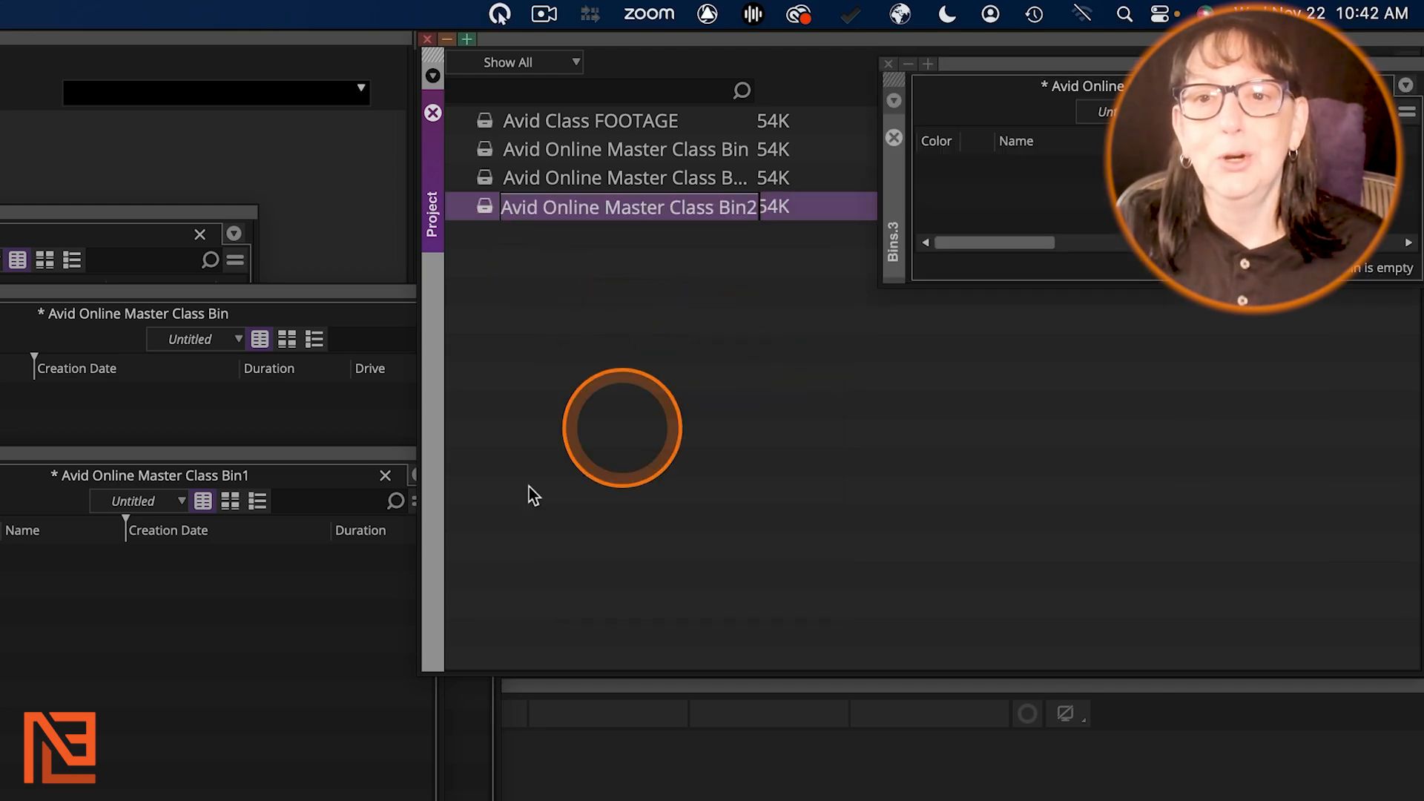
left_click_drag(1072, 65, 0, 503)
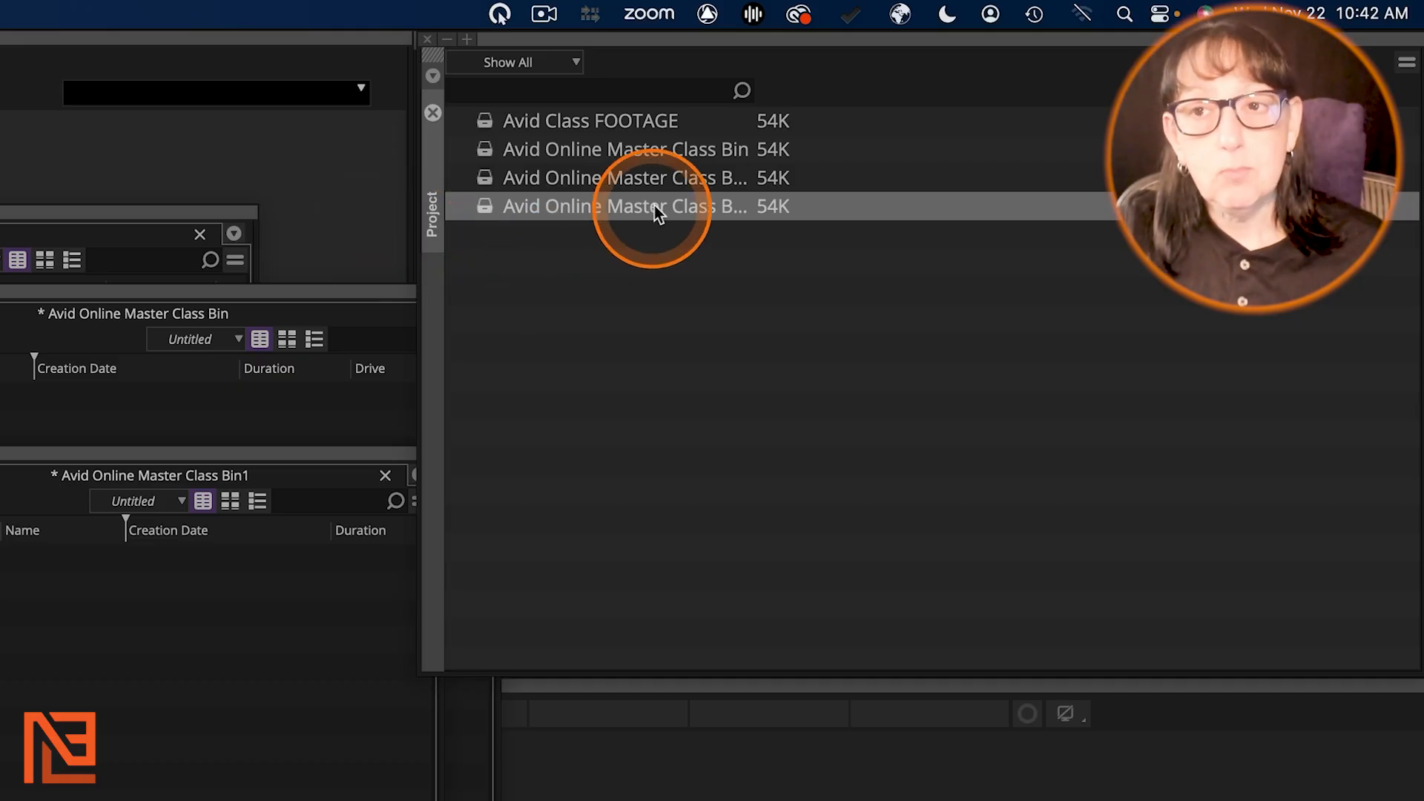
Step: Rename Avid Online Master Class Bin as Avid Class MUSIC, reusing the Avid Class prefix copied from the FOOTAGE bin's name
left_click(593, 149)
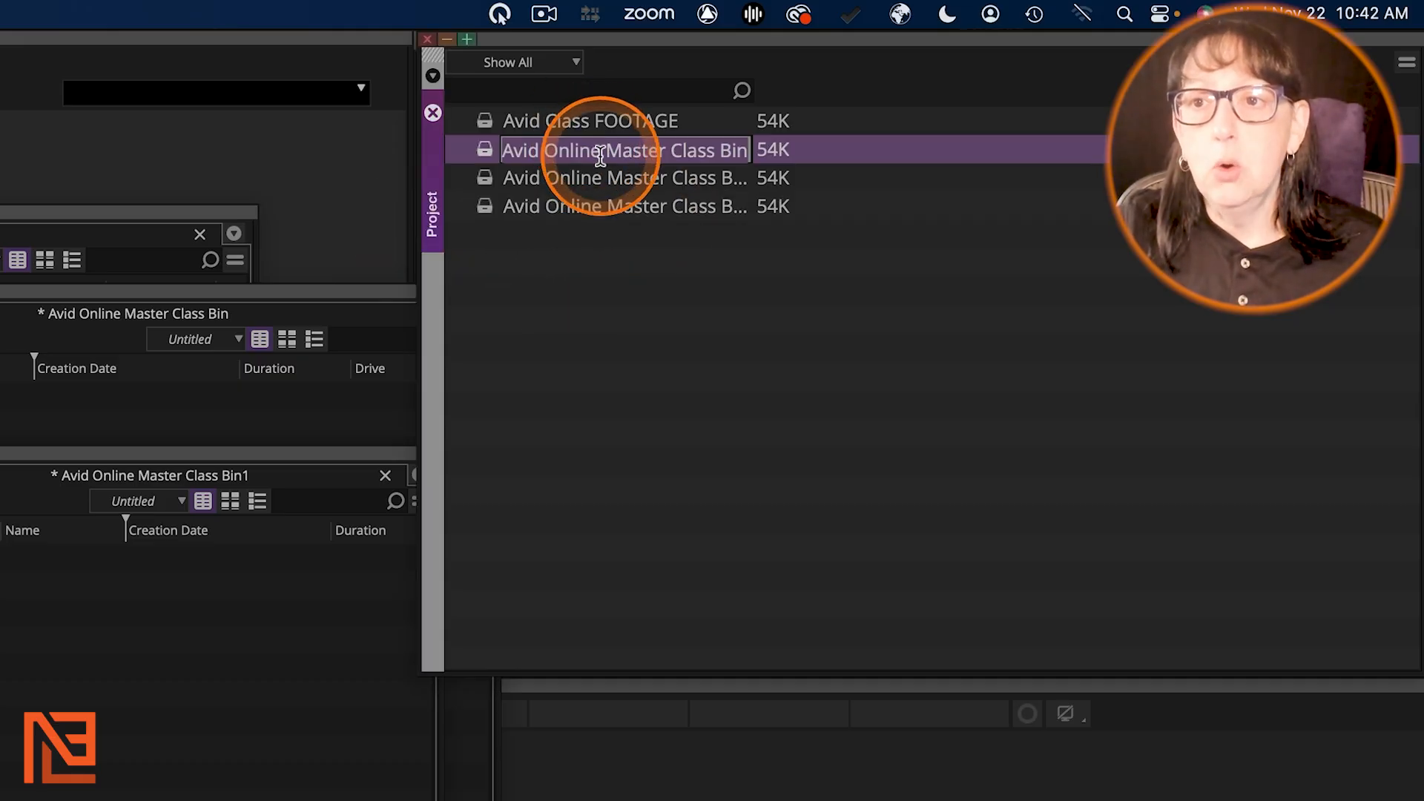
left_click(671, 154)
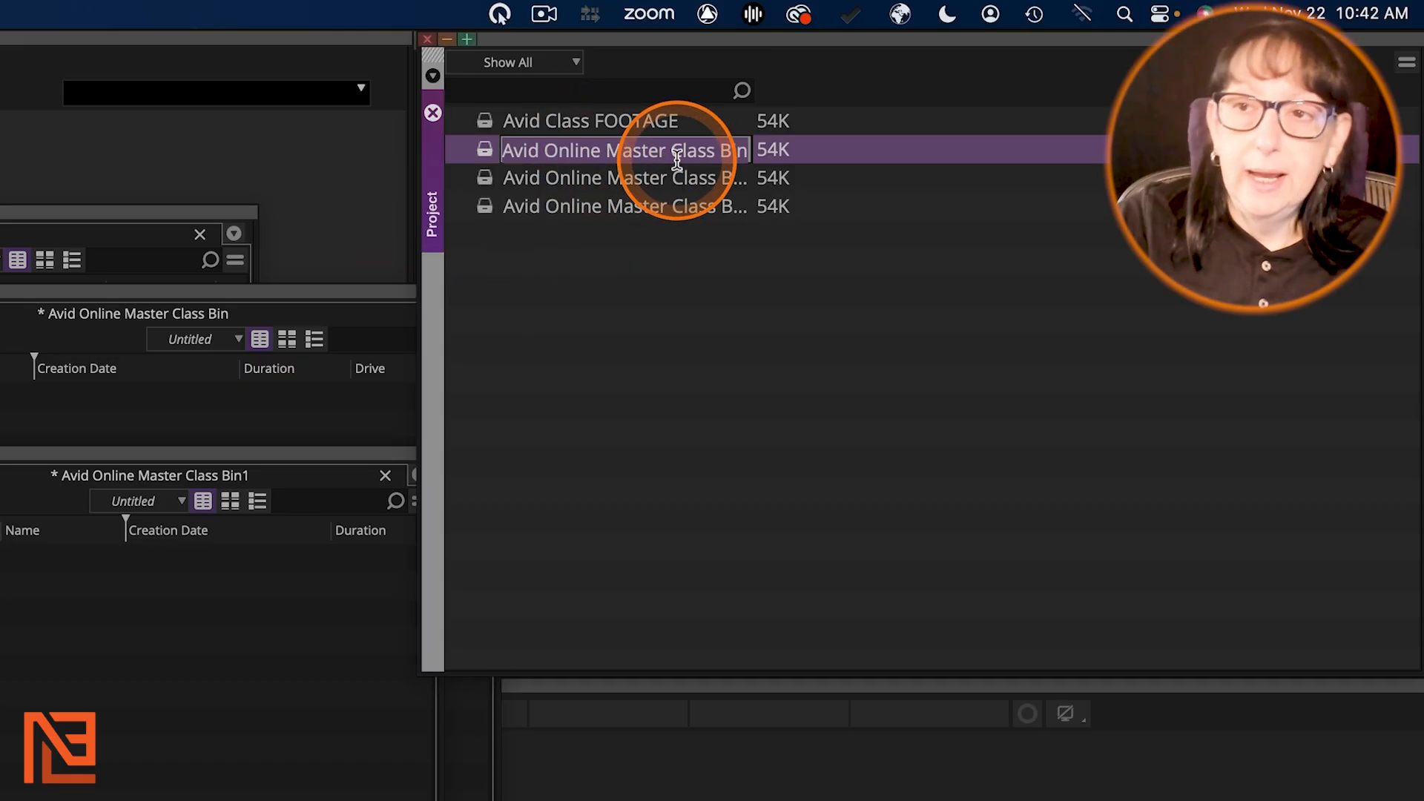
left_click(593, 119)
left_click_drag(591, 119, 477, 102)
key("super+c")
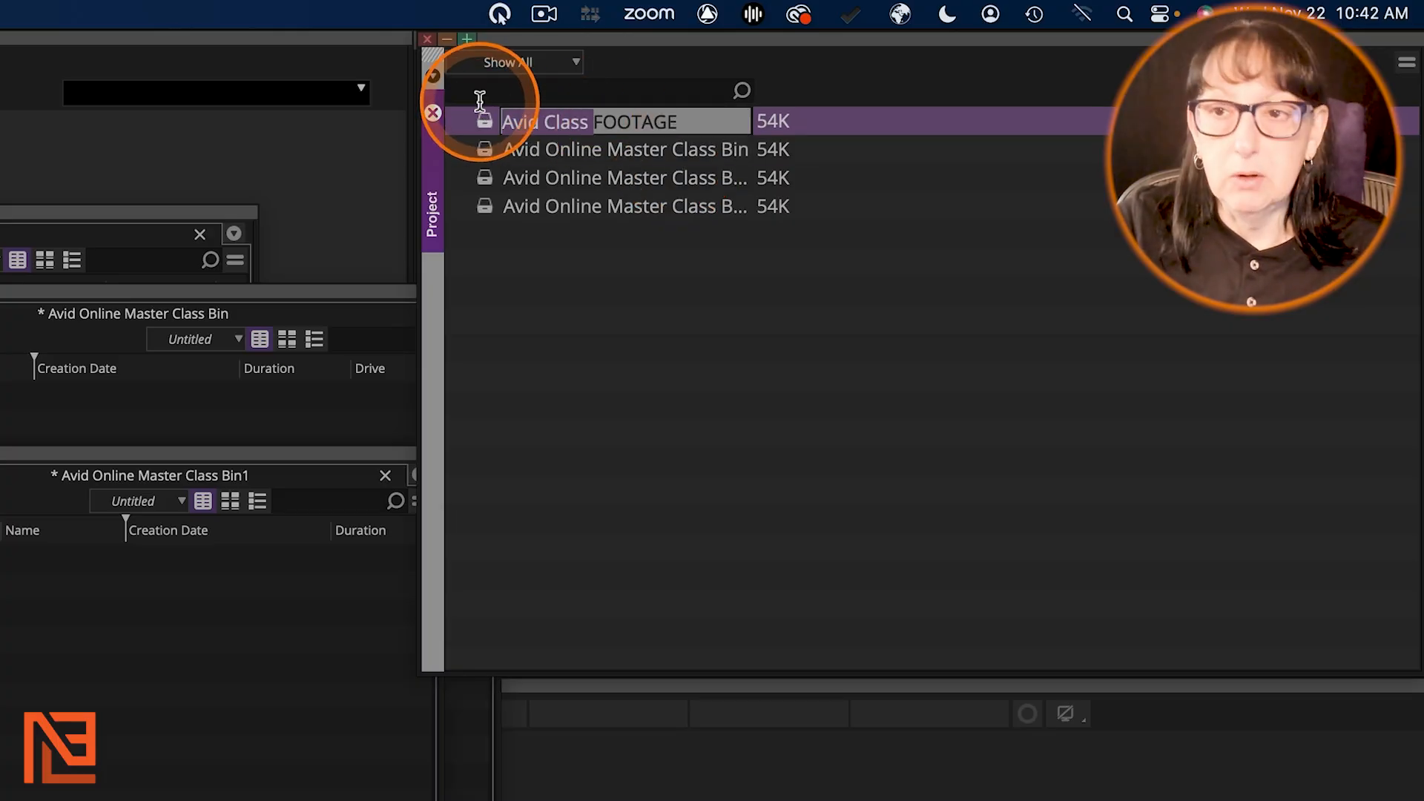
left_click(541, 147)
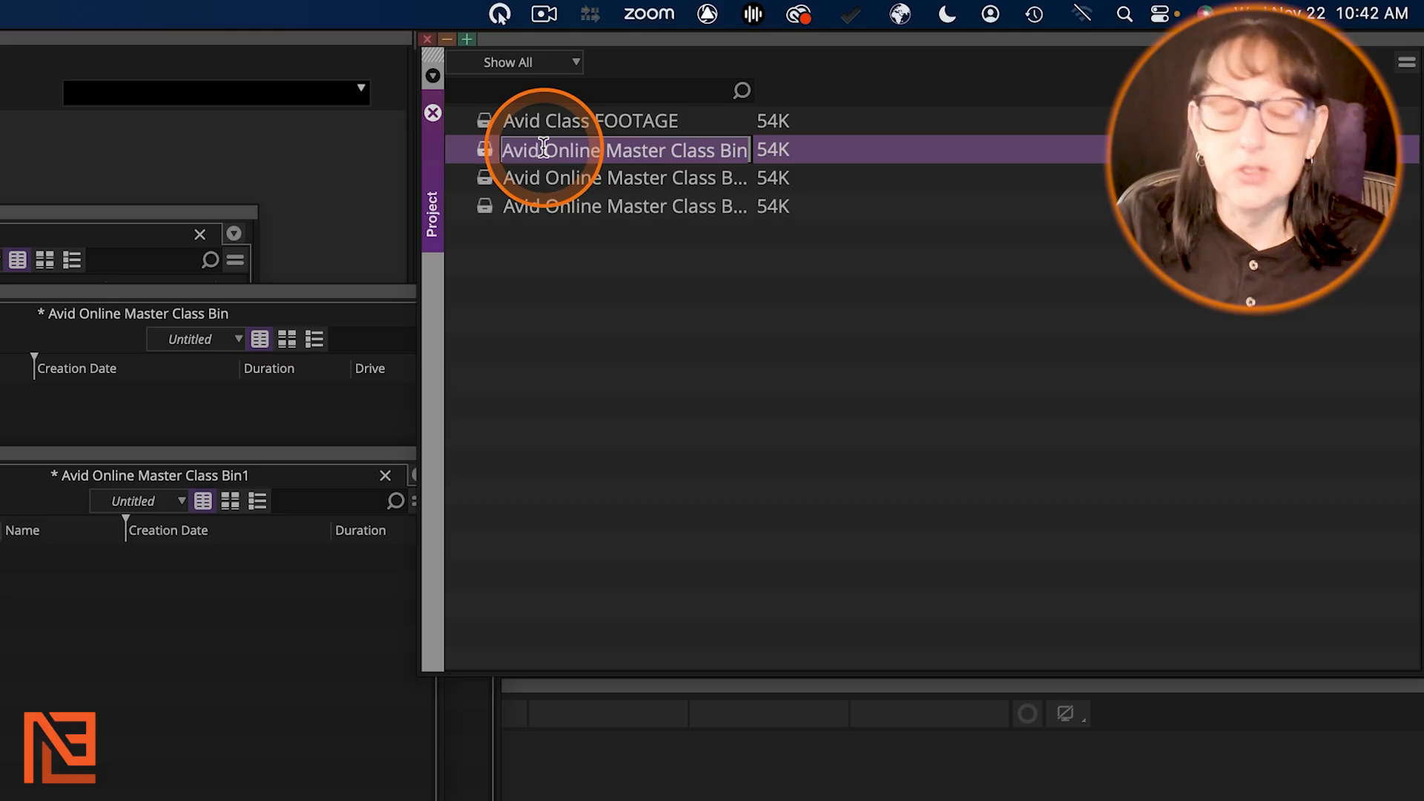
key("super+v")
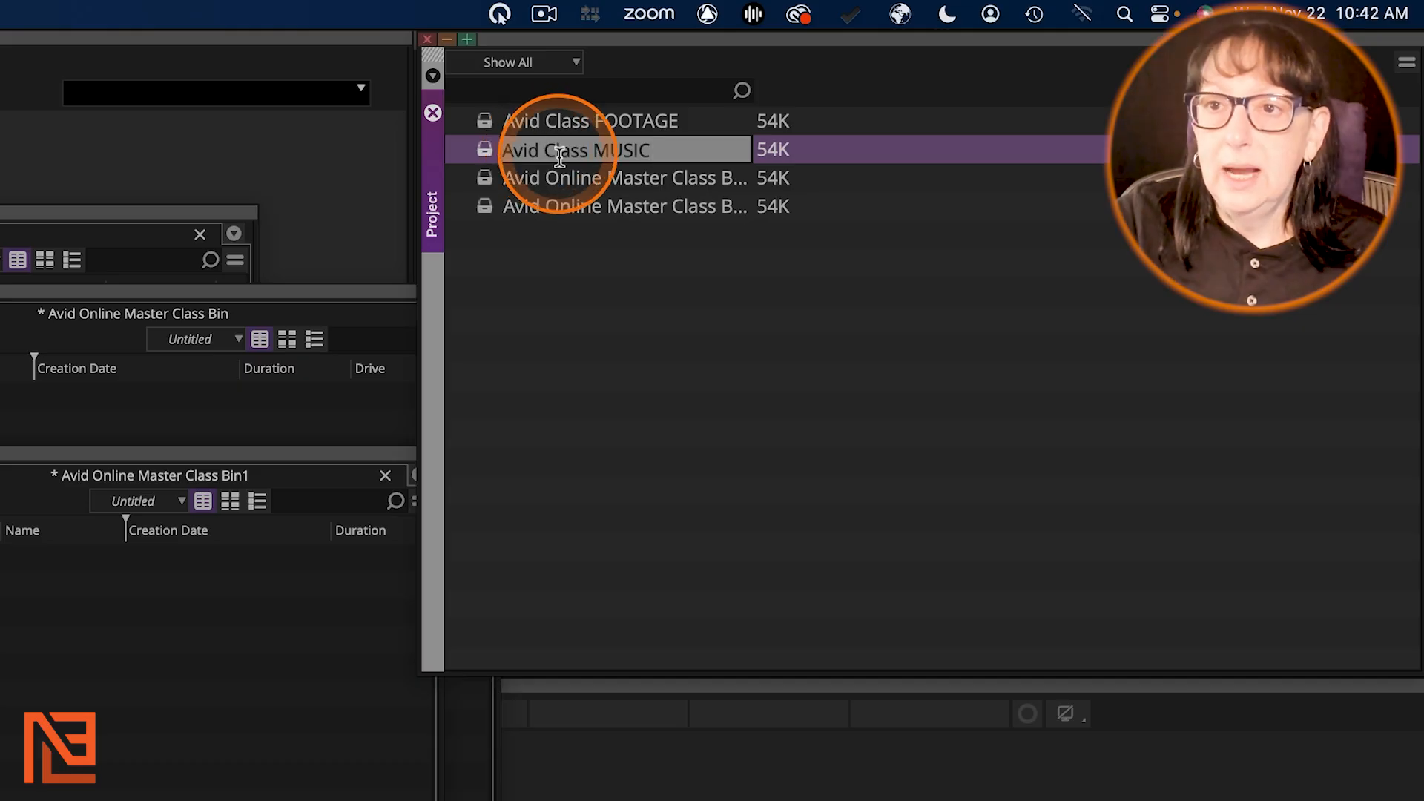
Step: Rename Avid Online Master Class Bin1 as Avid Class GRFX, reusing the copied prefix
left_click(558, 174)
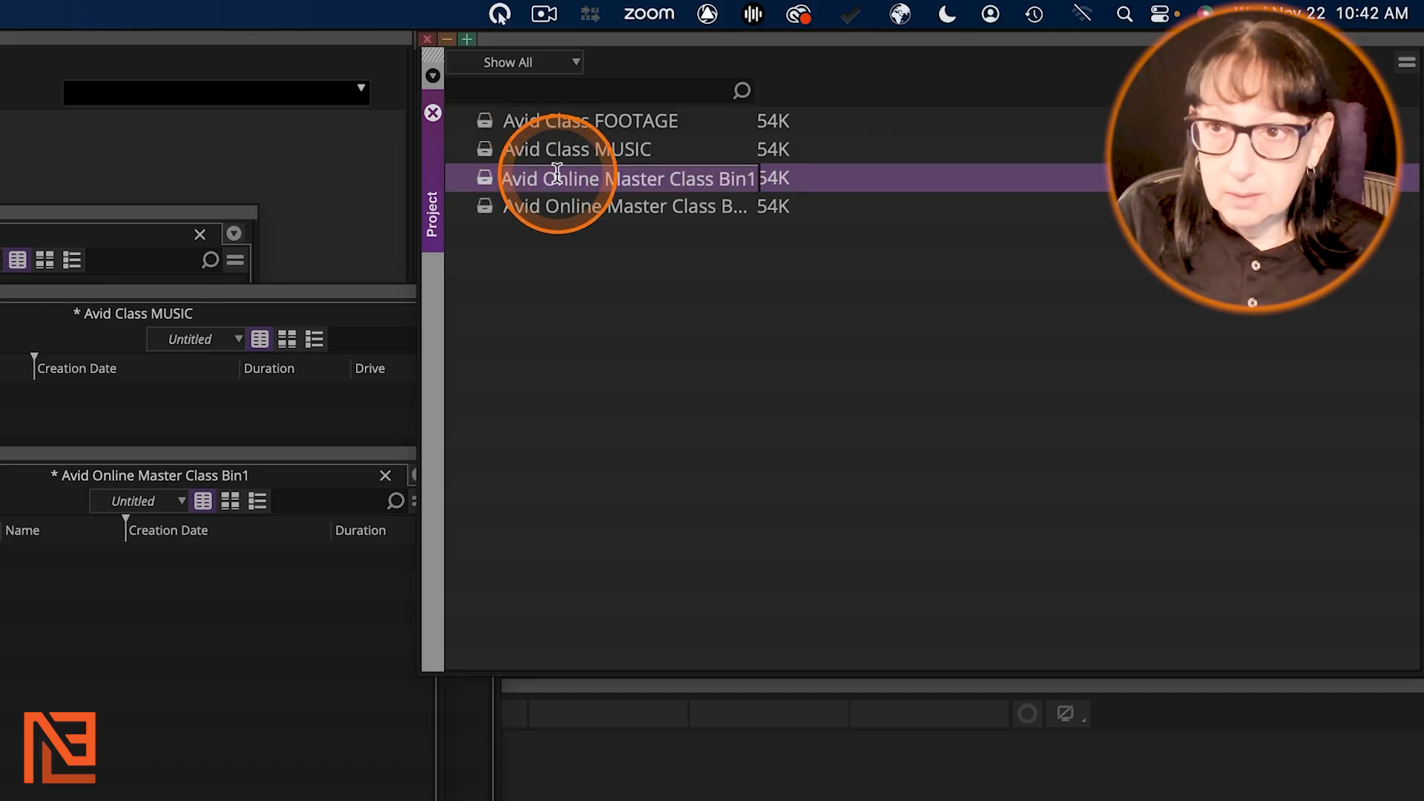
key("super+v")
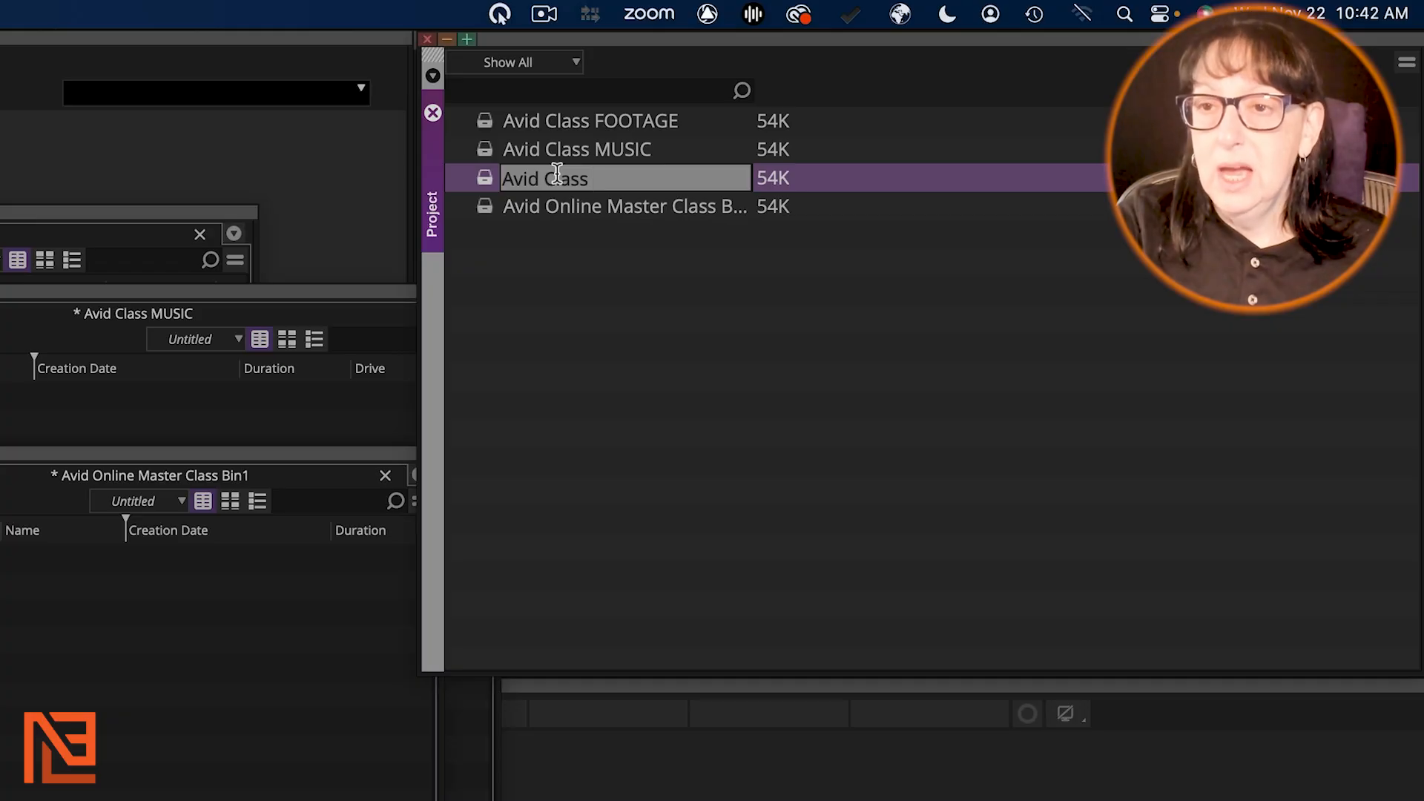
left_click(558, 174)
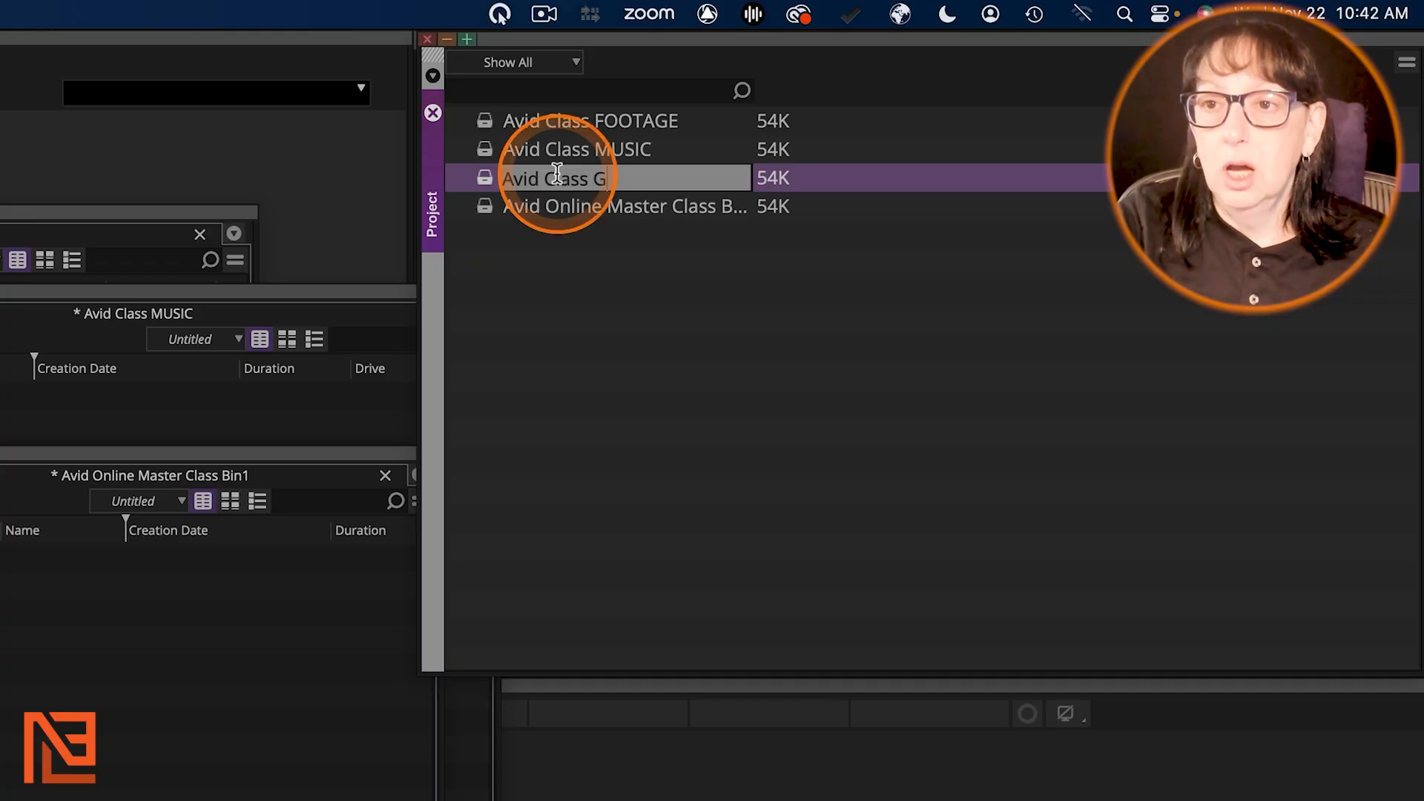
Step: Rename Avid Online Master Class Bin2 as Avid Class SFX, reusing the copied prefix
left_click(567, 205)
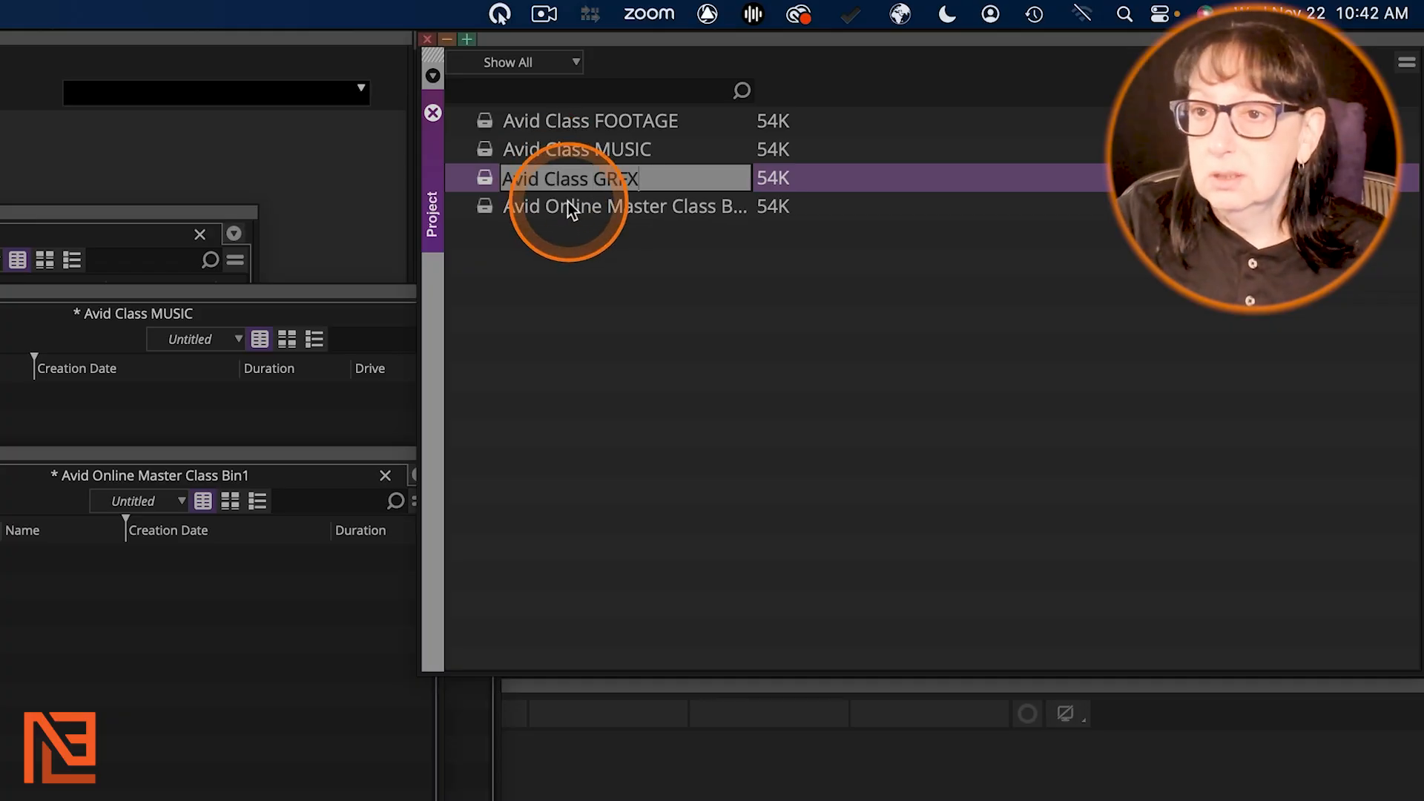
key("super+v")
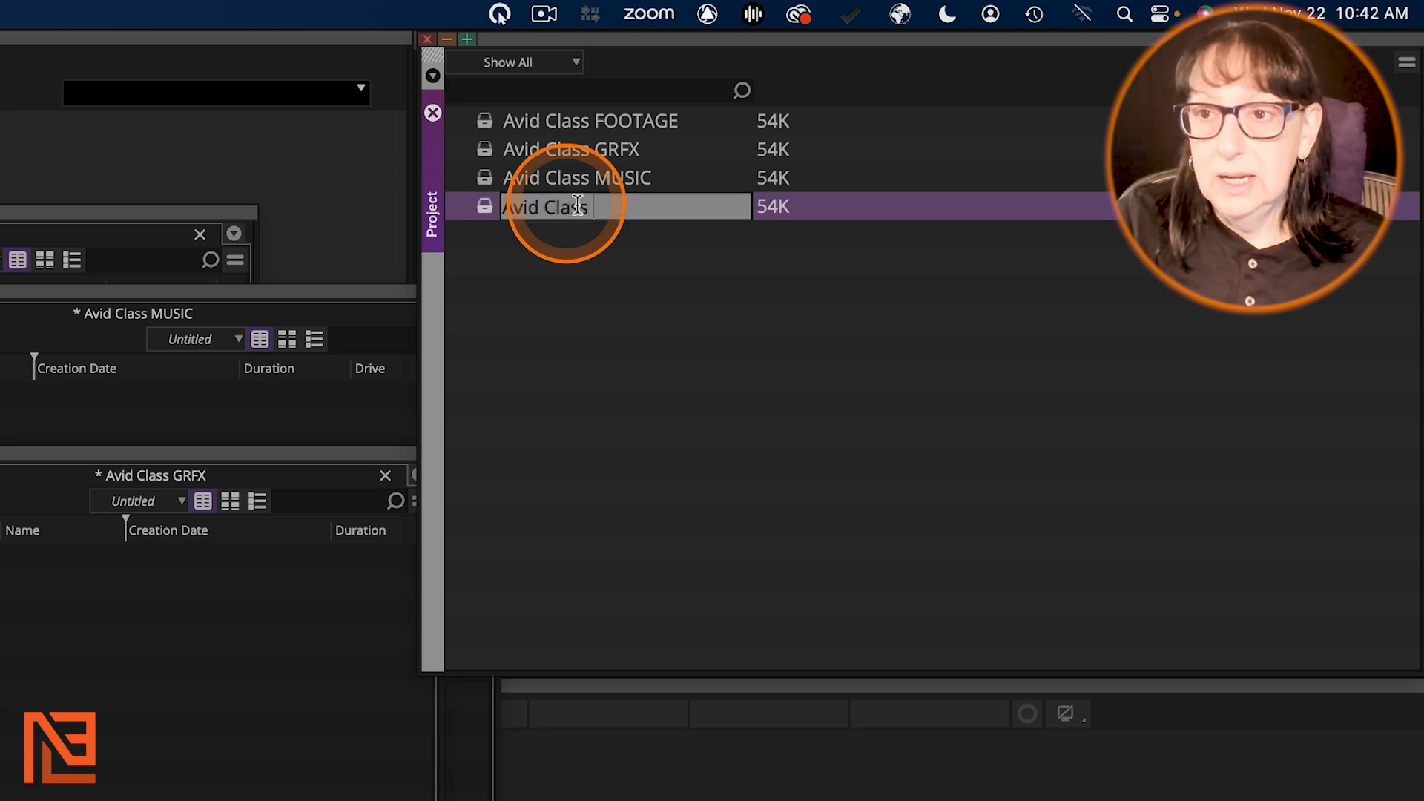
type("SFX")
left_click(665, 231)
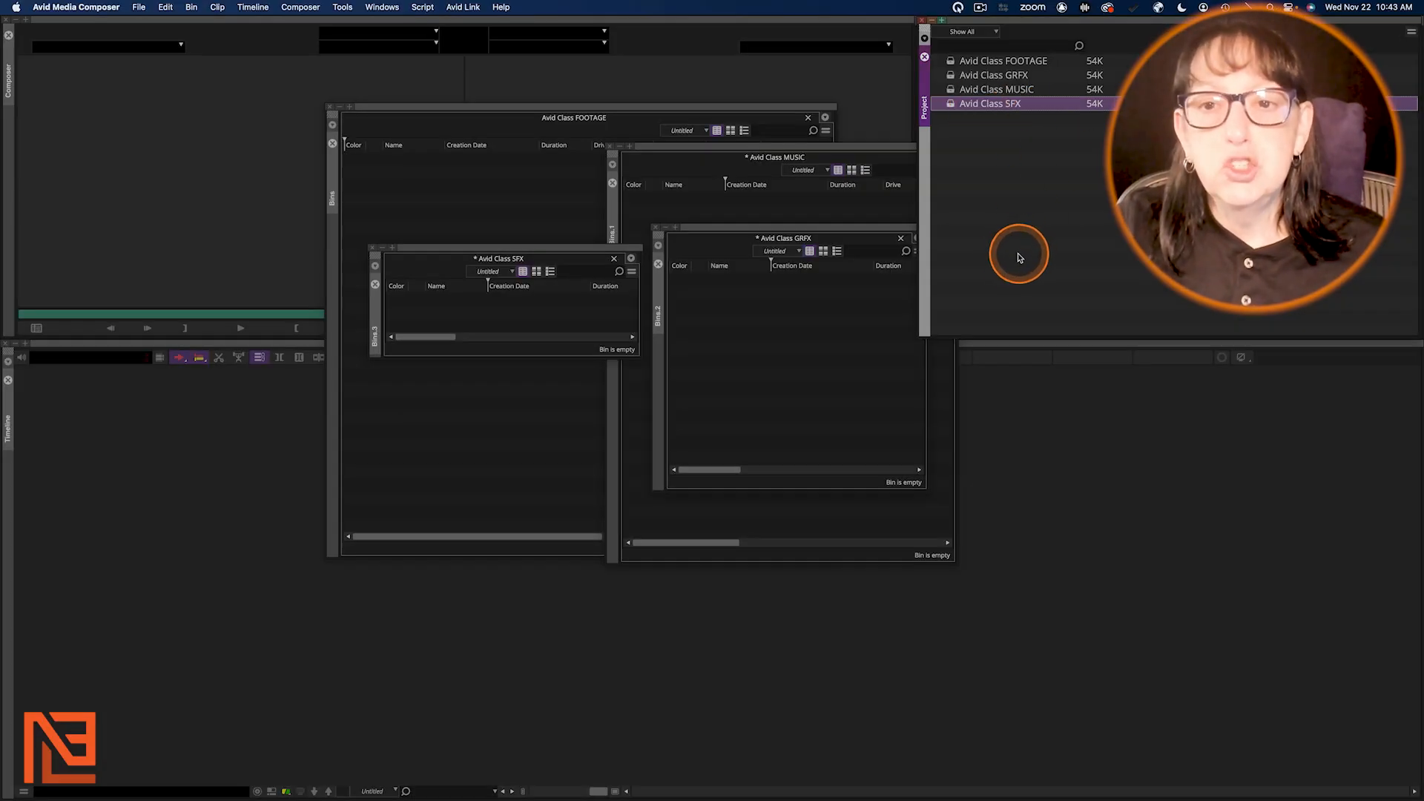
Step: Move the Avid Class MUSIC, GRFX and SFX bin windows away from the FOOTAGE bin to either side of it
left_click(788, 154)
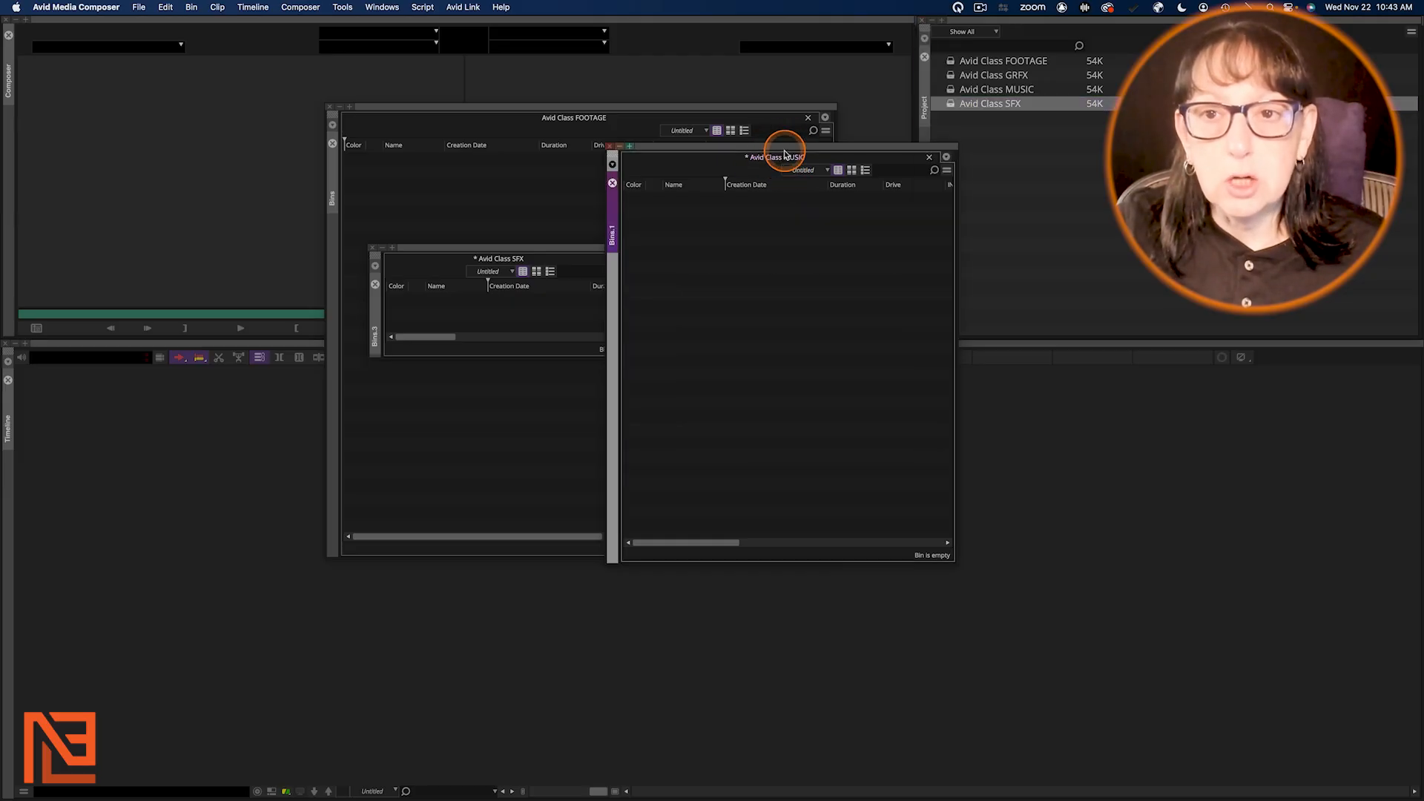
left_click_drag(871, 150, 1190, 95)
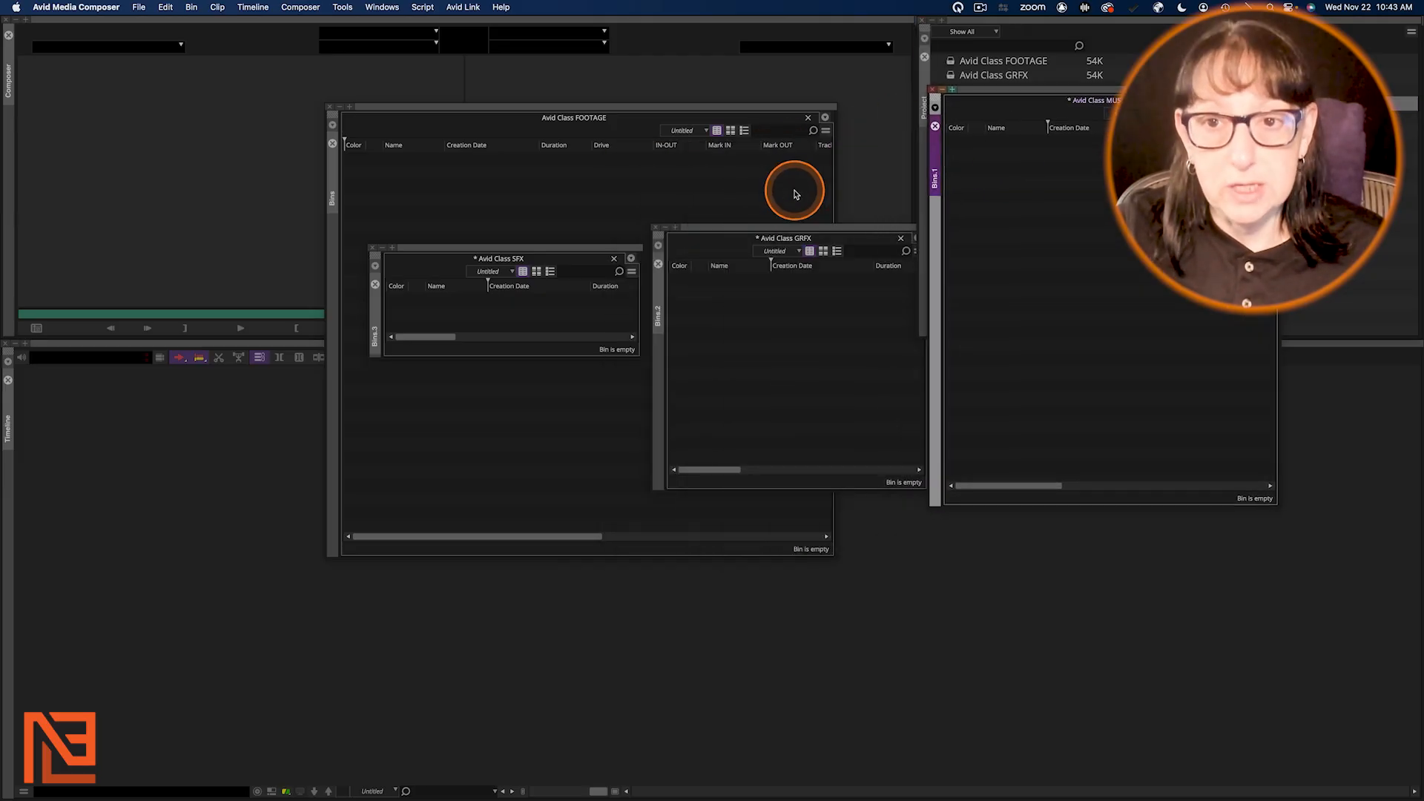
left_click_drag(801, 231, 270, 97)
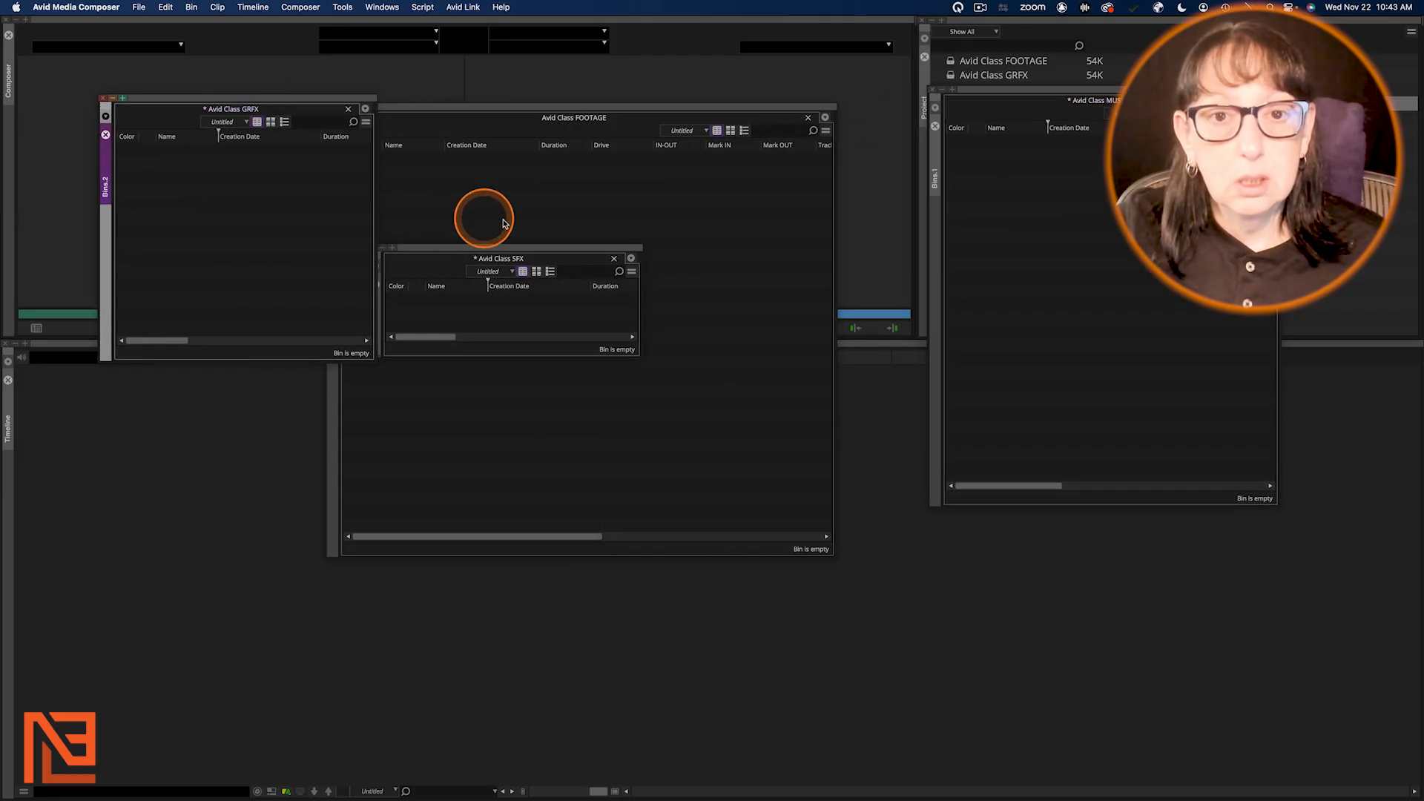
left_click_drag(544, 248, 254, 265)
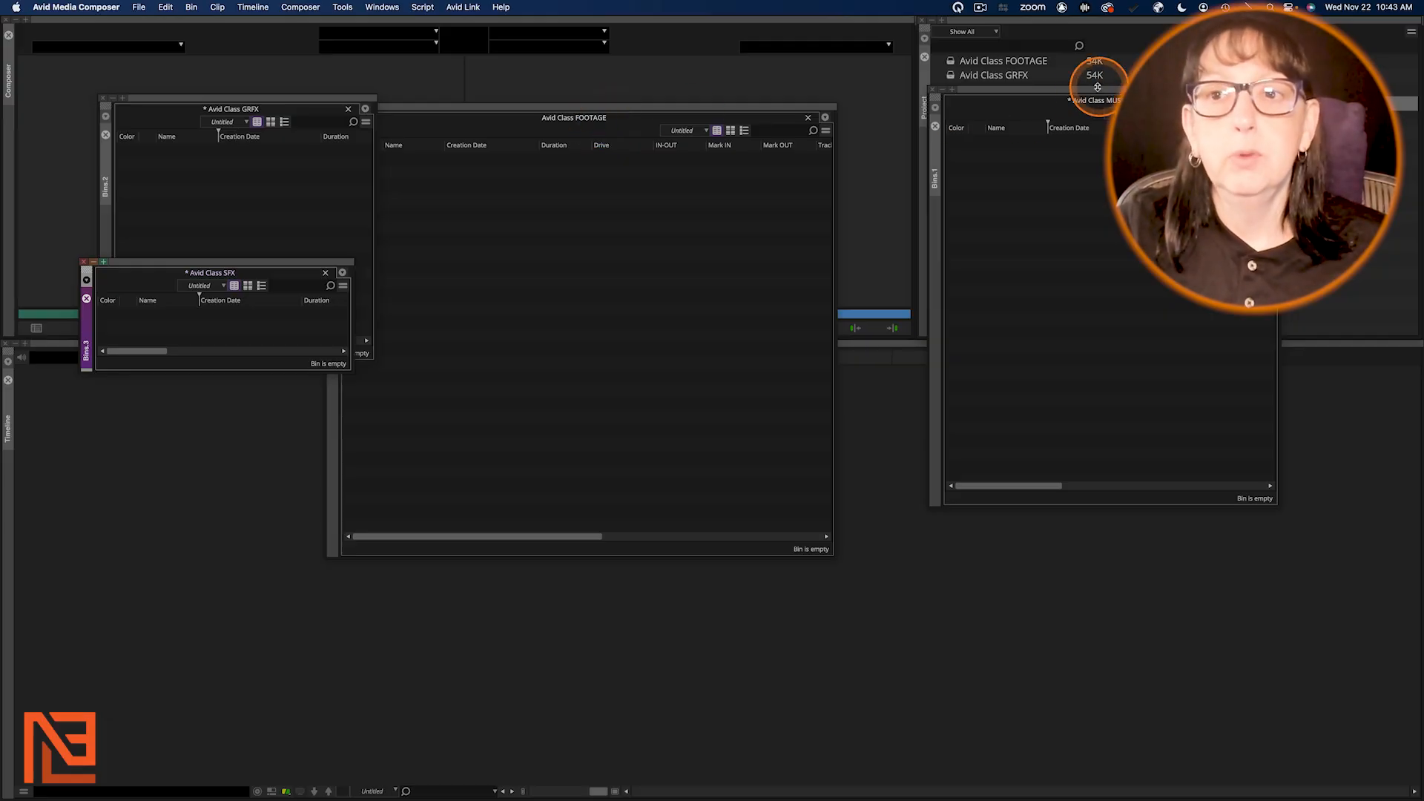
Step: Bring the MUSIC, FOOTAGE, SFX and GRFX bin windows to the front in turn and examine their sidebar labels
left_click(991, 121)
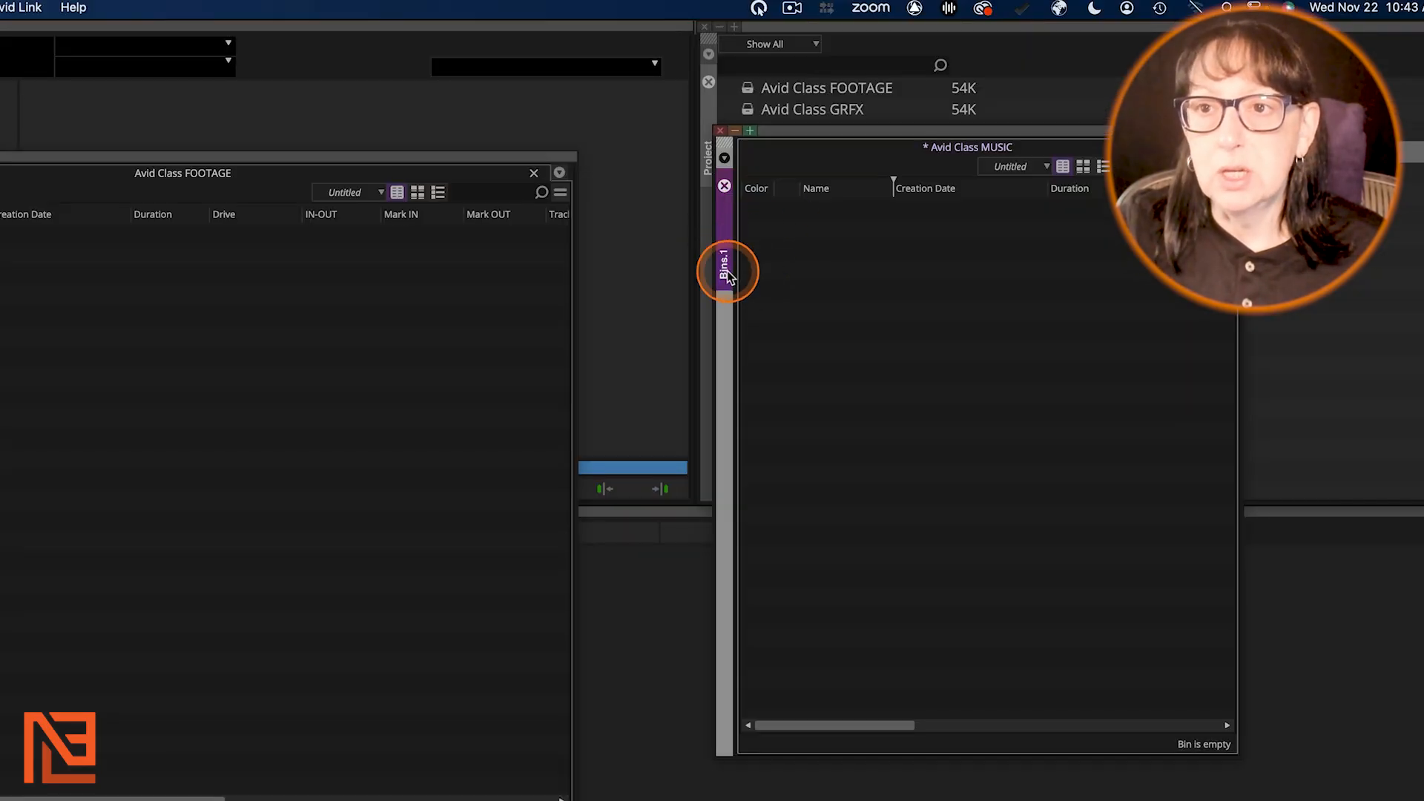
left_click(251, 414)
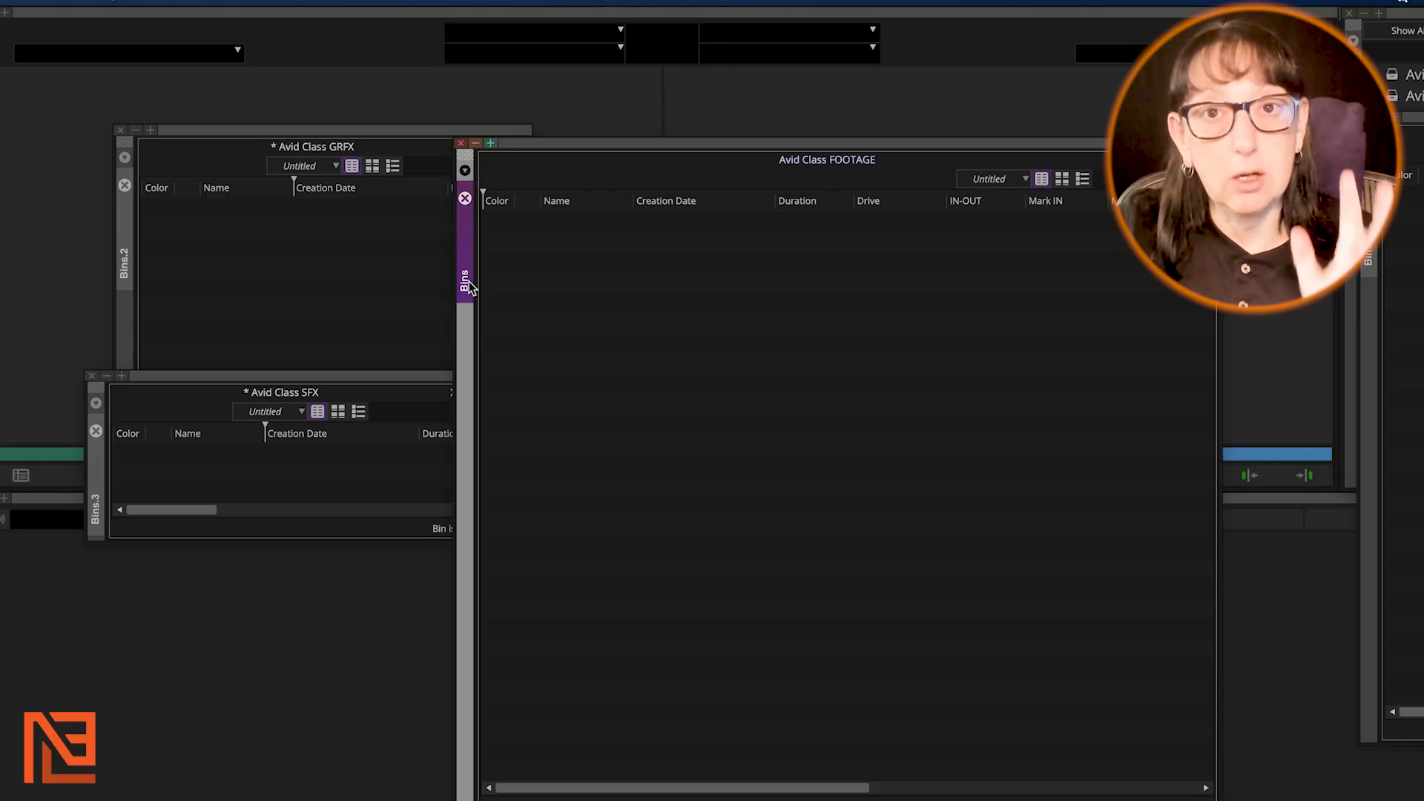
left_click(469, 284)
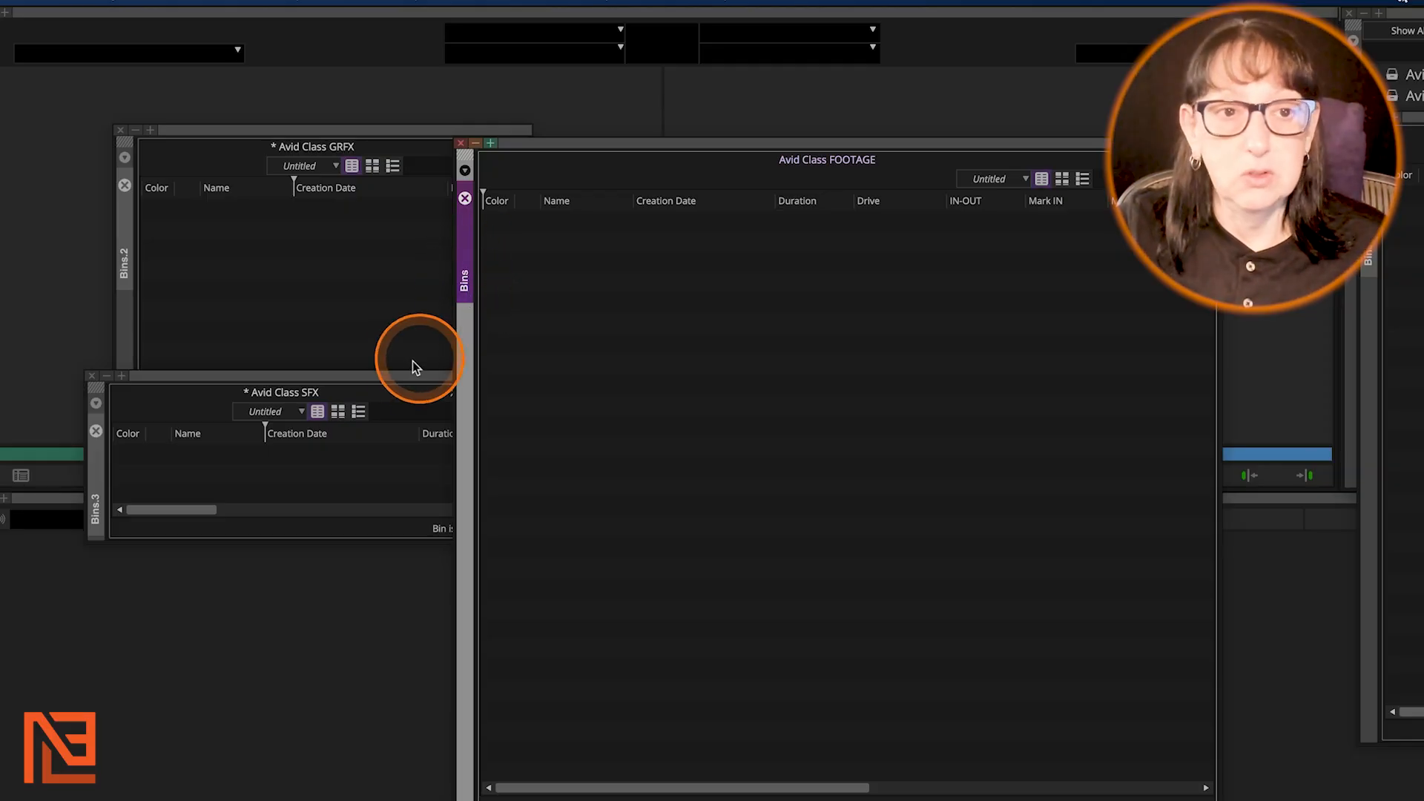
left_click(371, 380)
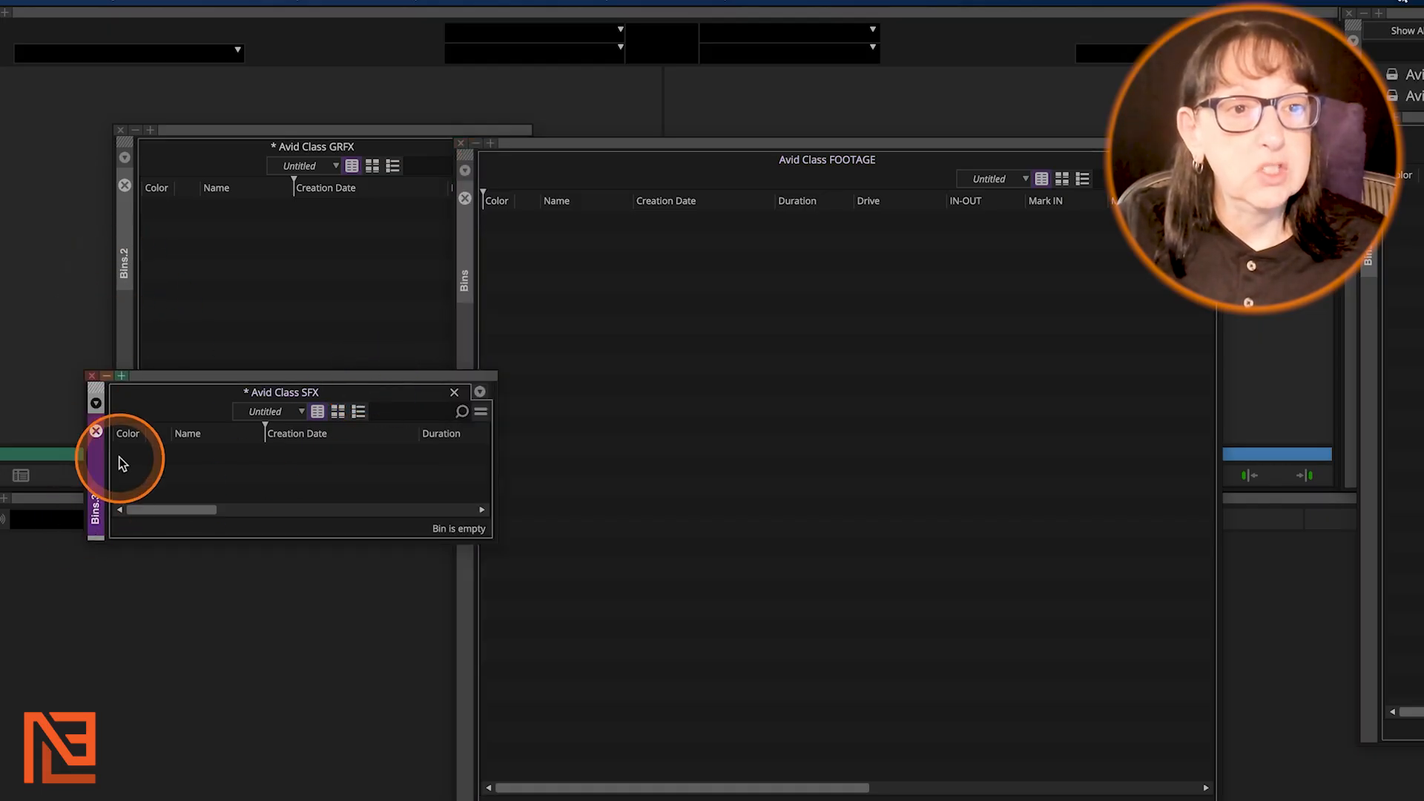
left_click(126, 268)
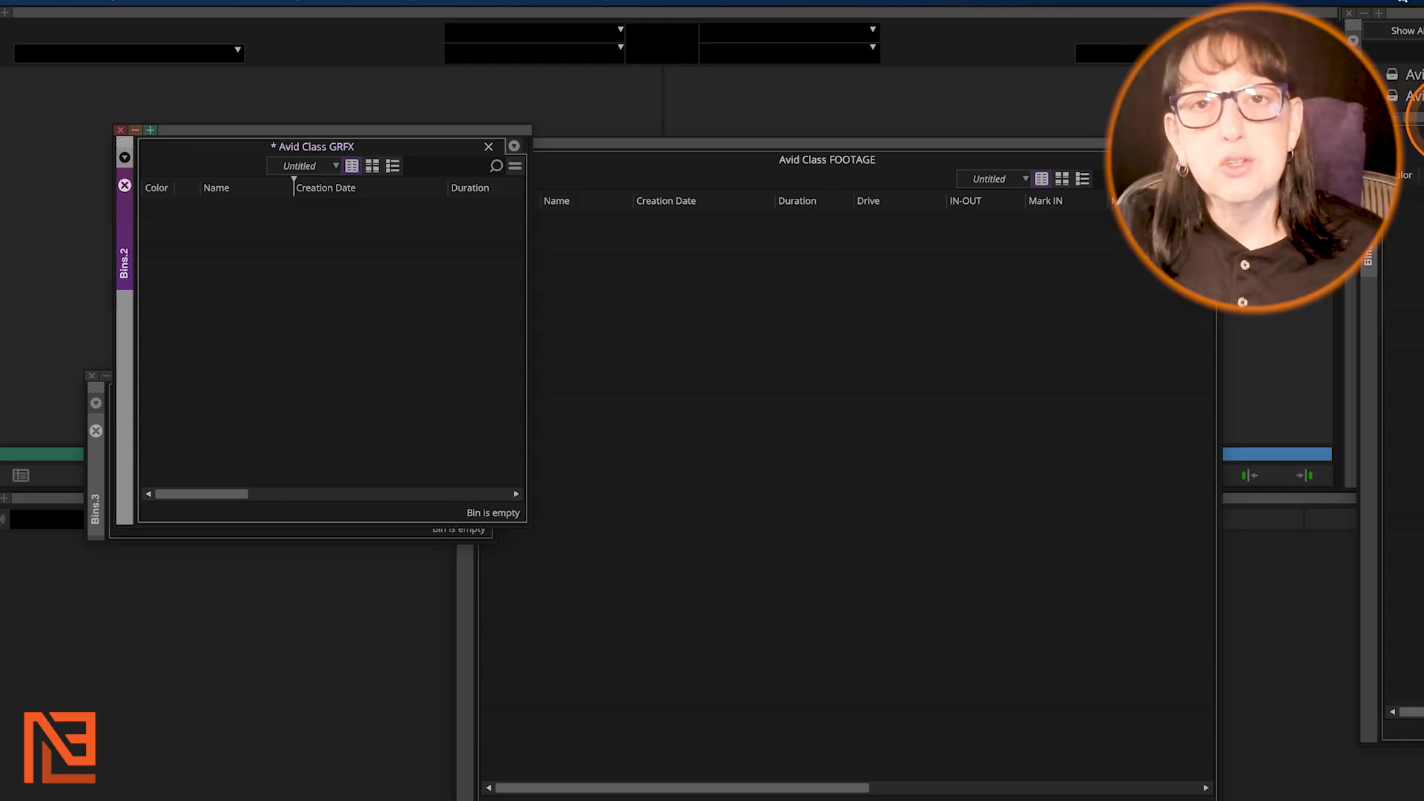
Step: Reposition the MUSIC, FOOTAGE, GRFX and SFX bin windows so they stop overlapping, with SFX below GRFX
left_click_drag(1422, 117, 1395, 261)
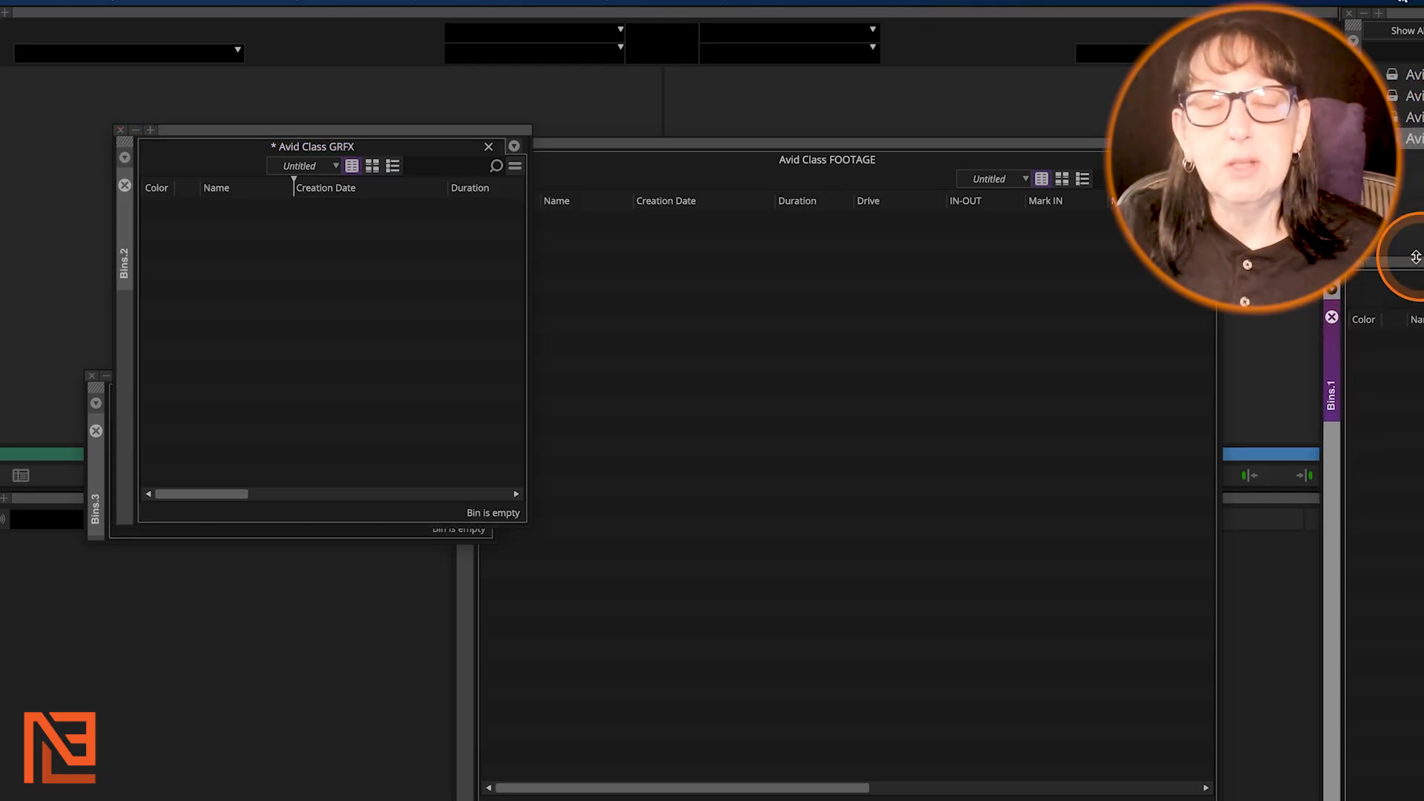
left_click_drag(995, 147, 932, 117)
left_click(474, 130)
left_click_drag(474, 129, 475, 62)
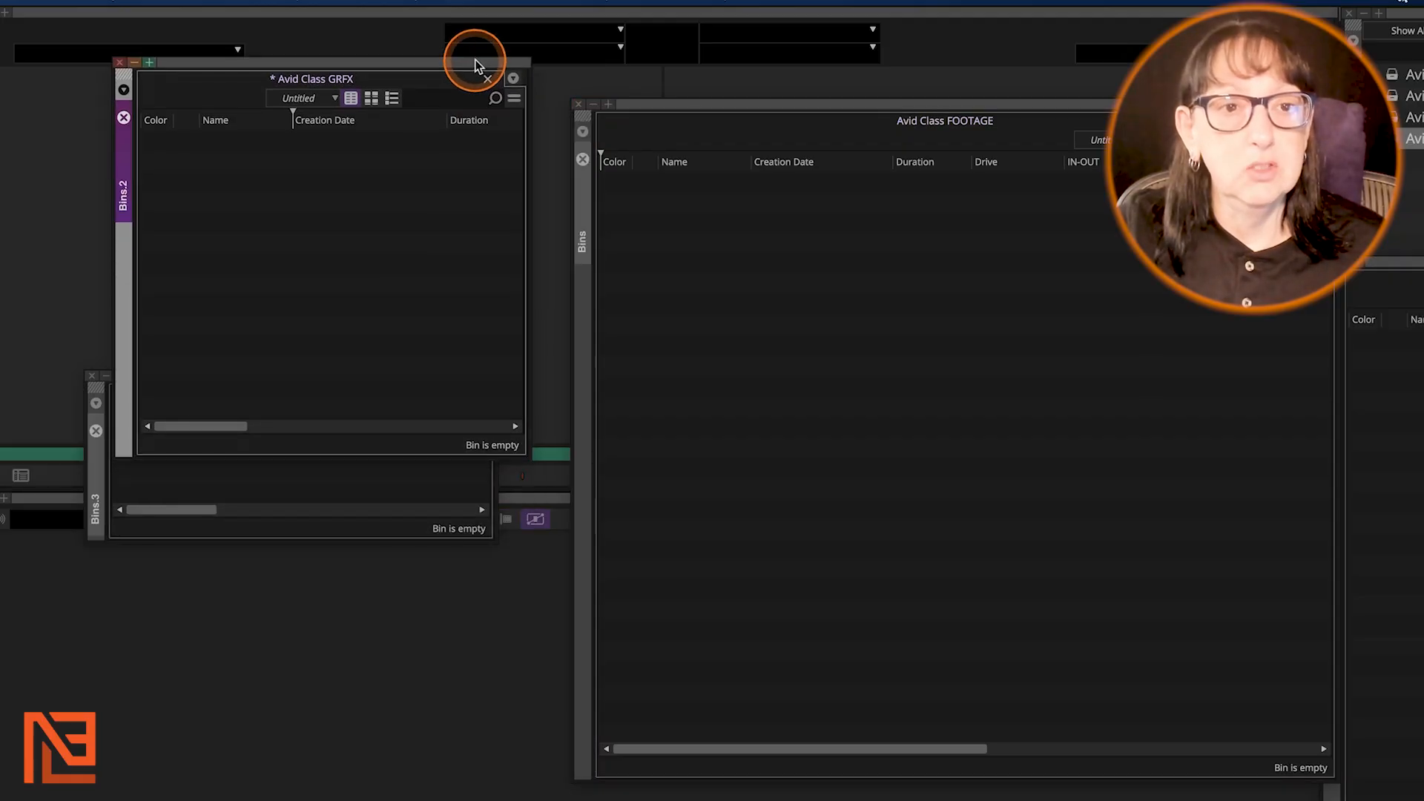
left_click(438, 524)
left_click_drag(313, 377, 339, 527)
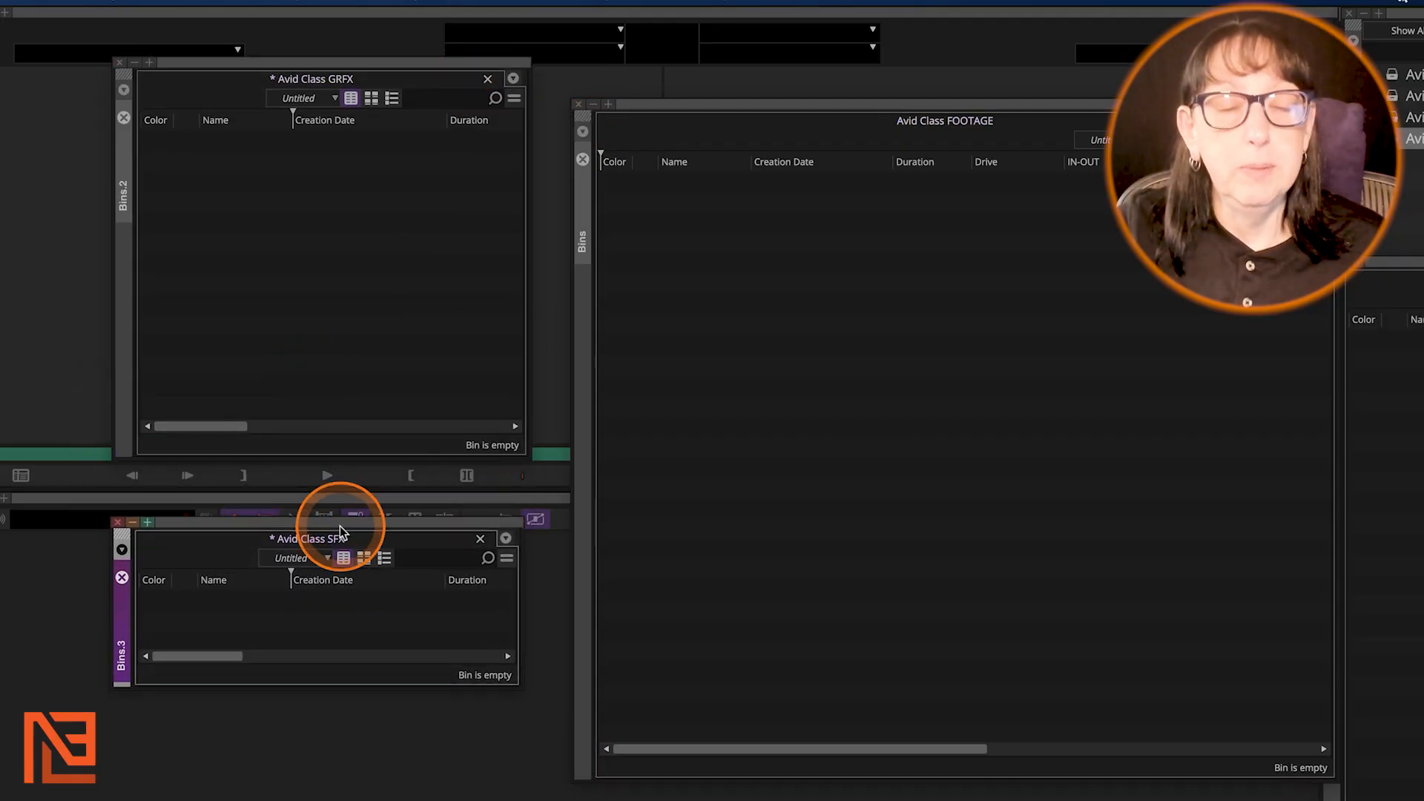
Step: Raise the MUSIC and FOOTAGE bin windows so they sit side by side in a row with the GRFX bin
left_click(1006, 191)
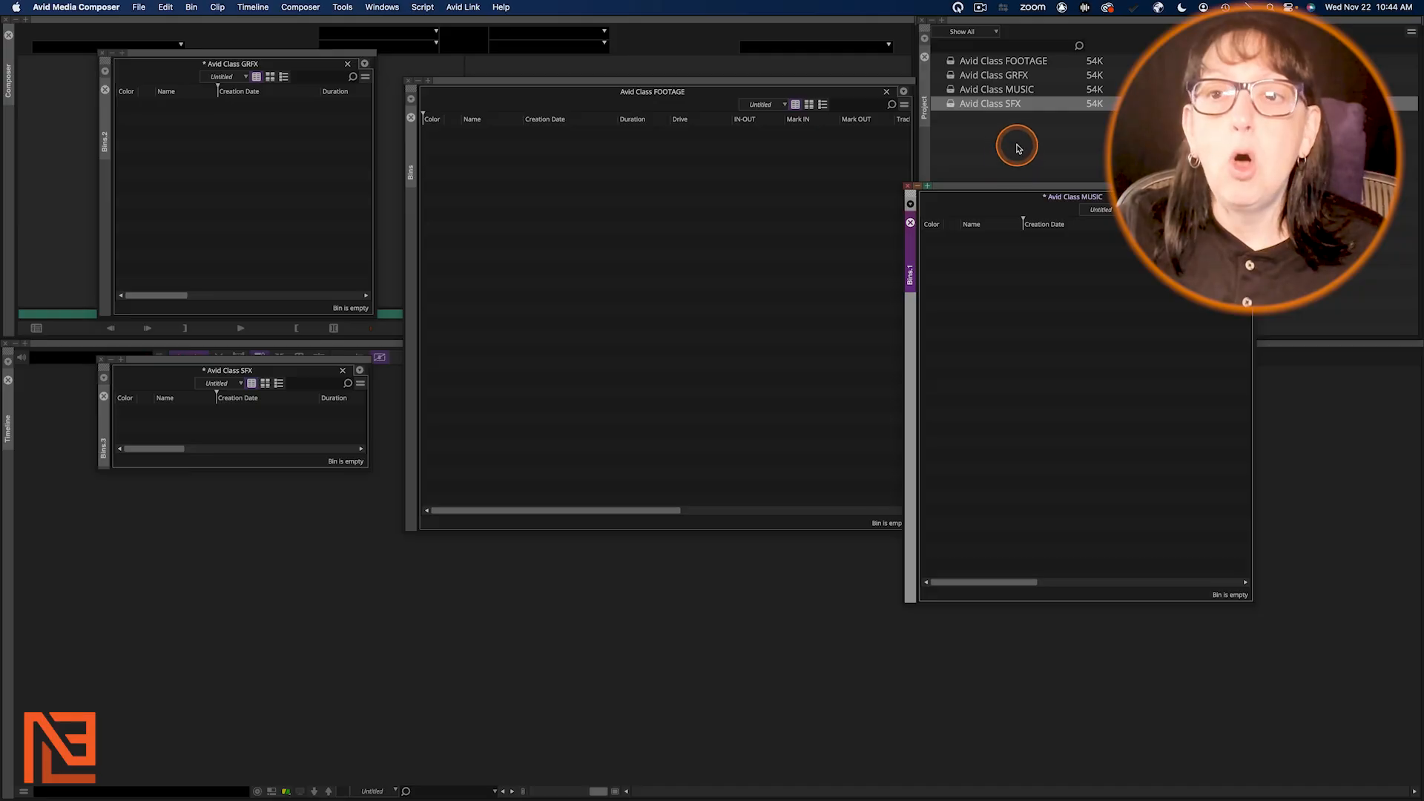
left_click_drag(1001, 181, 1044, 70)
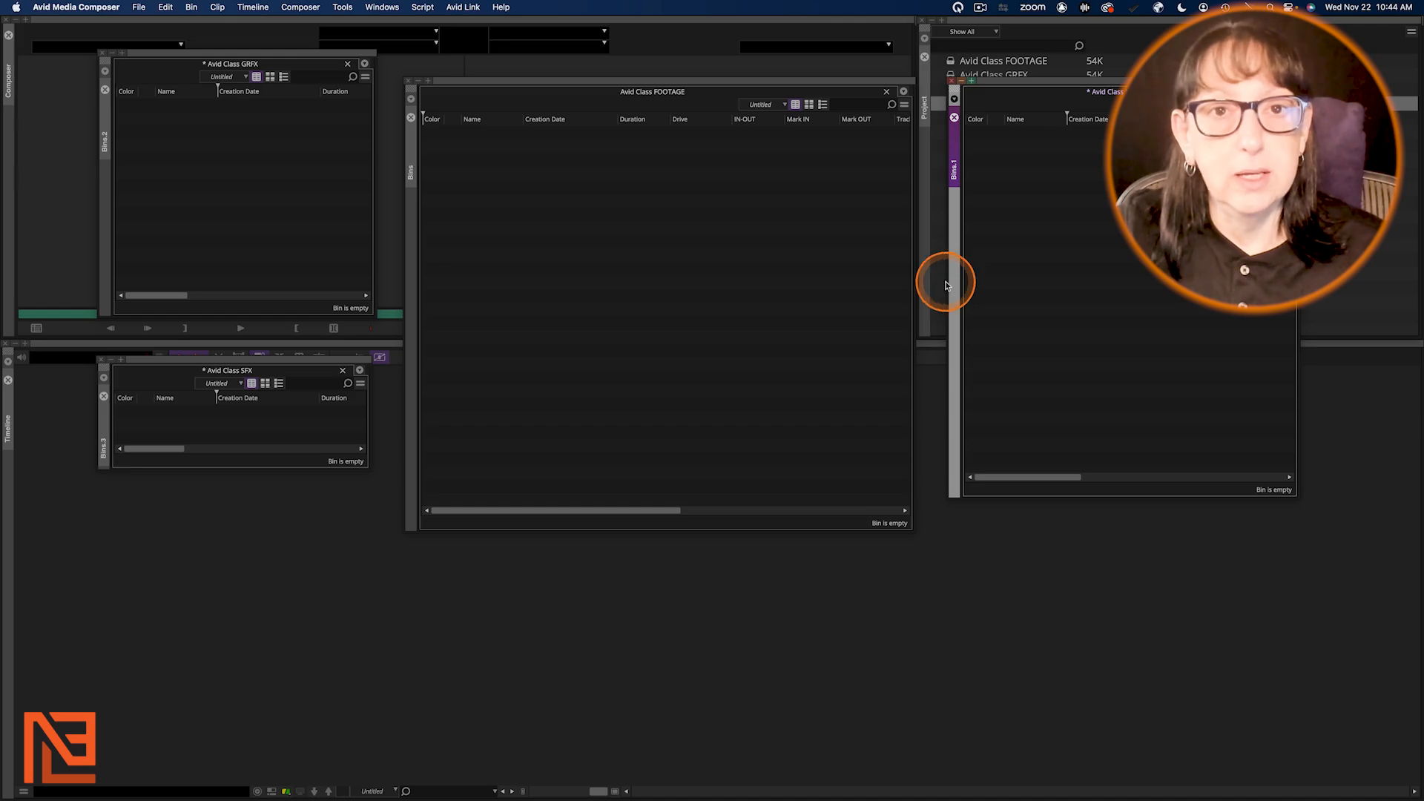
mouse_move(562, 88)
left_mouse_down()
mouse_move(742, 99)
mouse_move(512, 95)
mouse_move(709, 97)
mouse_move(613, 155)
mouse_move(542, 108)
mouse_move(545, 73)
mouse_move(582, 63)
mouse_move(562, 64)
left_mouse_up()
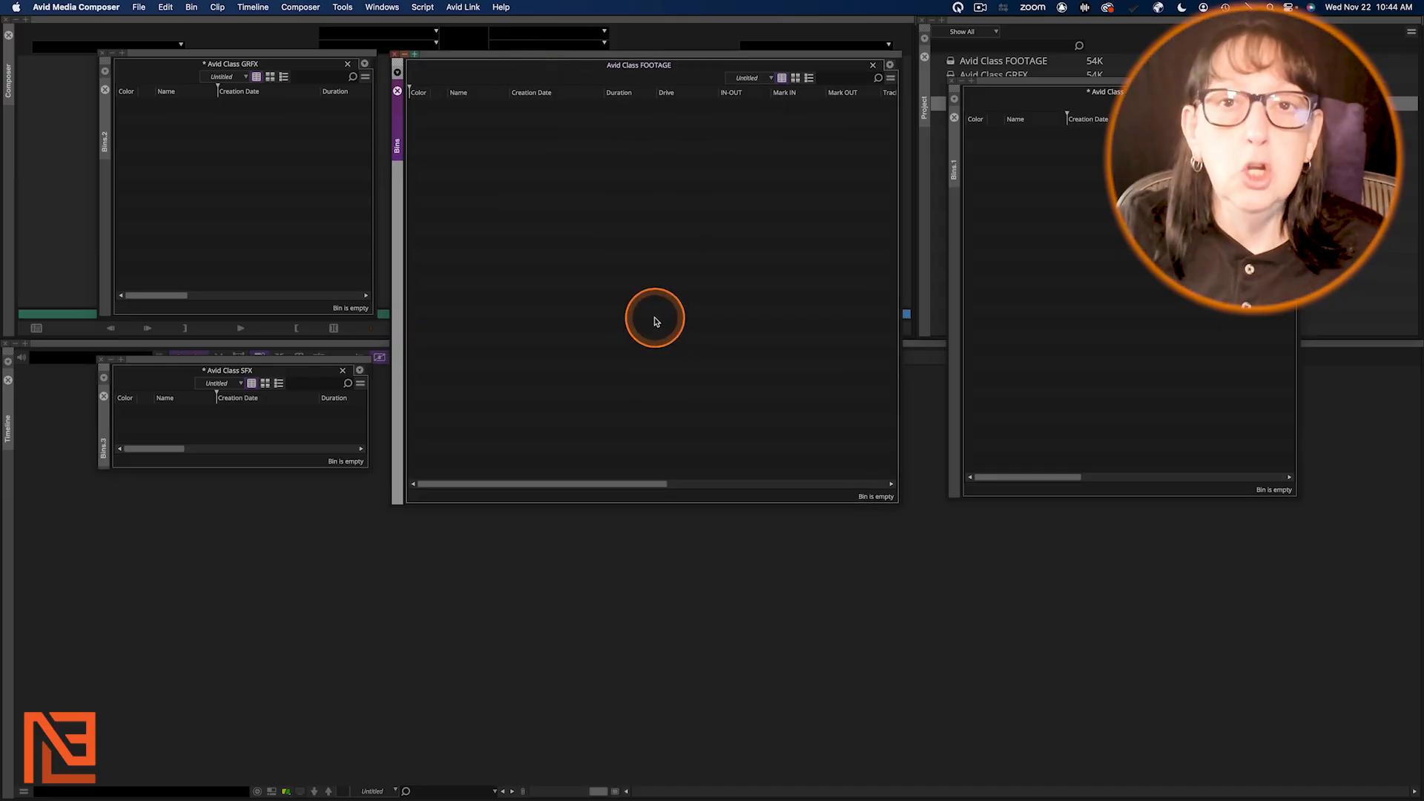
Step: Set the Auto-Save interval to 15 minutes in the user Bin settings, accept the change and close the Settings window
left_click(139, 8)
left_click(126, 263)
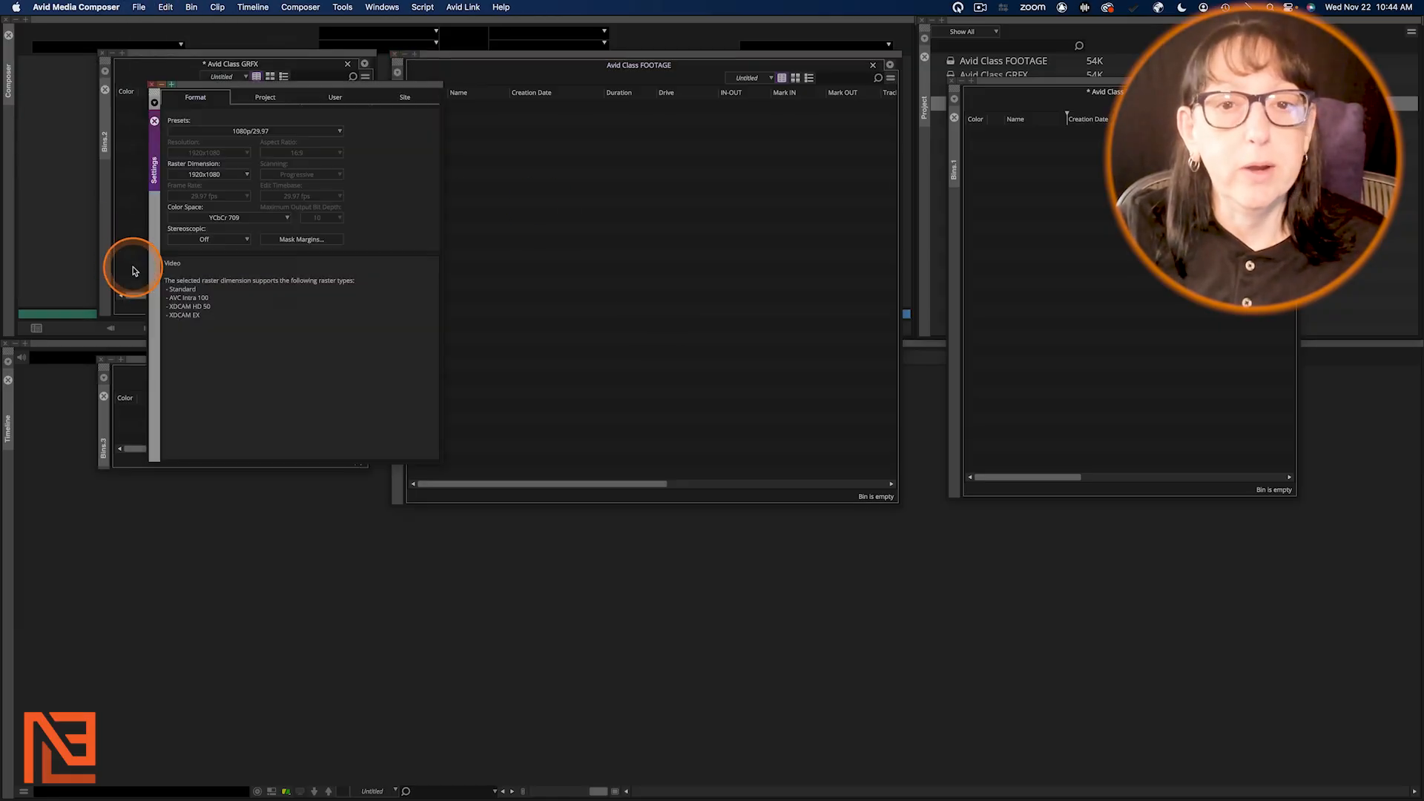
left_click_drag(284, 83, 519, 95)
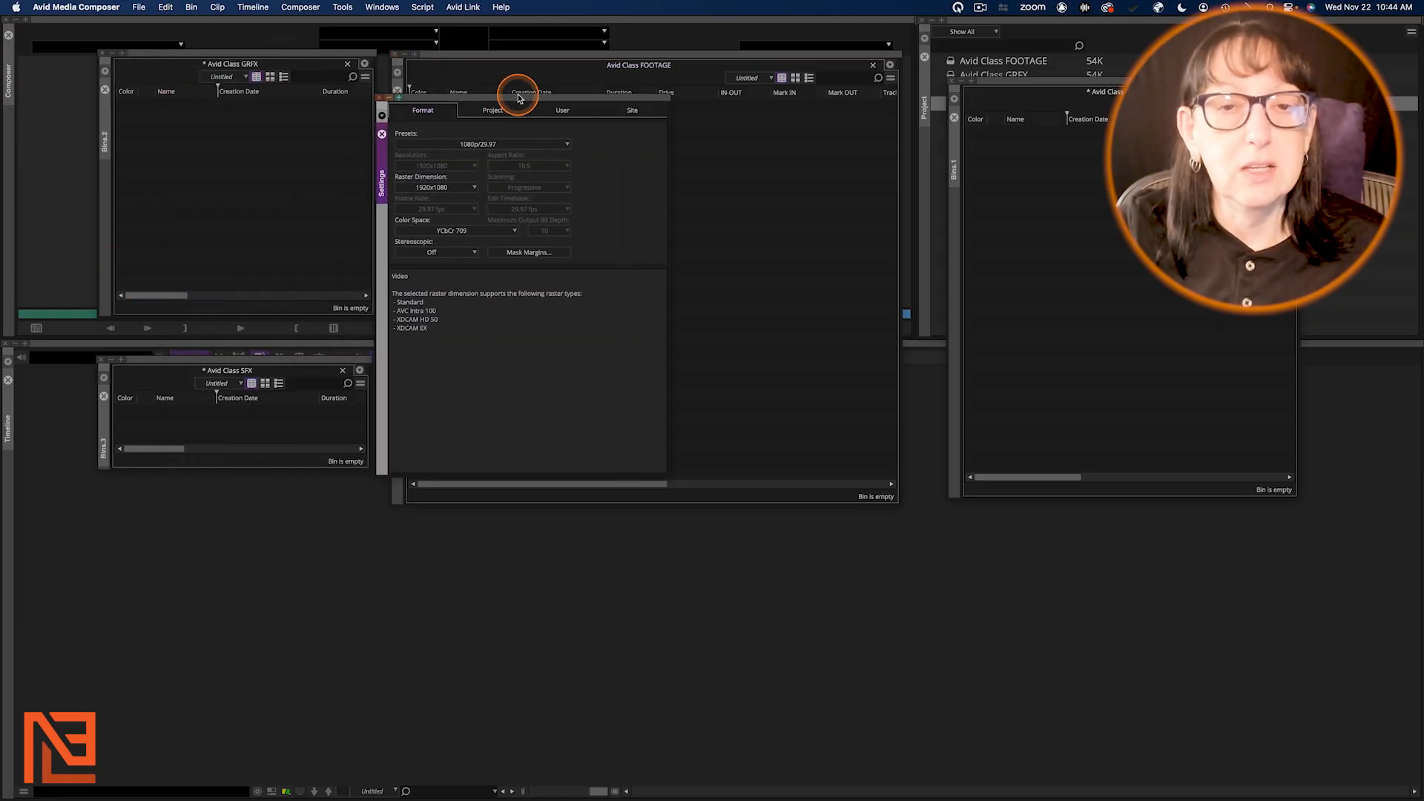
left_click(559, 108)
double_click(281, 214)
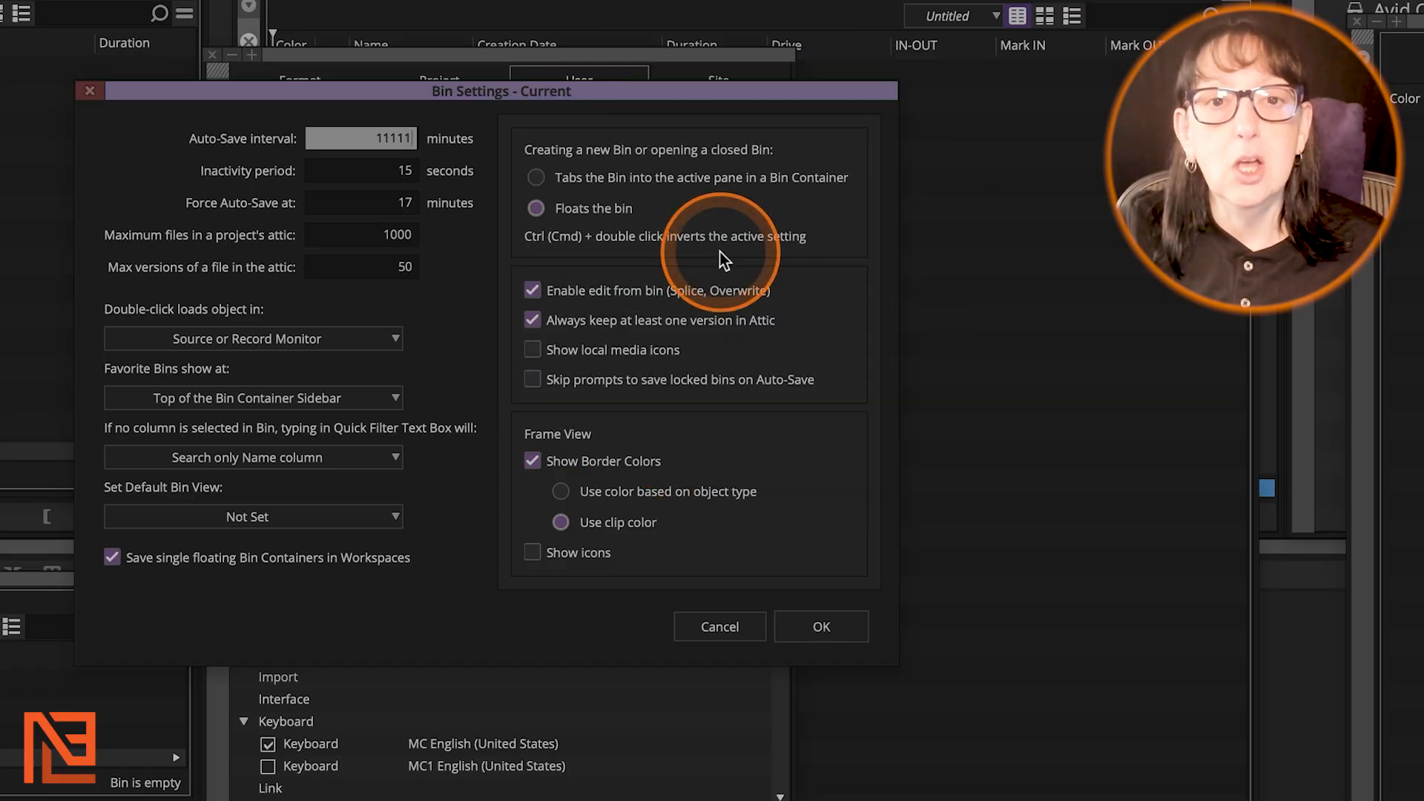
double_click(371, 138)
type("15")
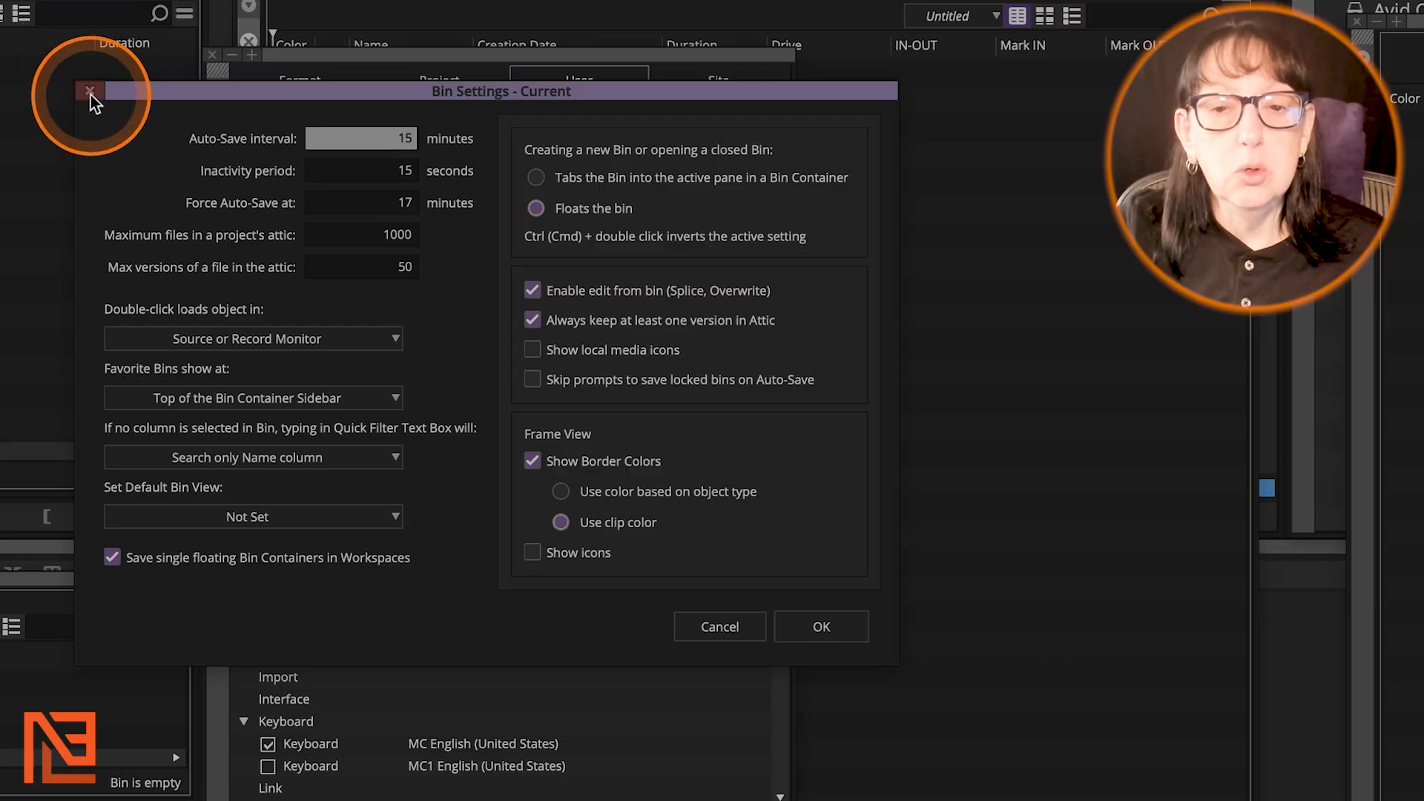
left_click(823, 627)
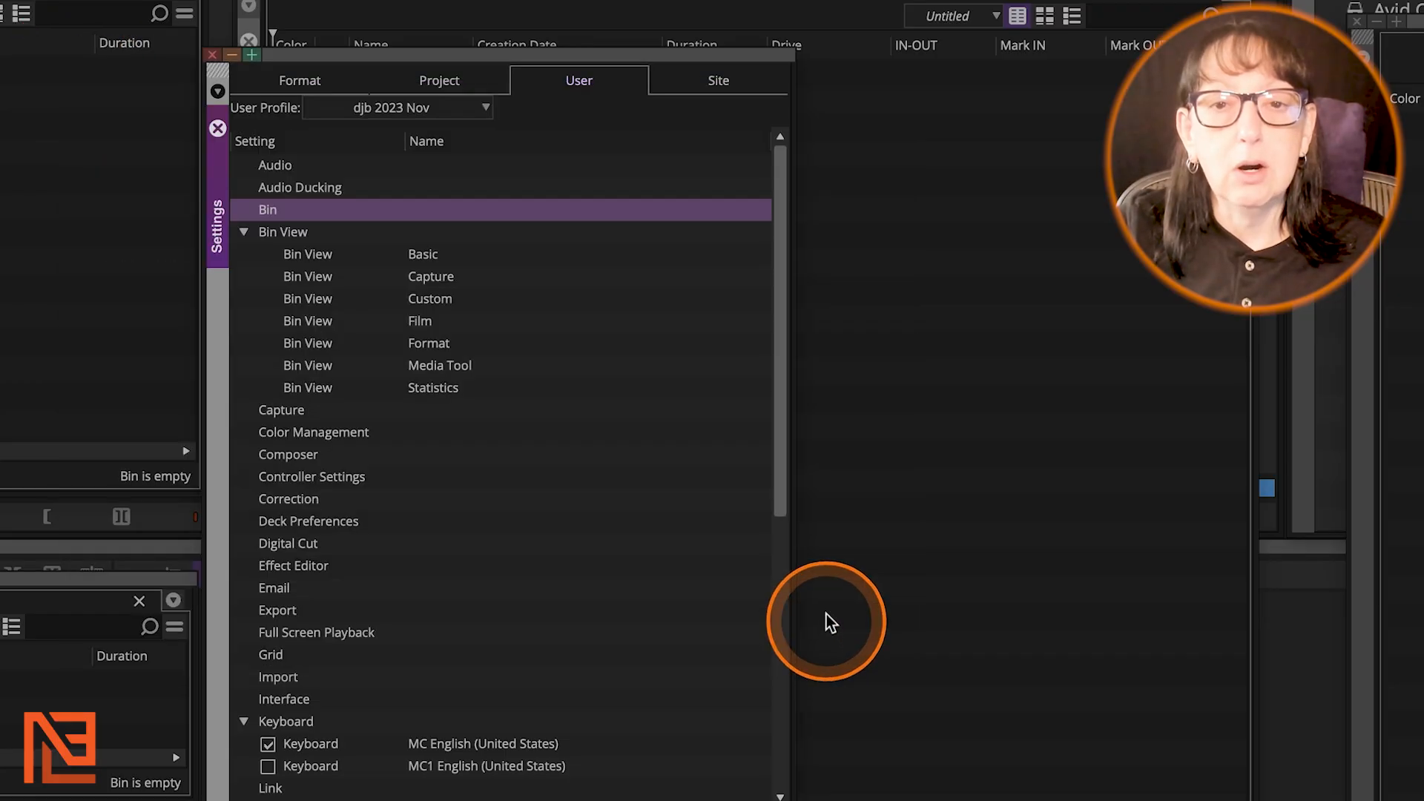
left_click(212, 54)
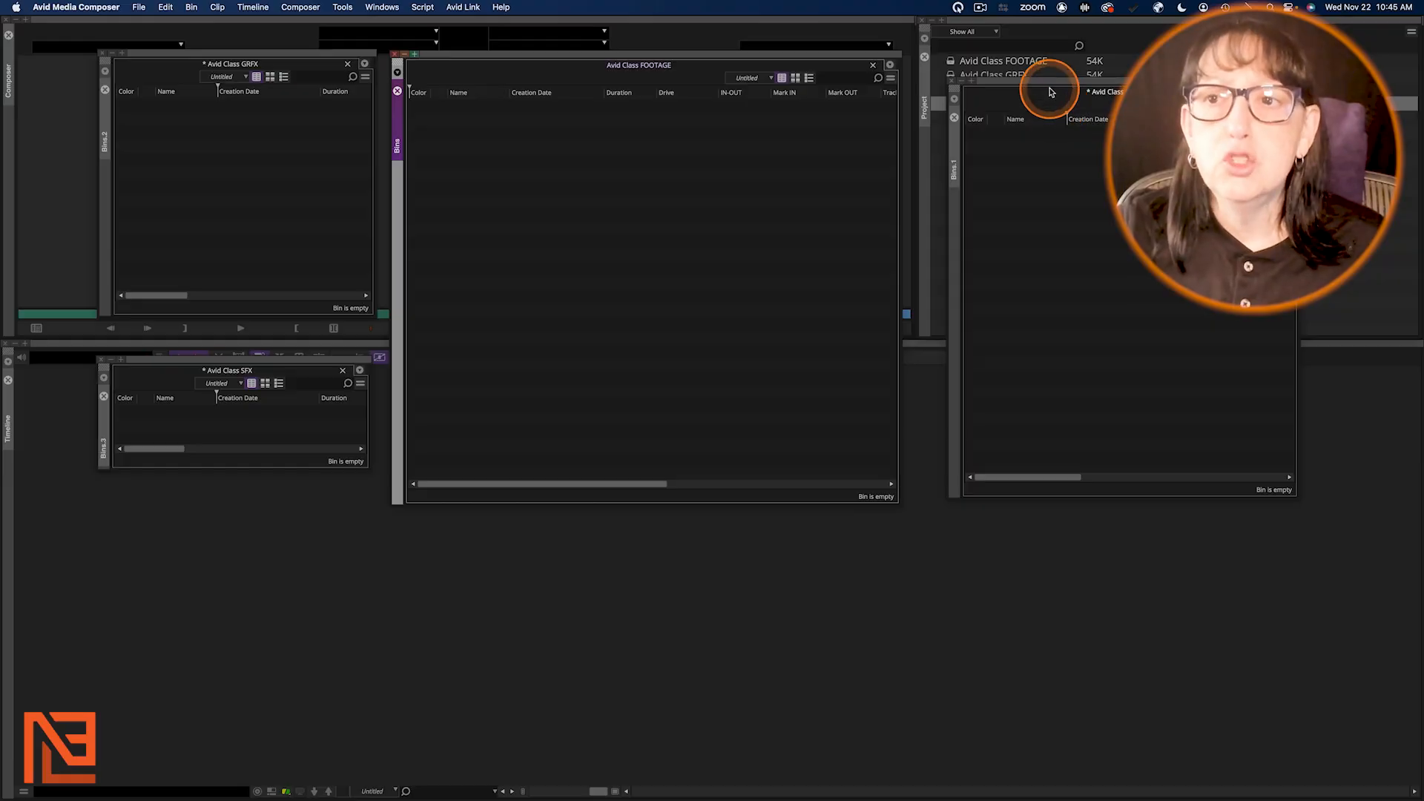
Step: Move the MUSIC bin window off the Project window so it overlaps the FOOTAGE bin
left_click(1049, 90)
left_click_drag(995, 82, 952, 62)
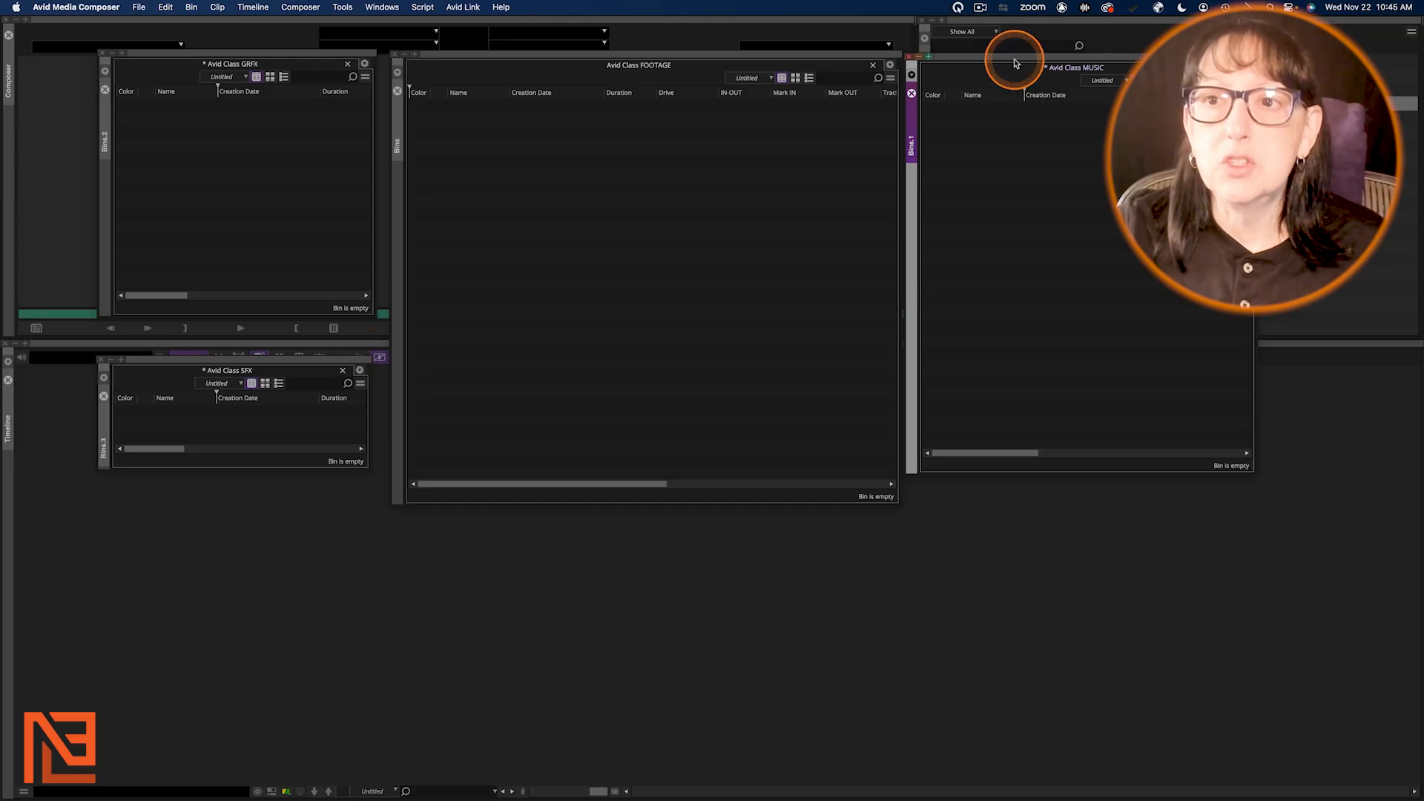
left_click_drag(1050, 63, 713, 220)
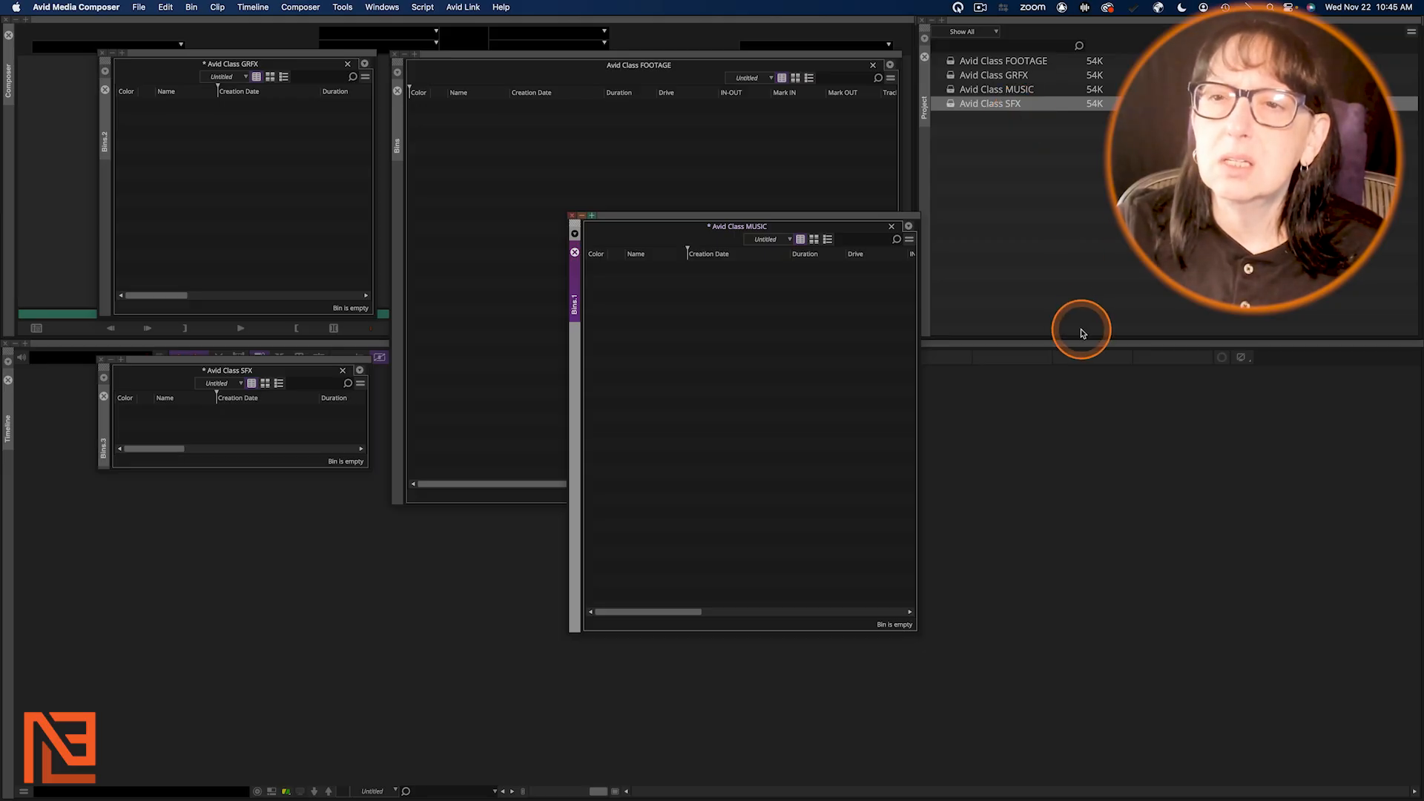
Step: Rename the MUSIC bin as Avid Class MUSIC Horror and the SFX bin as Avid Class MUSIC Upbeat
left_click(1019, 90)
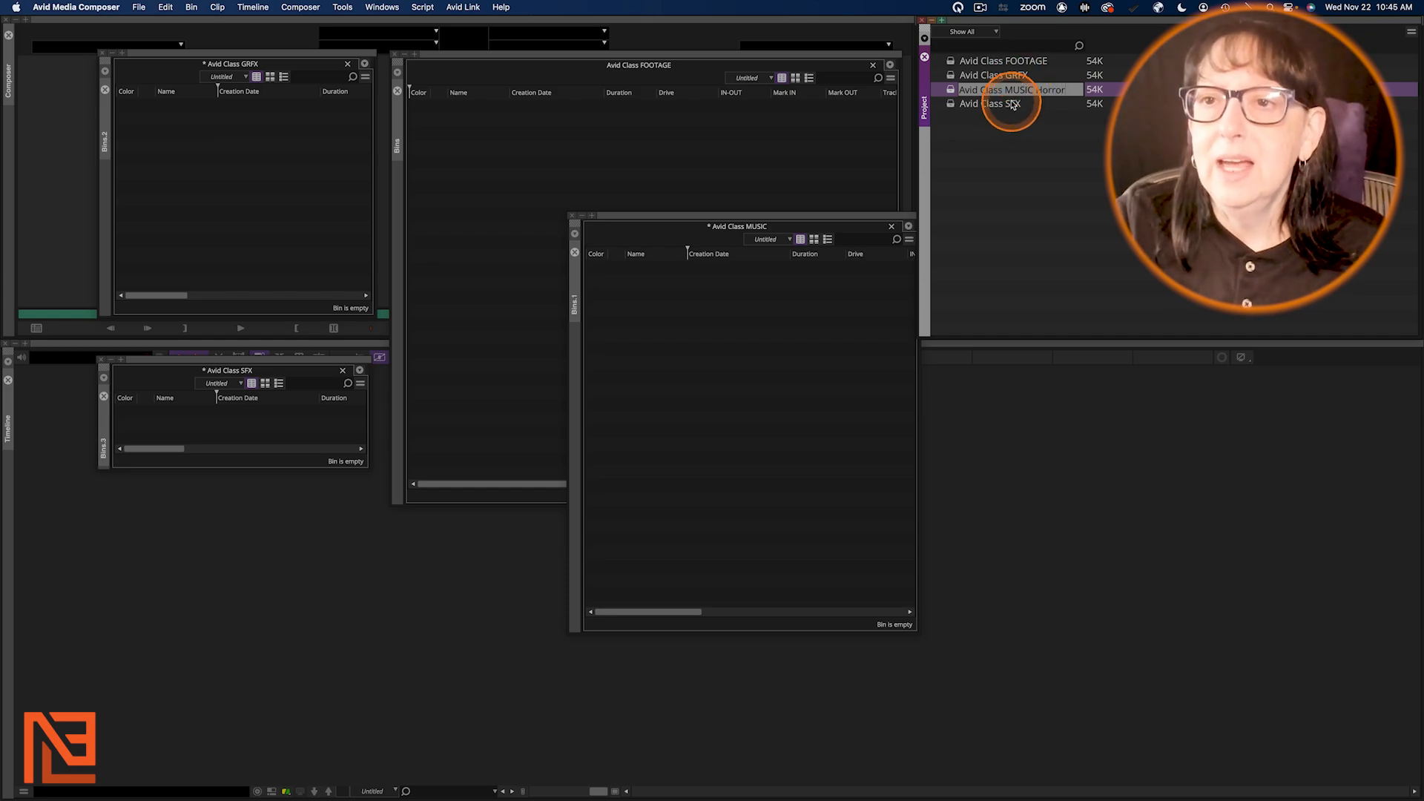
left_click(1013, 103)
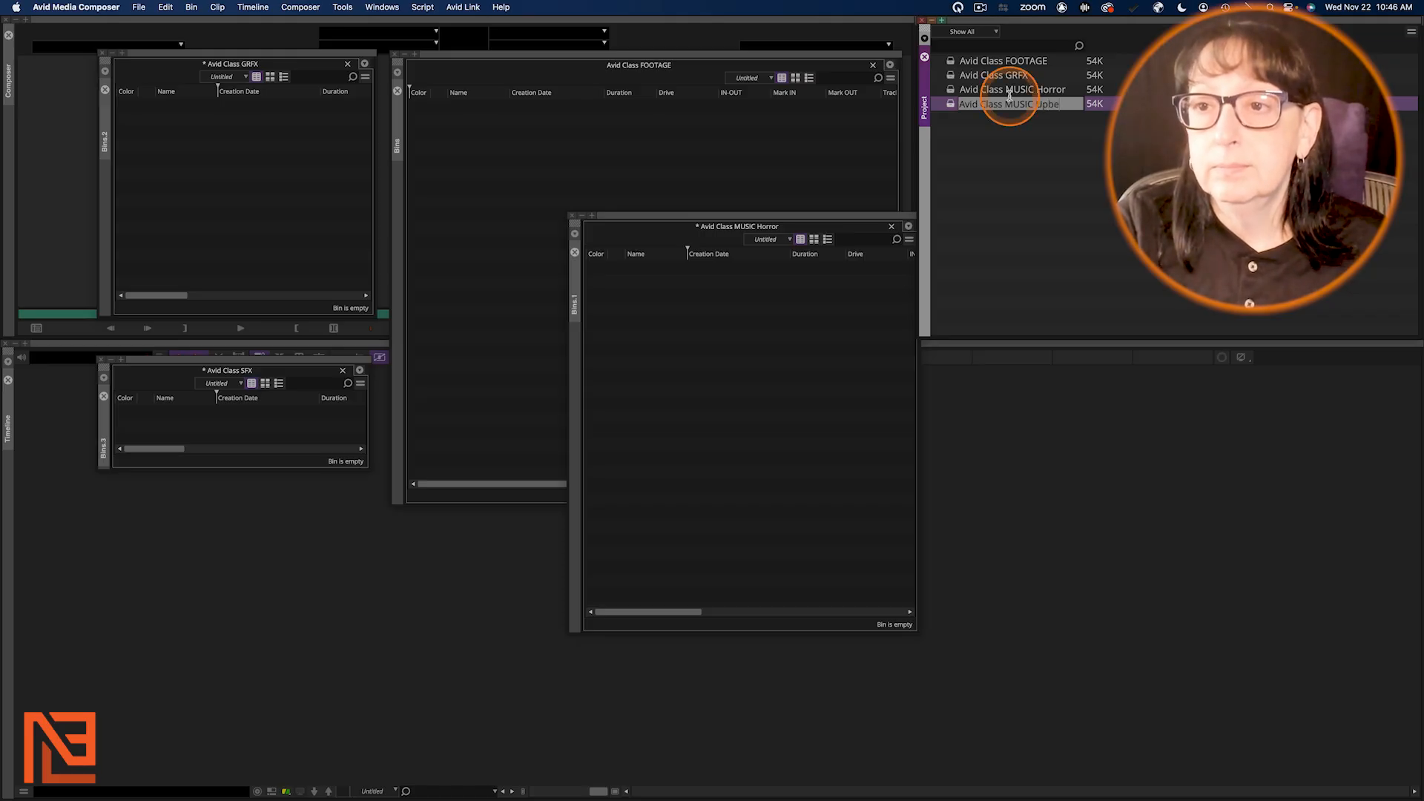
key("Return")
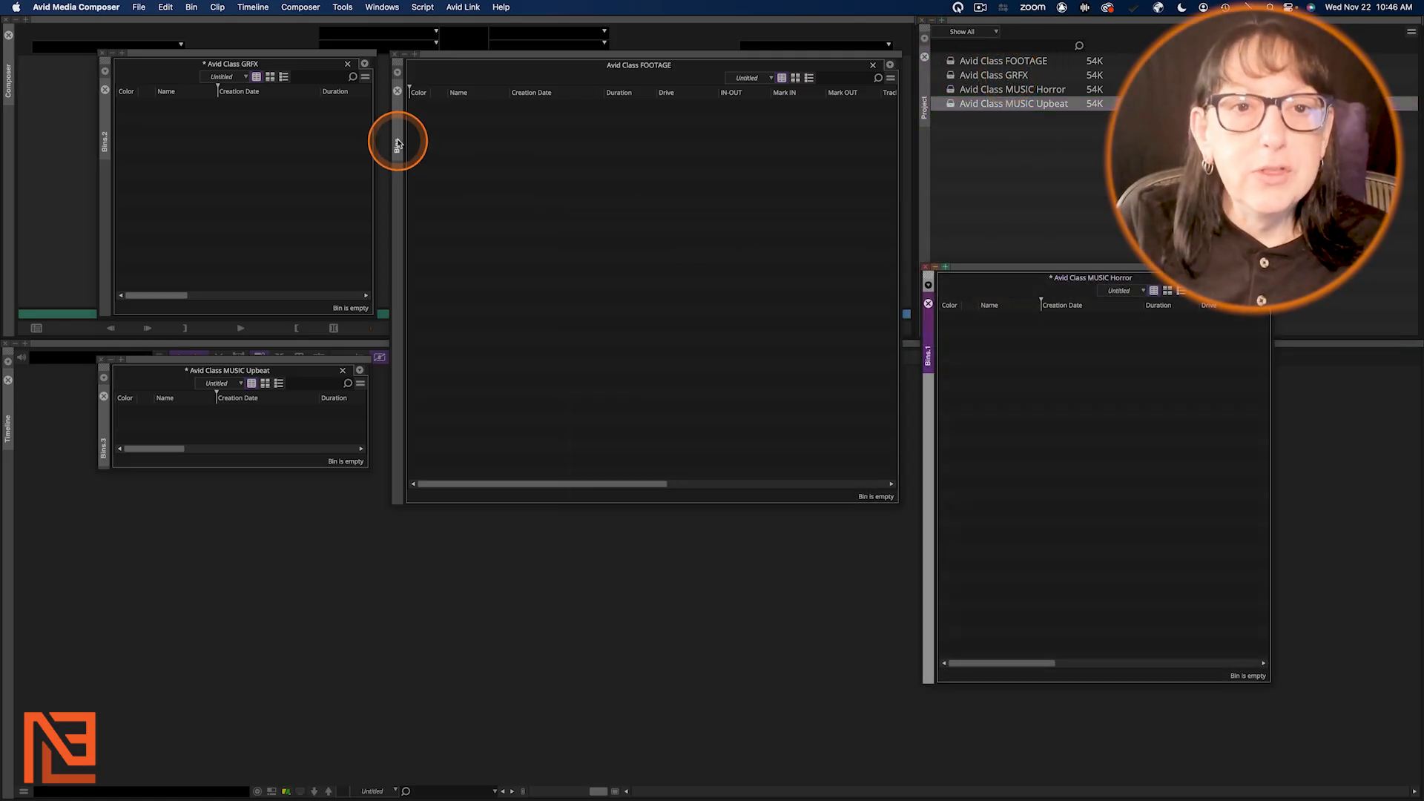
Step: Activate the FOOTAGE, GRFX, MUSIC Upbeat and MUSIC Horror bin windows in turn and examine their sidebar labels
left_click(398, 139)
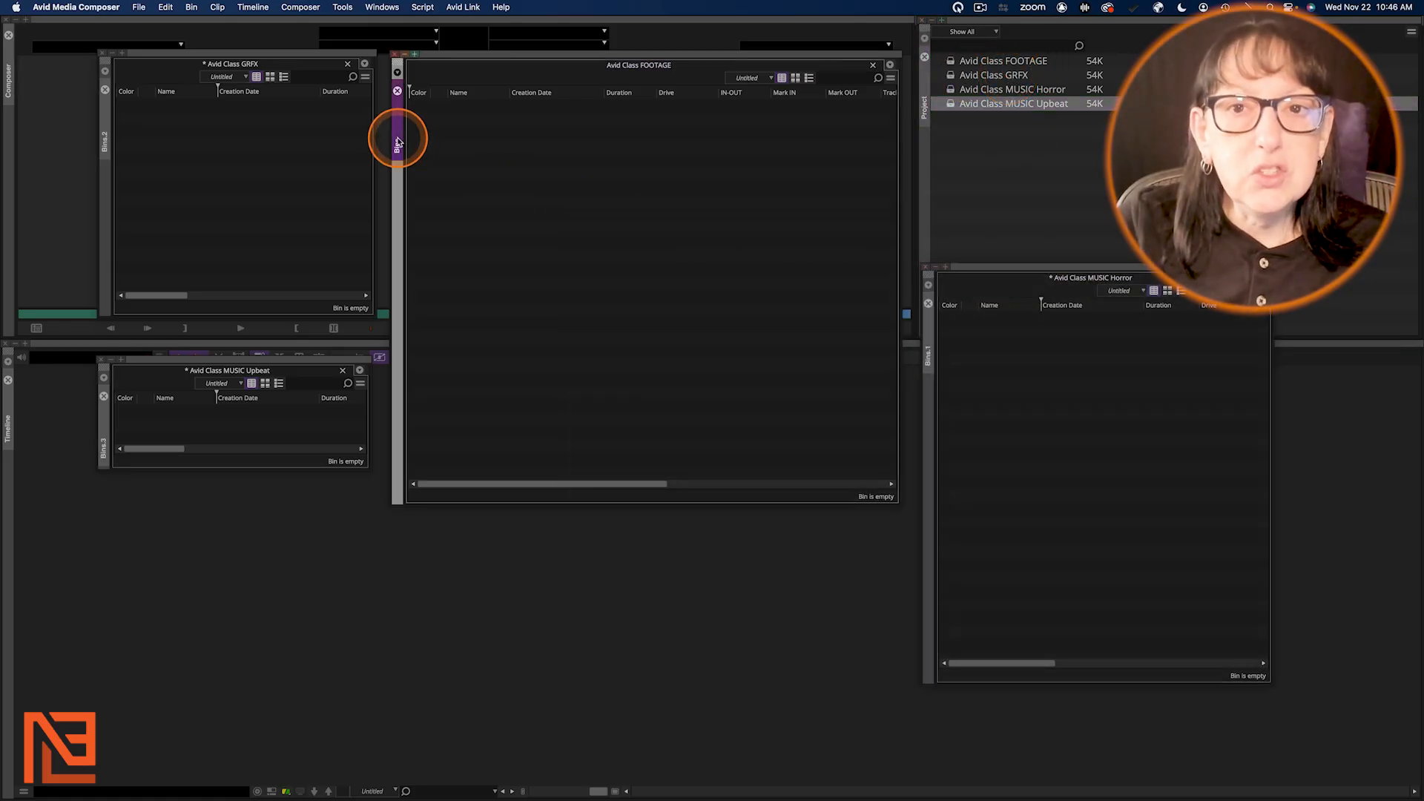
left_click(104, 138)
left_click(397, 139)
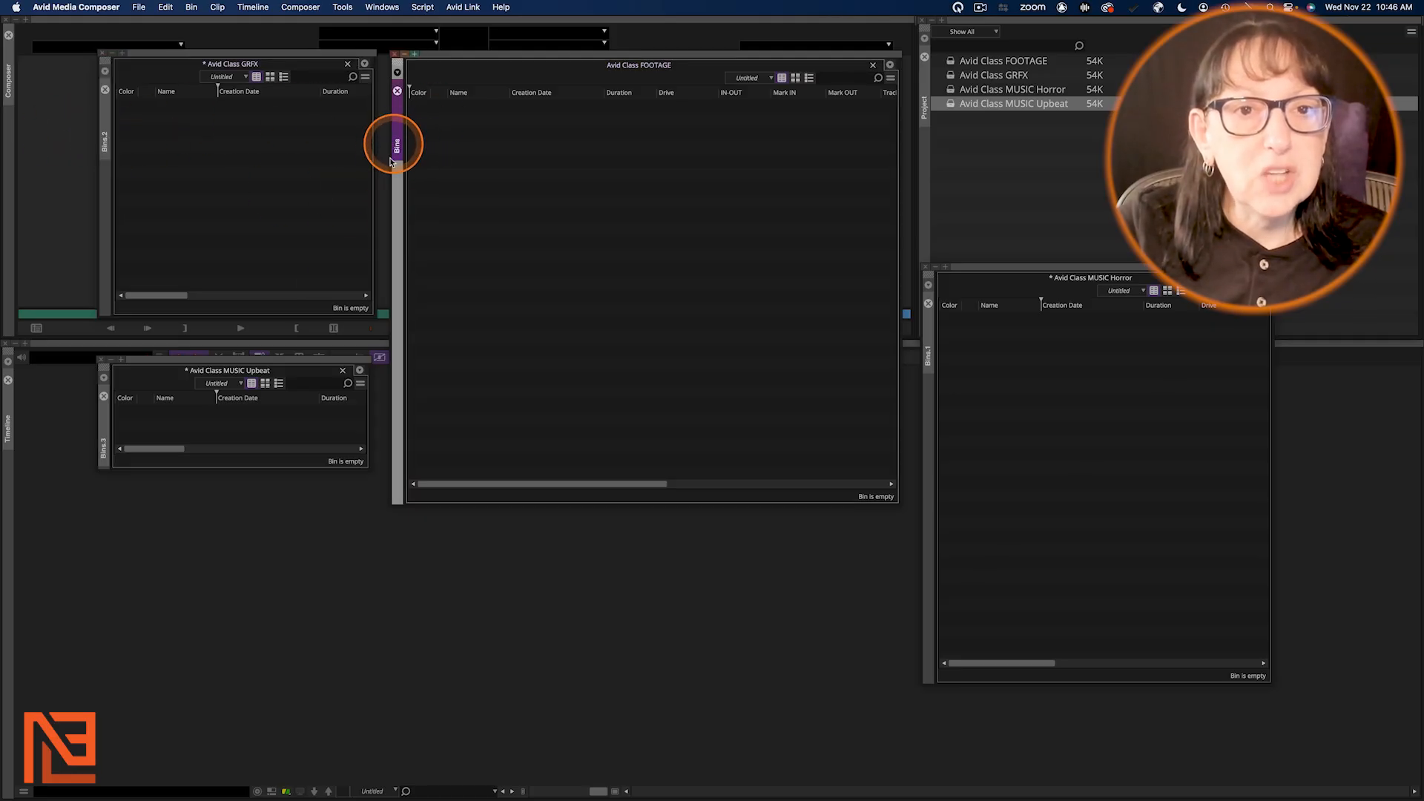
left_click(105, 450)
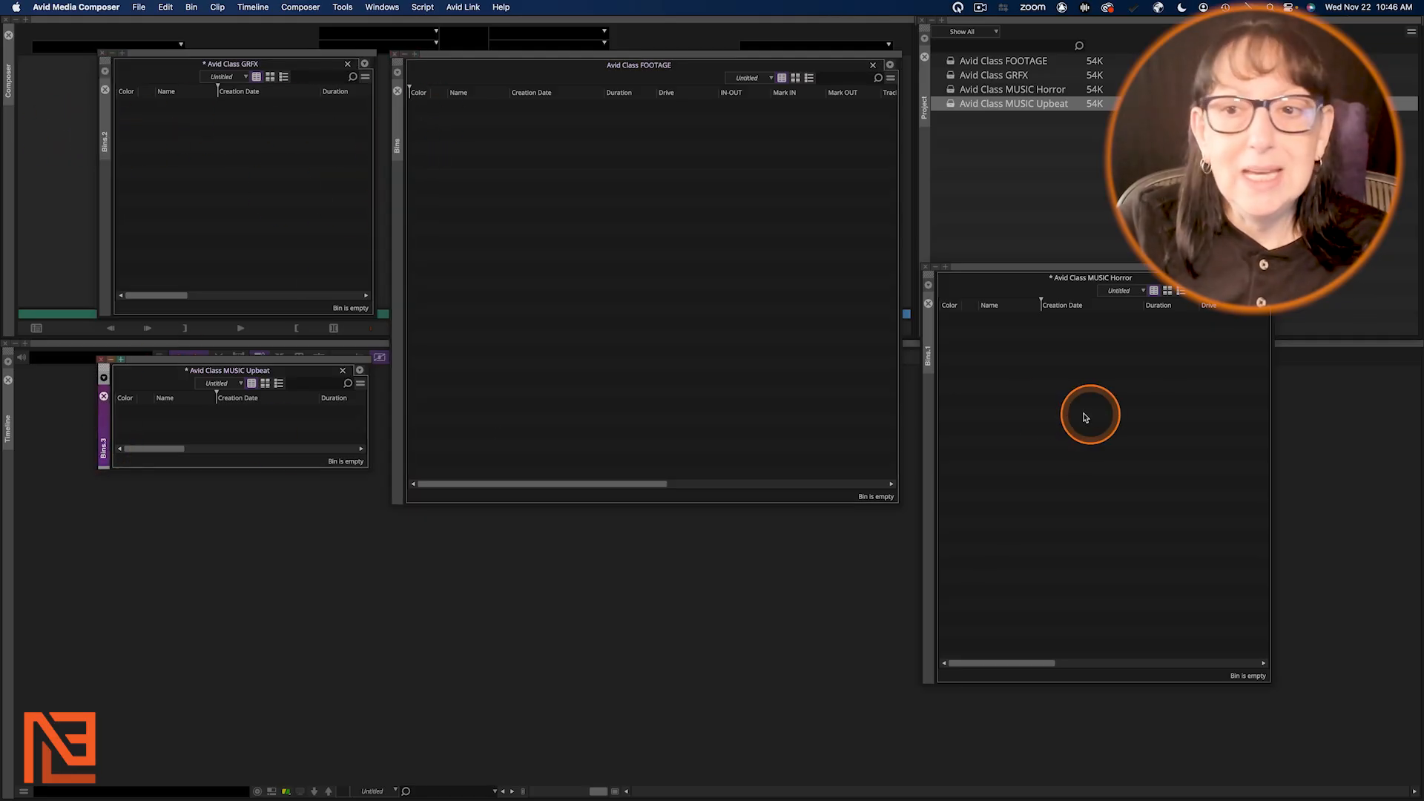
left_click(928, 355)
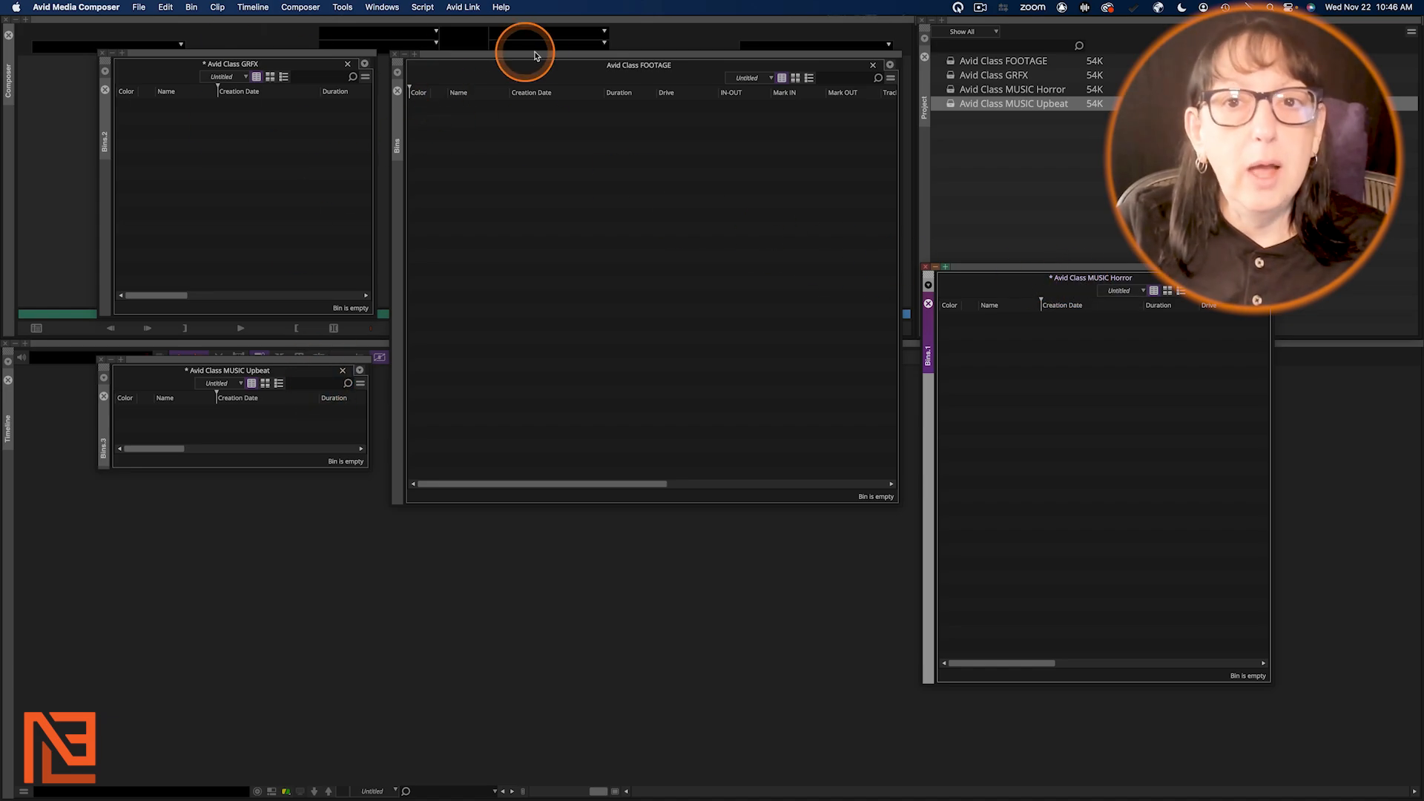
Step: Move the MUSIC Horror bin window across the workspace so it covers the GRFX and MUSIC Upbeat bins
left_click(610, 56)
left_click(1078, 268)
left_click_drag(1079, 270, 211, 113)
Step: Rename the GRFX bin as Avid Class INTERVIEWS and the FOOTAGE bin as Avid Class BROLL
left_click(1013, 75)
double_click(1015, 75)
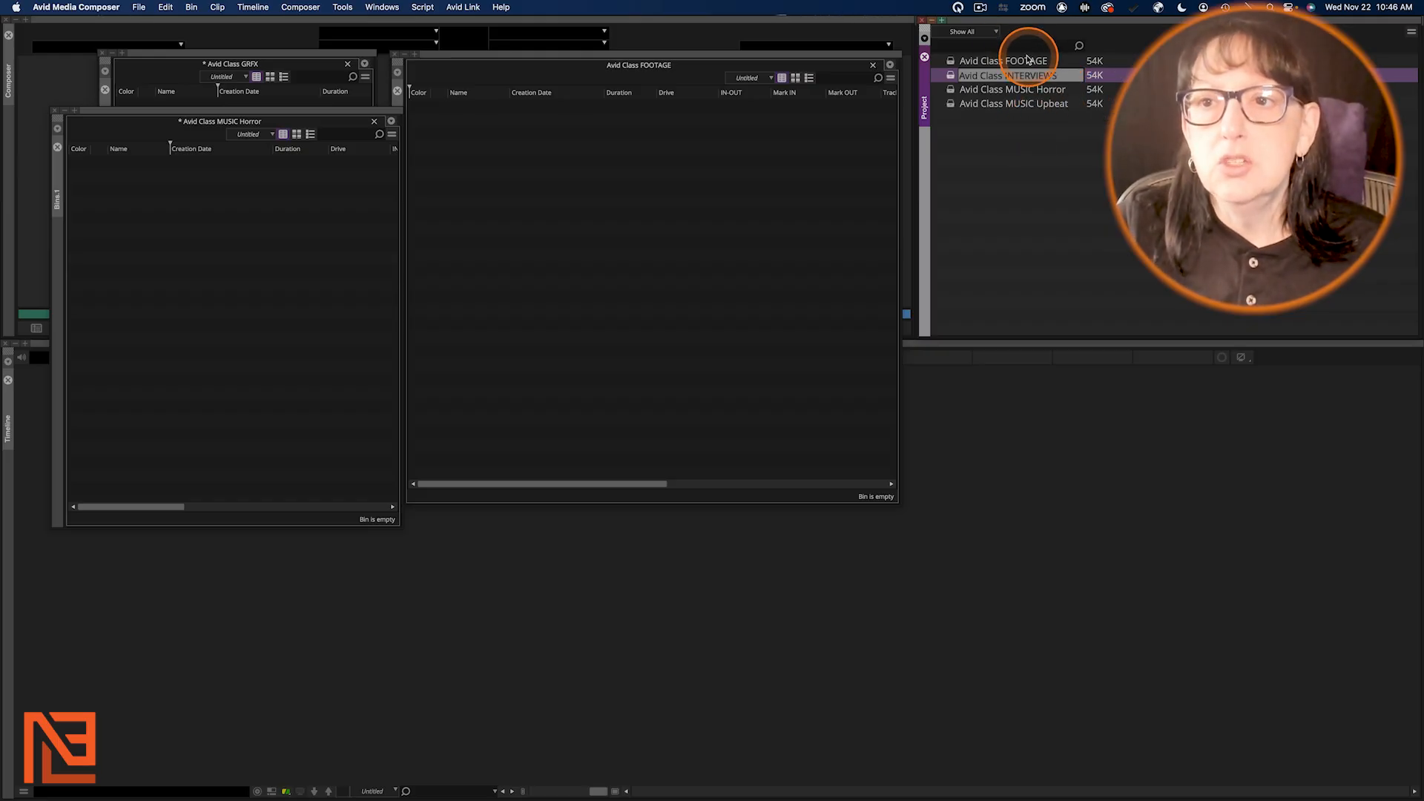
left_click(1027, 59)
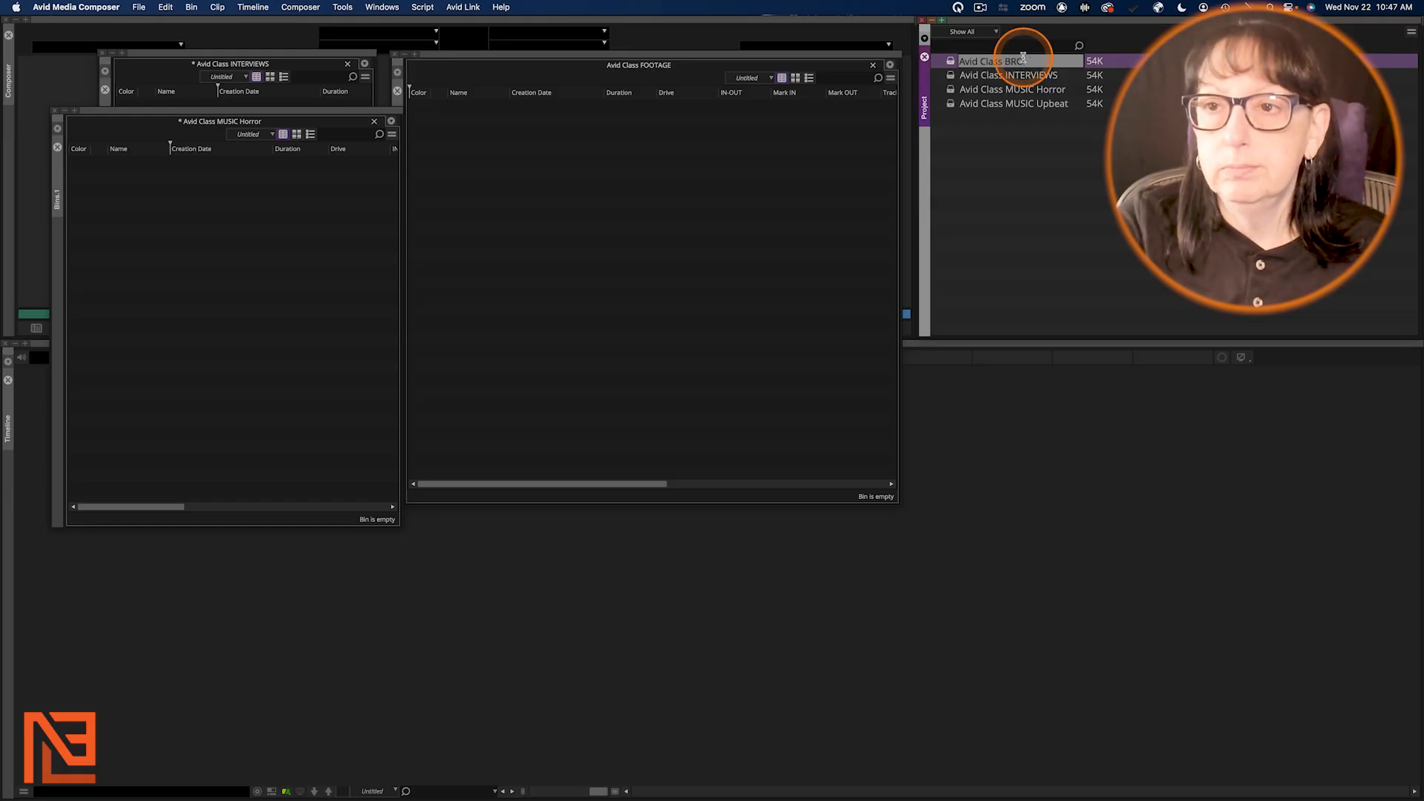
key("Return")
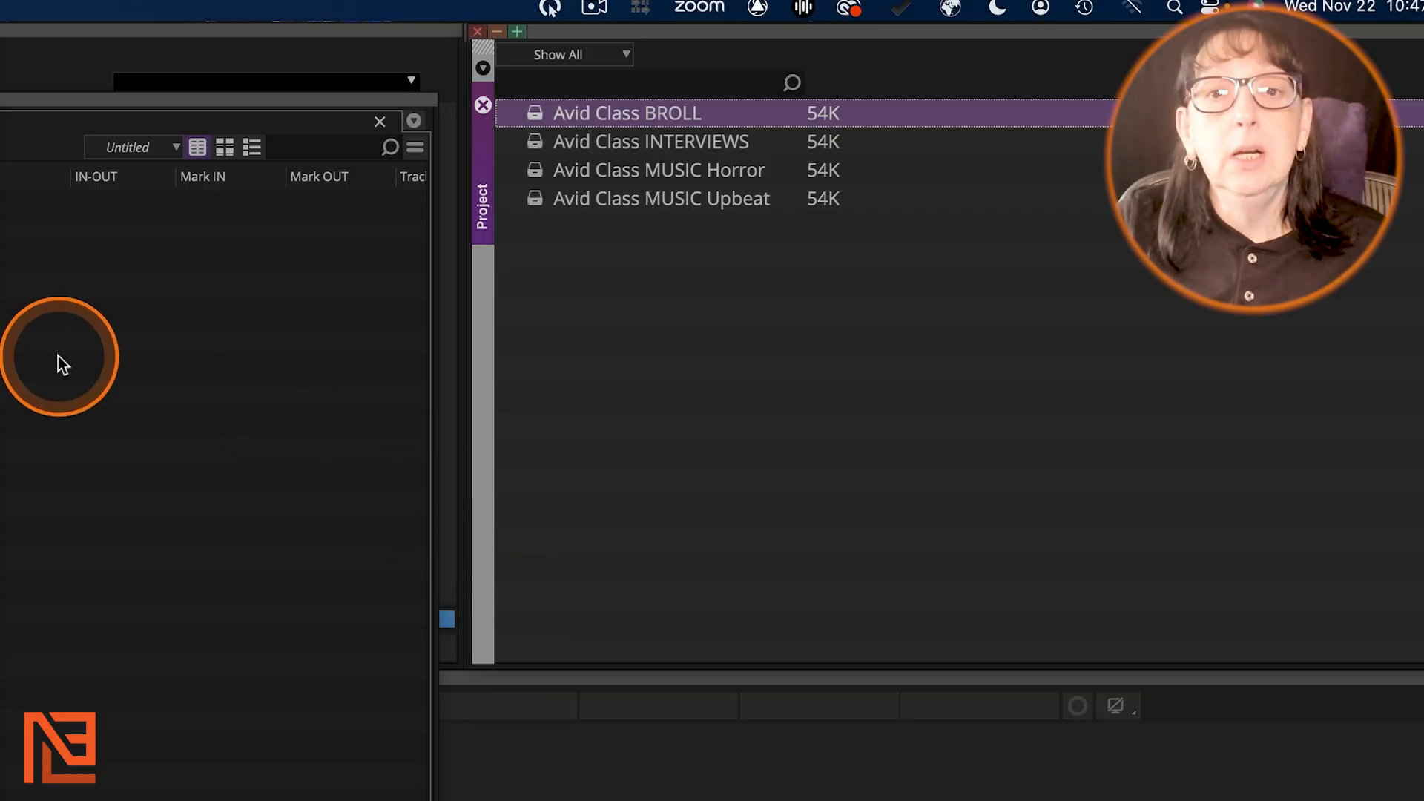
Step: Place the MUSIC Horror bin window over the BROLL bin area and the INTERVIEWS bin window over the Project window
left_click_drag(438, 136, 1278, 273)
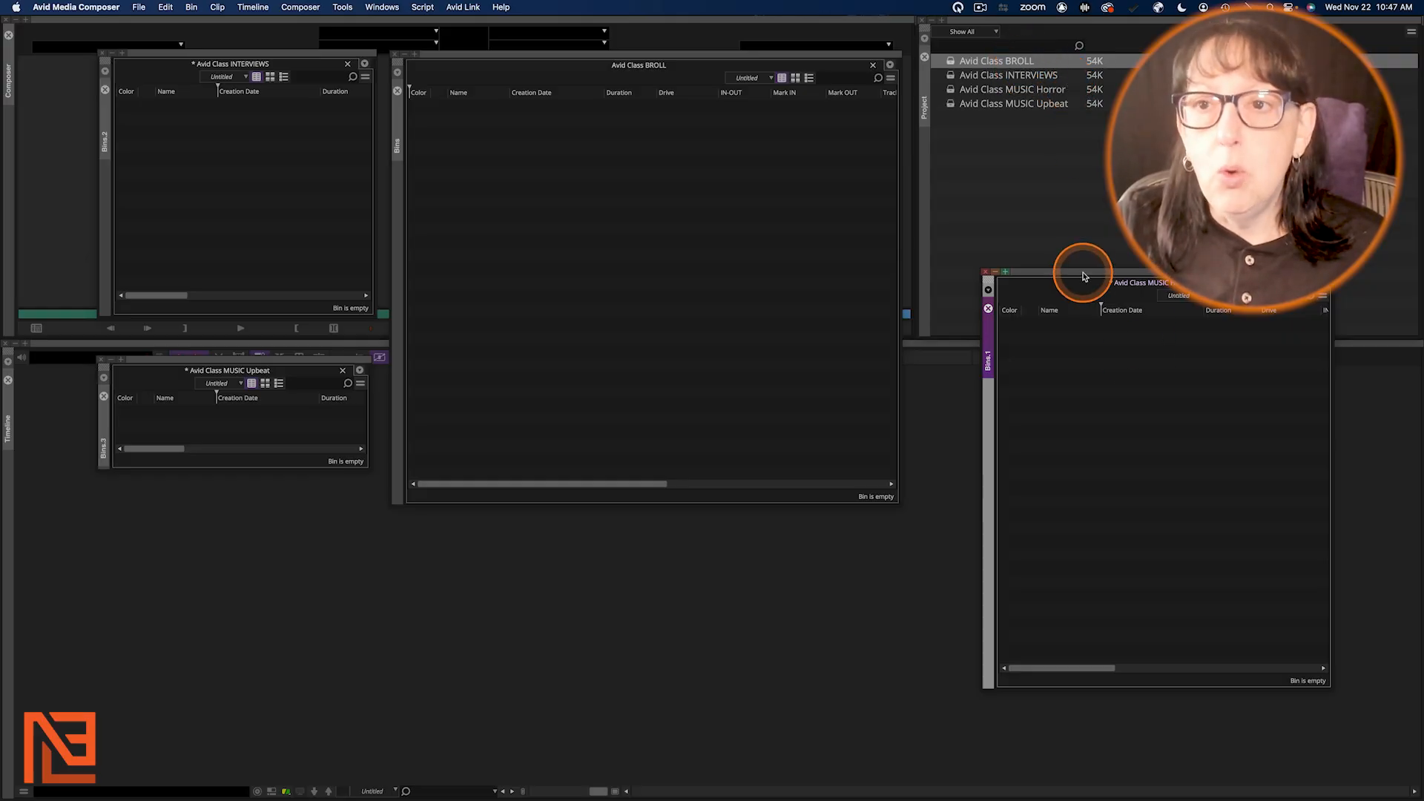
left_click_drag(1083, 276, 467, 210)
left_click(924, 110)
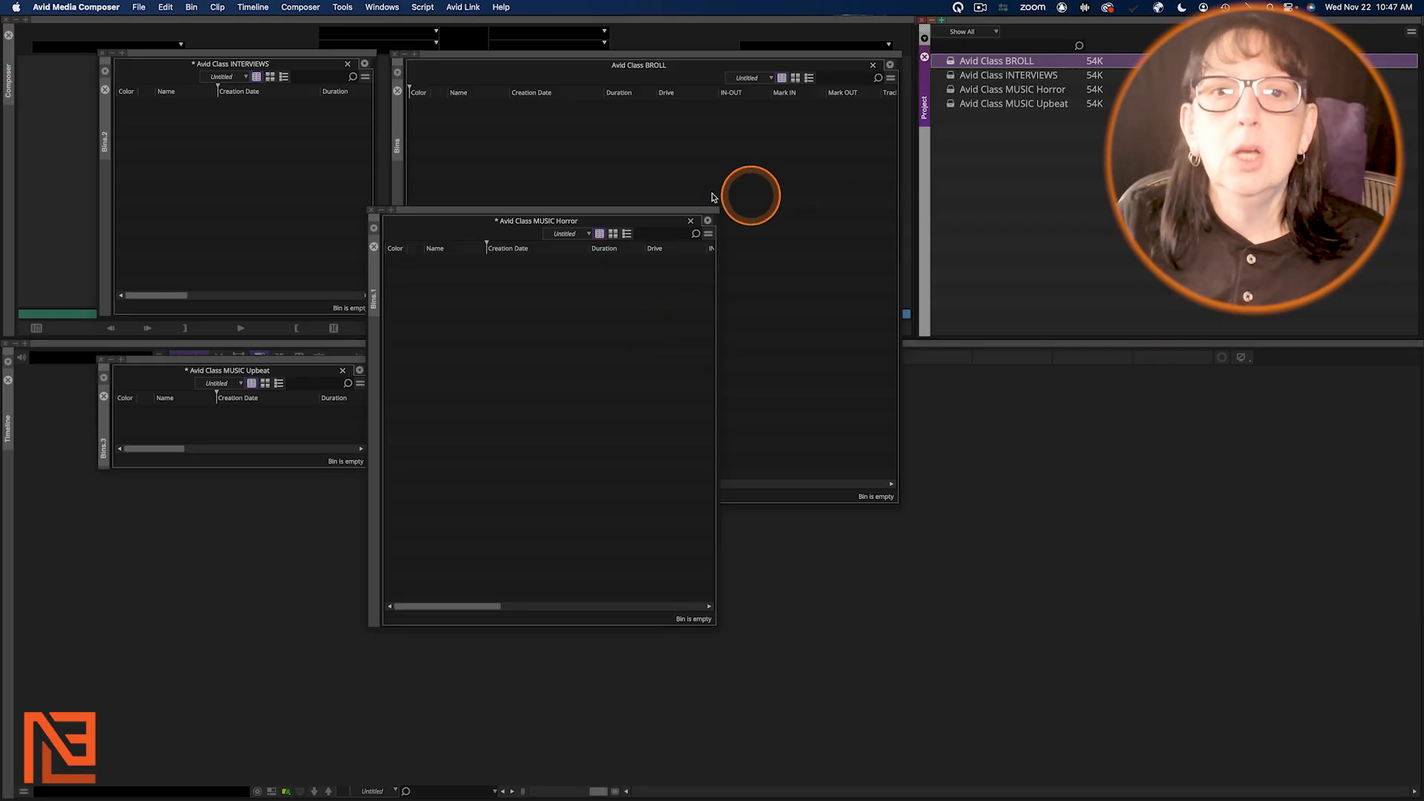
left_click(579, 152)
left_click(279, 127)
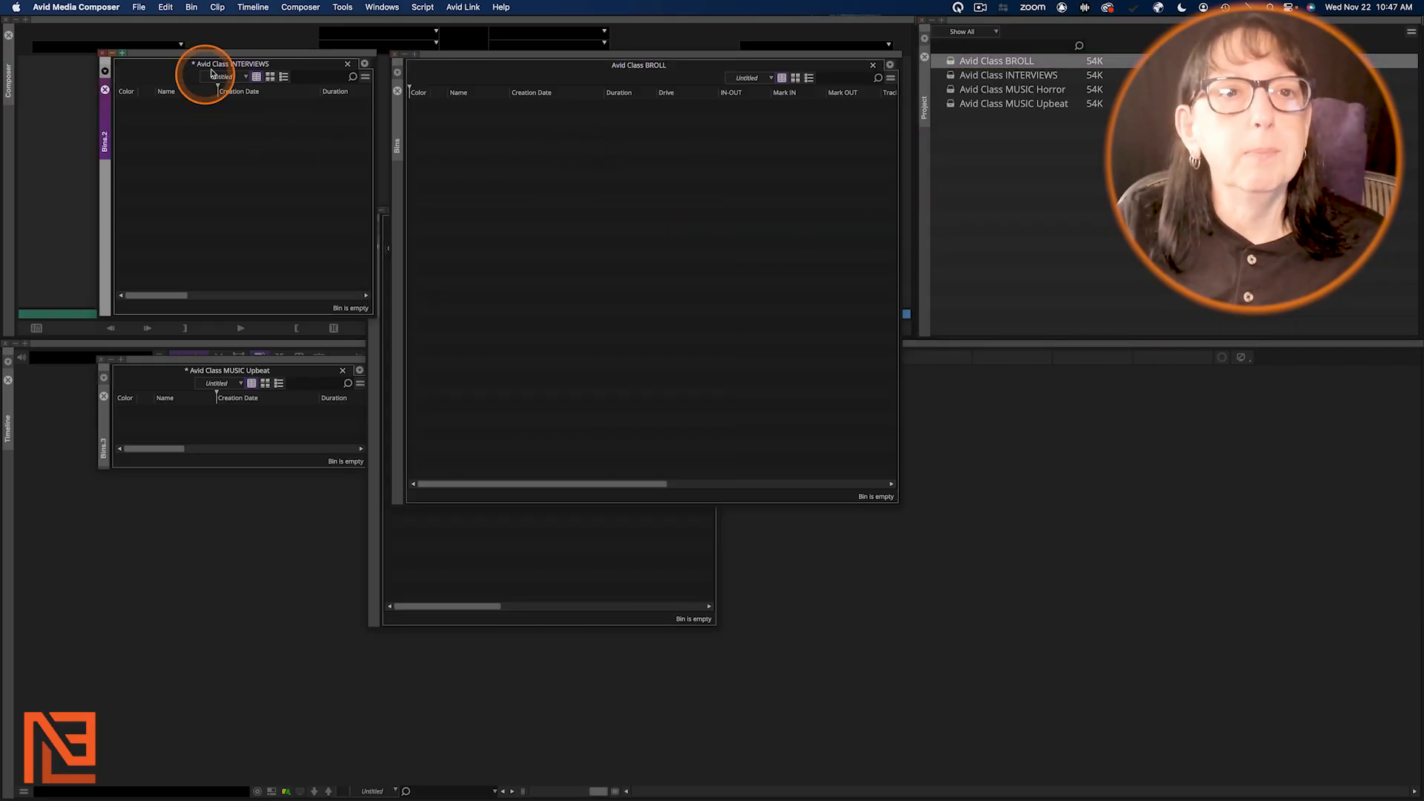
left_click_drag(232, 49, 1083, 280)
Step: Close the BROLL, MUSIC Horror and MUSIC Upbeat bin windows, leaving only the INTERVIEWS bin open
left_click(689, 59)
left_click_drag(394, 50, 388, 48)
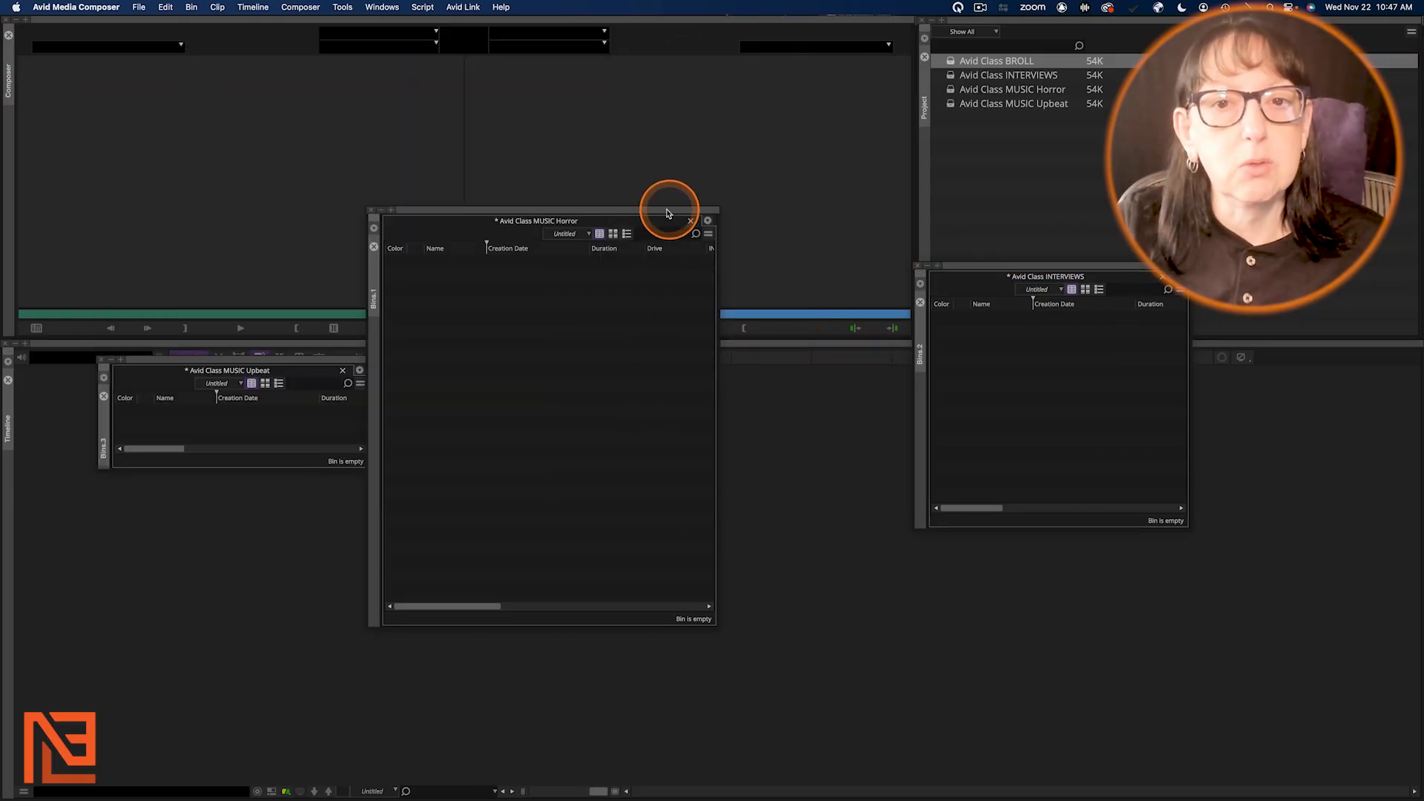
left_click(690, 220)
left_click(343, 370)
Step: Center and enlarge the INTERVIEWS bin window, and dock it as a pane along the Project window's left edge
left_click_drag(1127, 274, 636, 123)
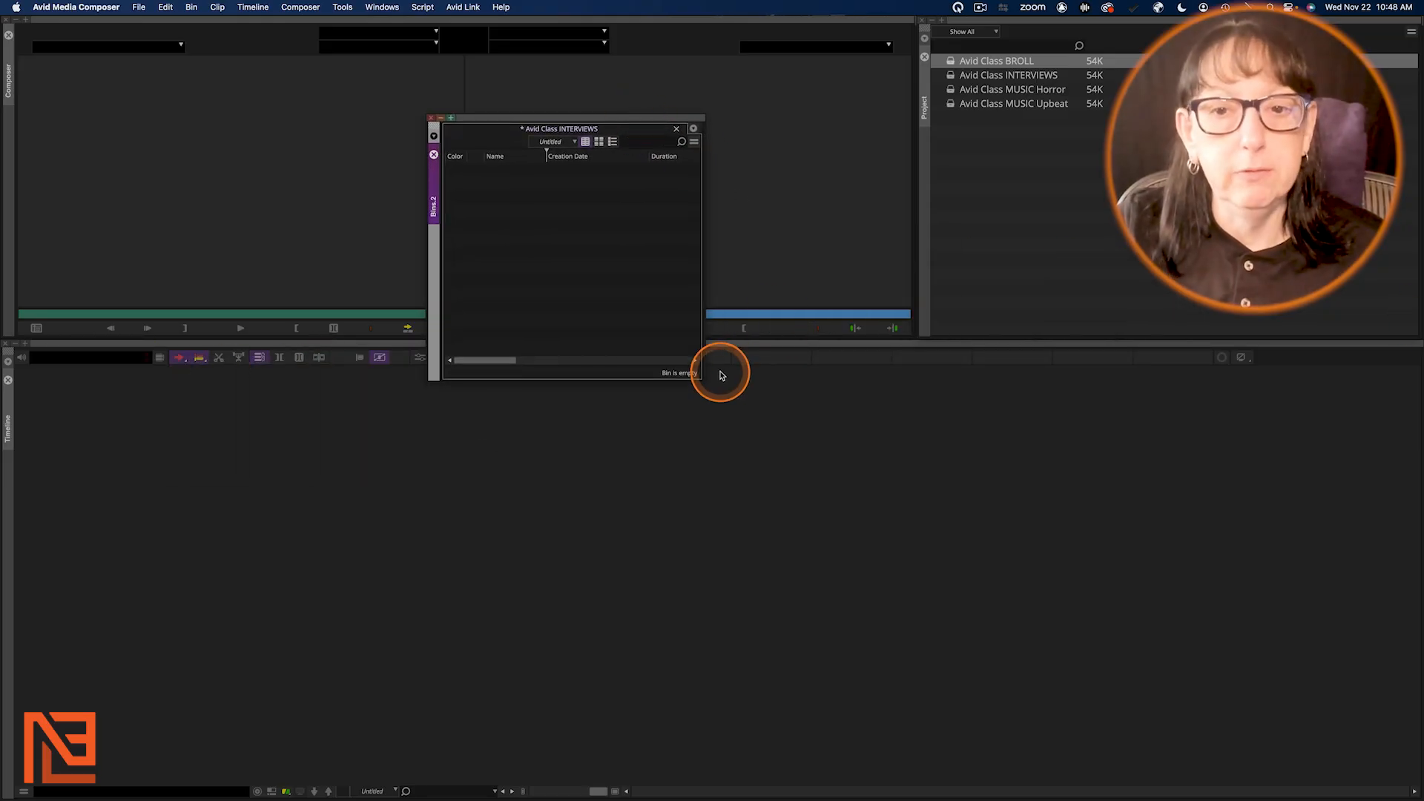
left_click_drag(699, 377, 874, 484)
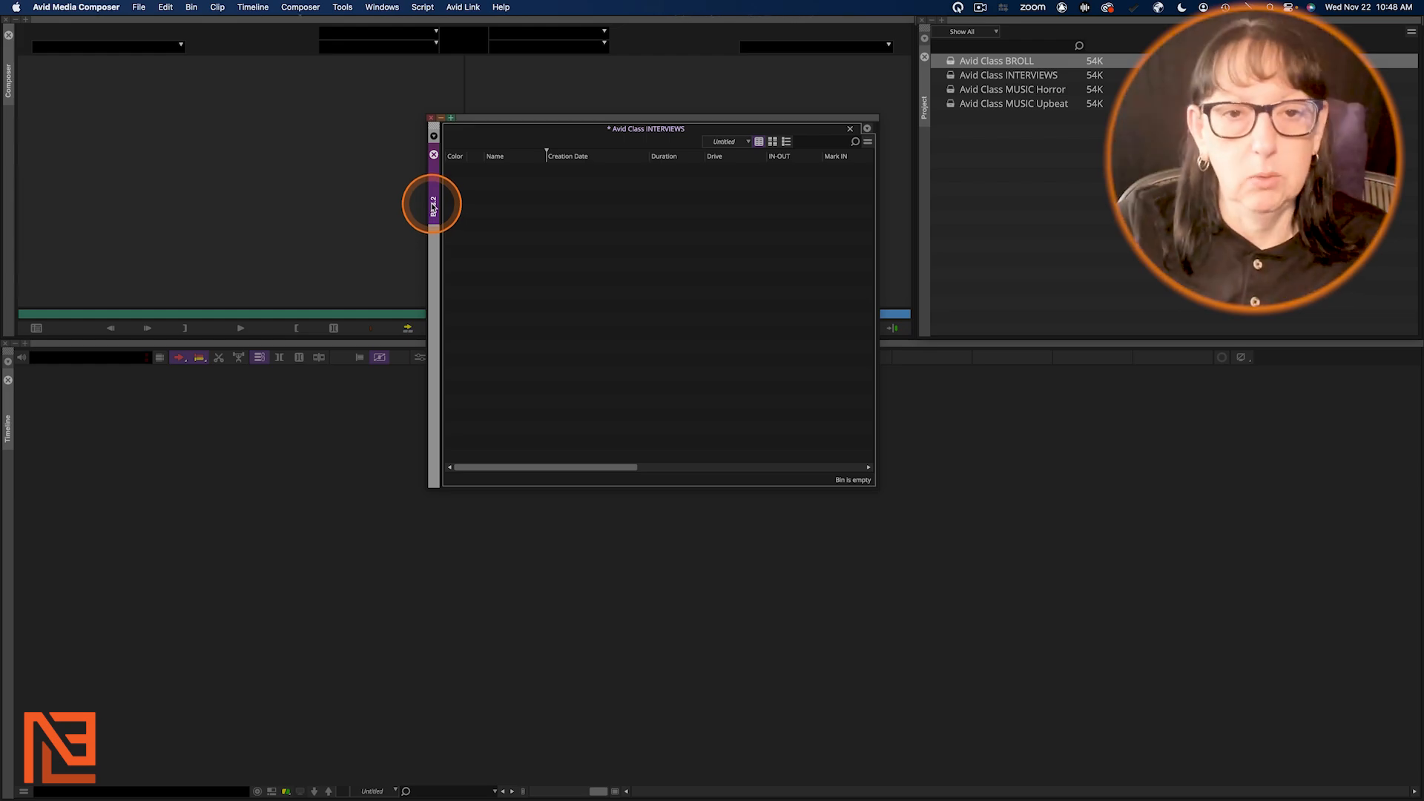
left_click_drag(434, 187, 1025, 185)
left_click_drag(661, 330, 661, 332)
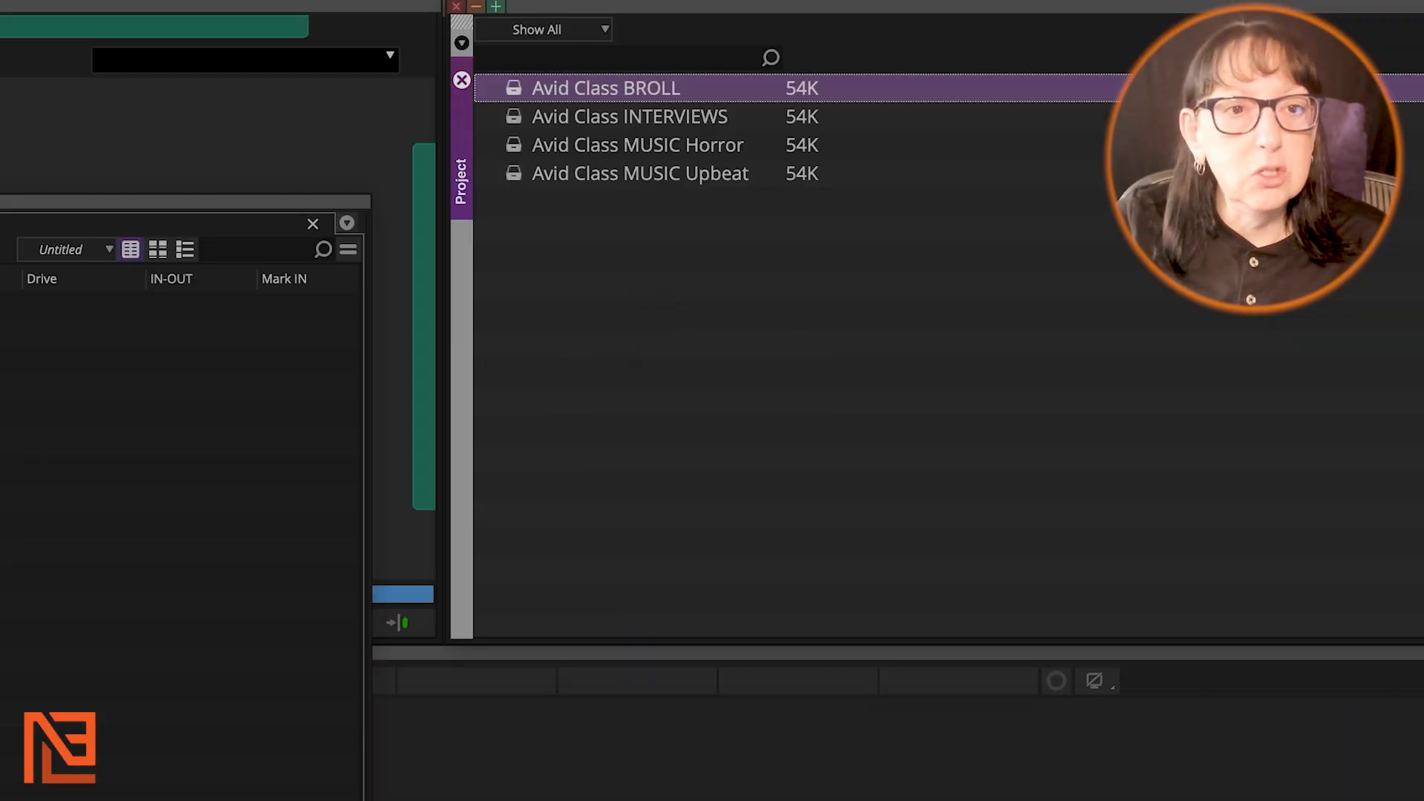
left_click_drag(245, 161, 603, 800)
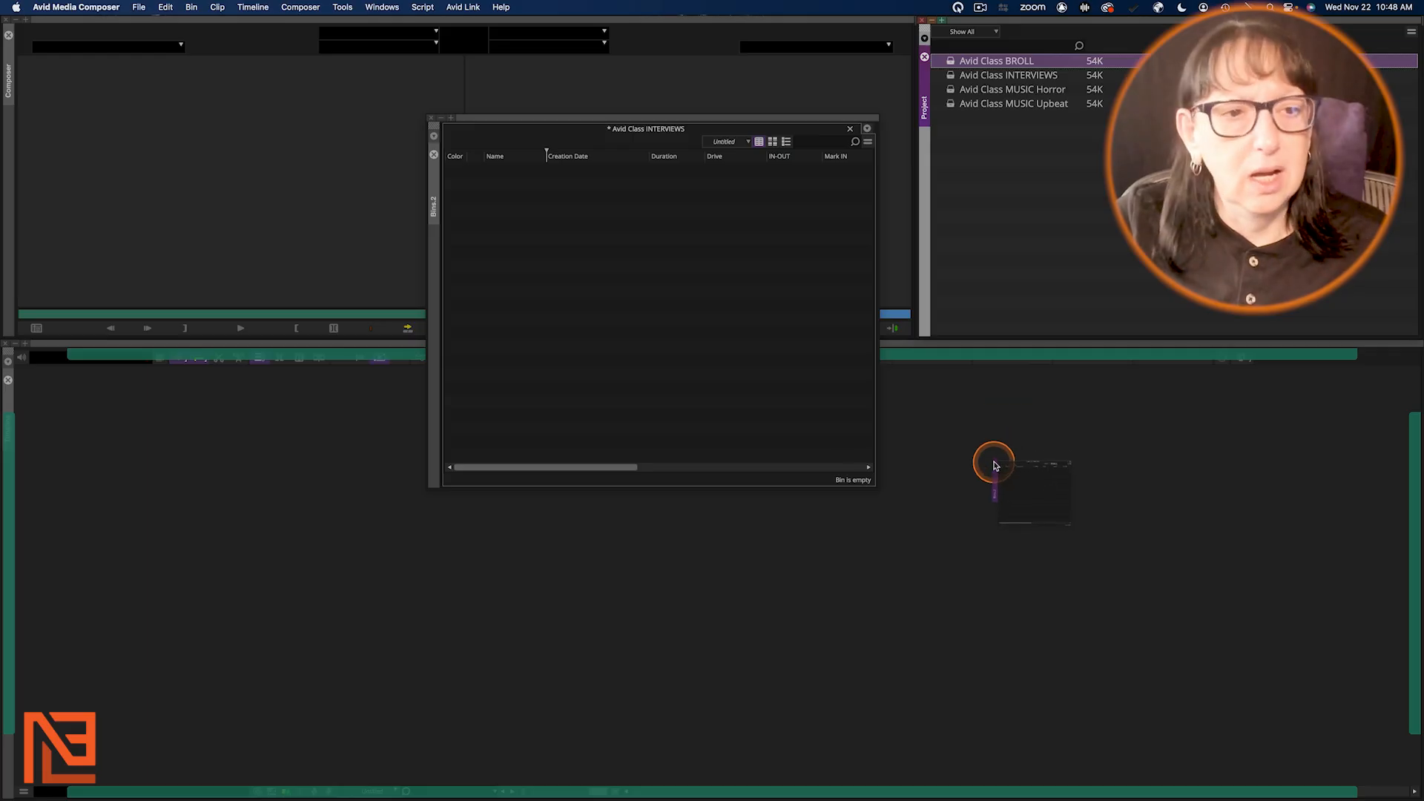
left_click_drag(995, 466, 942, 180)
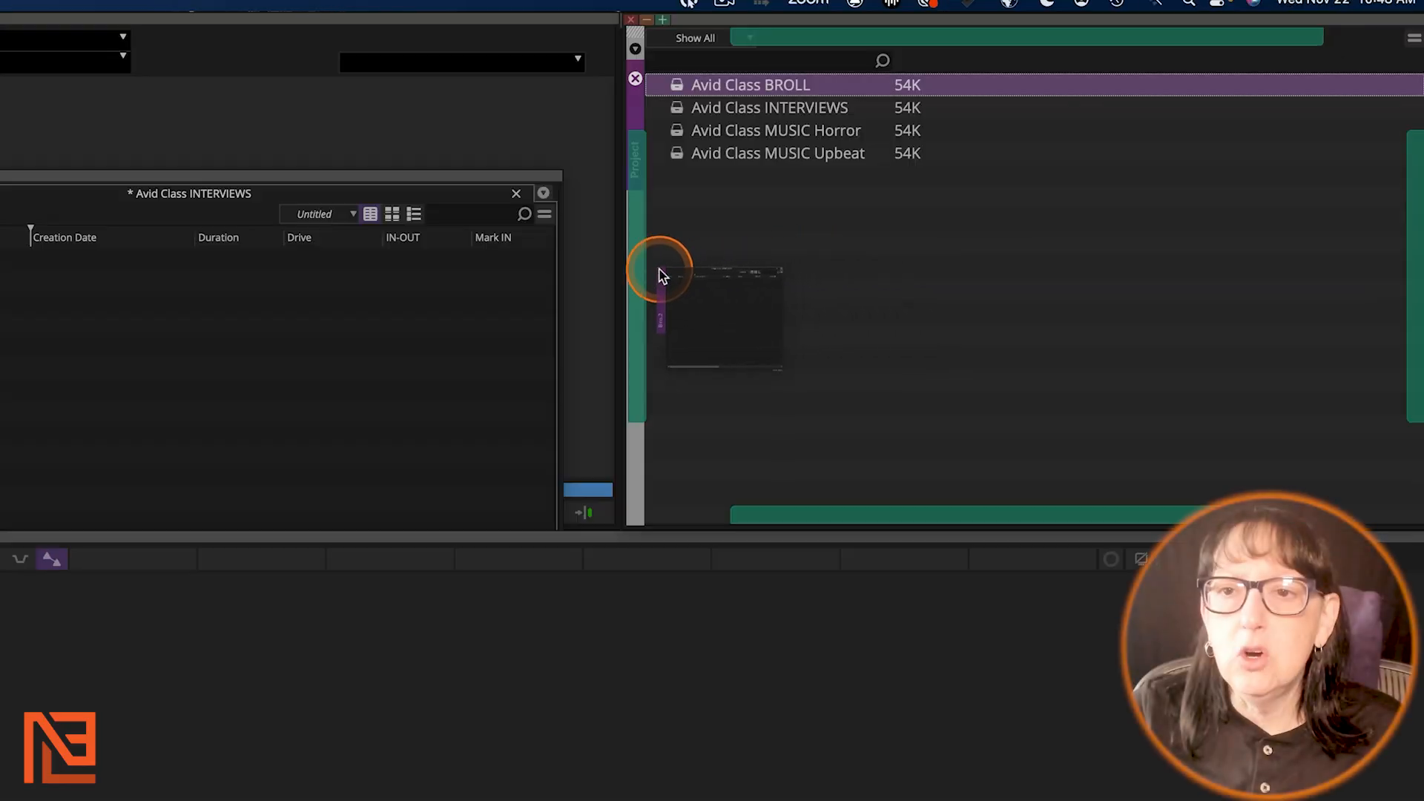
left_click_drag(660, 271, 637, 273)
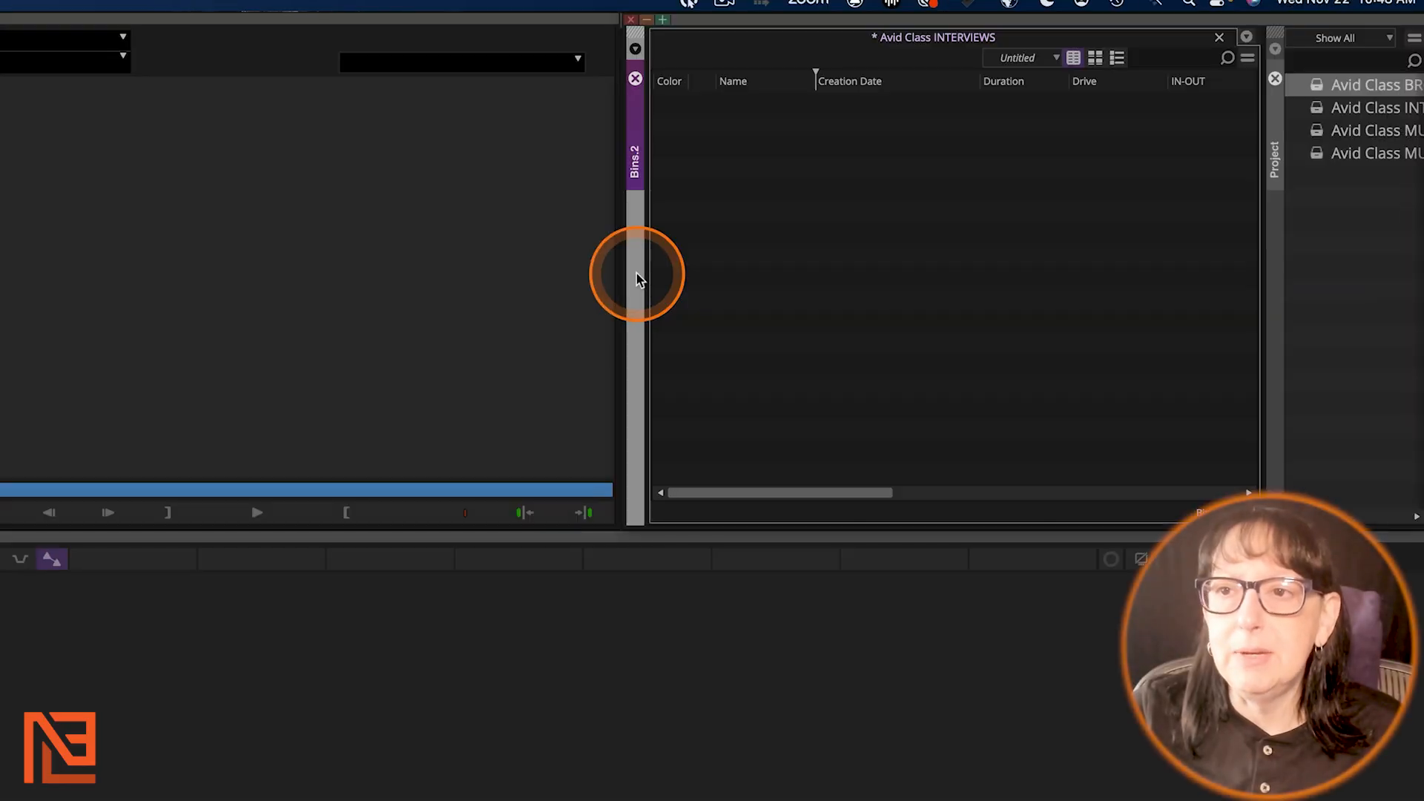
Step: Narrow the docked INTERVIEWS bin by moving the divider between it and the Project pane
left_click(1267, 232)
left_click_drag(1262, 223, 1036, 230)
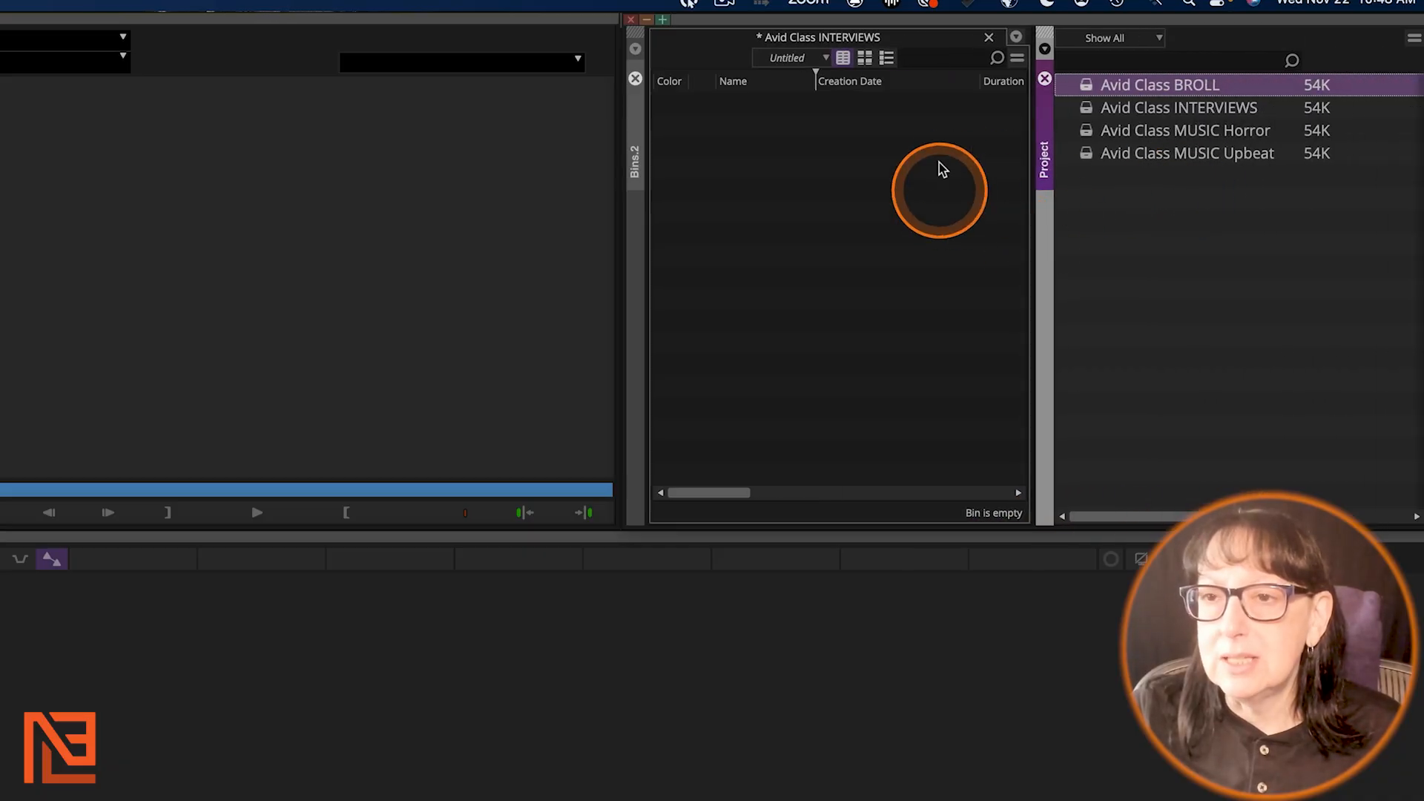
left_click_drag(920, 23, 887, 22)
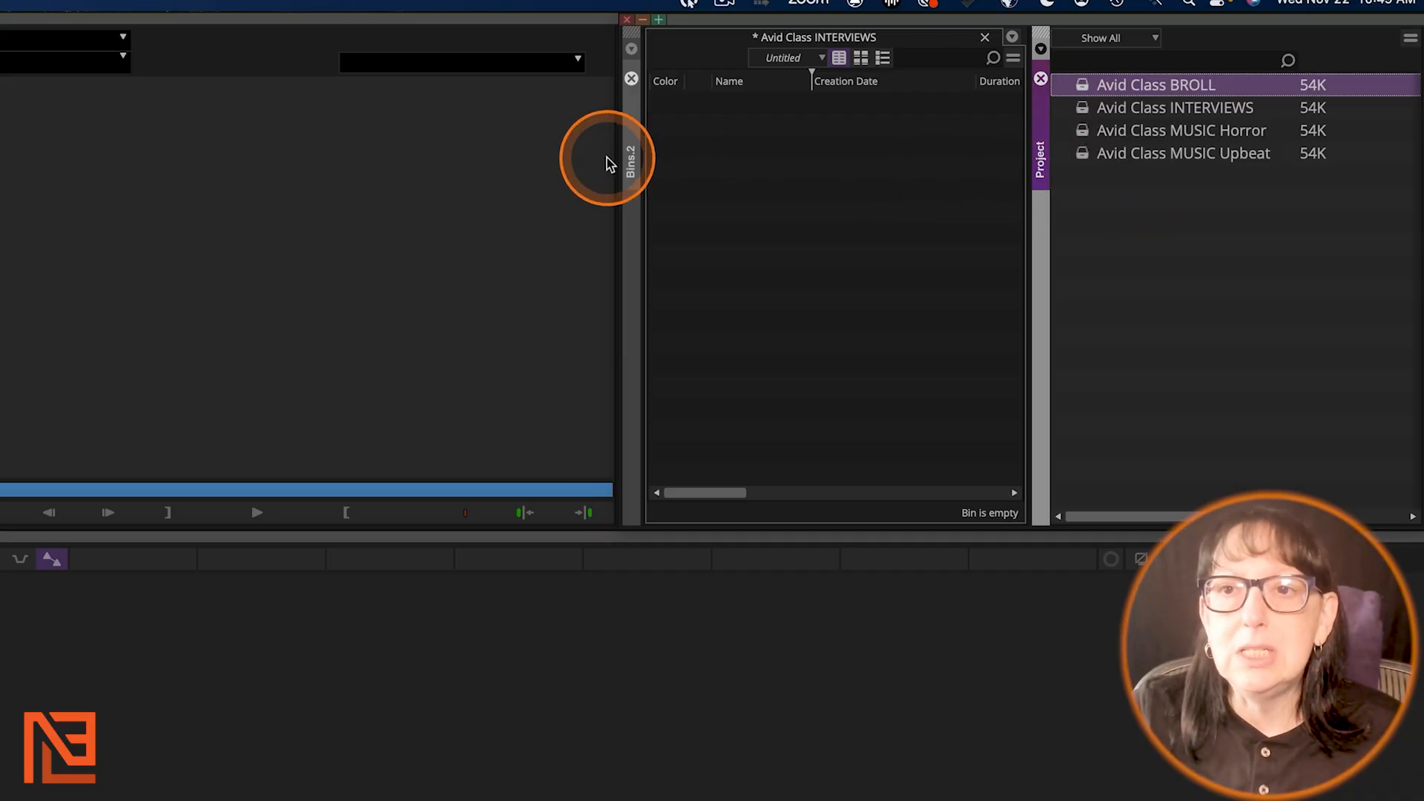
Step: Dock the INTERVIEWS bin into the Project window's sidebar so both share one pane as tabs, and show the Project tab
left_click(630, 161)
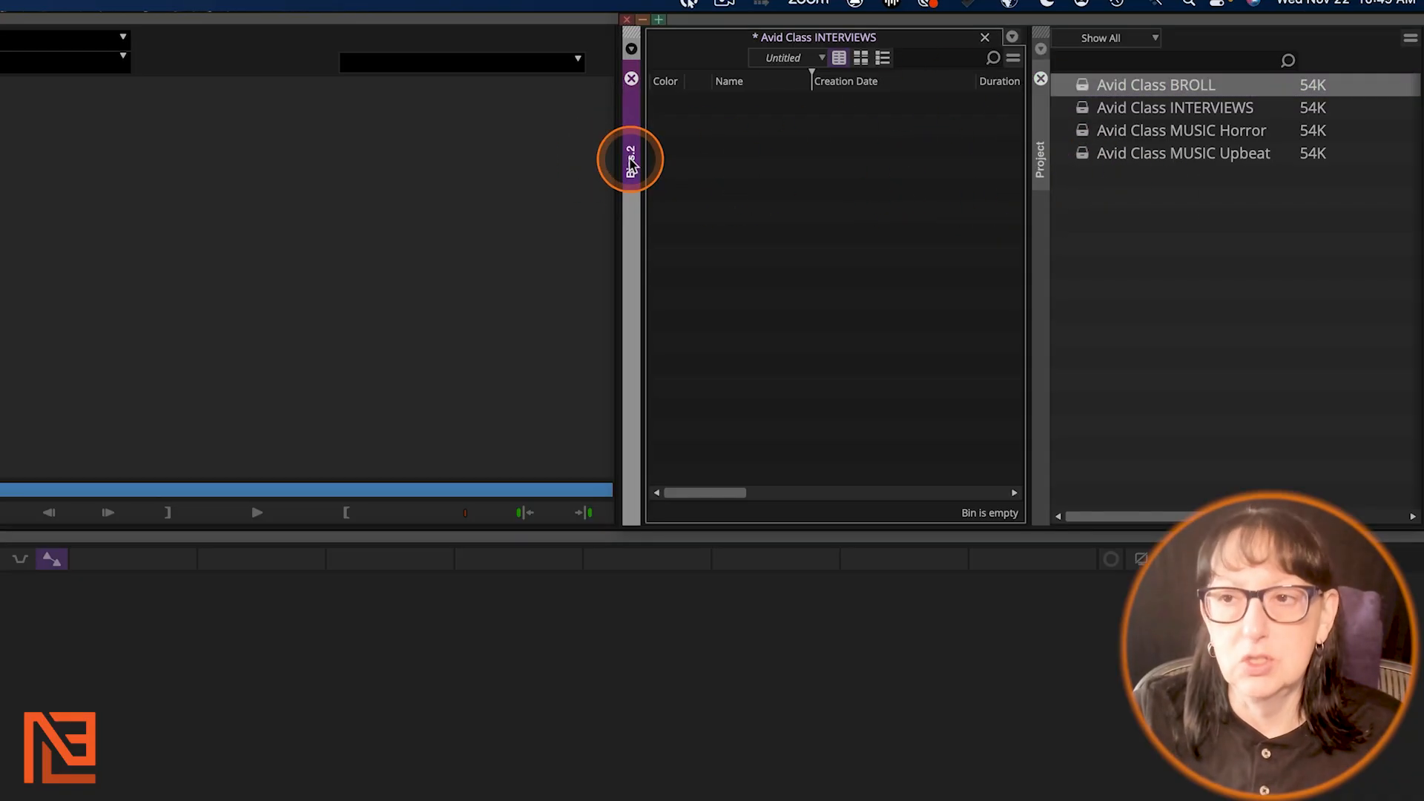
left_click_drag(652, 169, 1043, 251)
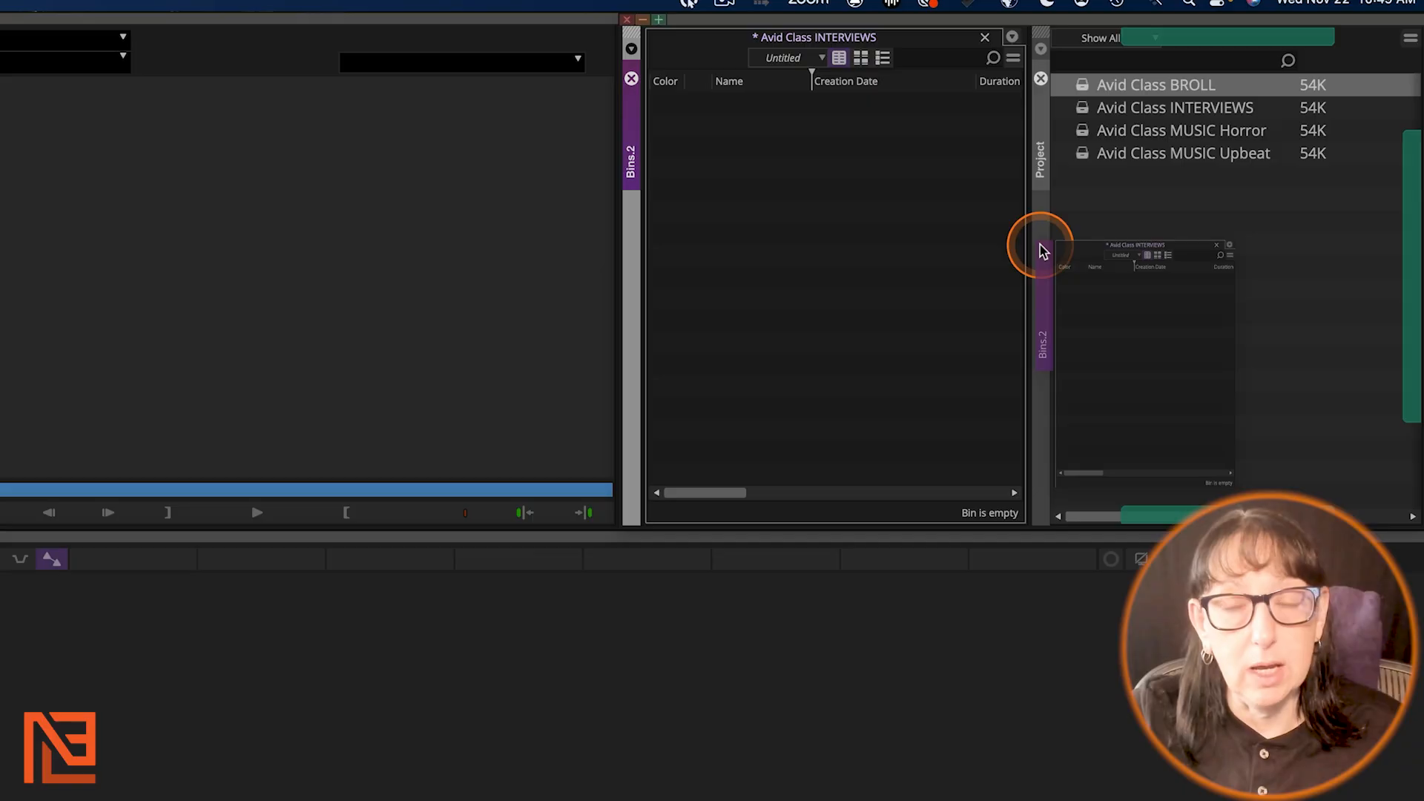
left_click_drag(1043, 251, 1043, 251)
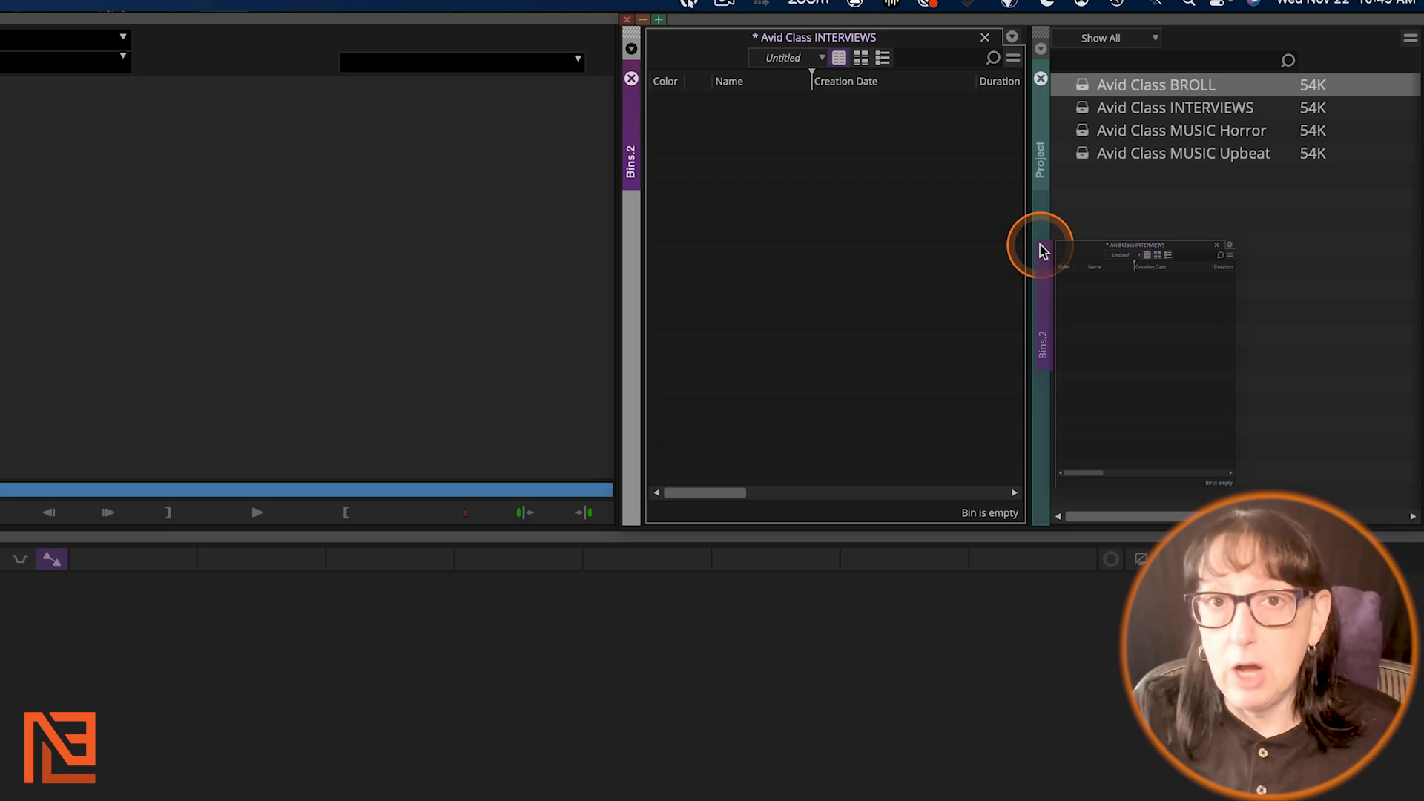
left_click_drag(1044, 251, 1039, 245)
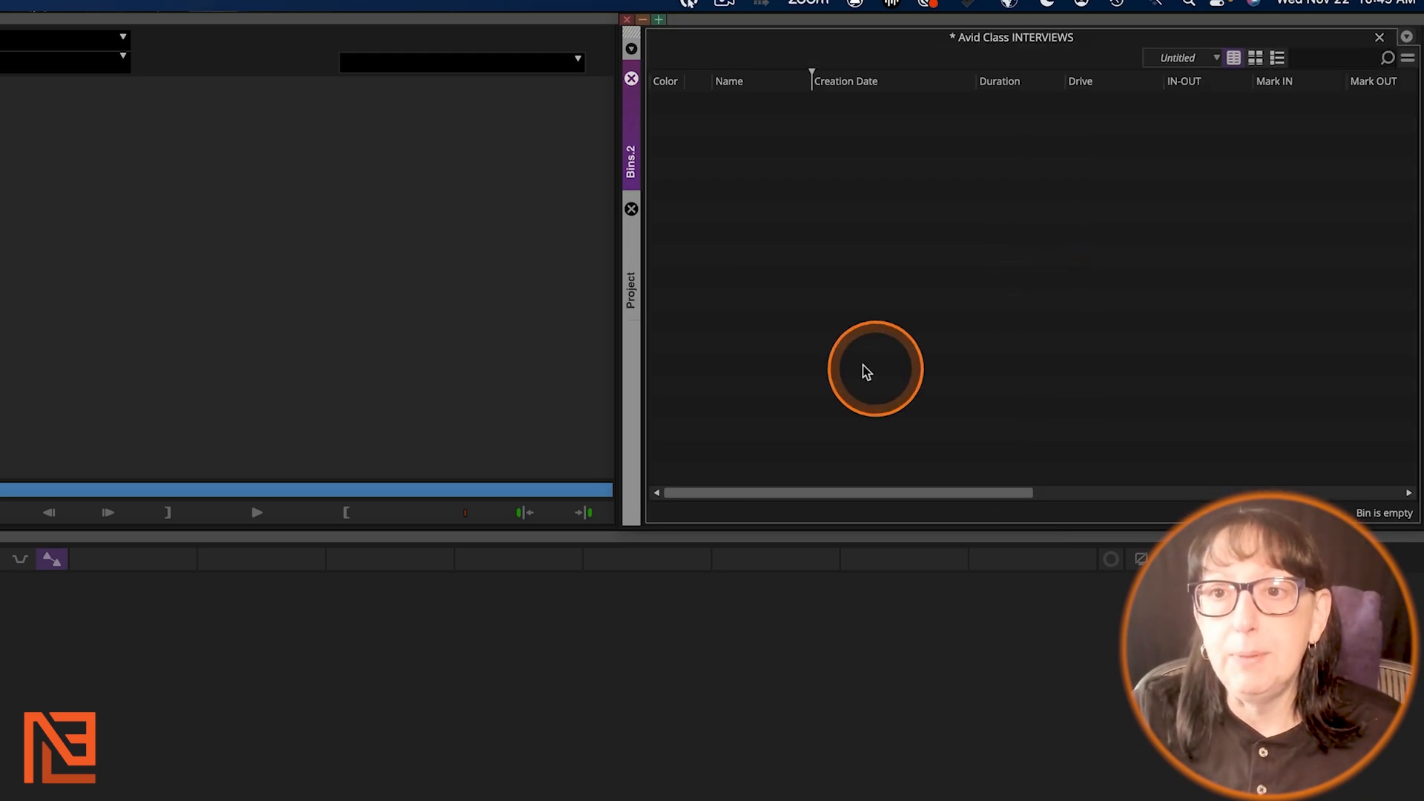
left_click(633, 276)
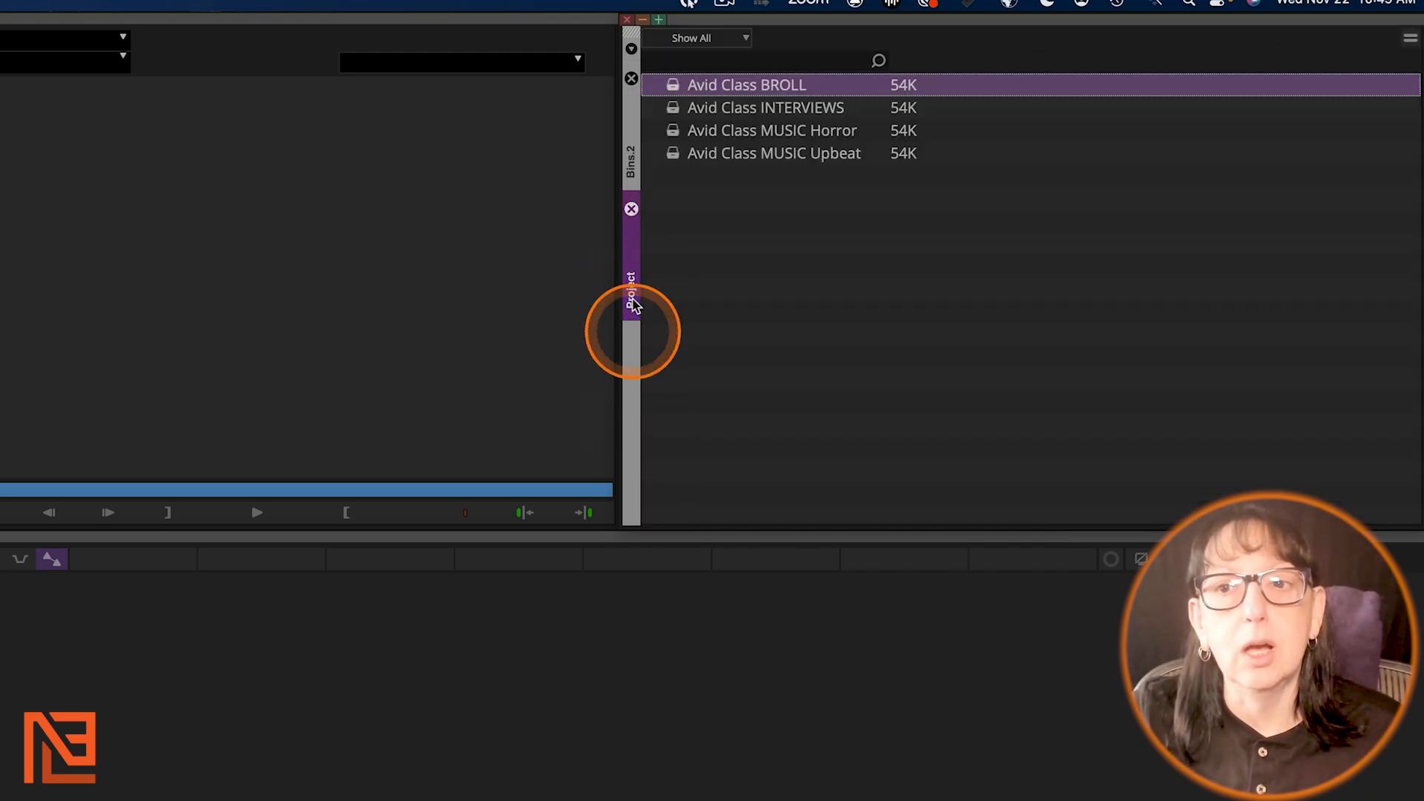
Step: Switch between the Bins.2 and Project tabs in the shared sidebar, and reorder them so Project comes before Bins.2
left_click(630, 159)
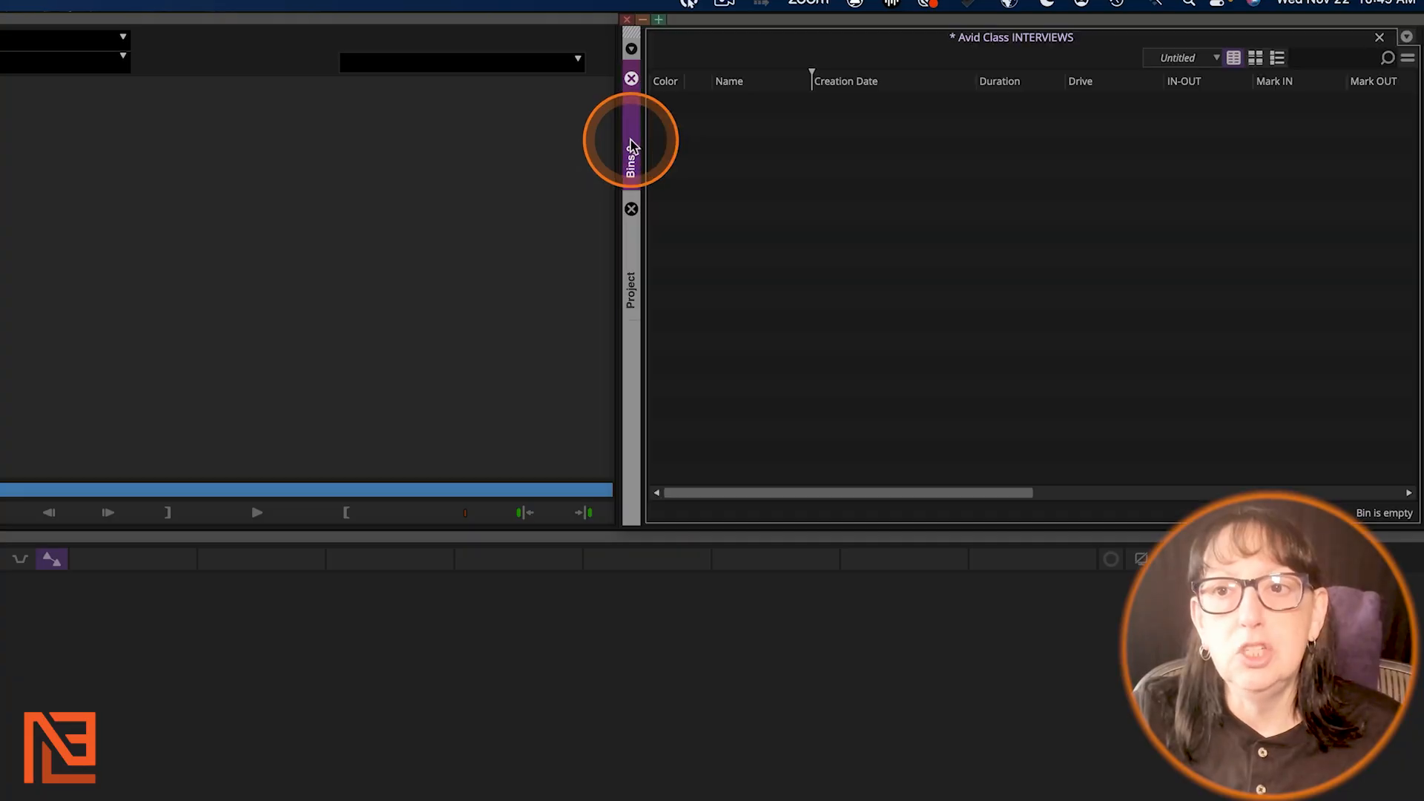
left_click(632, 296)
left_click_drag(636, 305, 632, 192)
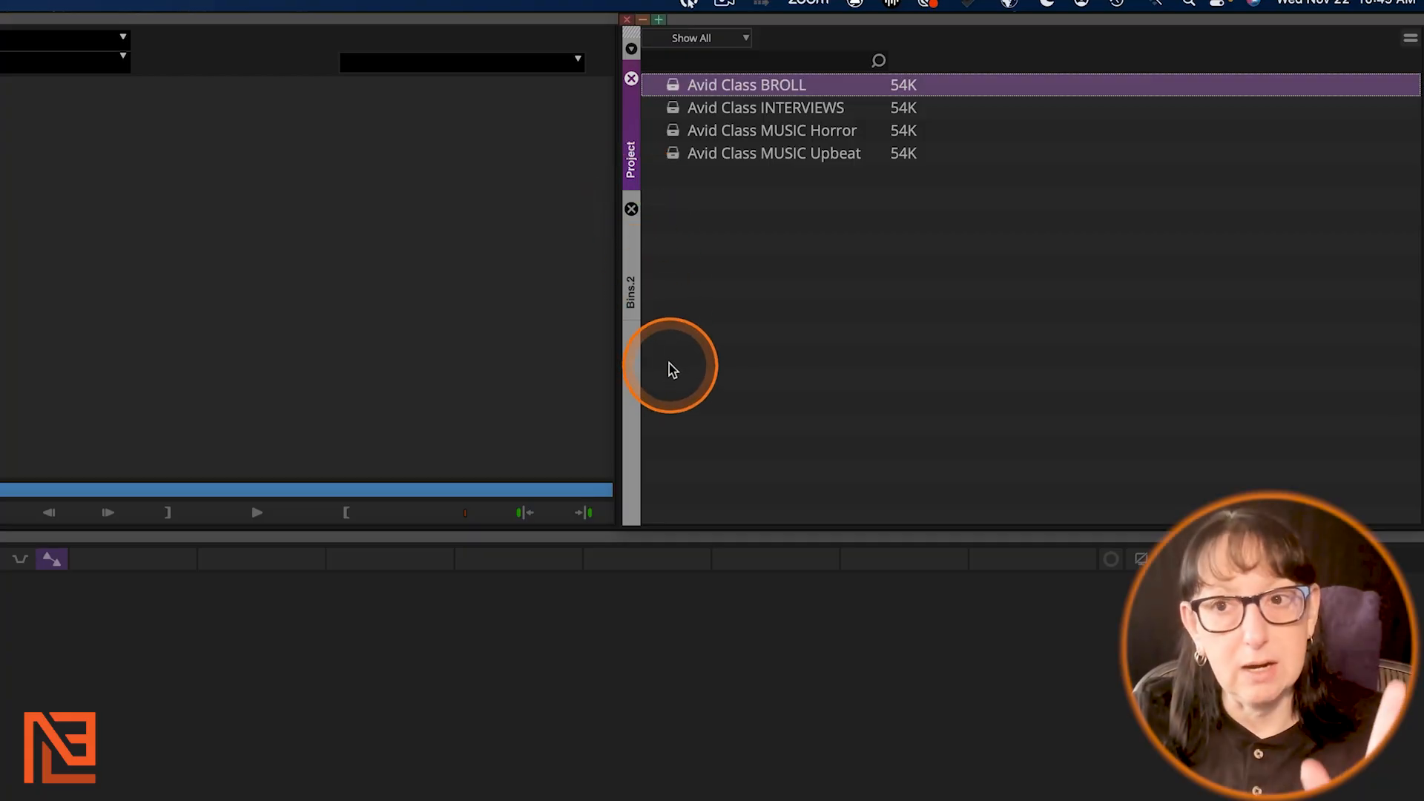
Step: Float a sidebar tab out of the shared window and dock it back, repeating this until Project is above Bins.2
left_click(629, 271)
left_click_drag(579, 296, 483, 302)
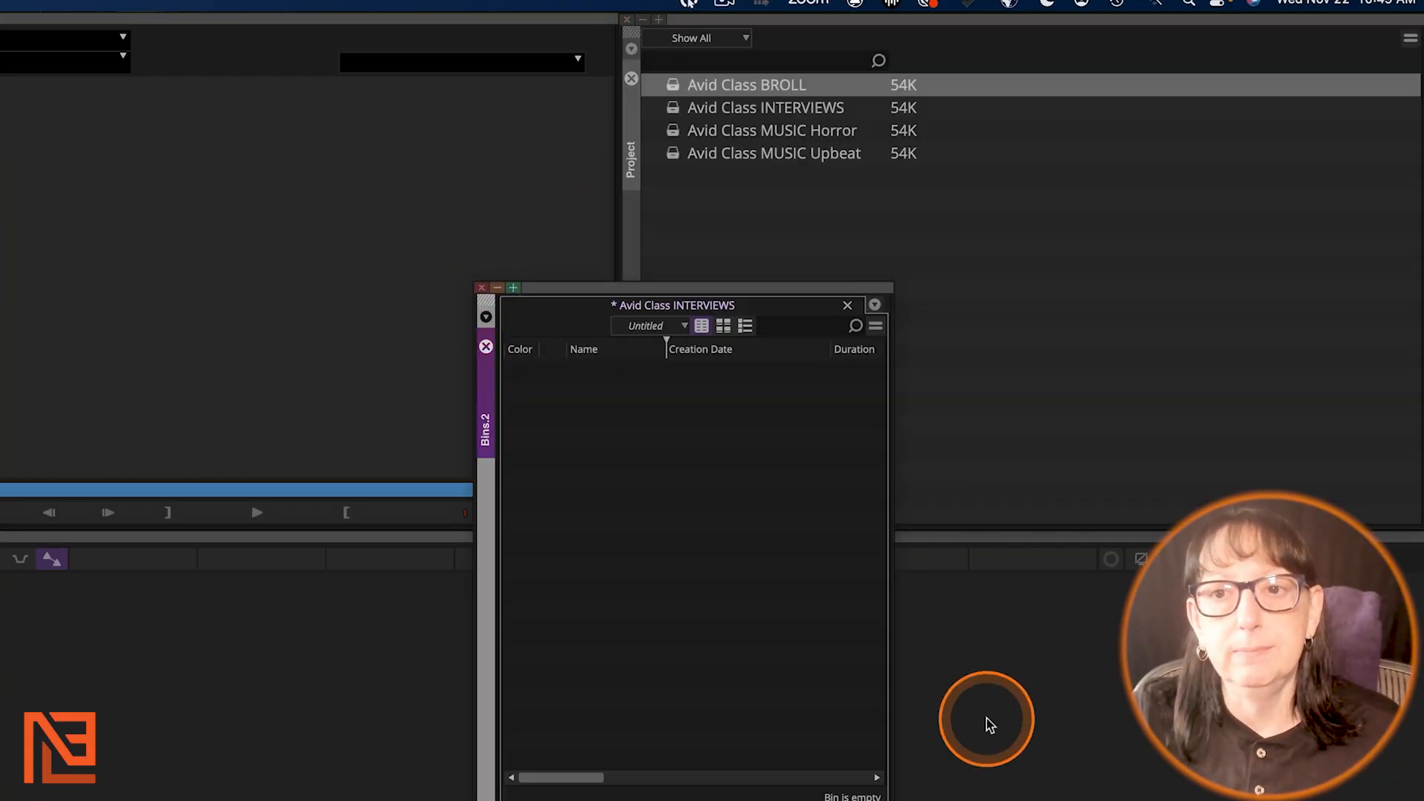
left_click_drag(490, 419, 628, 236)
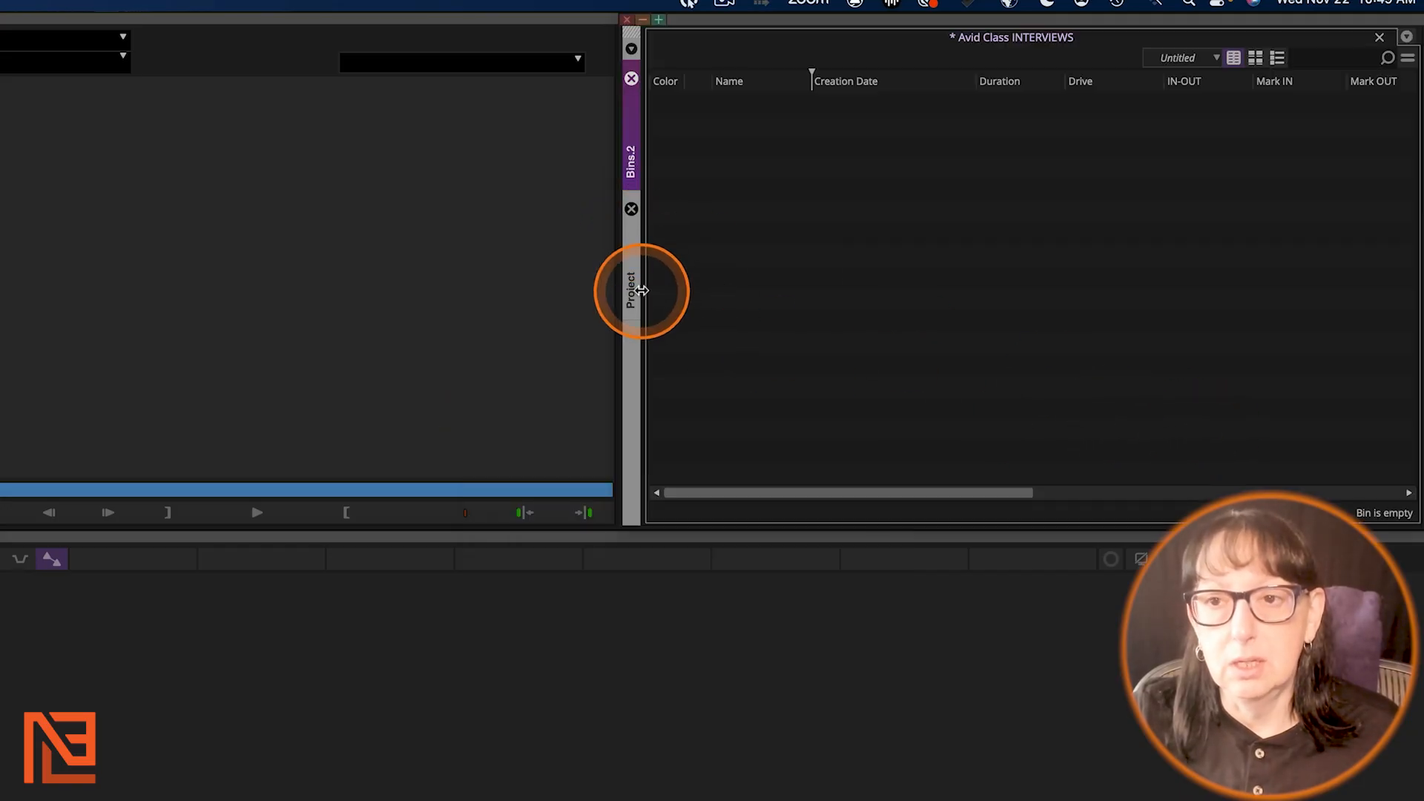
left_click_drag(642, 291, 381, 289)
left_click_drag(387, 418, 642, 217)
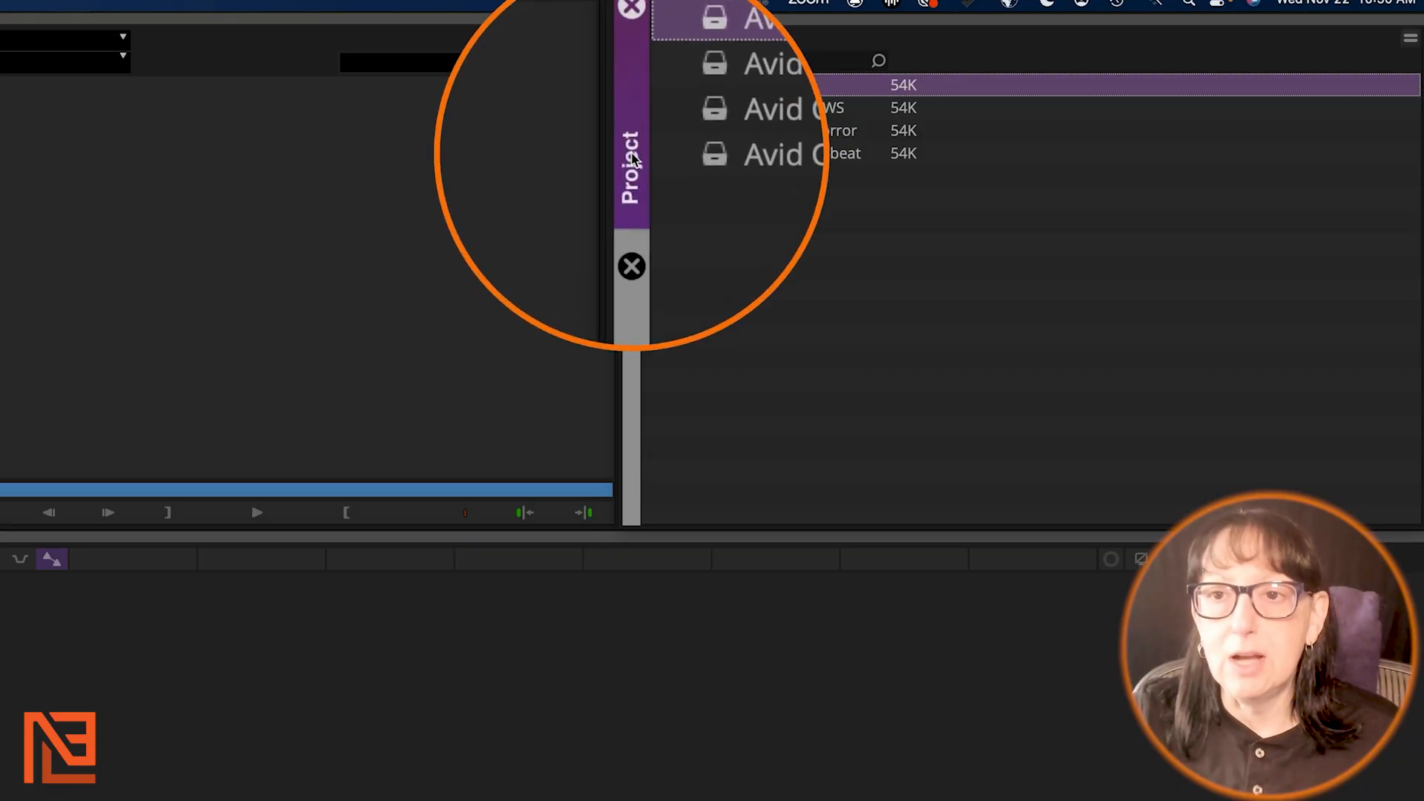
Step: Show the Bins.2 container, bring in the floating BROLL bin, and dock it as a pane above the INTERVIEWS bin
left_click(624, 309)
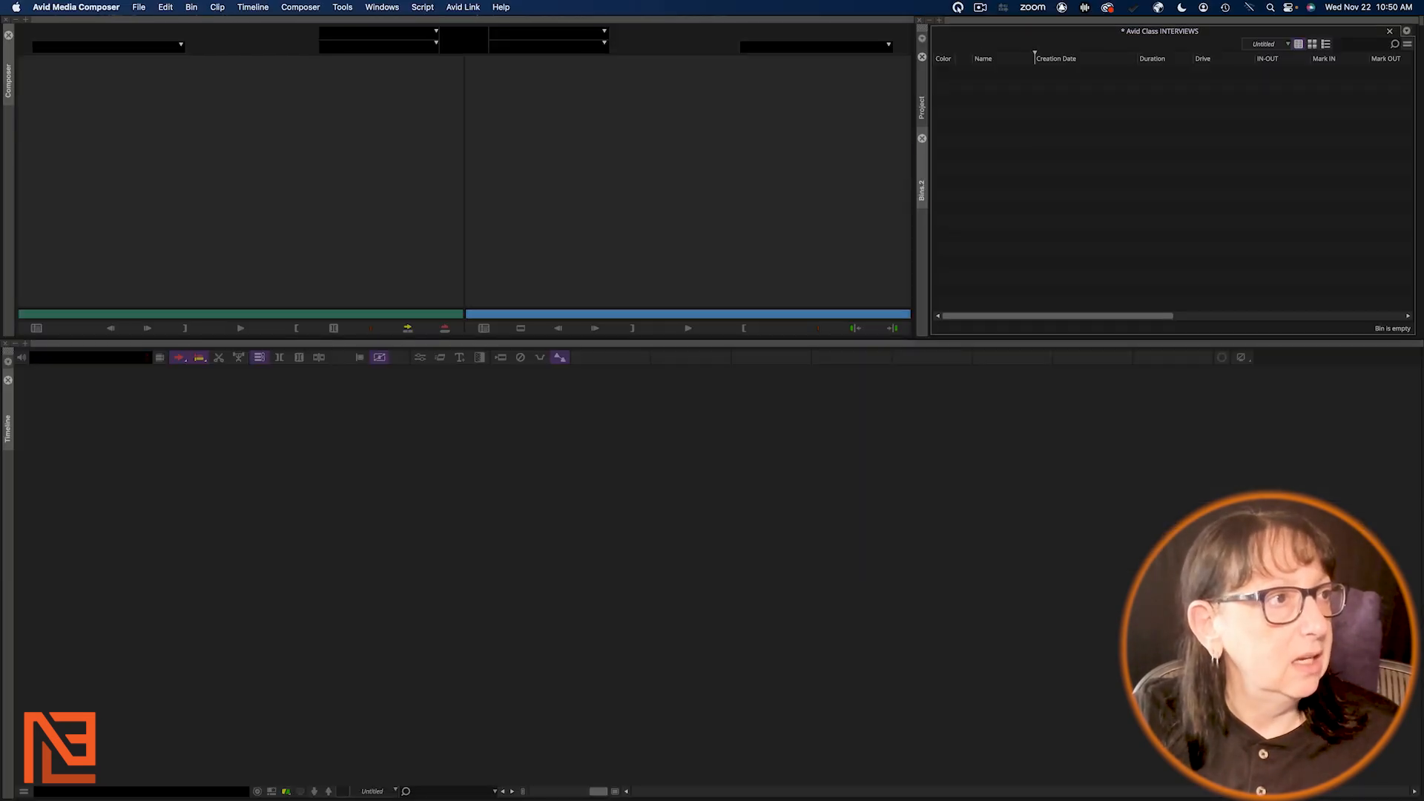
left_click_drag(0, 138, 750, 92)
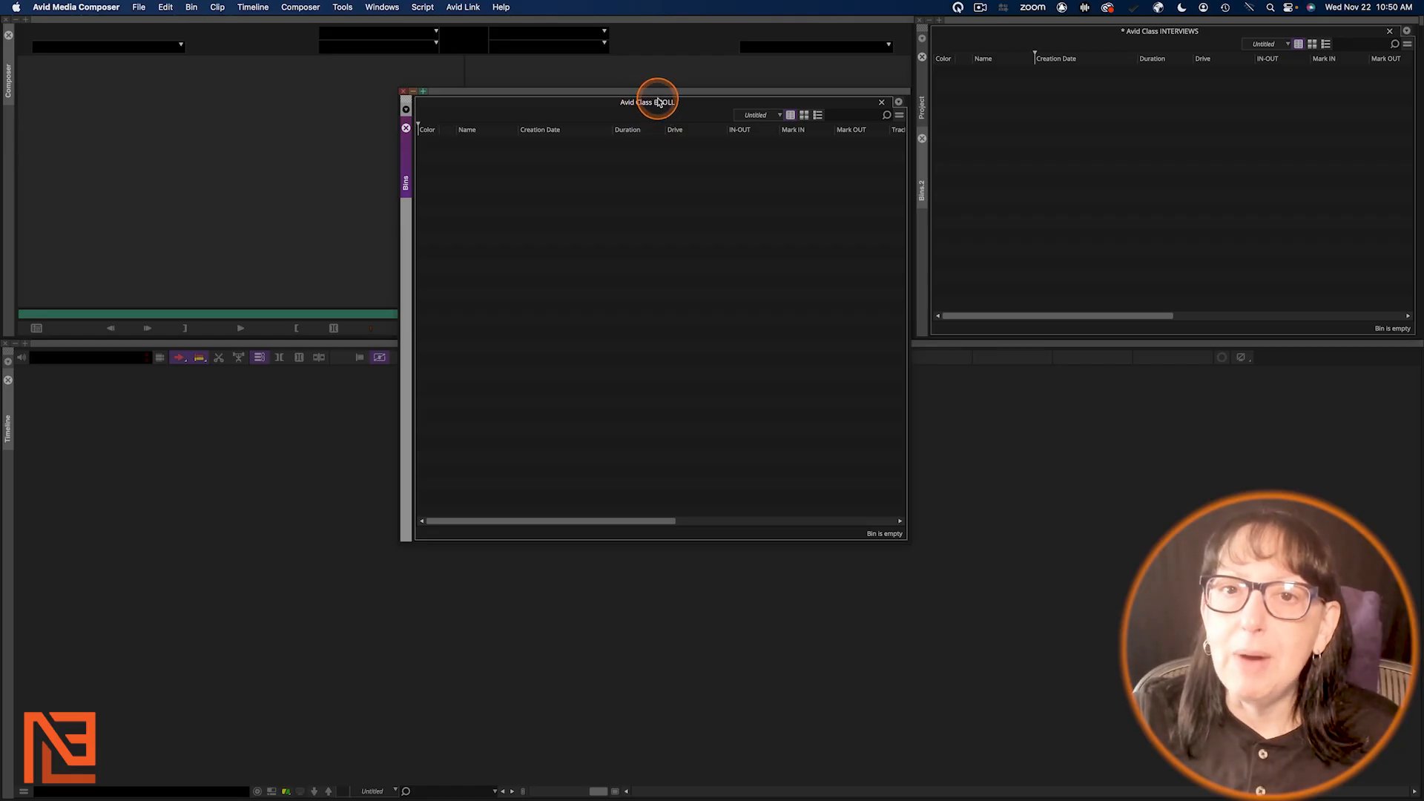
left_click(921, 177)
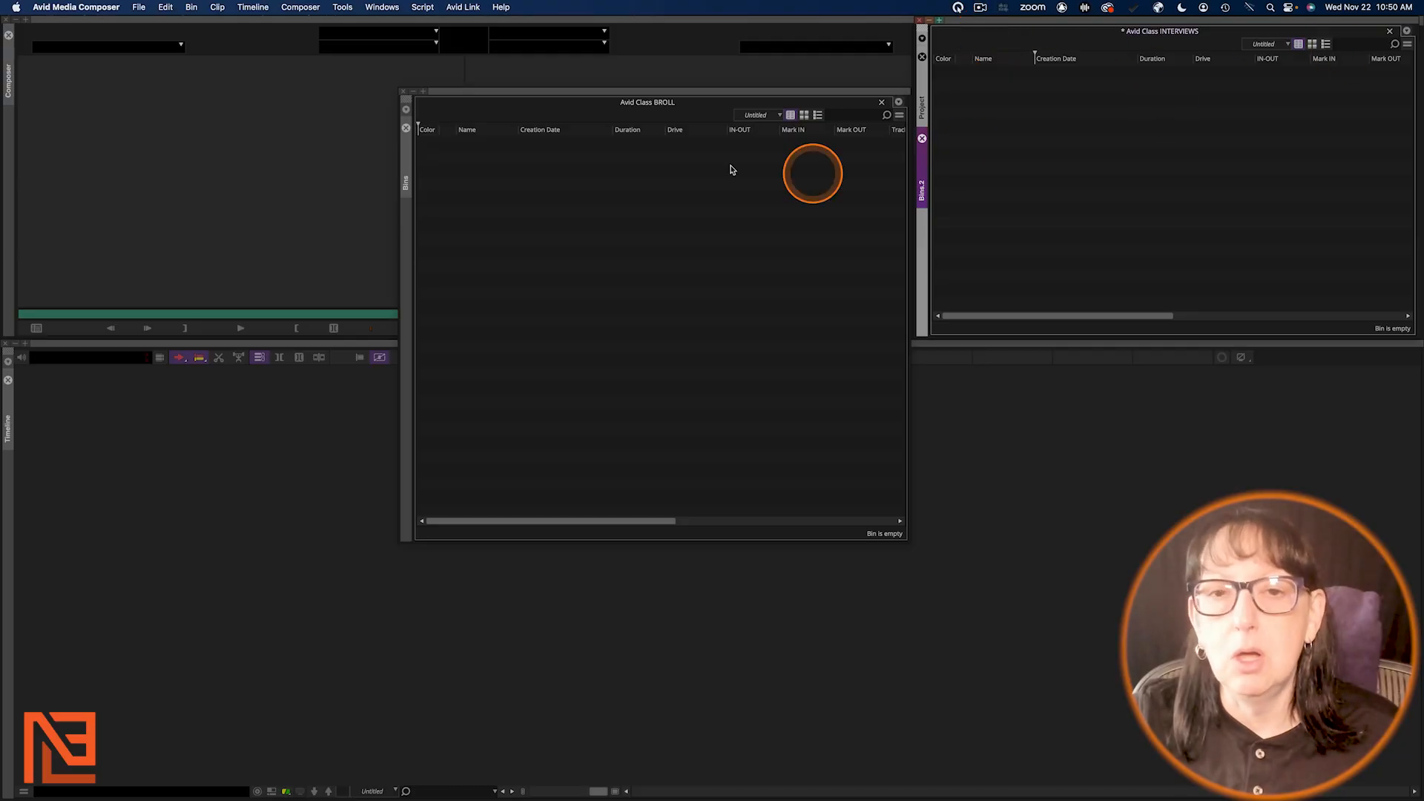
left_click_drag(652, 104, 1178, 37)
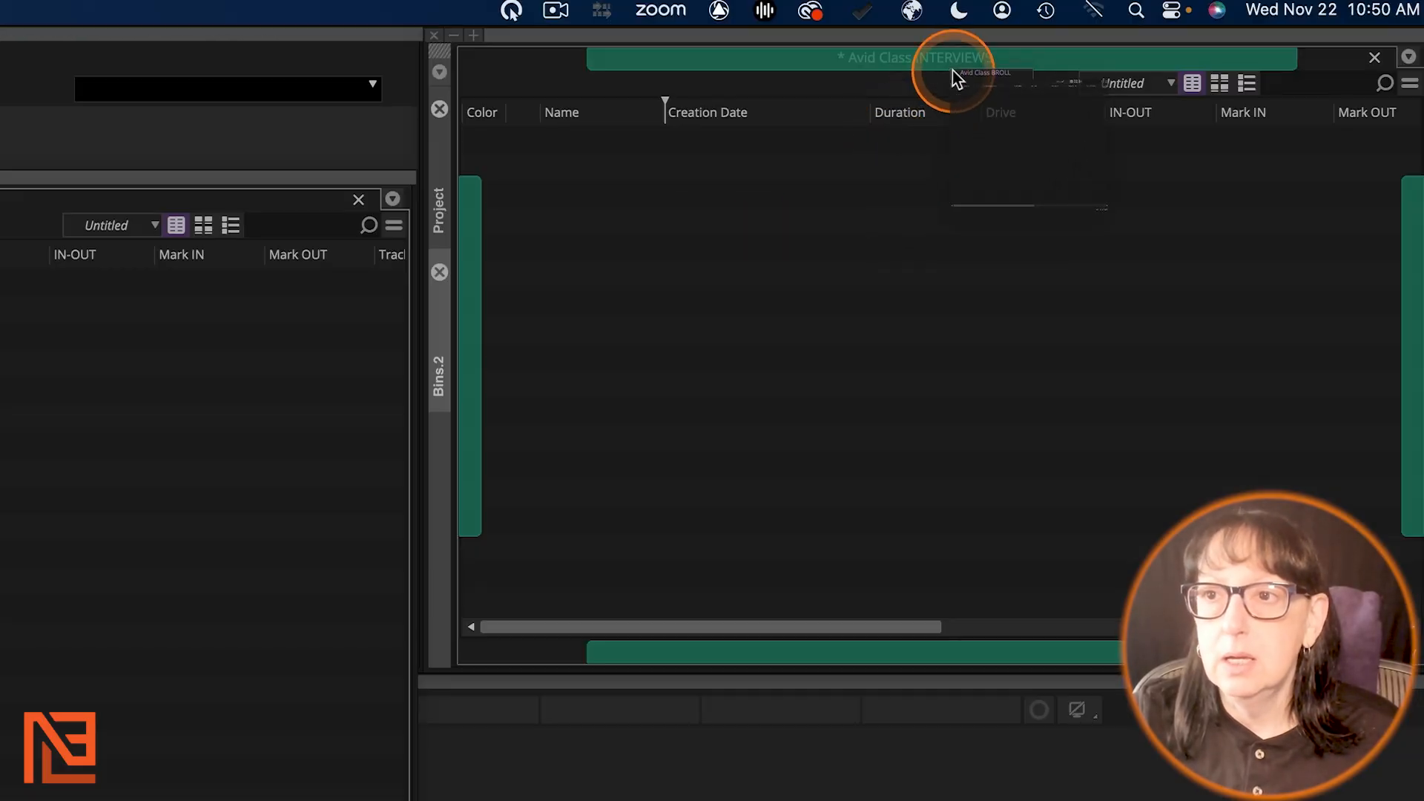
left_click_drag(953, 70, 954, 66)
left_click_drag(995, 547, 999, 337)
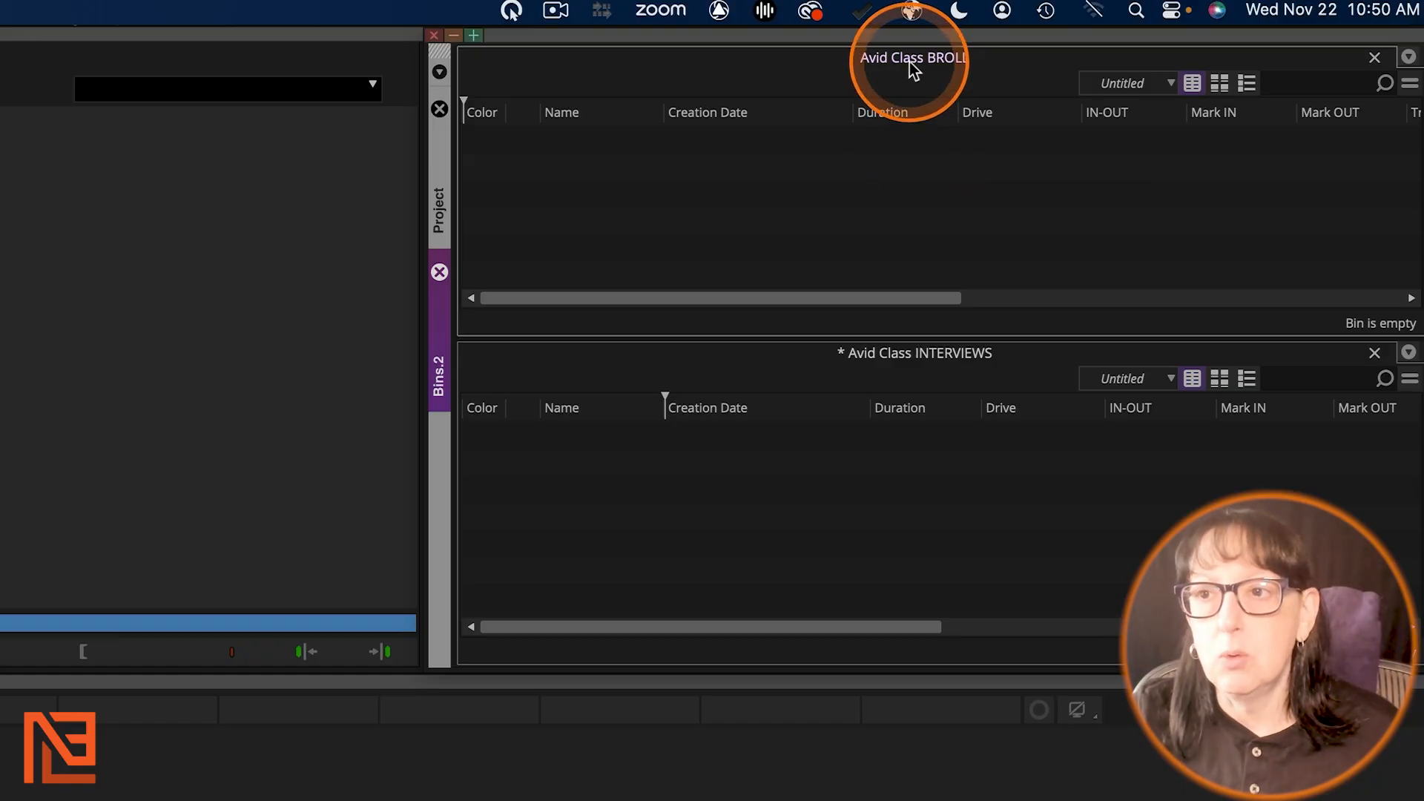
Step: Pull the BROLL bin out of the Bins.2 container and dock it back above the INTERVIEWS bin
left_click_drag(909, 60, 0, 345)
left_click_drag(1083, 57, 926, 199)
left_click_drag(1061, 162, 630, 245)
left_click_drag(954, 259, 957, 68)
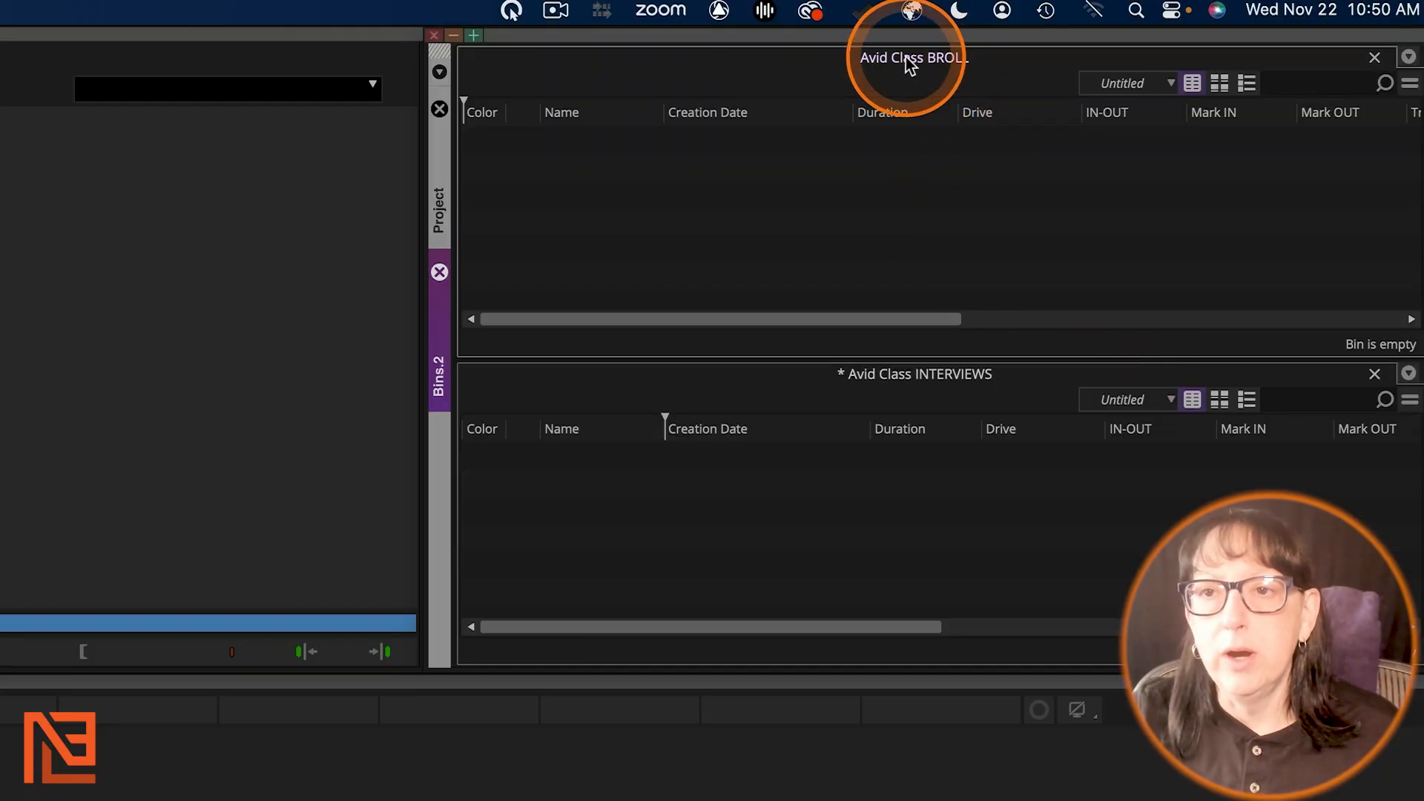
left_click_drag(906, 58, 0, 223)
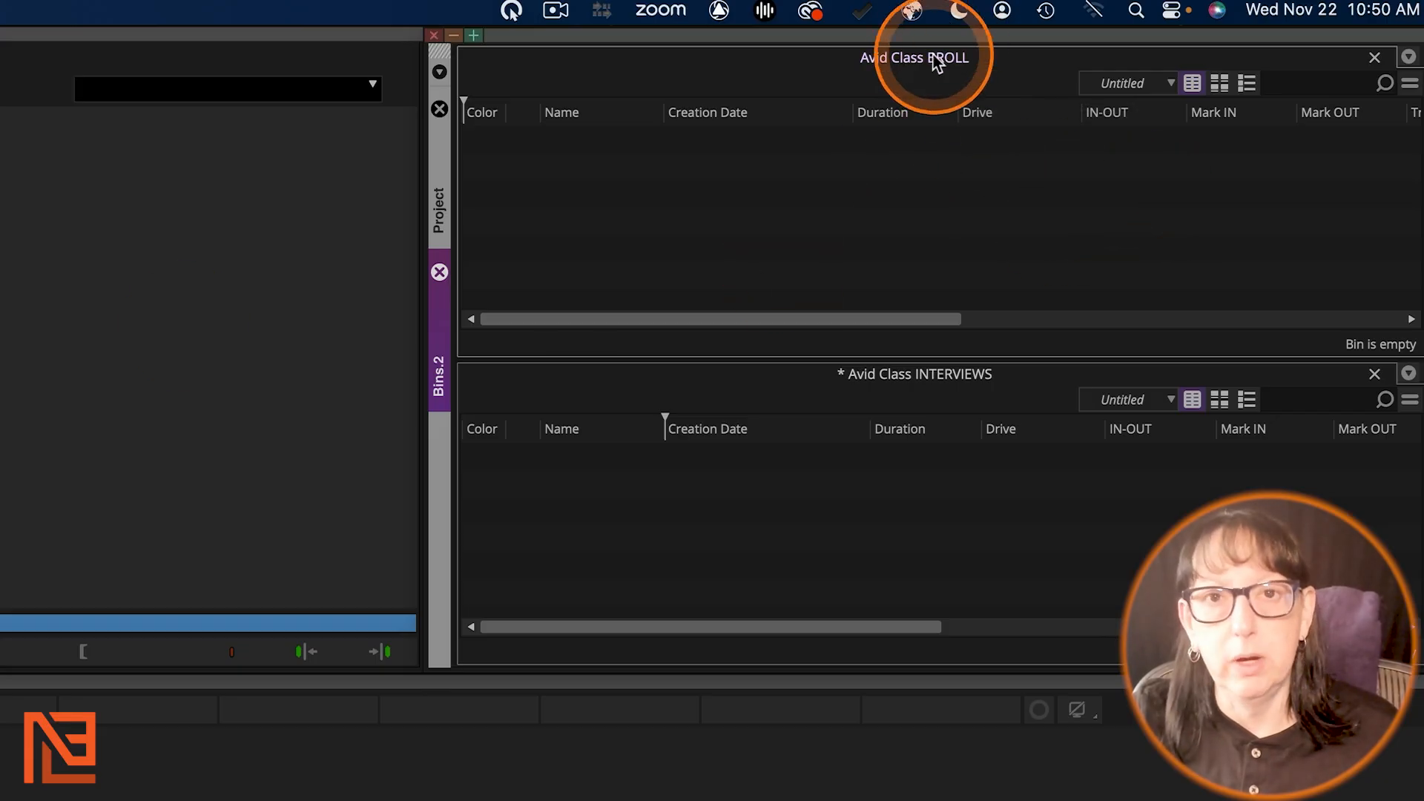
left_click_drag(929, 54, 0, 209)
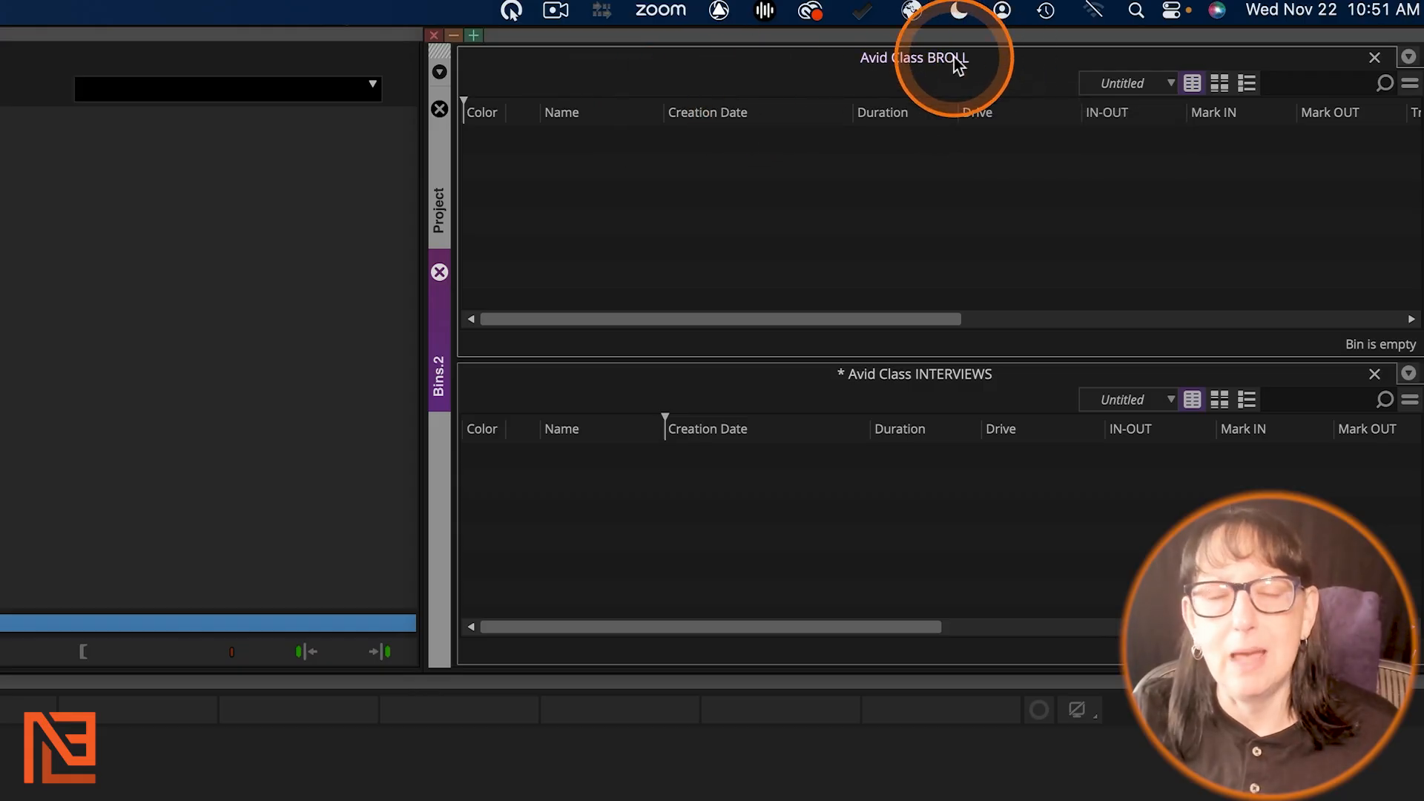
Step: Float the BROLL bin and dock it onto the INTERVIEWS title bar so both bins share one pane as tabs
left_click_drag(936, 51, 926, 172)
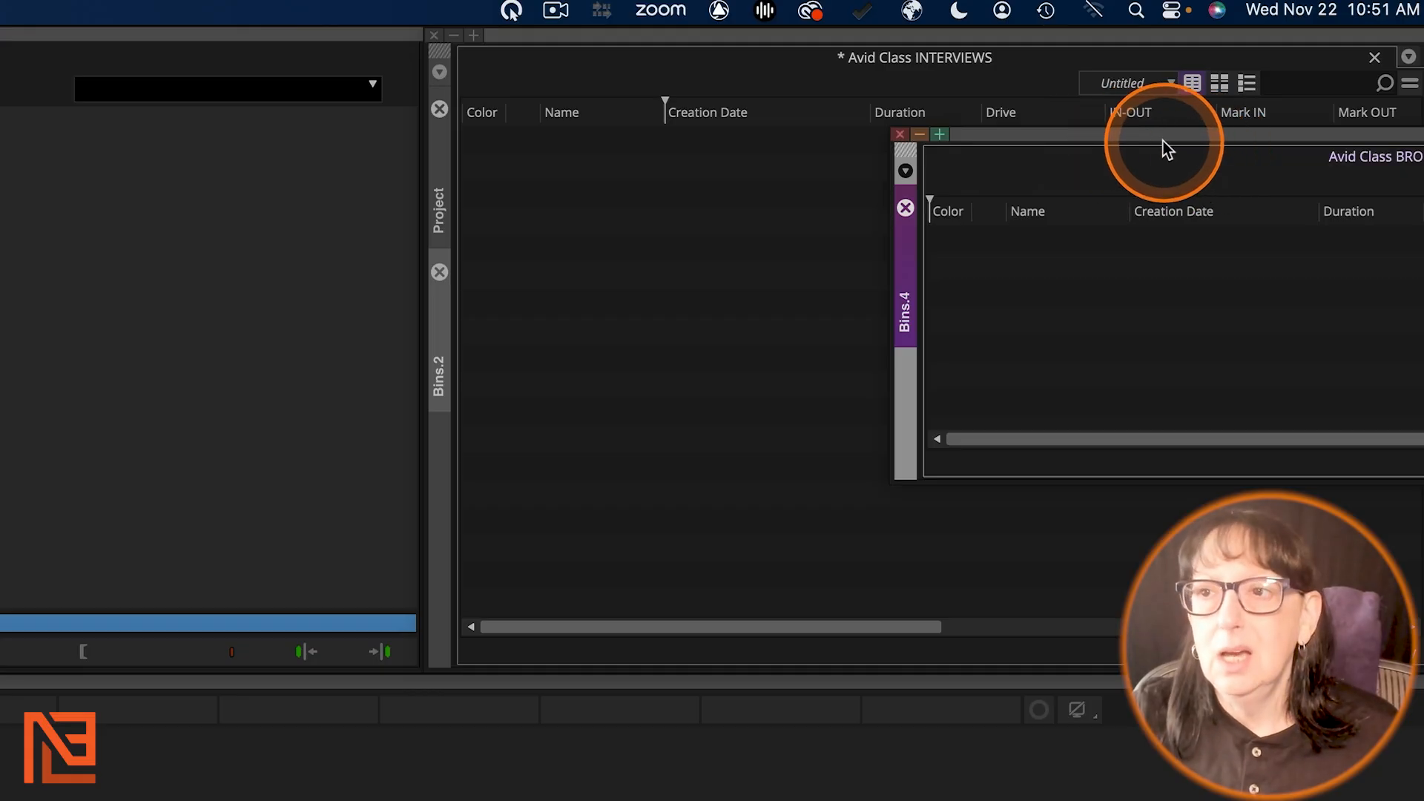
left_click_drag(1011, 140, 630, 208)
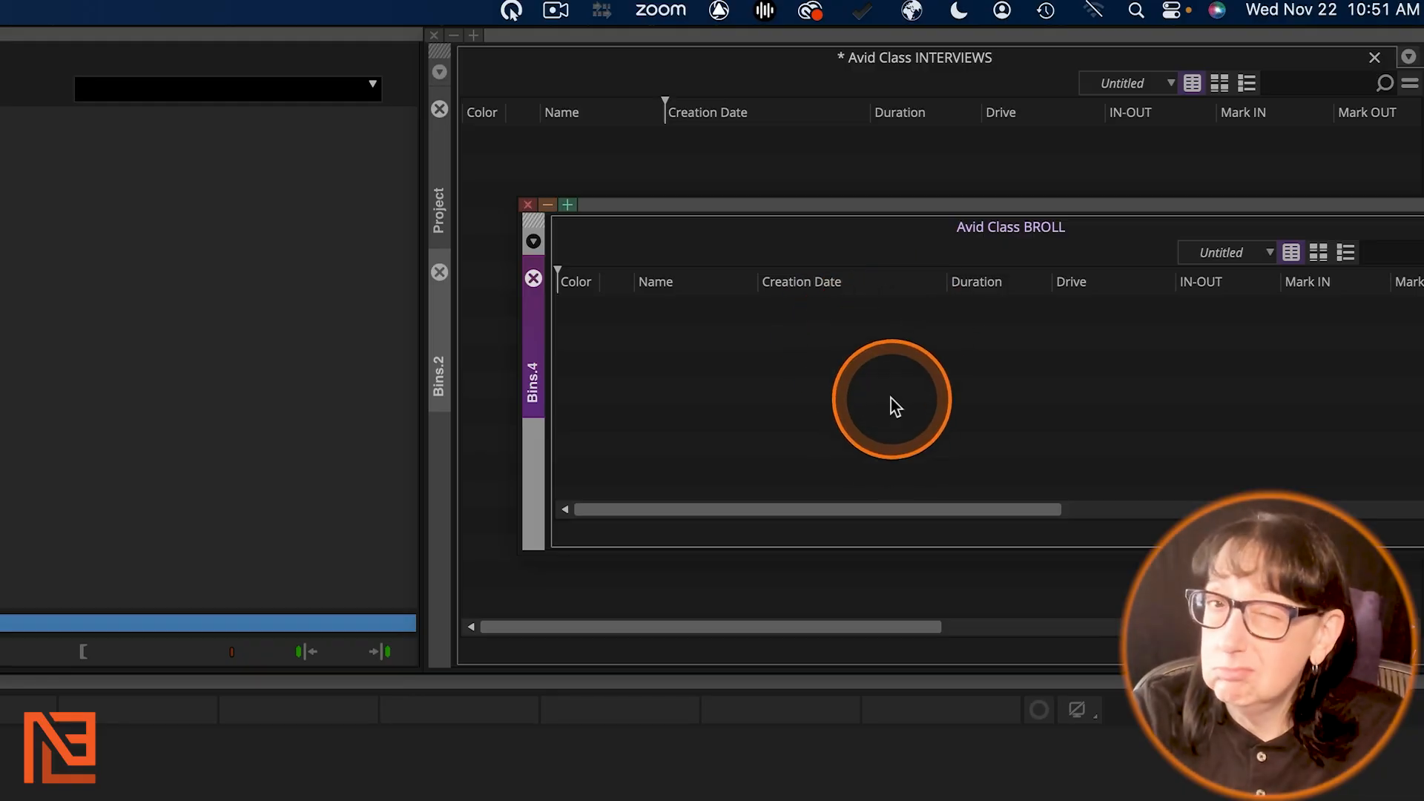
left_click_drag(999, 233, 1004, 64)
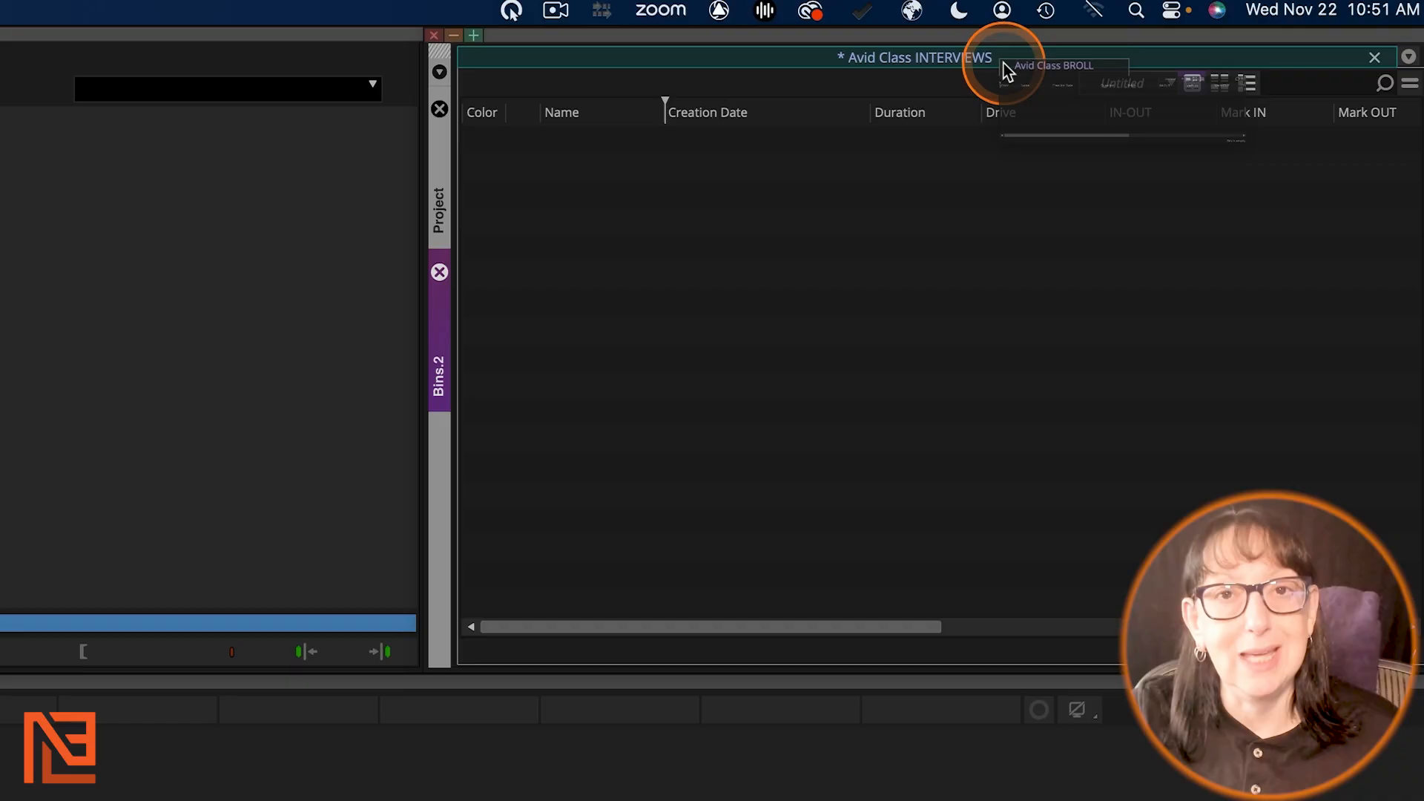
left_click_drag(1004, 64, 1004, 64)
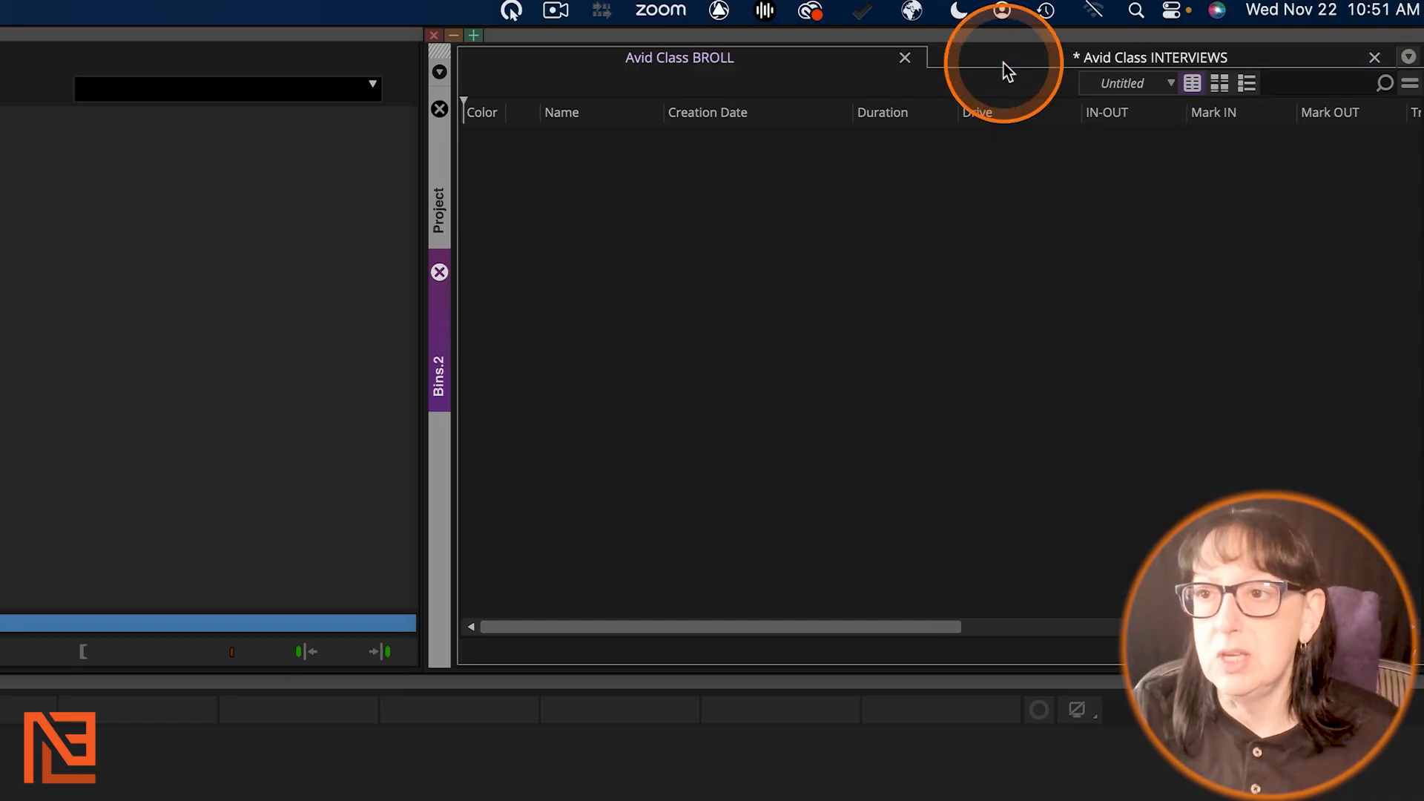
Step: Alternate between the BROLL and INTERVIEWS tabs to view each bin within the shared pane
left_click(668, 57)
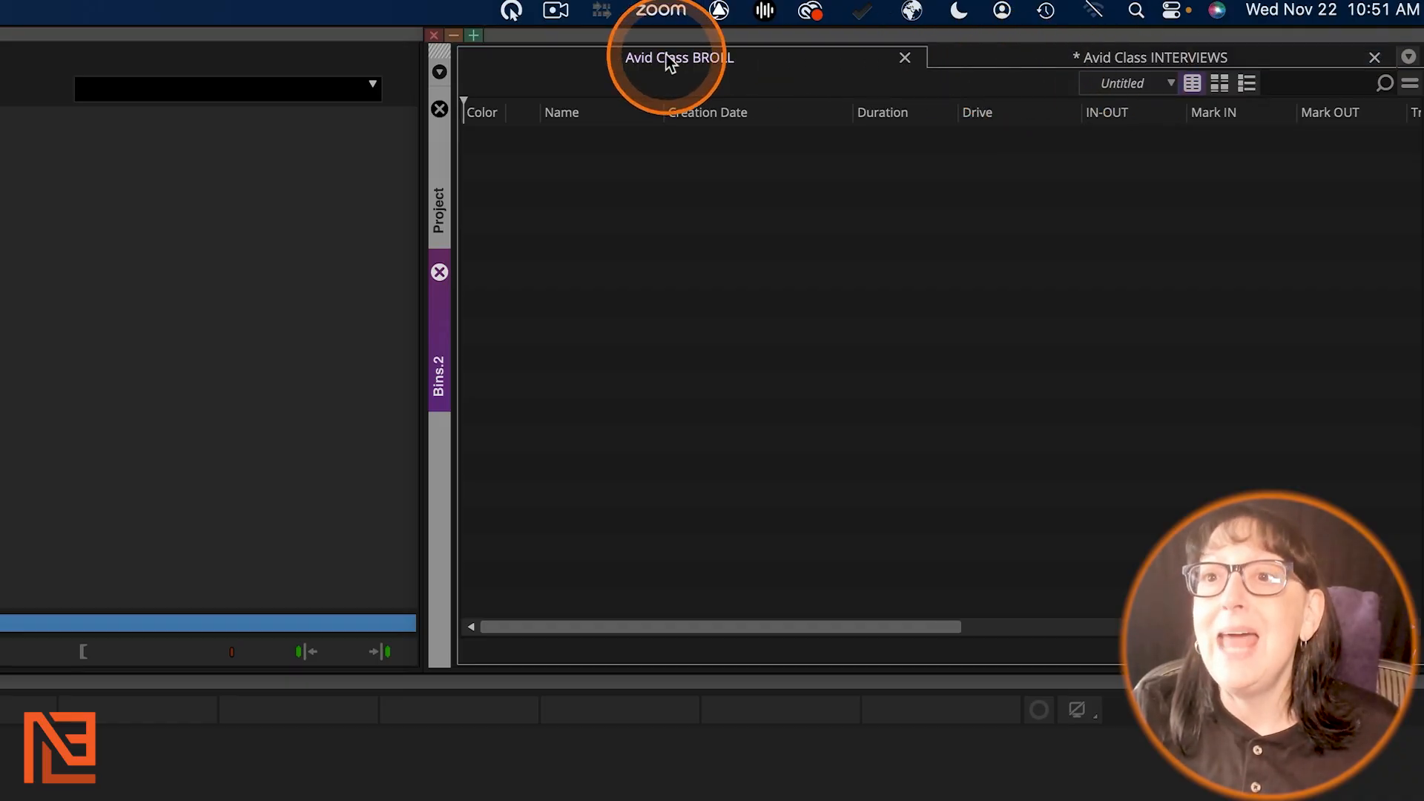
left_click(1174, 52)
left_click(738, 61)
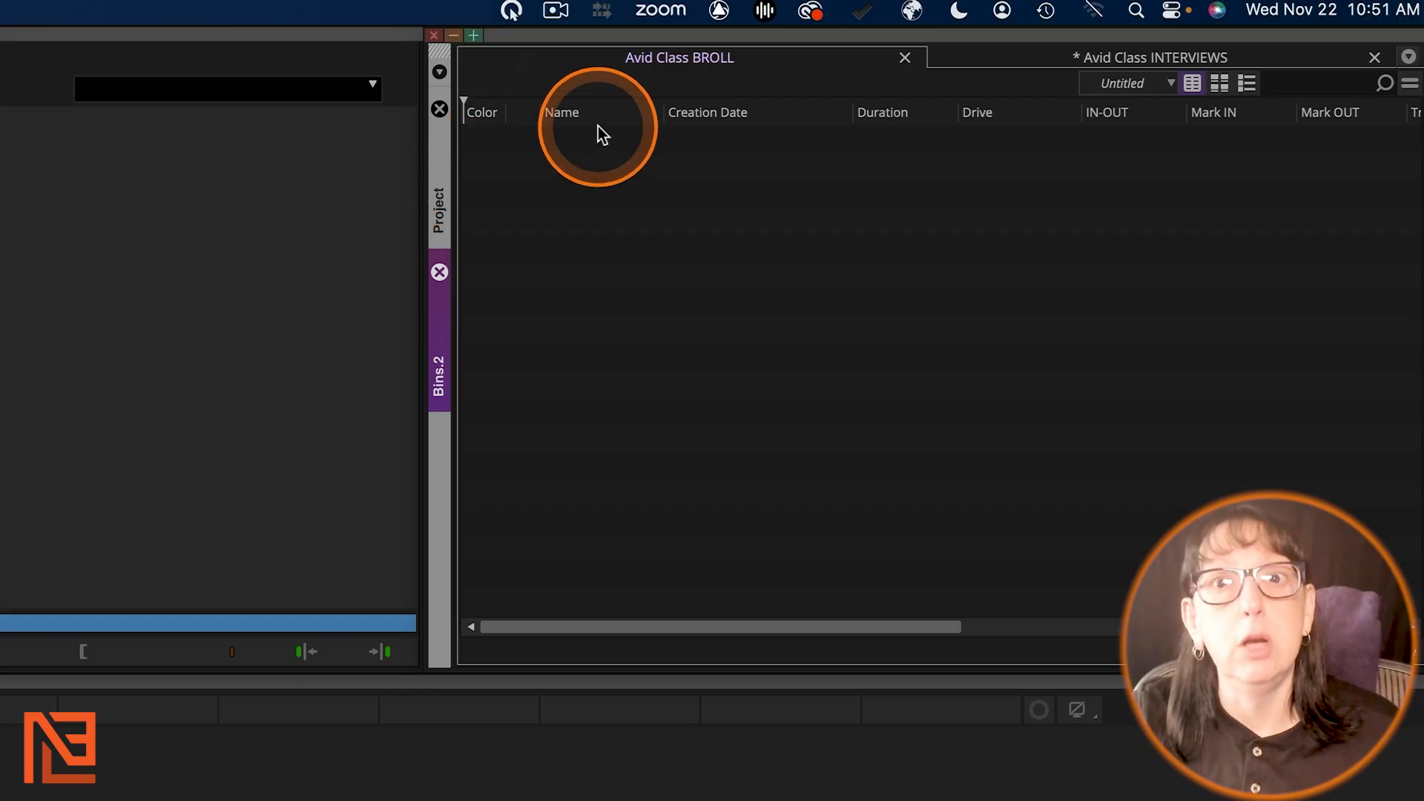
left_click(1090, 53)
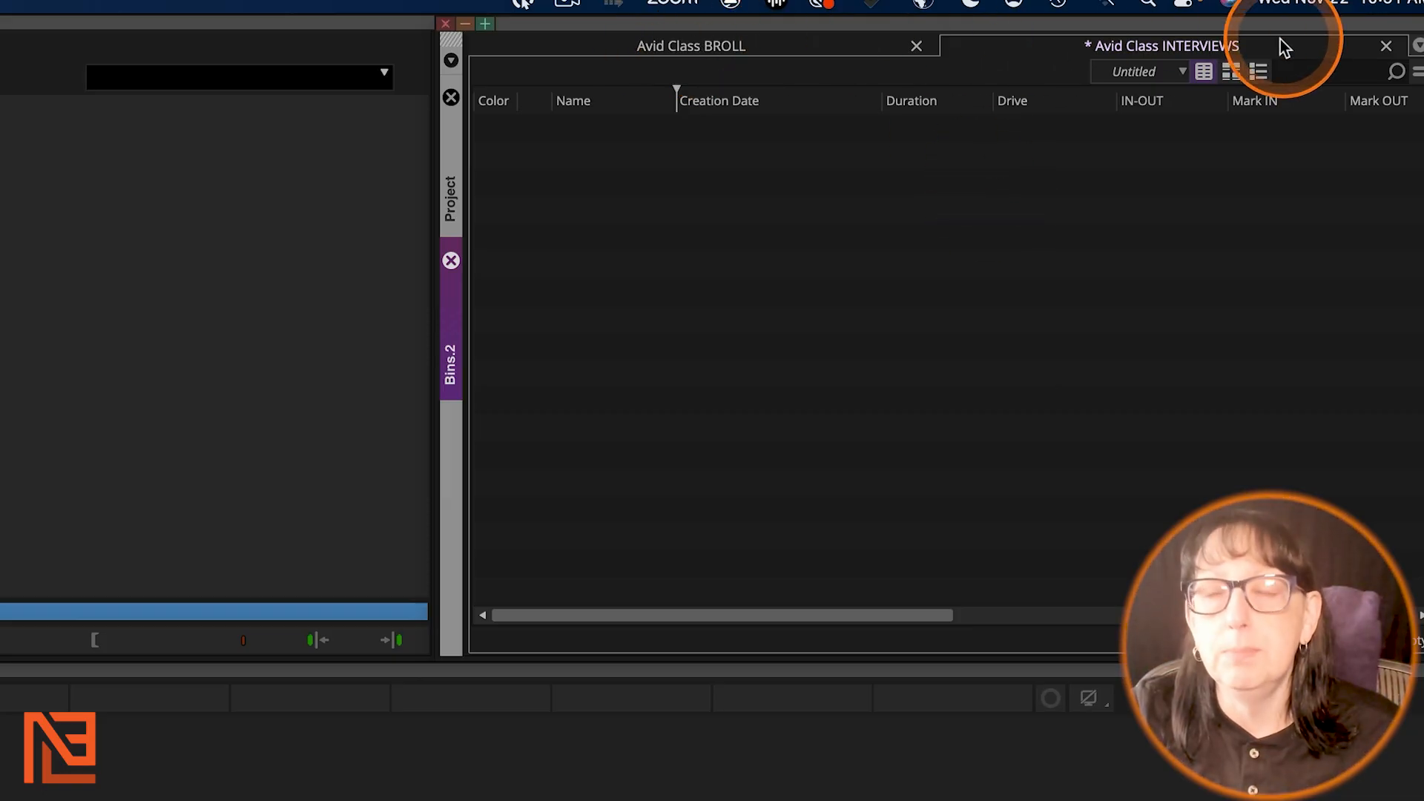
left_click(689, 41)
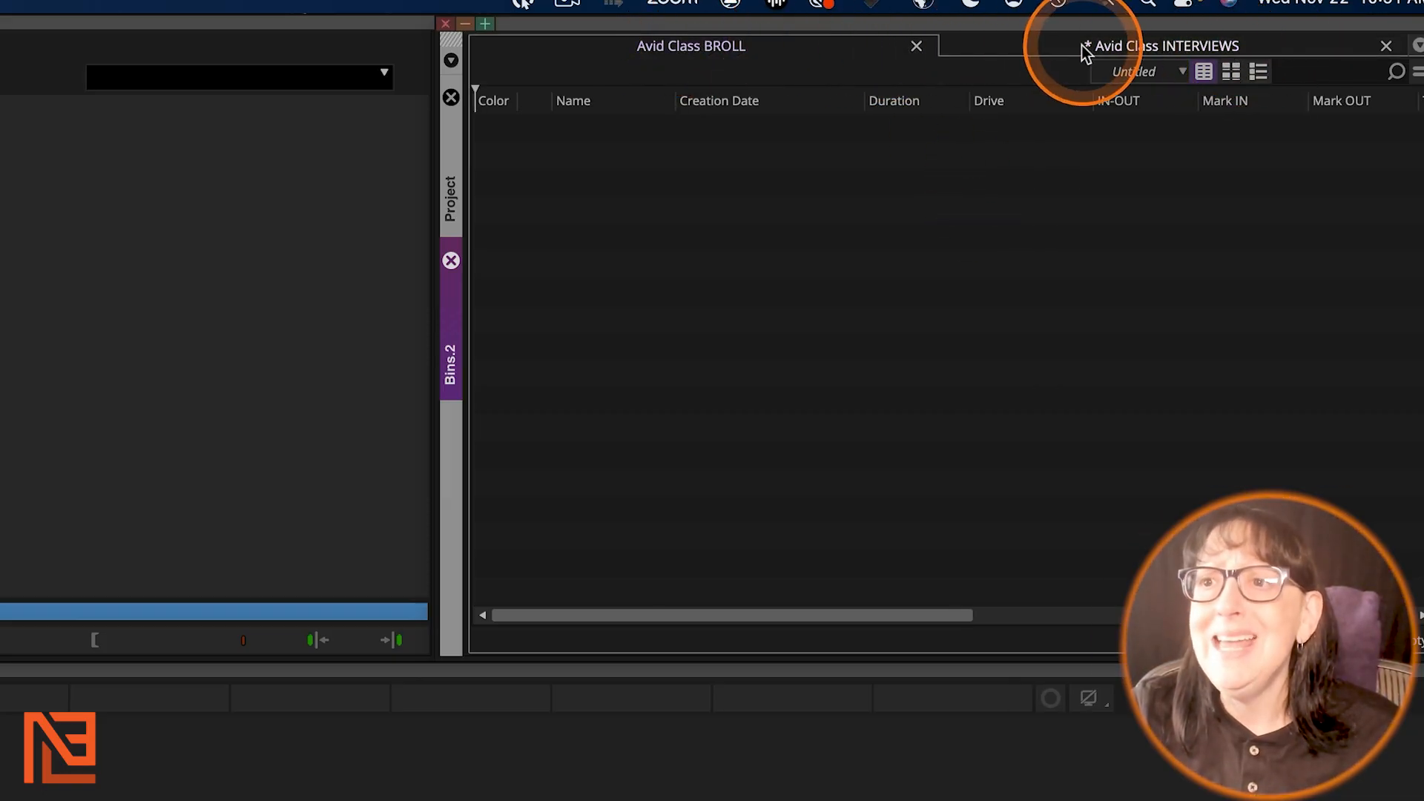
left_click(1214, 41)
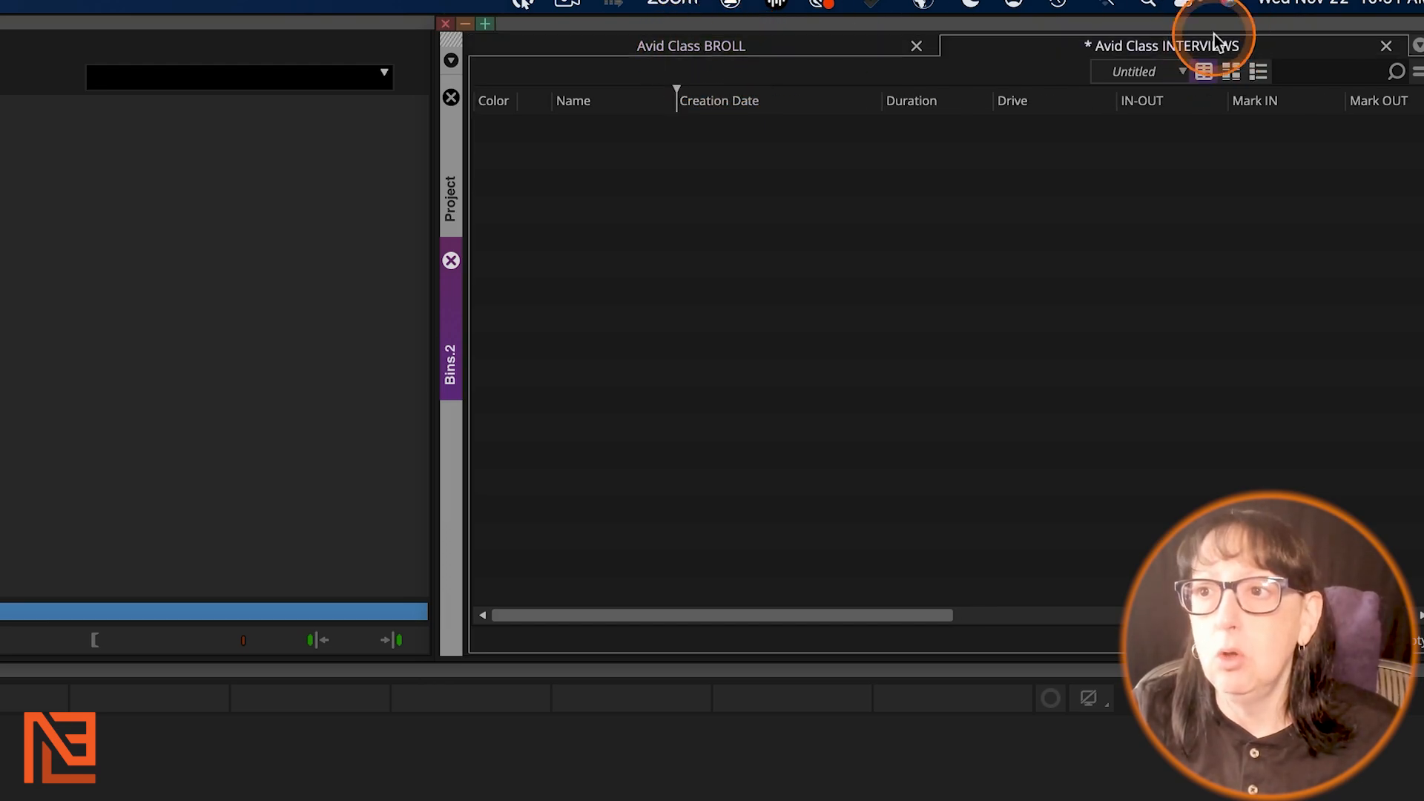
left_click(768, 41)
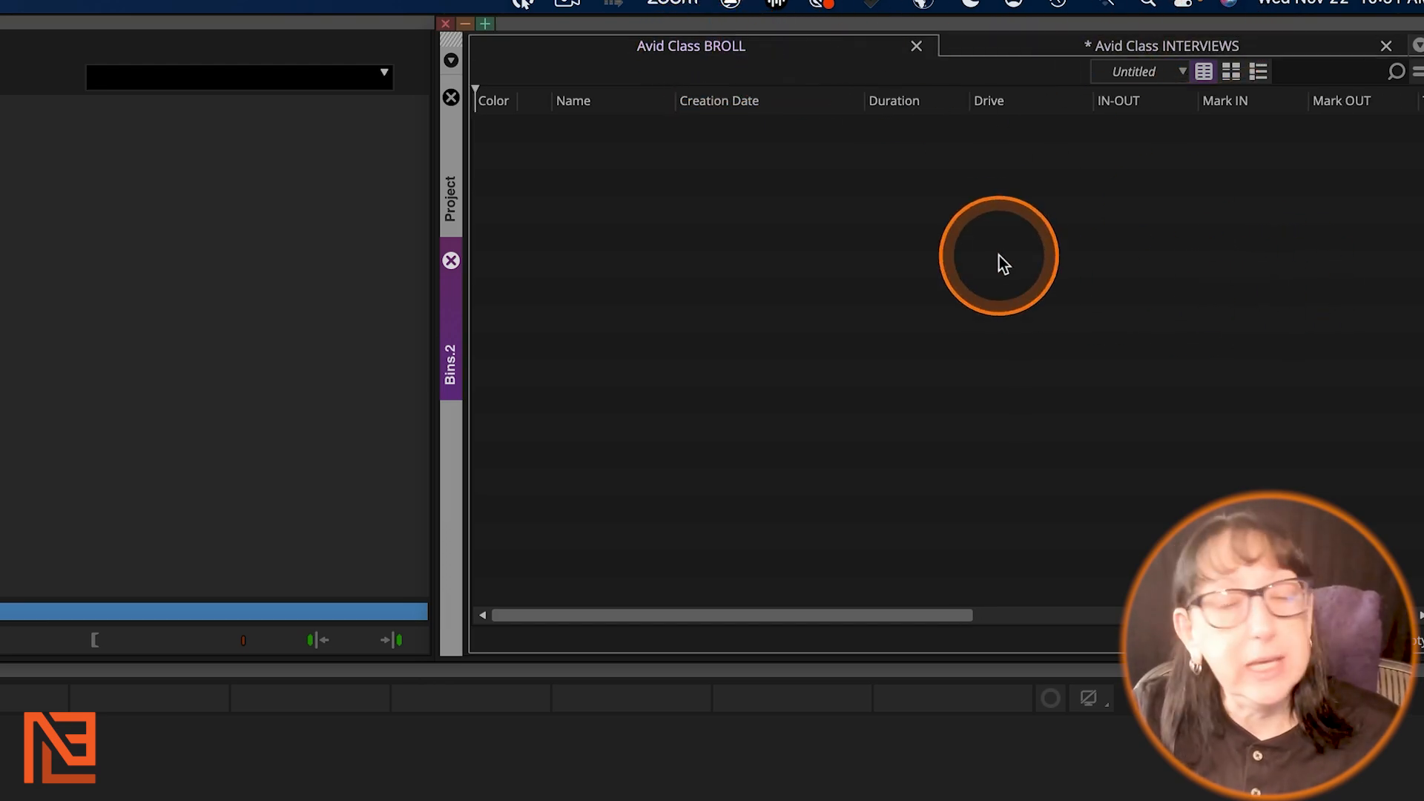
left_click(1161, 53)
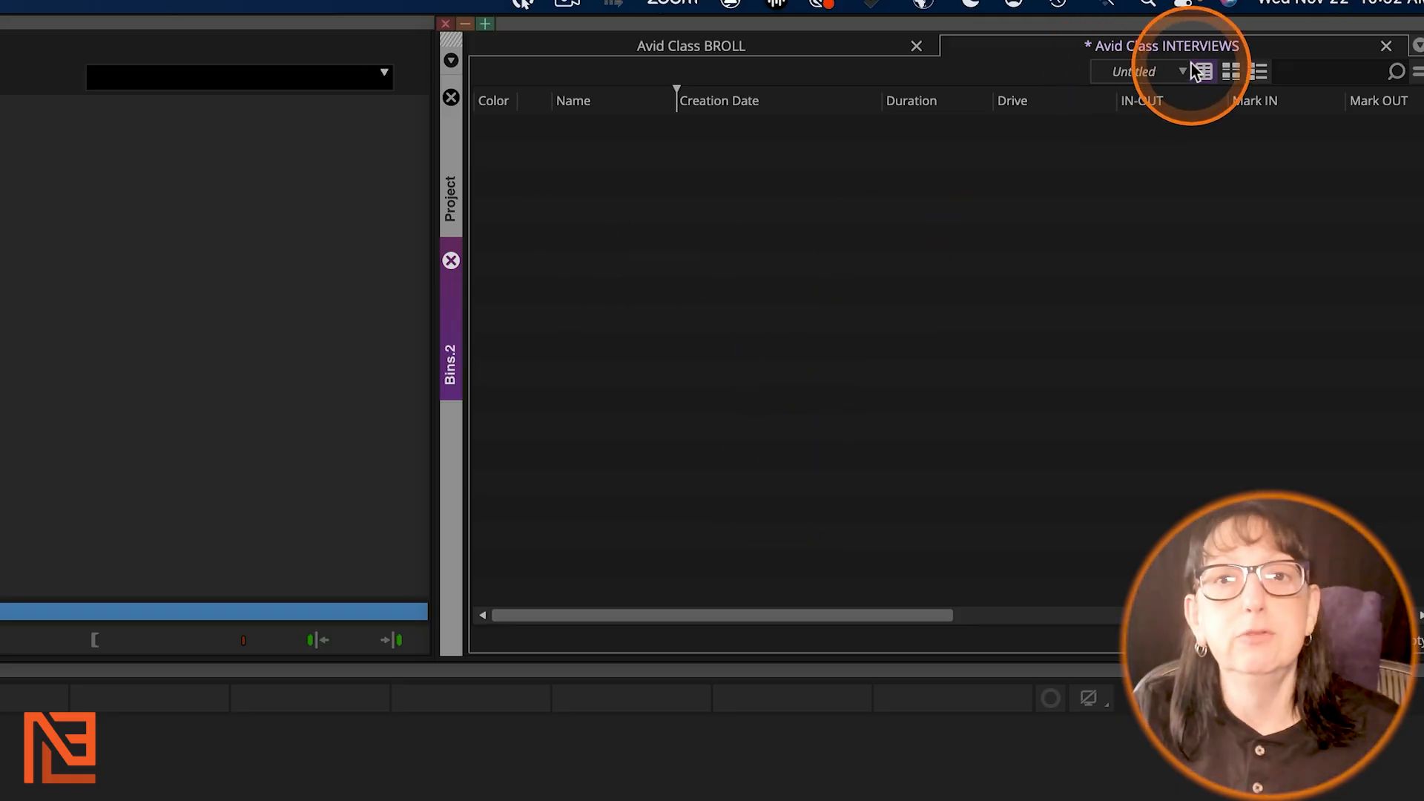
left_click(890, 42)
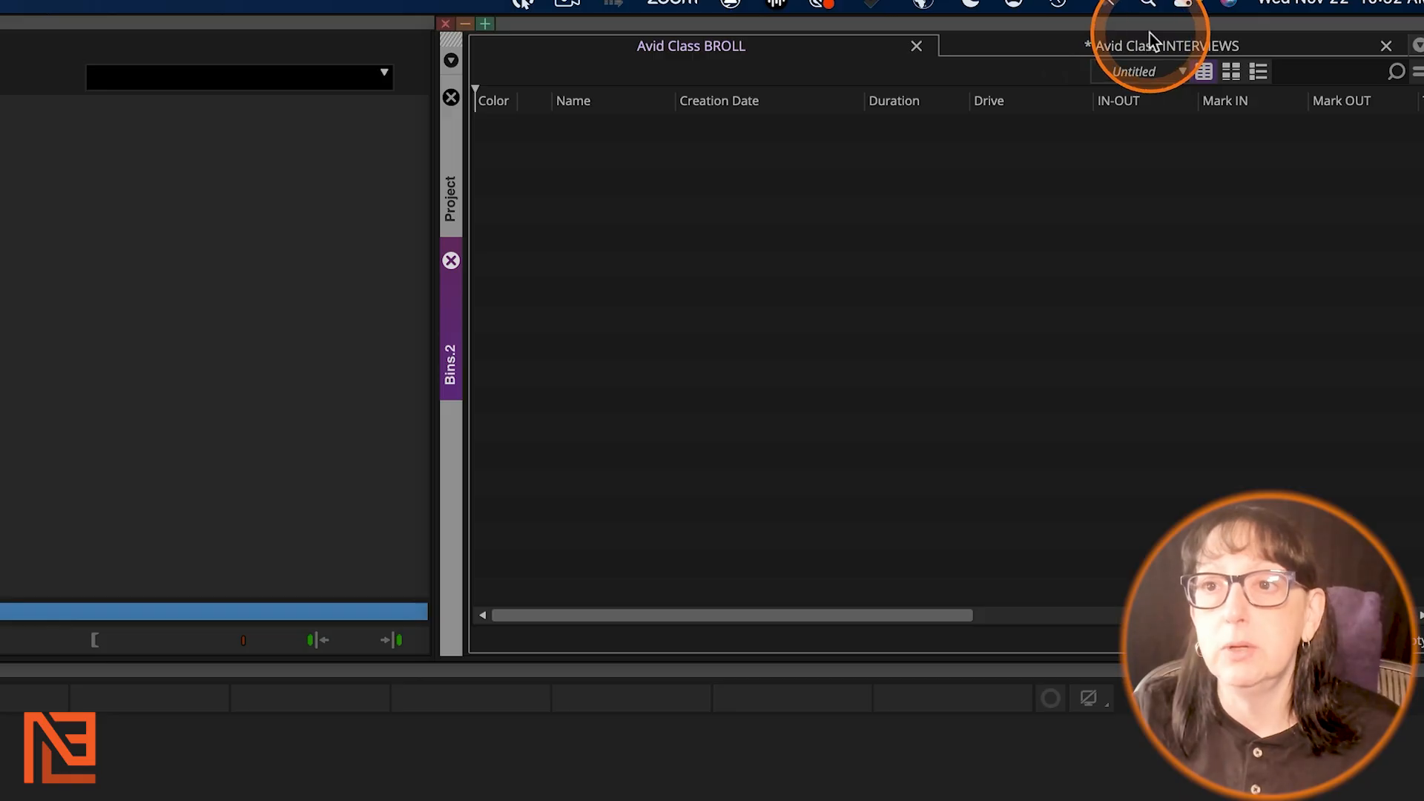
Step: Float the INTERVIEWS bin as a separate window and dock it back as a tab beside BROLL
left_click_drag(1128, 41, 585, 219)
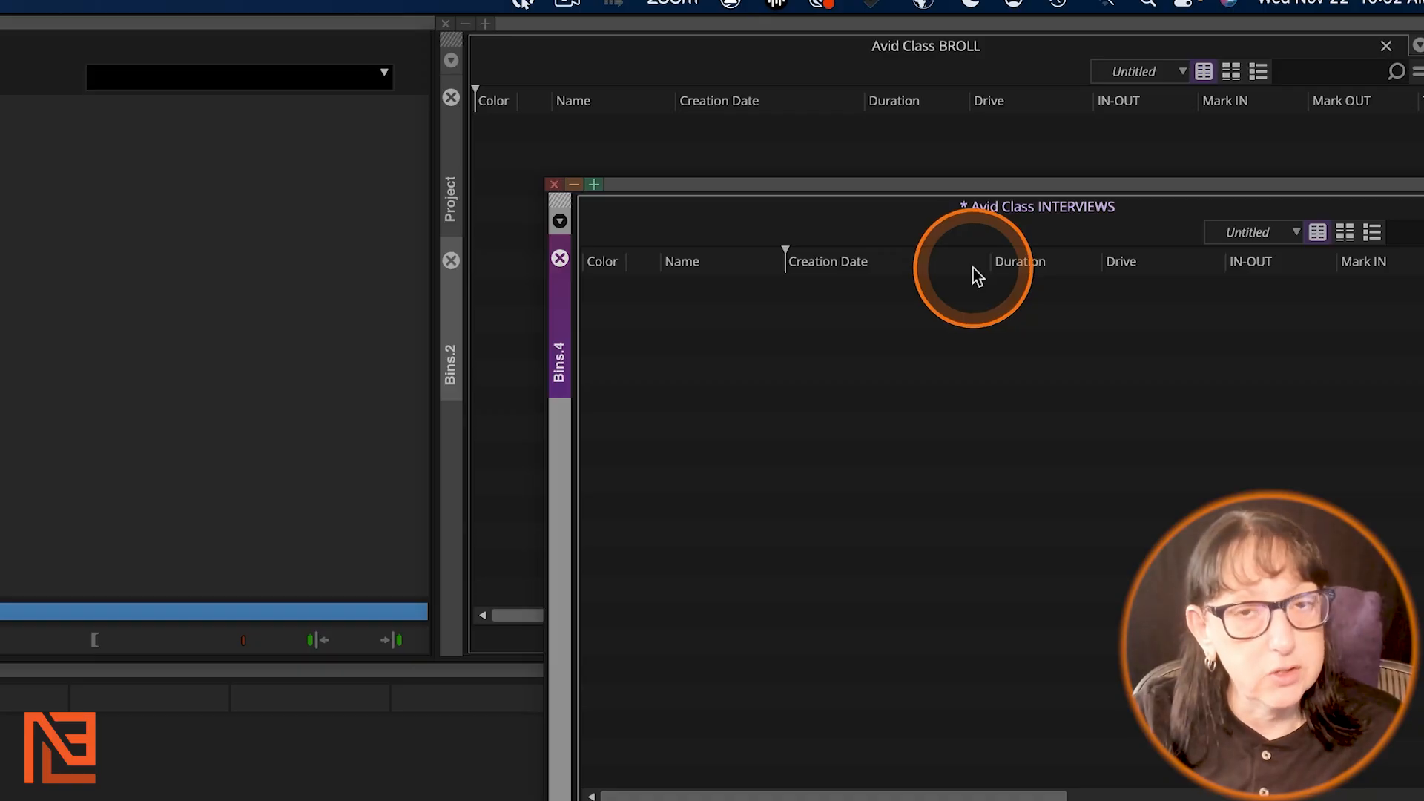
left_click(1039, 210)
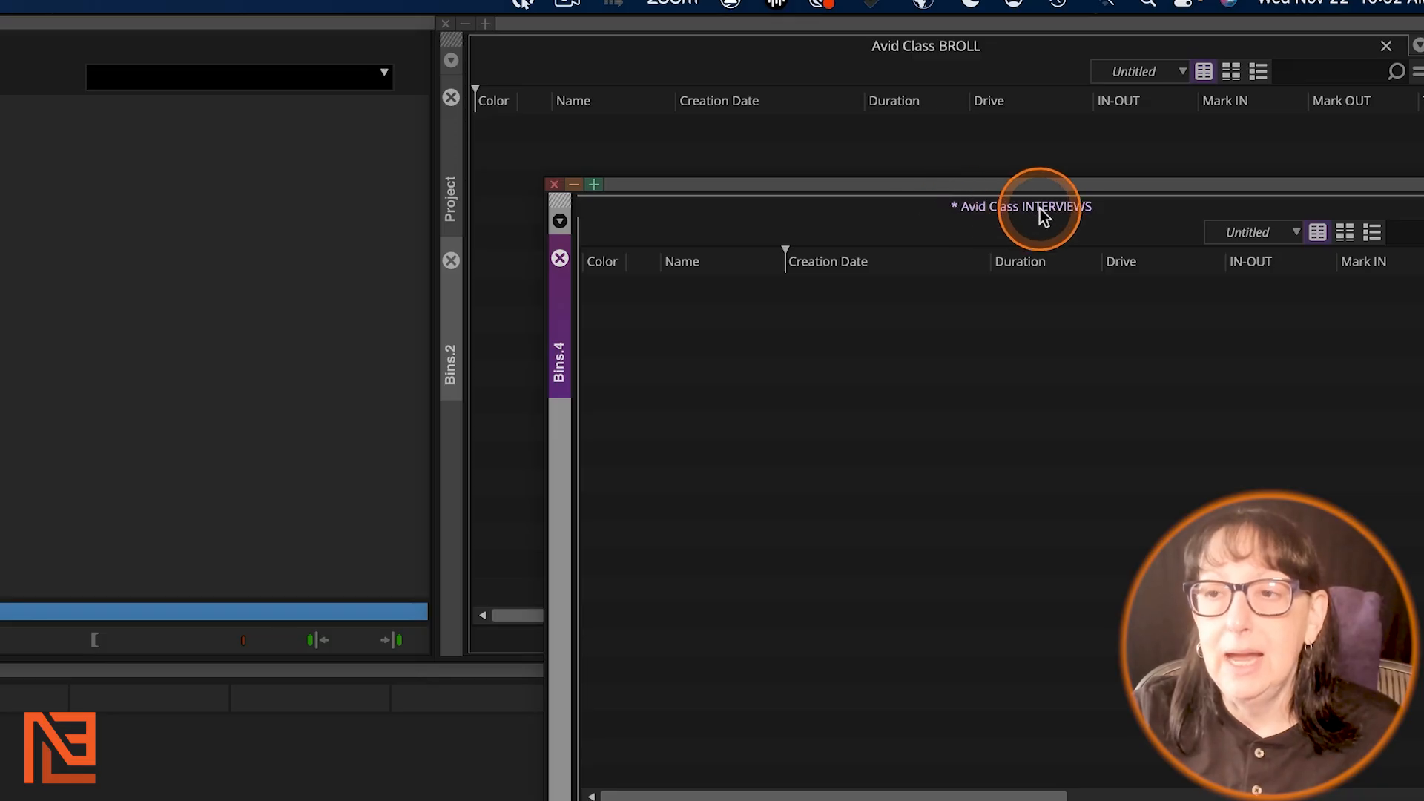
left_click_drag(1041, 207, 1003, 58)
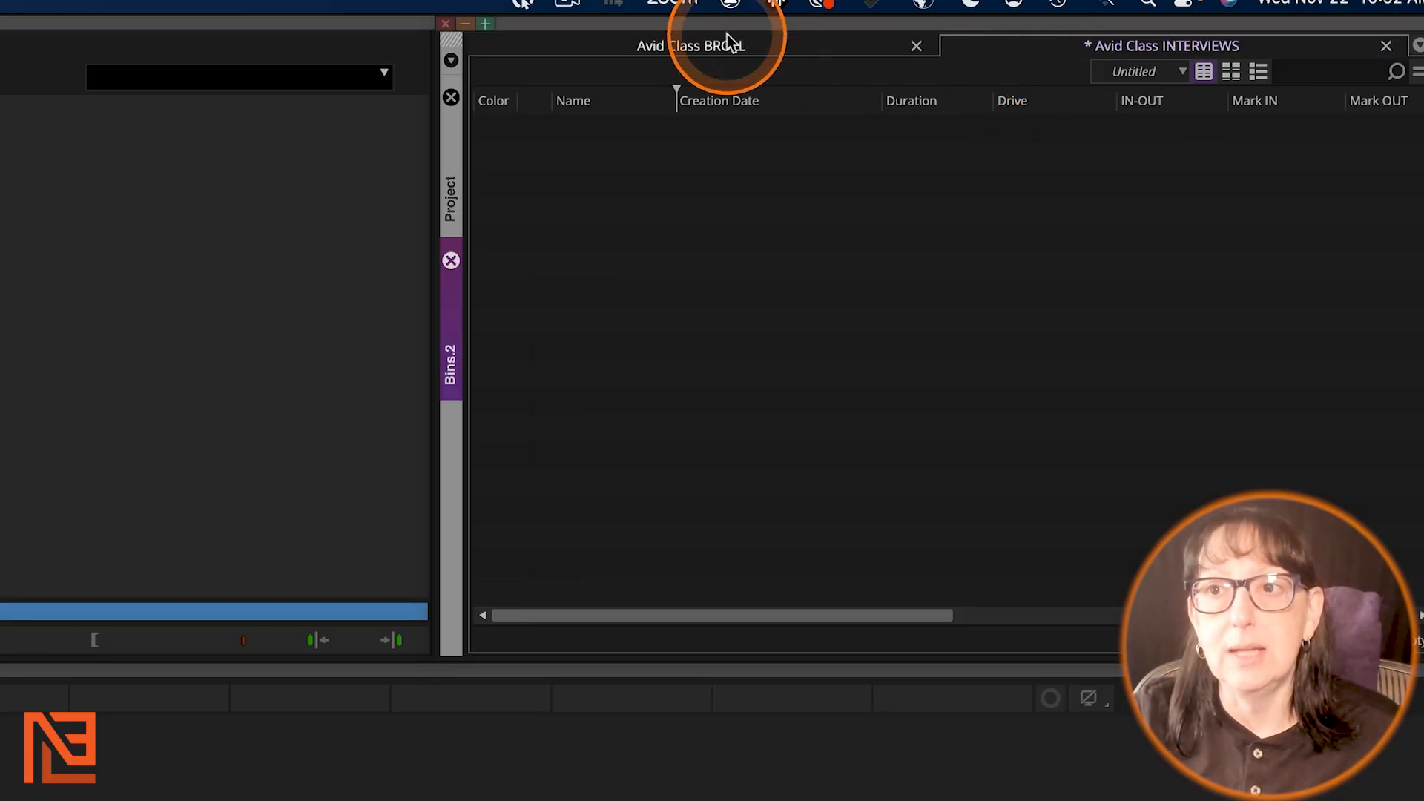
Step: Review the BROLL and INTERVIEWS bin tabs and the Project bin list, ending on the INTERVIEWS bin
left_click(1186, 34)
left_click(870, 41)
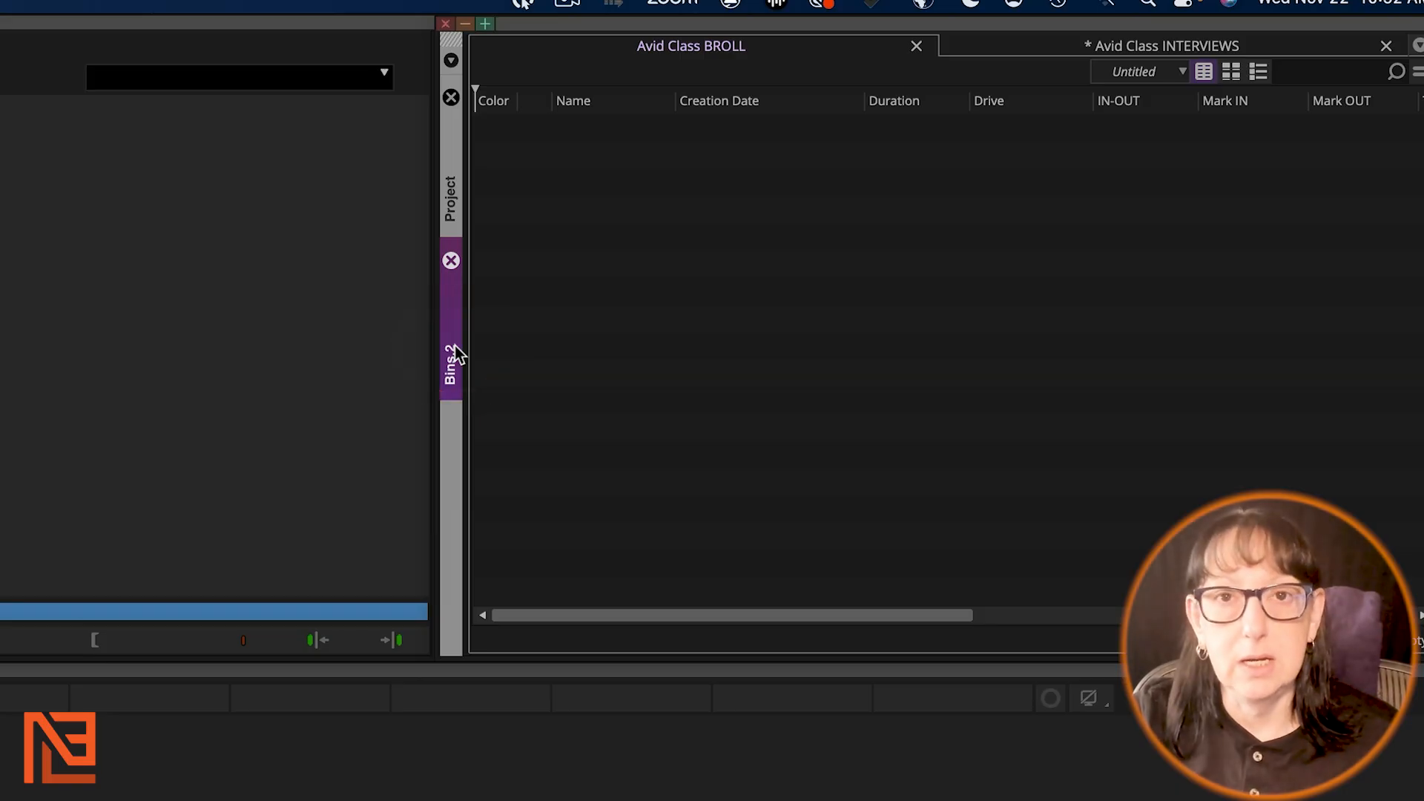
left_click(451, 199)
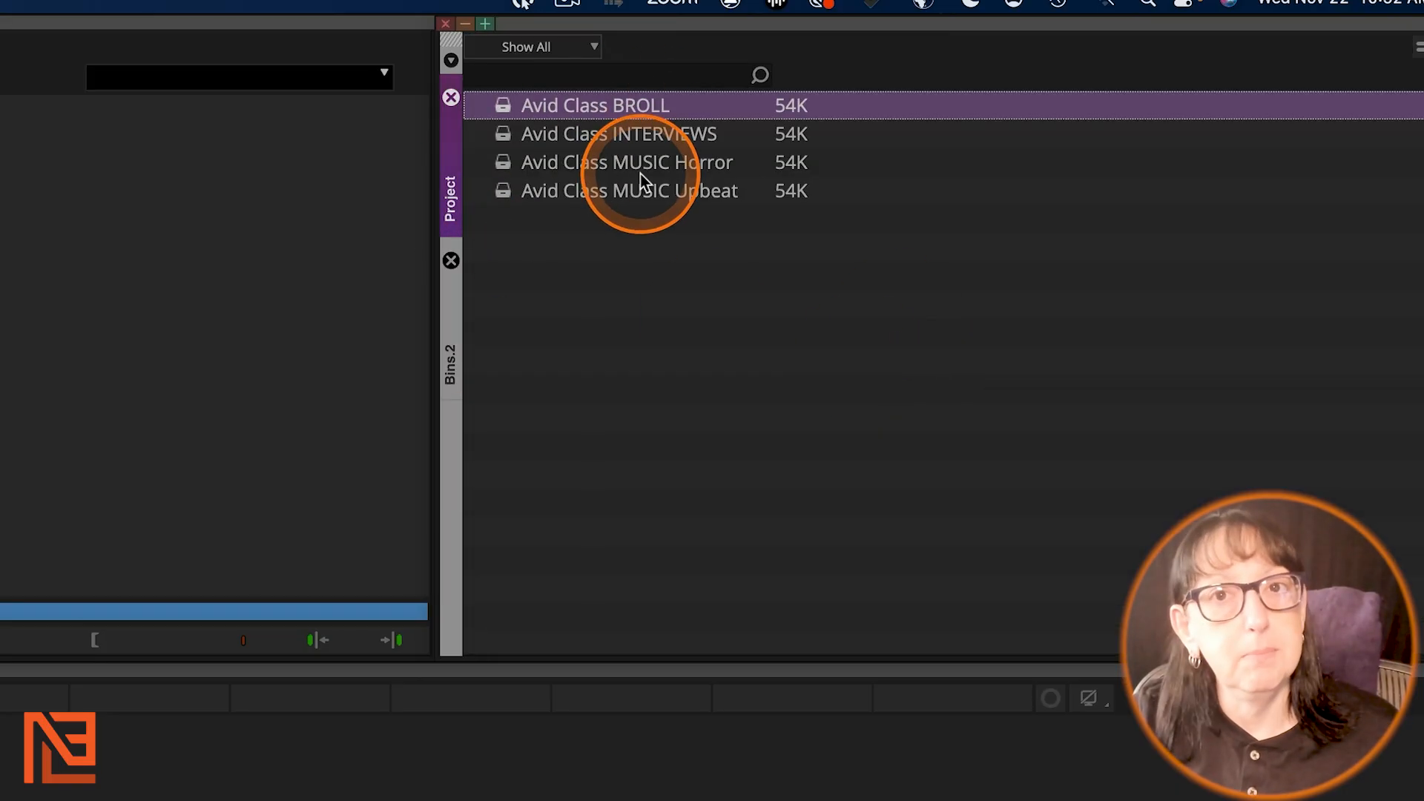
left_click(450, 358)
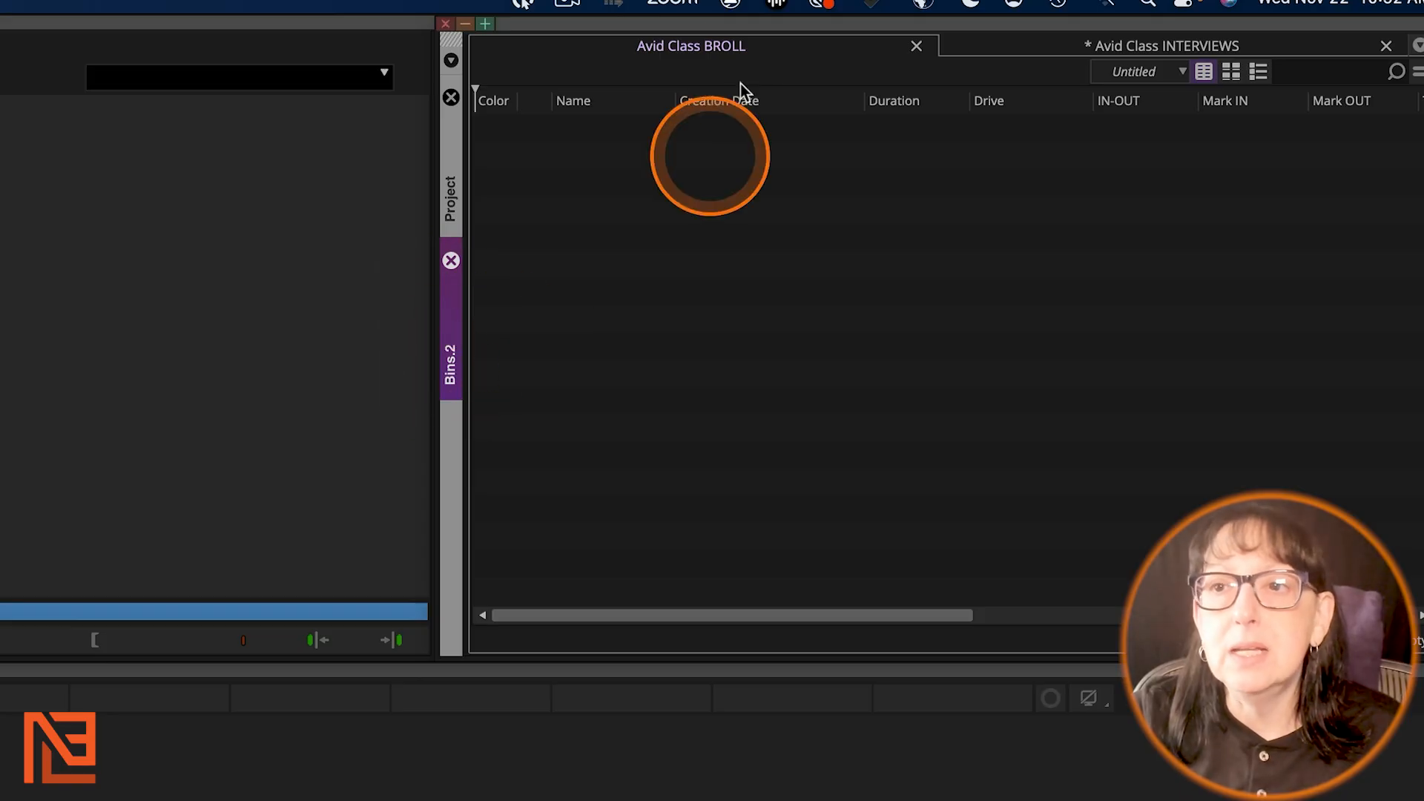
left_click(1114, 47)
left_click(746, 46)
left_click(1126, 40)
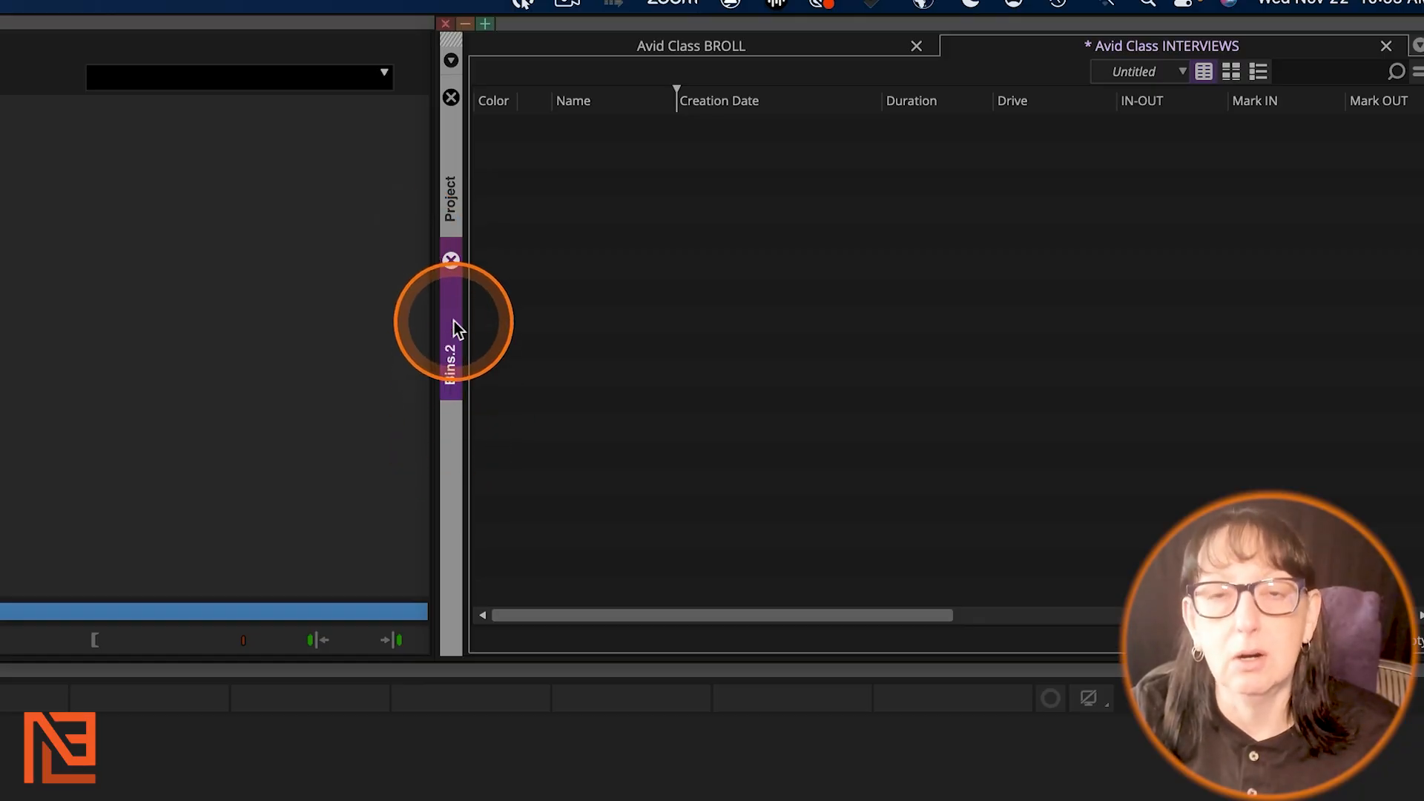
Step: Rename the Bins.2 container to FOOTAGE
right_click(450, 345)
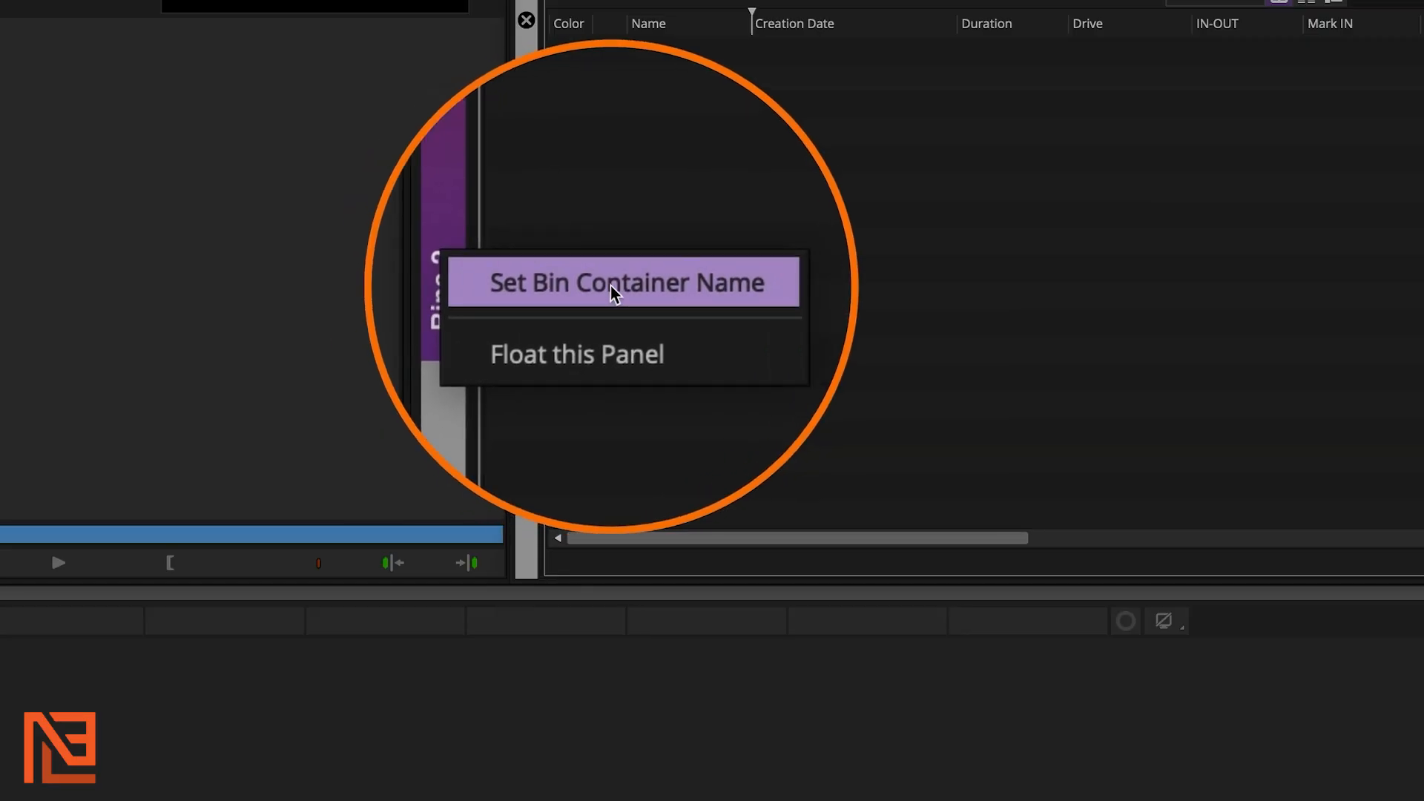
left_click(613, 292)
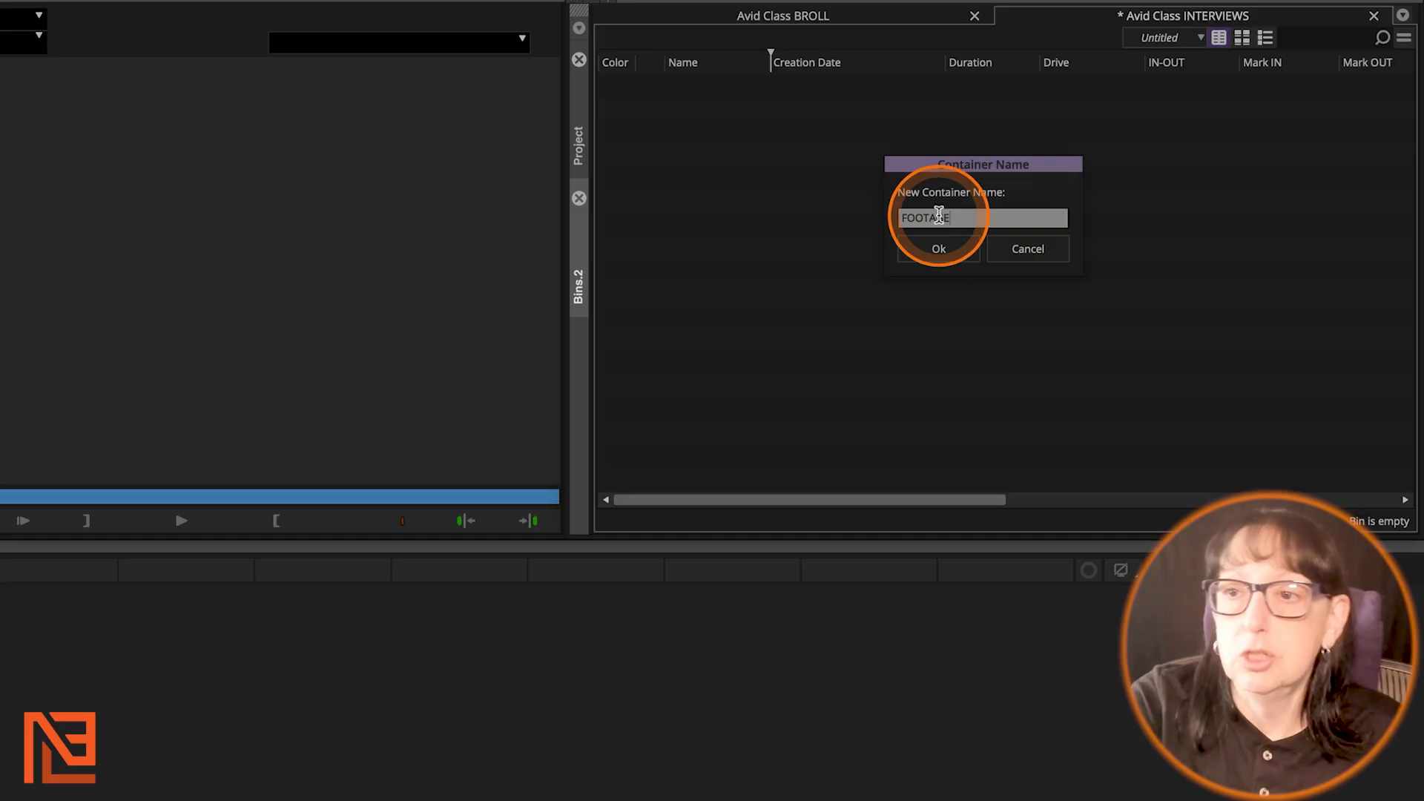
type("FOOTAGE")
left_click(938, 248)
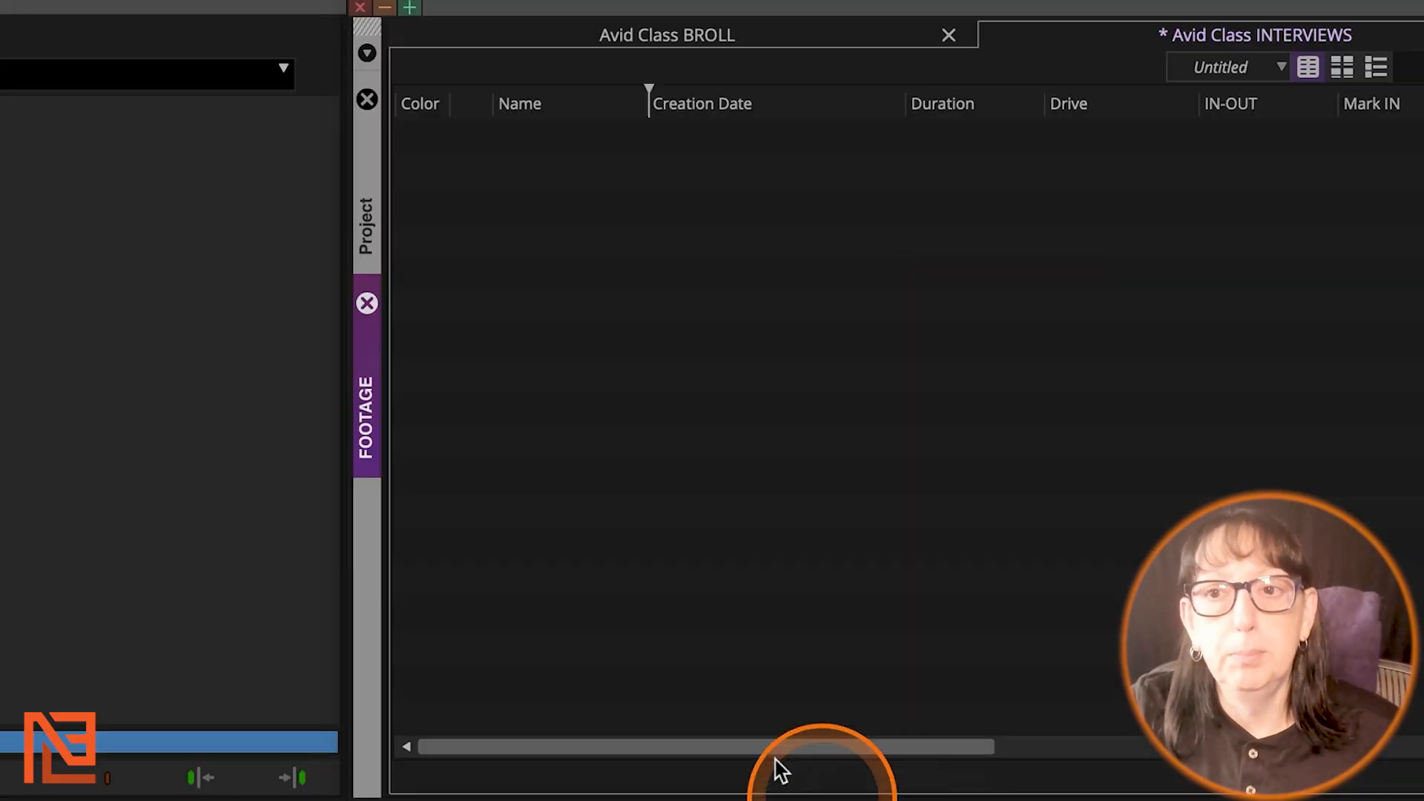
Step: Float the FOOTAGE container as a separate window and reposition it over the Composer
left_click(368, 230)
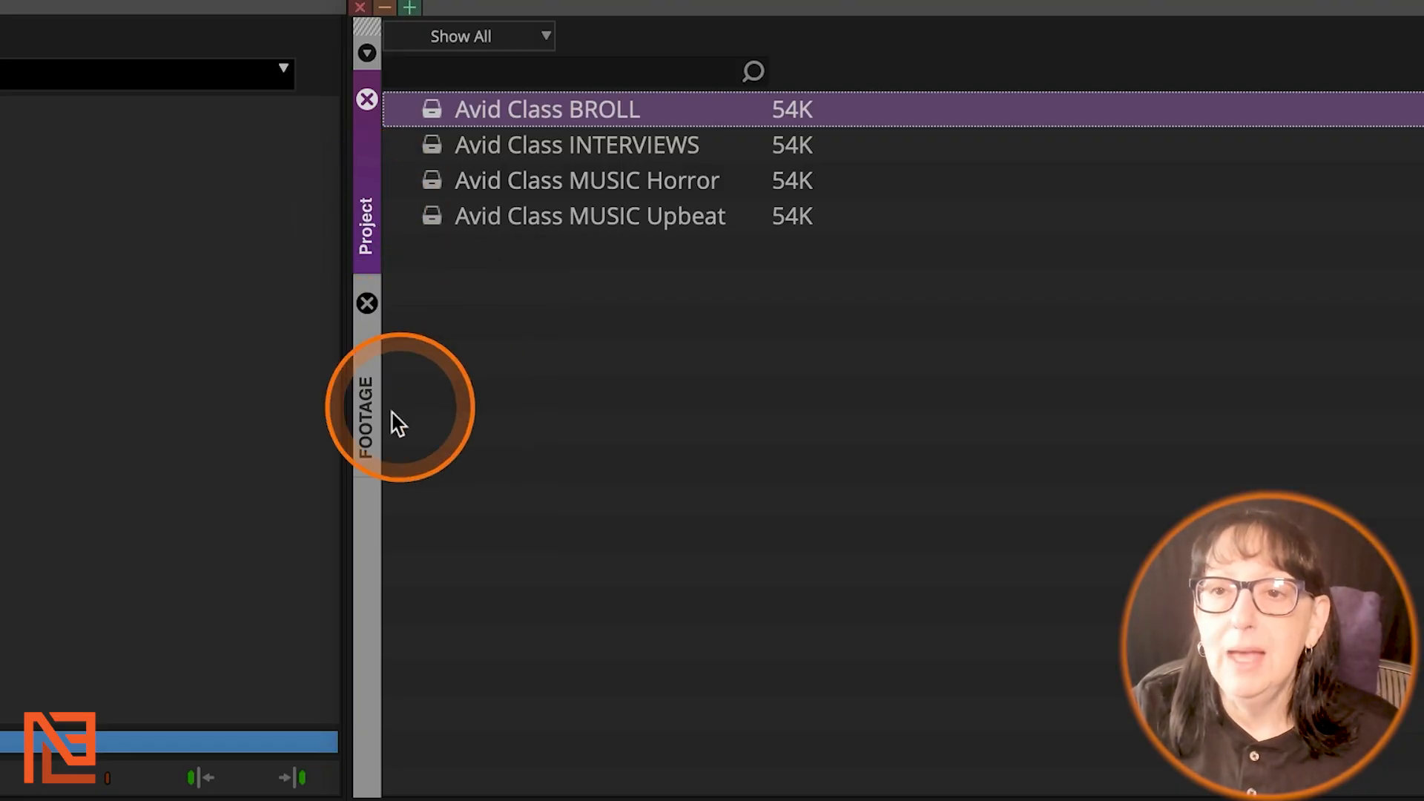
left_click(363, 419)
right_click(369, 412)
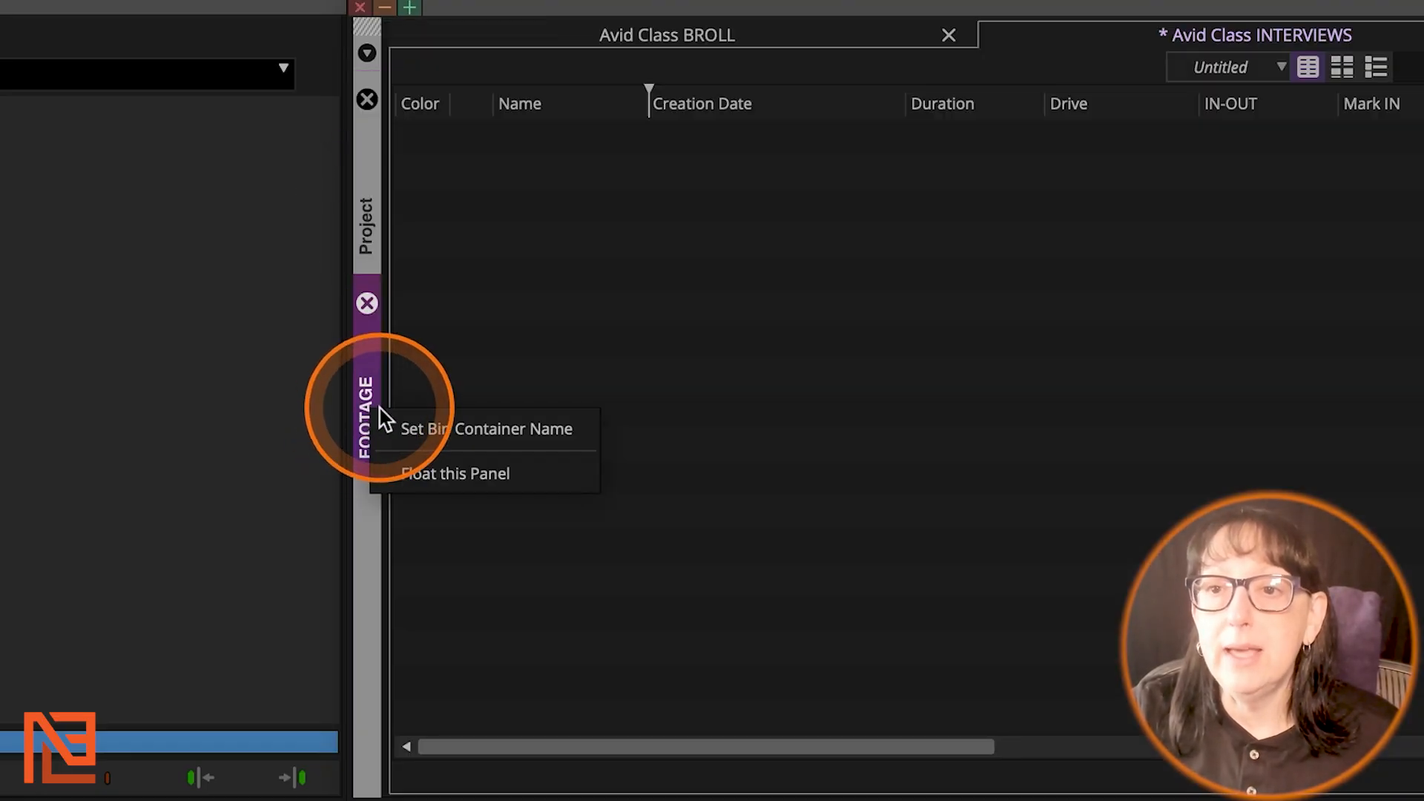
left_click(459, 472)
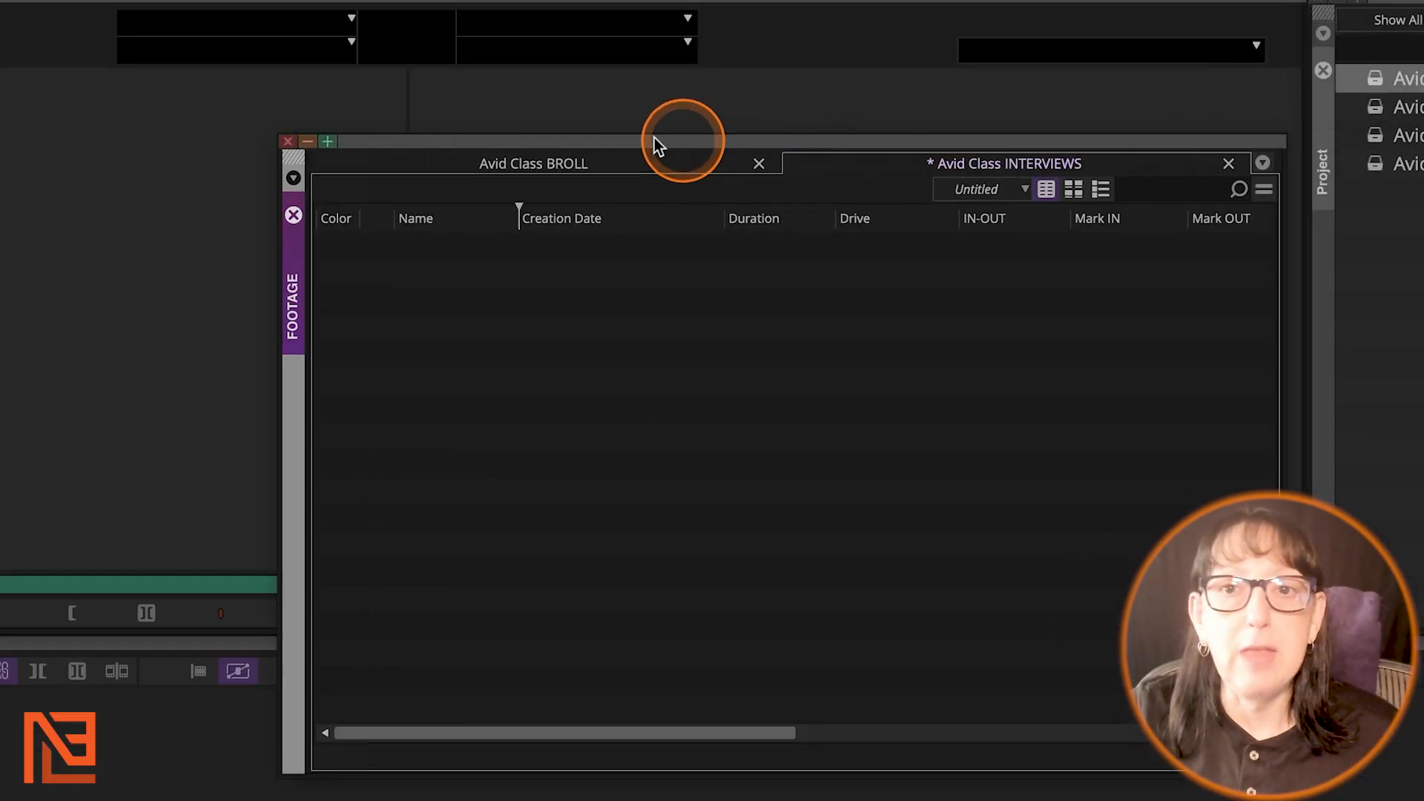
left_click_drag(654, 141, 480, 125)
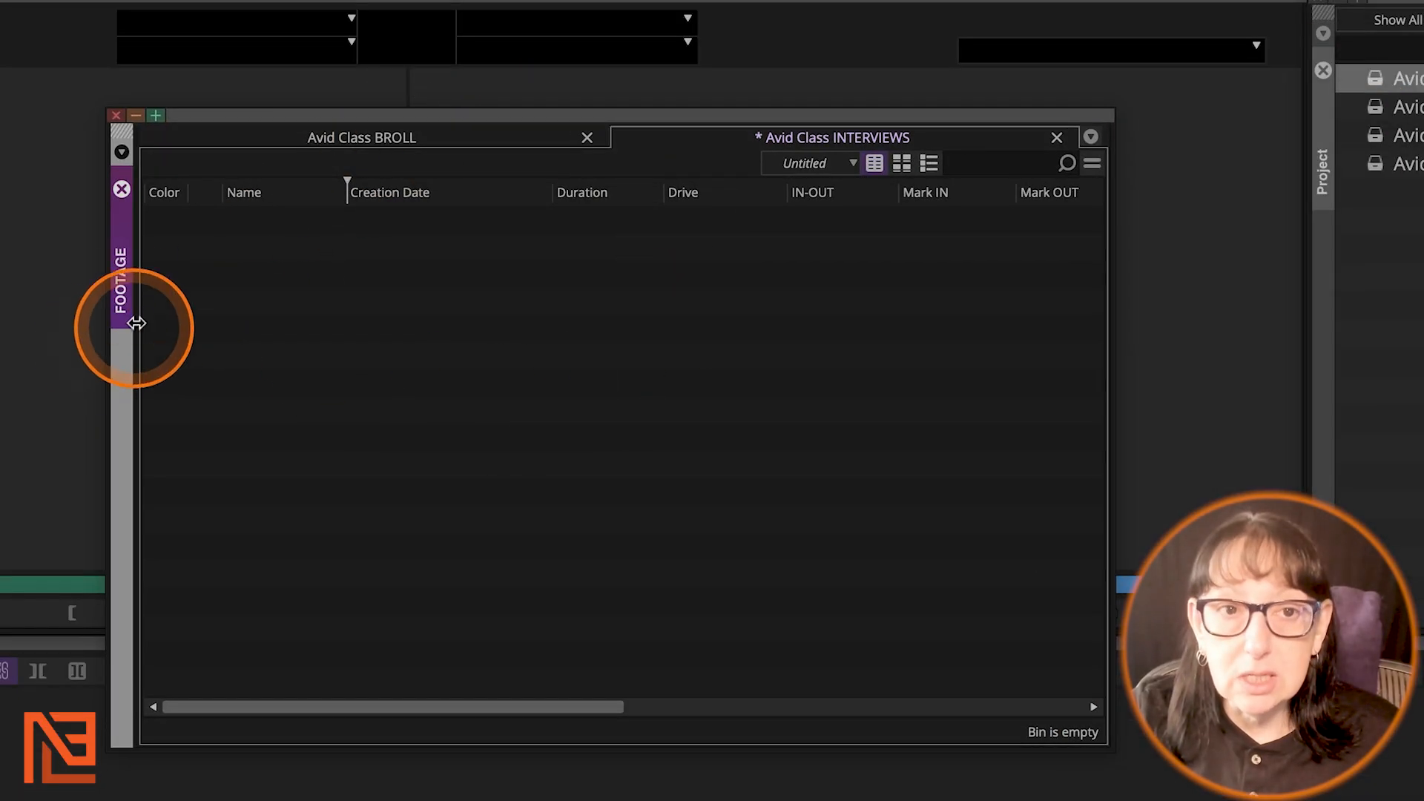
Step: Alternate between the BROLL and INTERVIEWS tabs in the floating FOOTAGE window, and reposition and resize the window
left_click(404, 137)
left_click(809, 139)
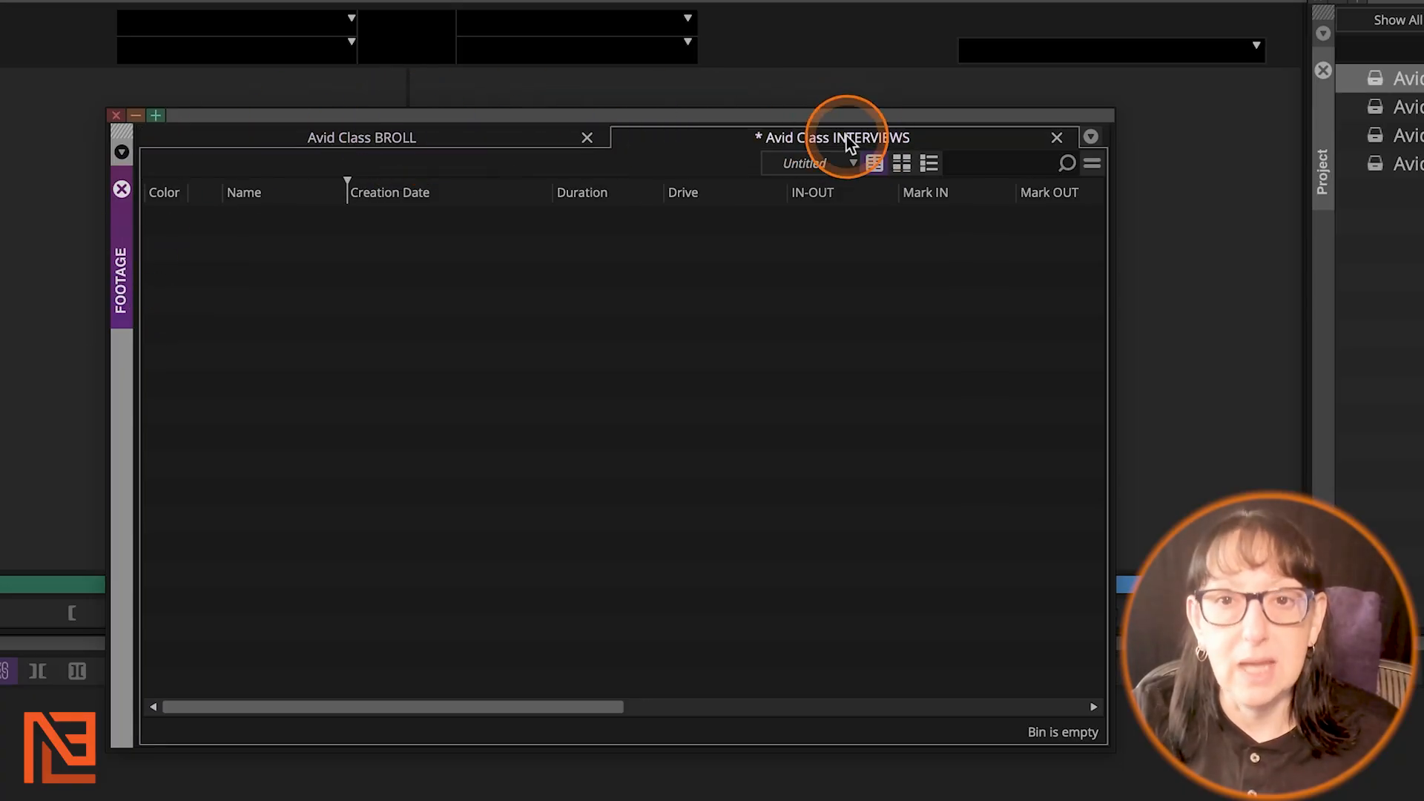
left_click(429, 144)
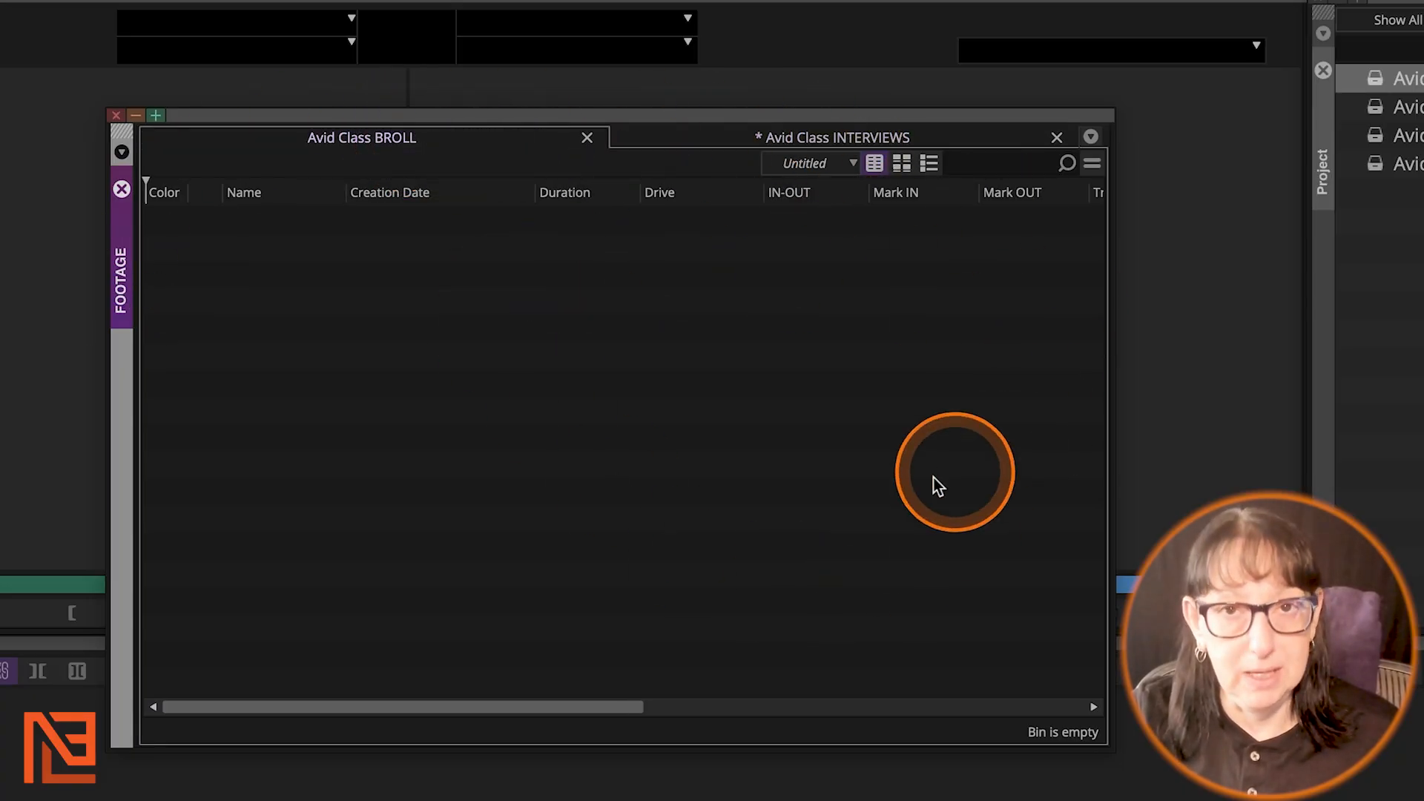
left_click_drag(515, 112, 537, 259)
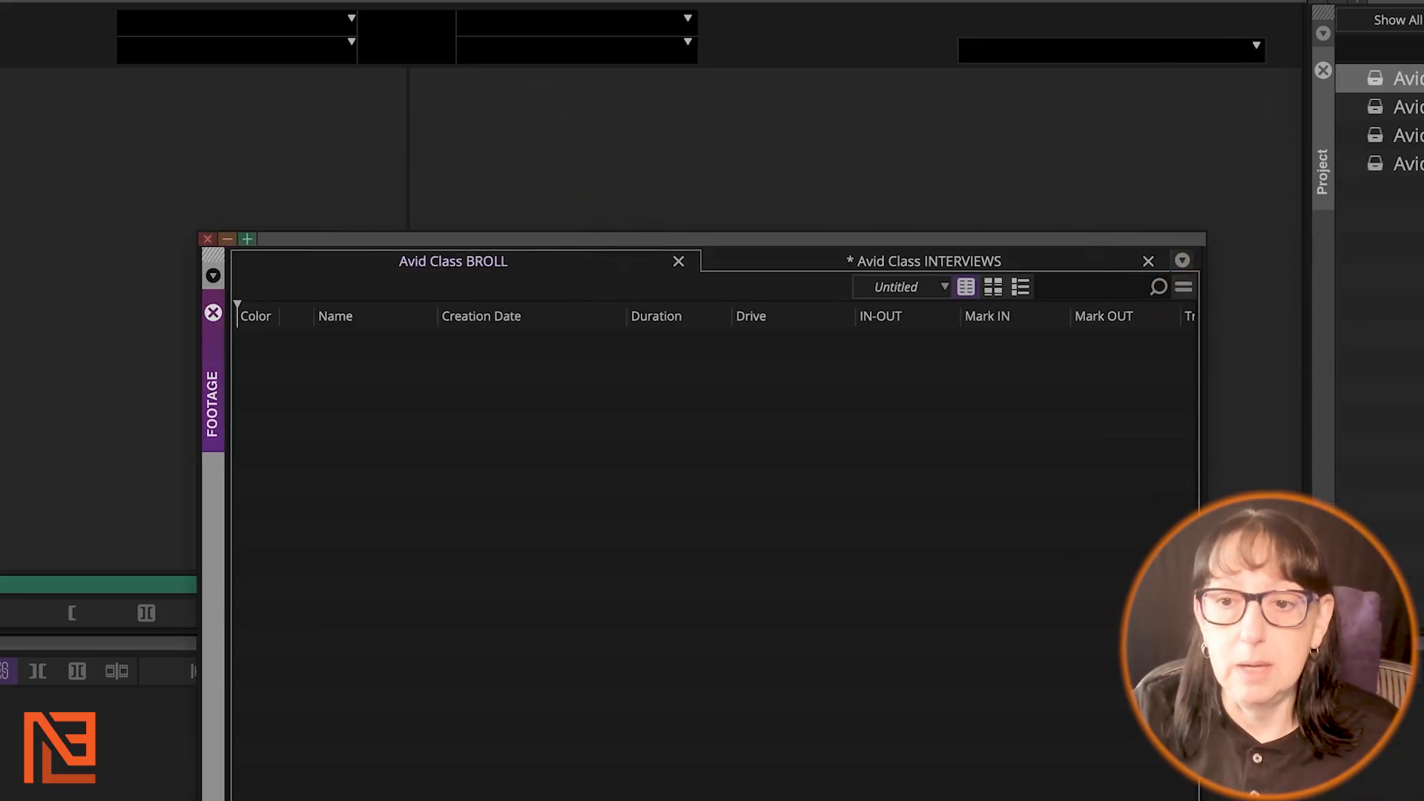
left_click_drag(1206, 800, 1237, 723)
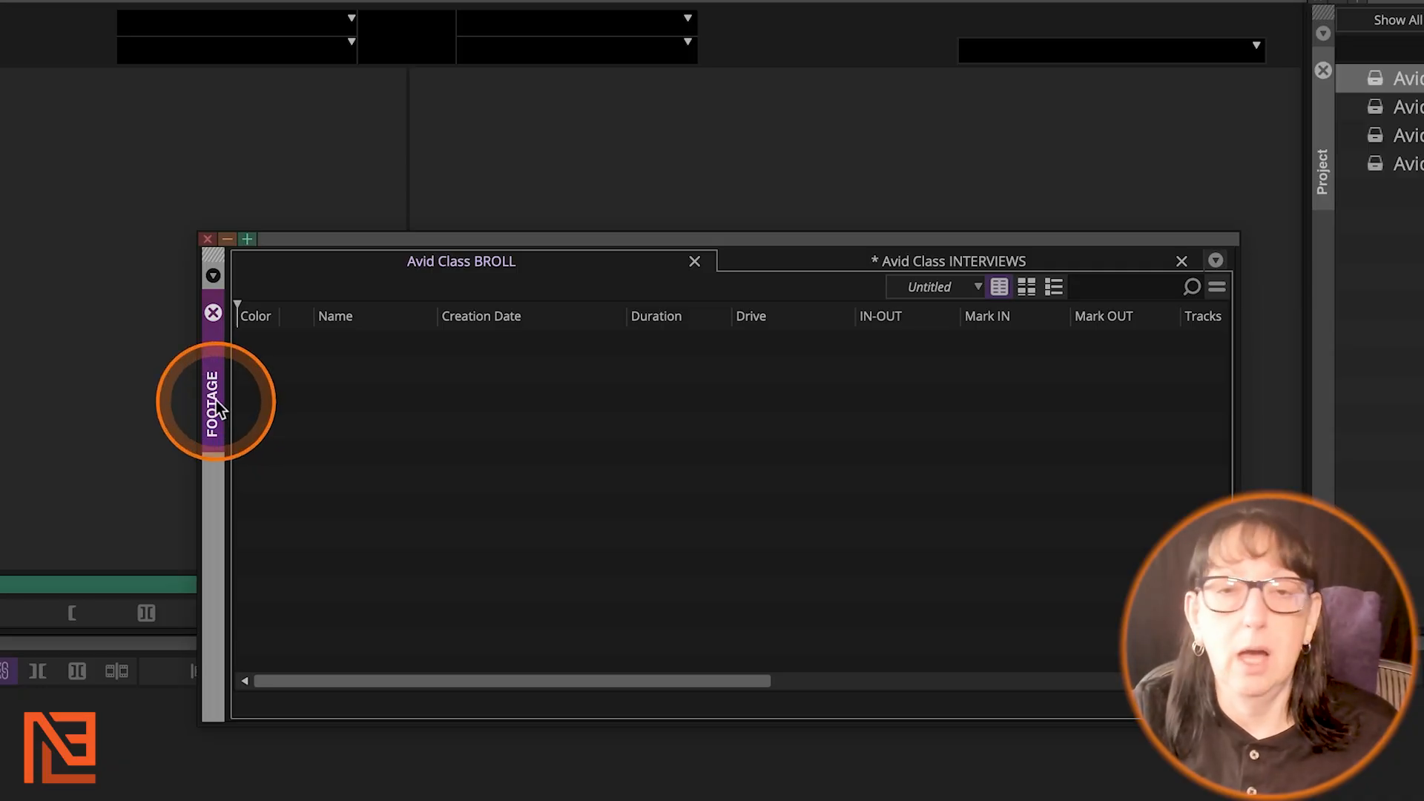
Step: Dock the FOOTAGE container alongside the Project window and float it back over the Composer
left_click_drag(215, 406, 1332, 335)
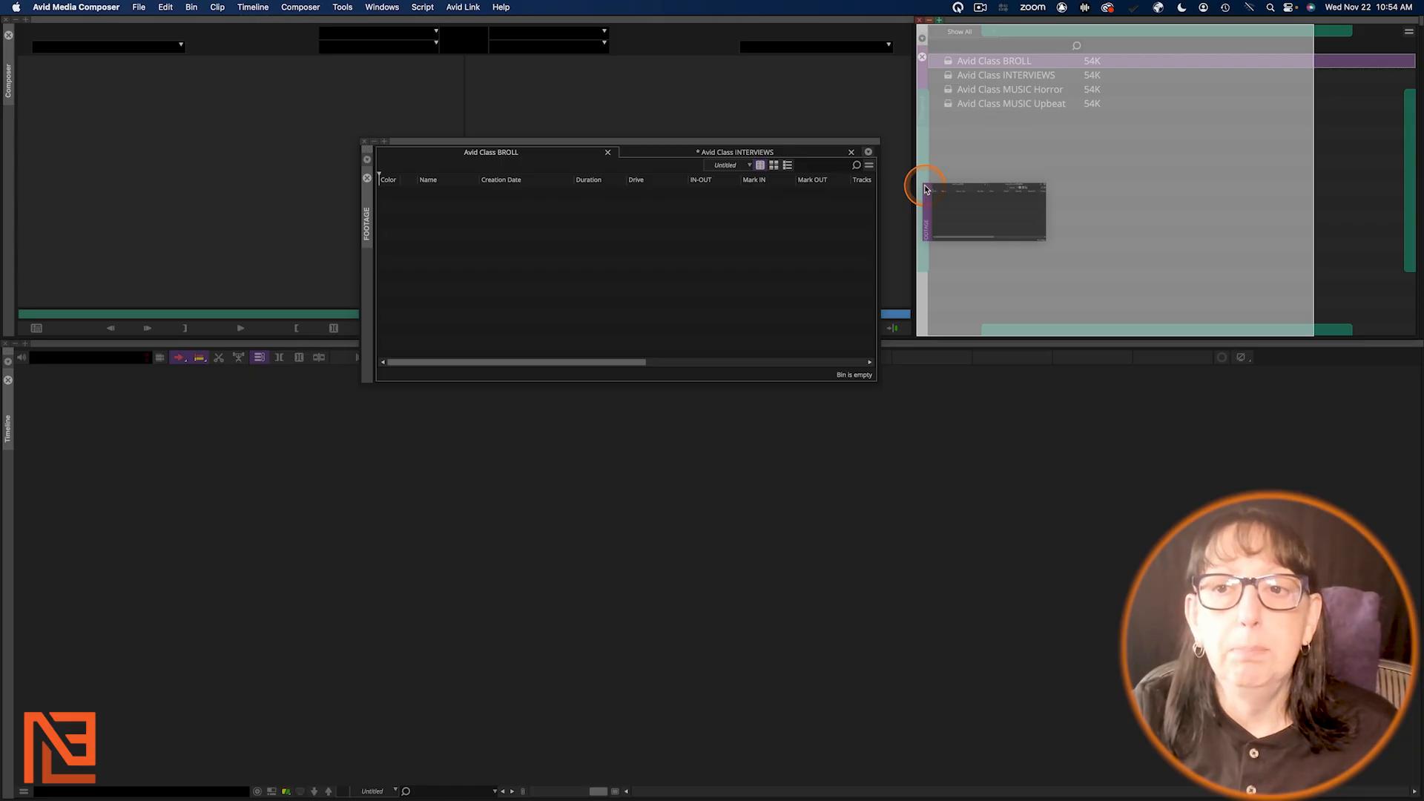
left_click_drag(926, 190, 467, 197)
left_click_drag(473, 271, 940, 130)
left_click(923, 143)
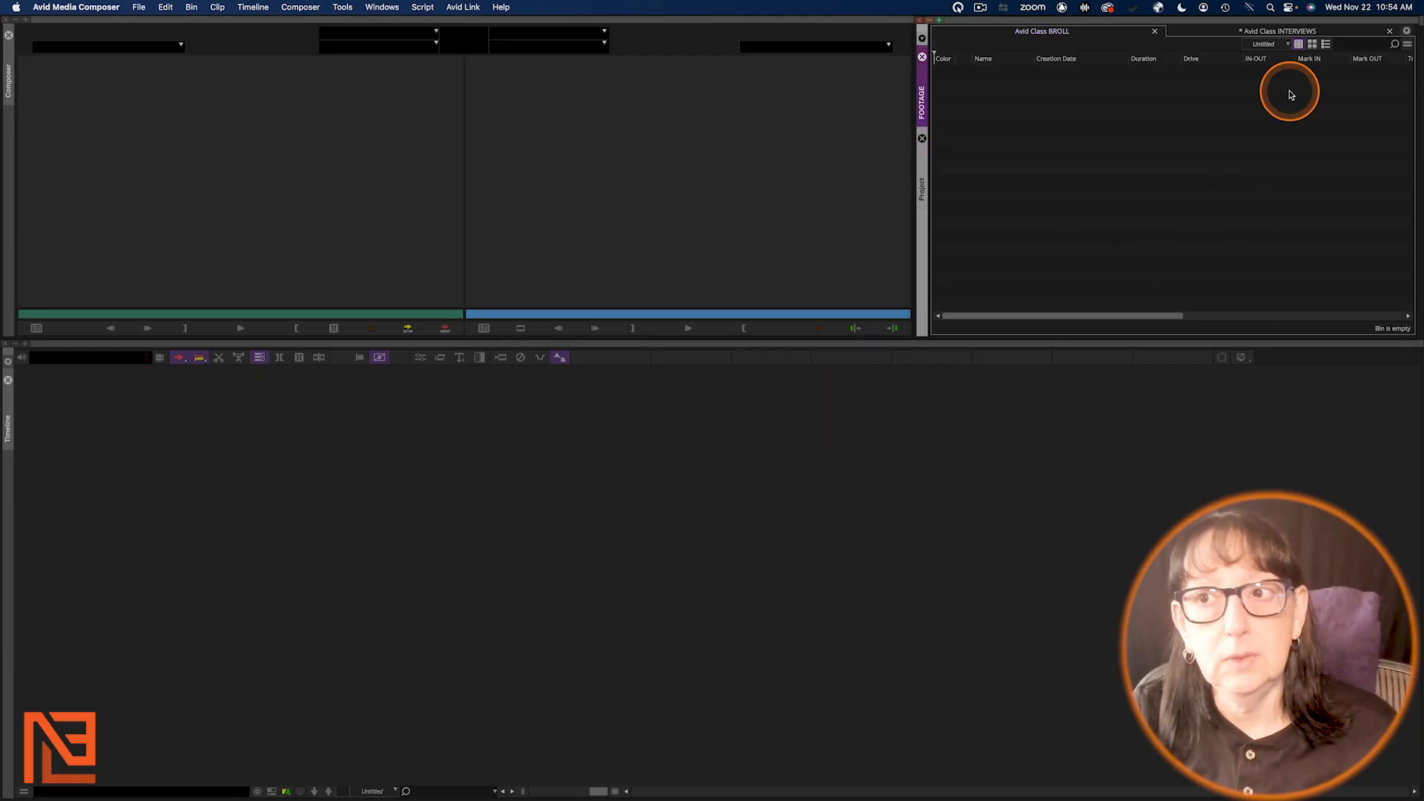
left_click(950, 115)
left_click_drag(1117, 28, 437, 105)
Step: Create a bin named Avid Class DRONE, dock it beneath the BROLL and INTERVIEWS tabs in the FOOTAGE window, and enlarge the window
right_click(980, 147)
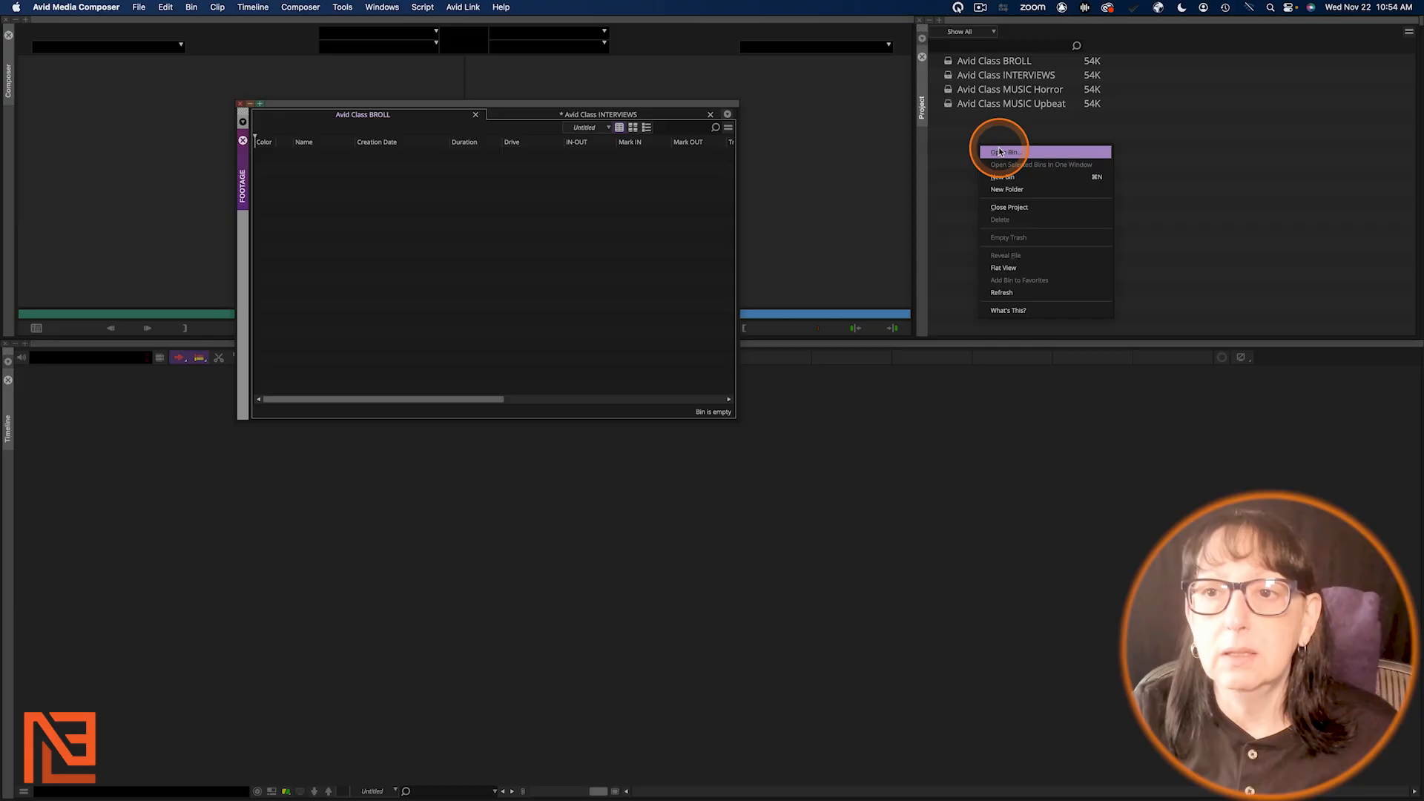
left_click(1006, 177)
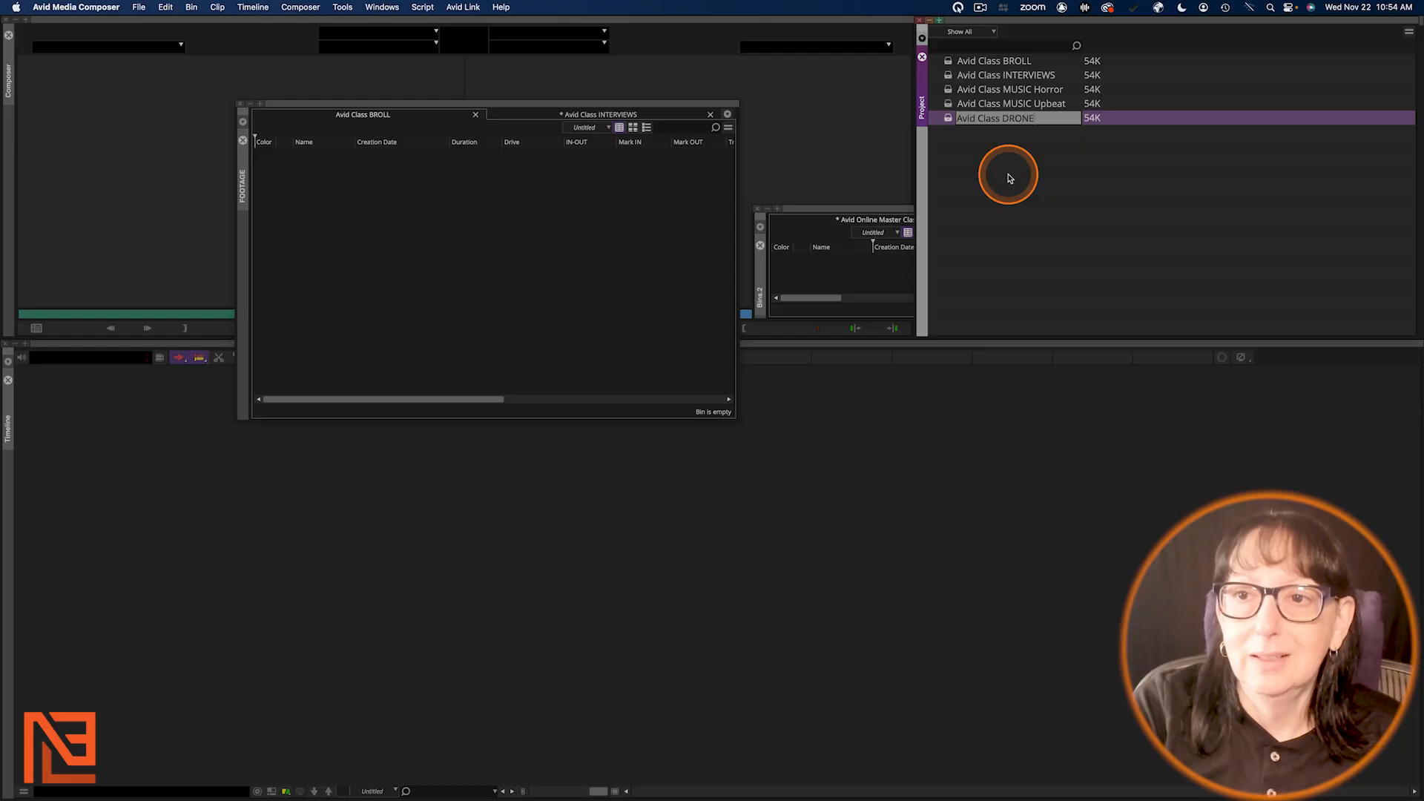
key("Return")
left_click_drag(853, 218, 508, 414)
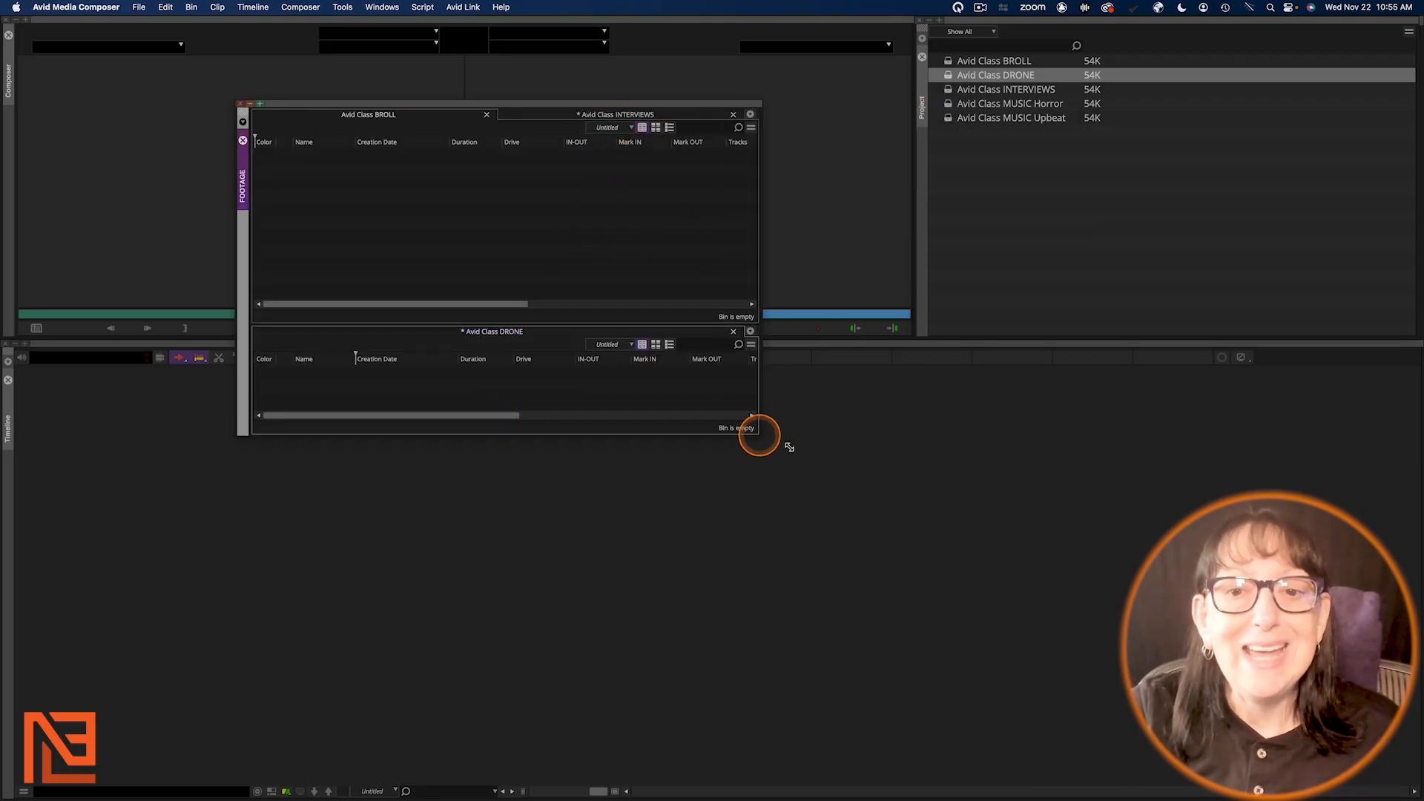
left_click_drag(758, 435, 885, 593)
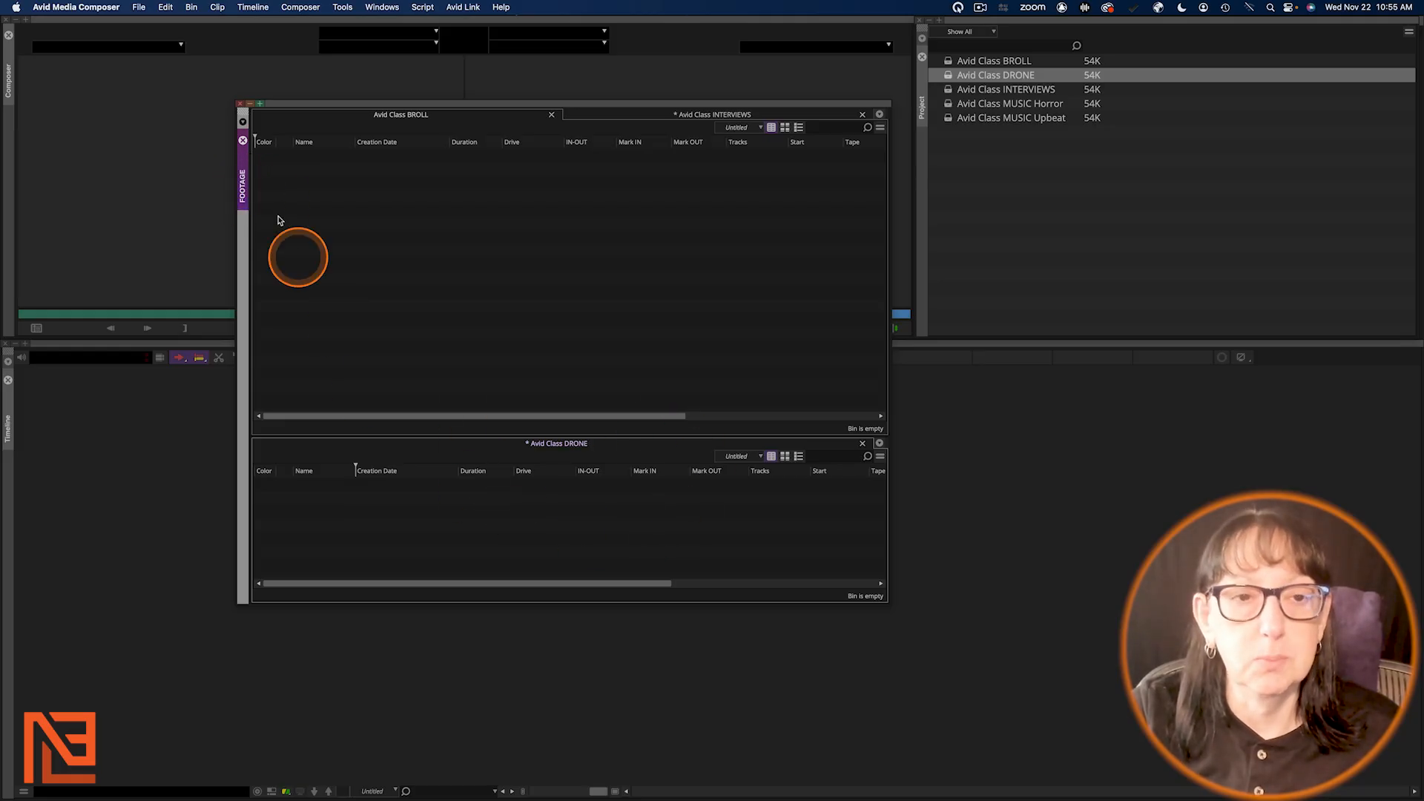
Step: Dock FOOTAGE with the Project window, adjust the divider above DRONE and show INTERVIEWS, and float the container again with a taller upper pane
left_click_drag(244, 184, 939, 165)
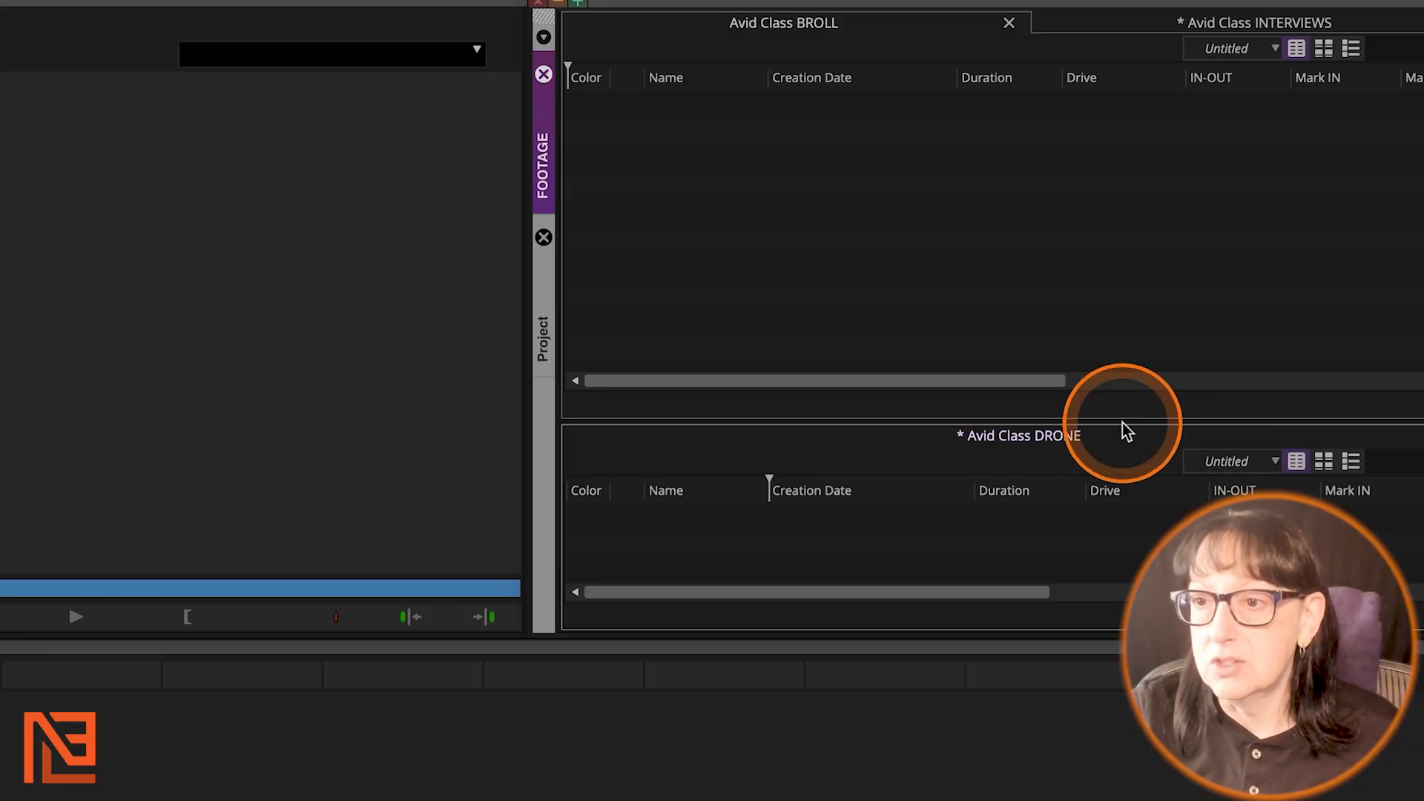
left_click_drag(1127, 422, 1116, 277)
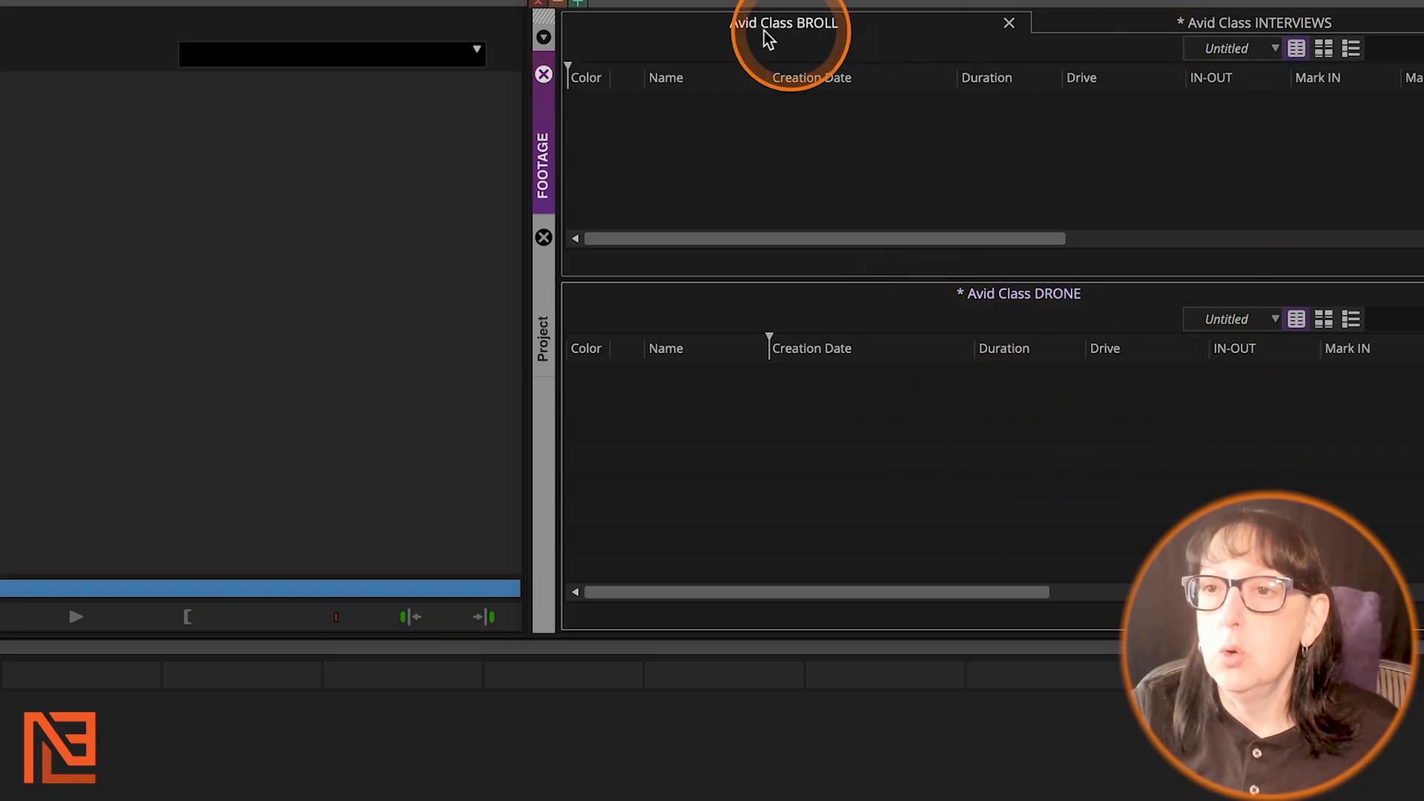
left_click(1261, 26)
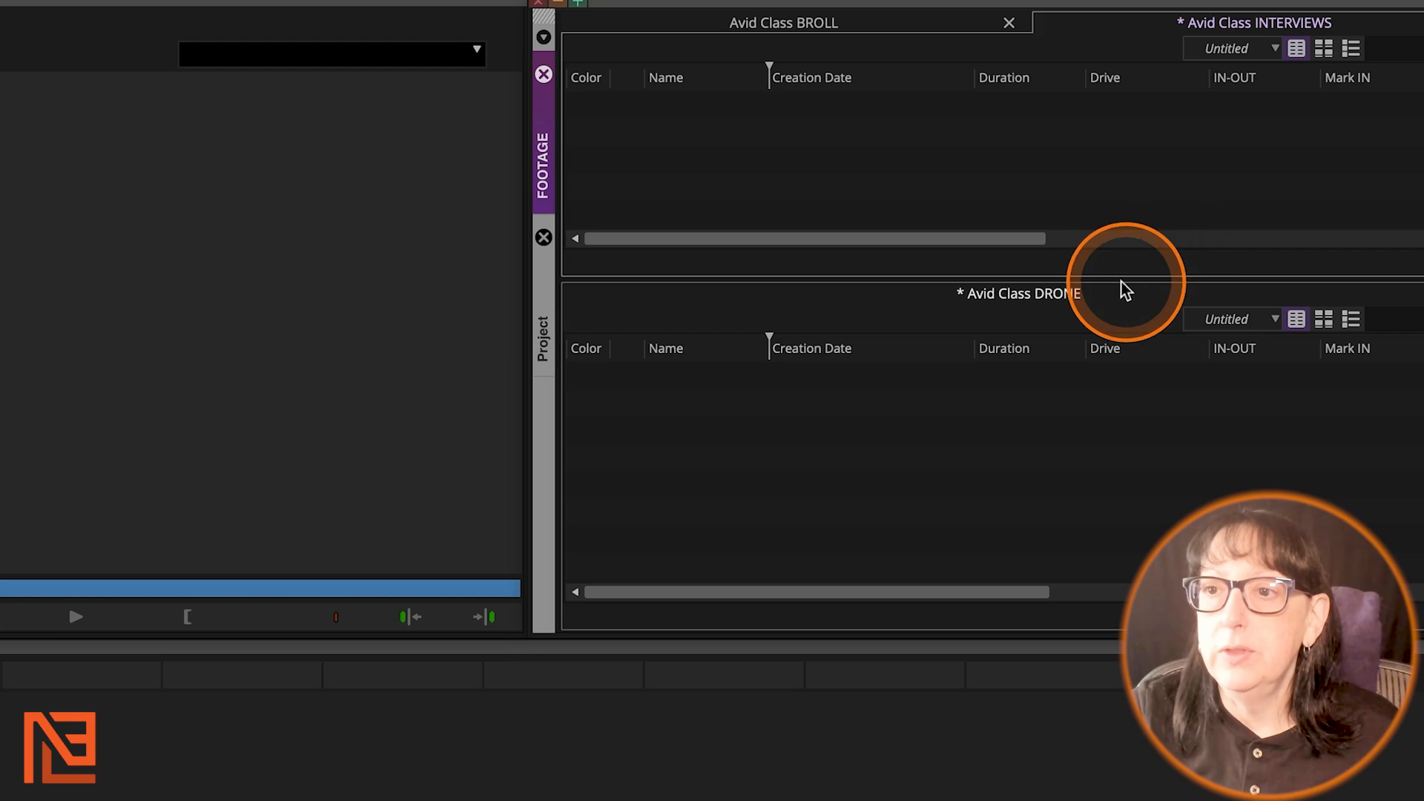
right_click(550, 158)
left_click(607, 205)
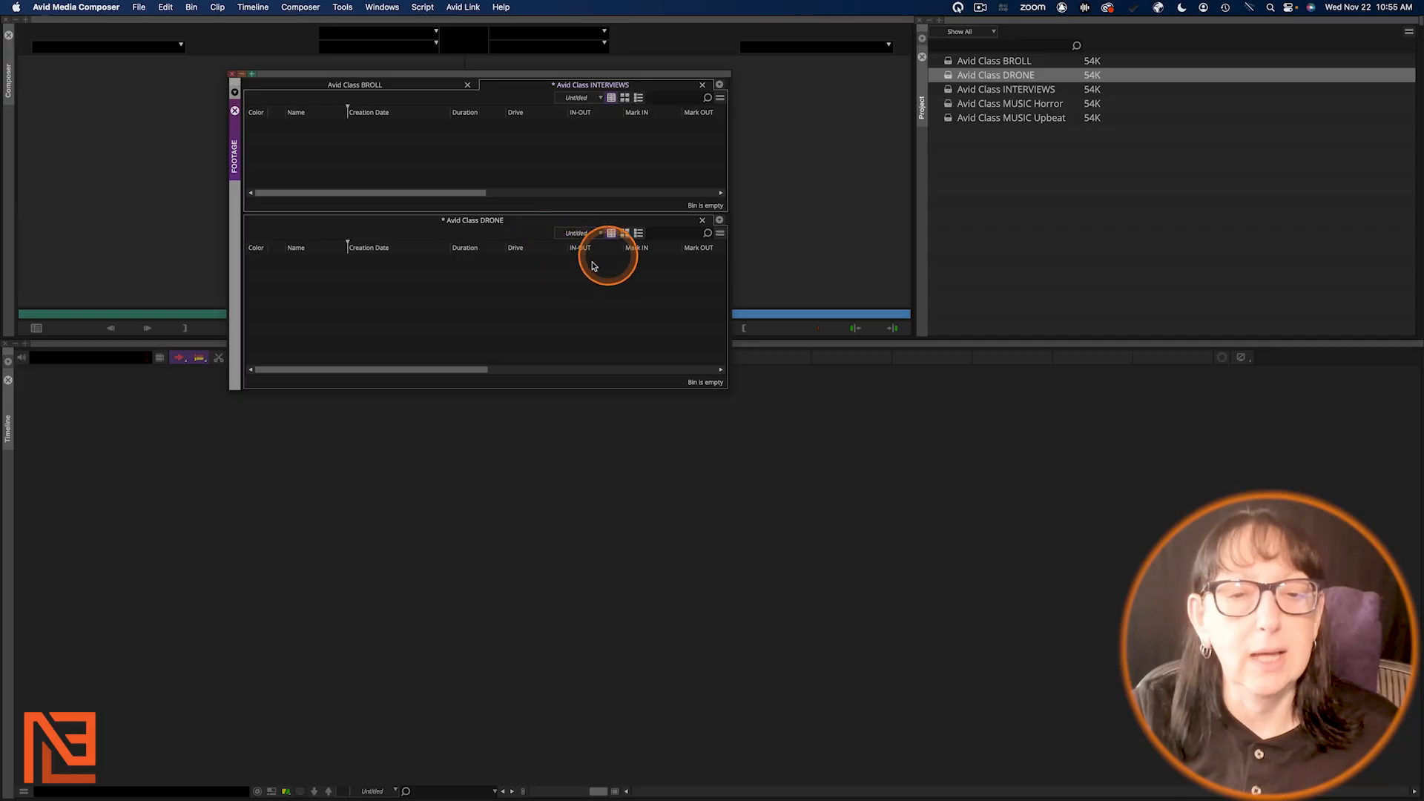
left_click_drag(563, 214, 575, 258)
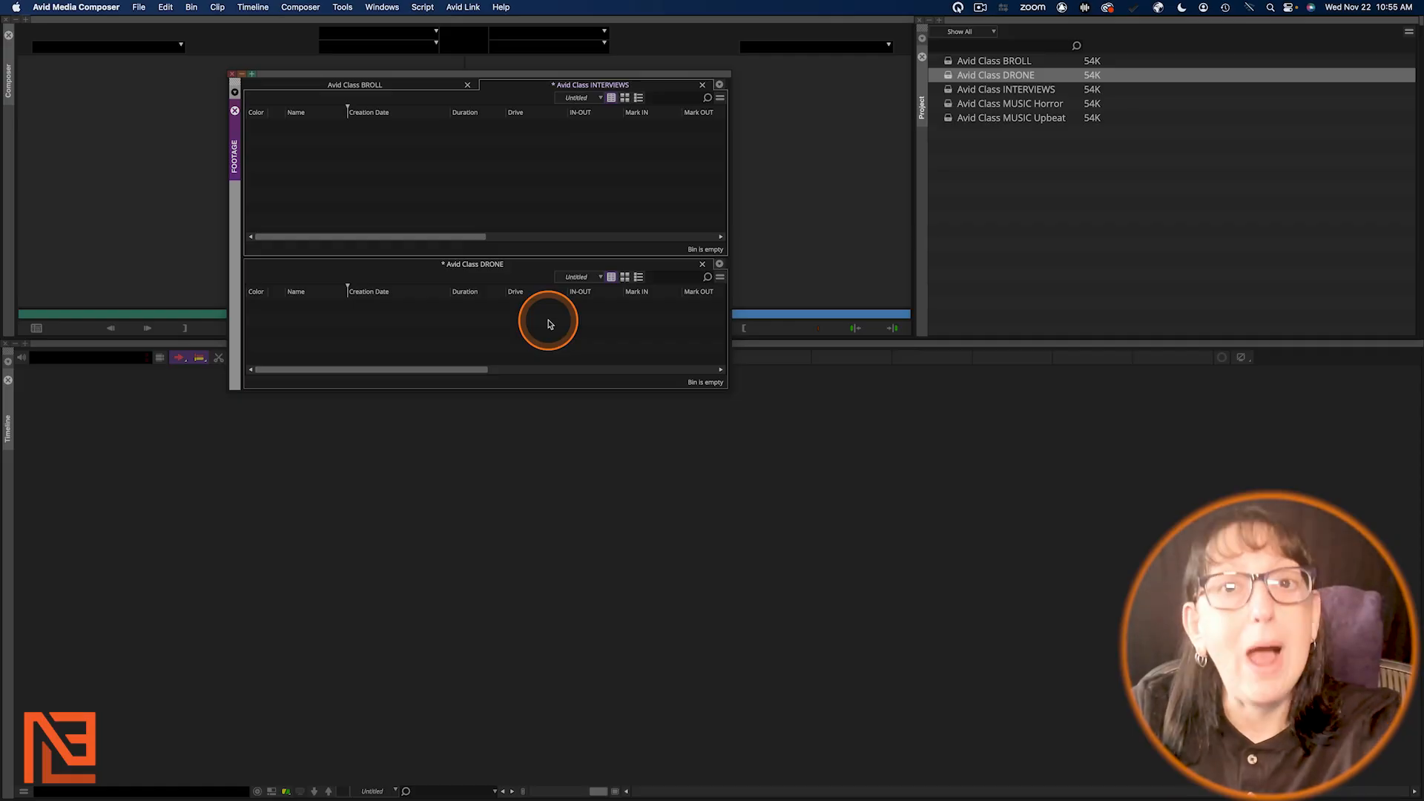
Step: Place the DRONE bin side by side with the tabbed pane, widen that pane, and tab DRONE between BROLL and INTERVIEWS
left_click_drag(504, 258, 729, 145)
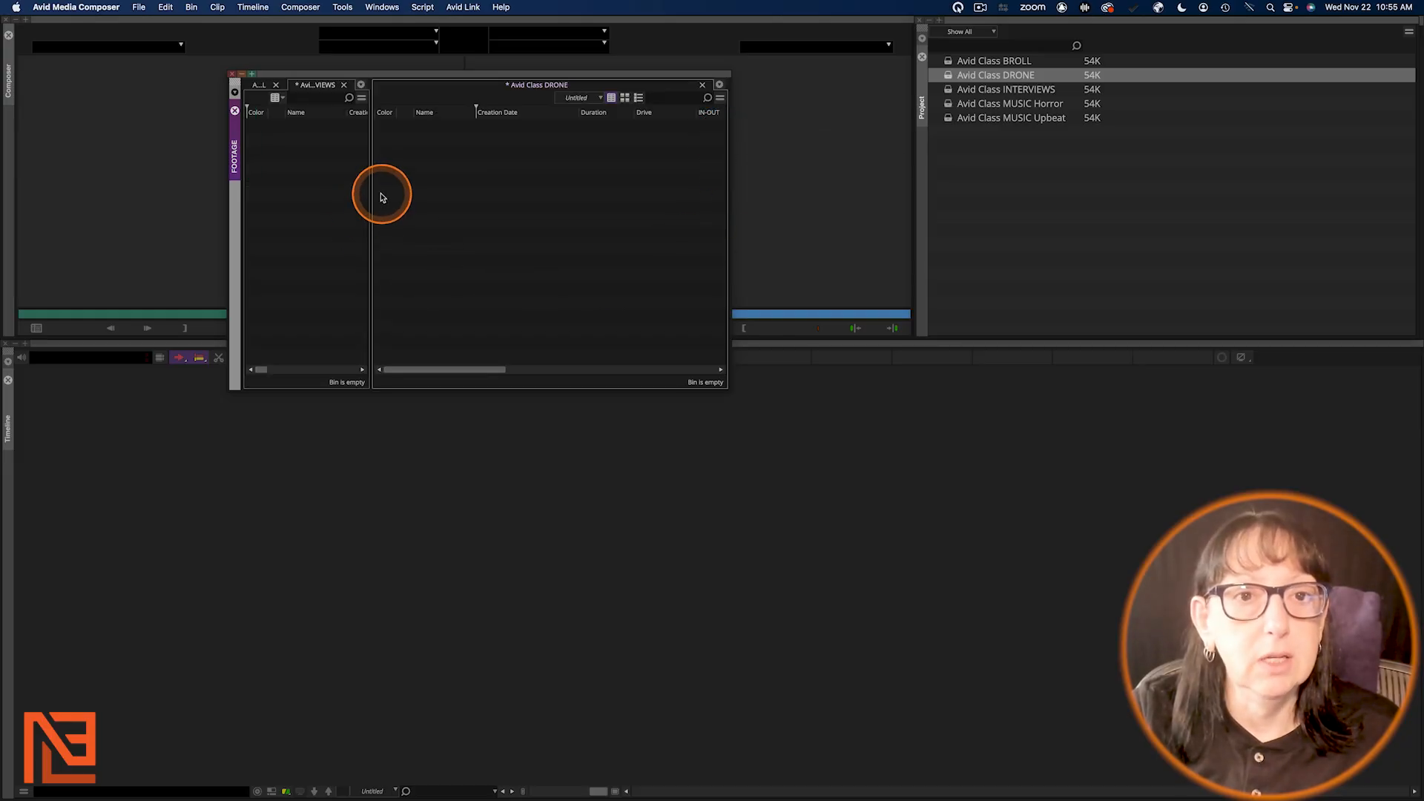
left_click_drag(370, 193, 552, 194)
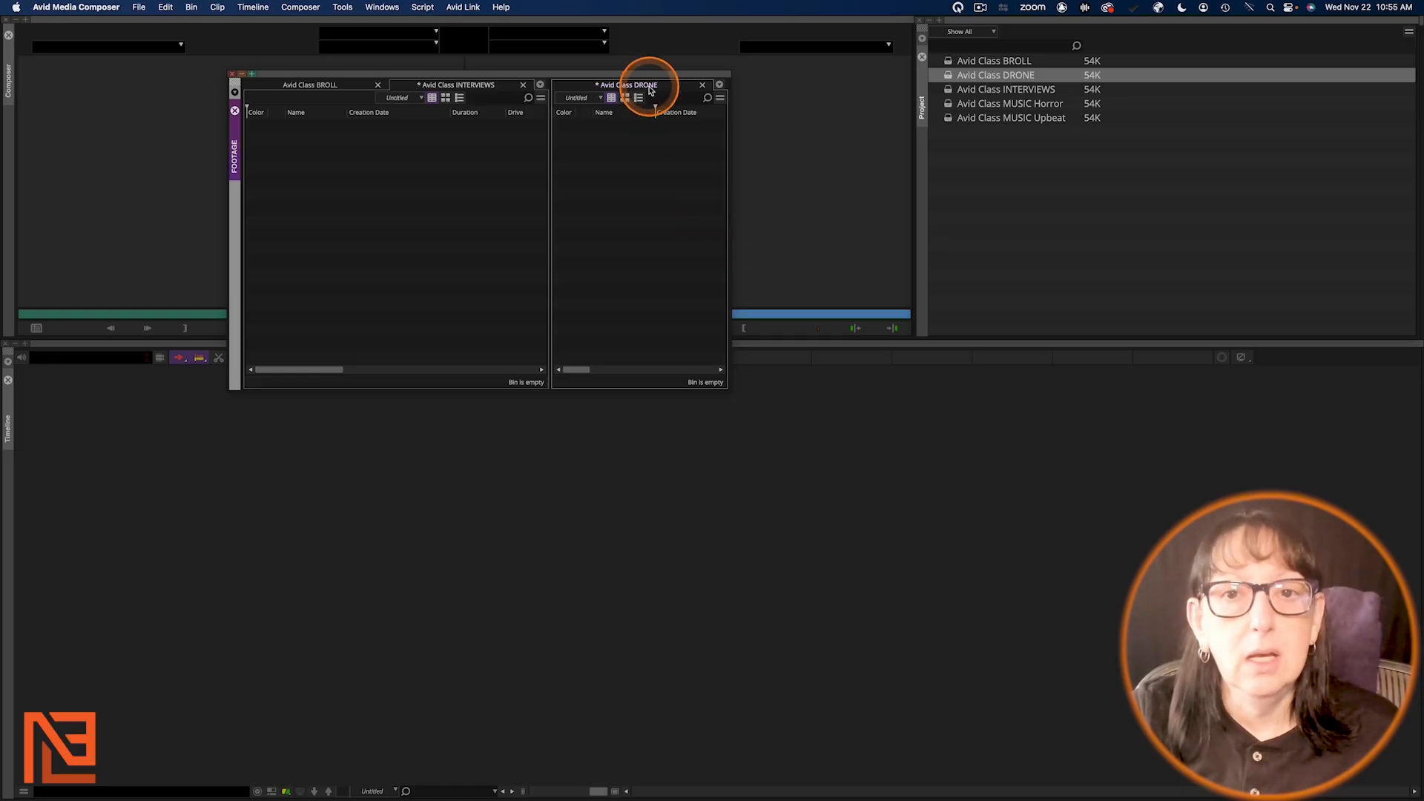
left_click_drag(645, 87, 470, 86)
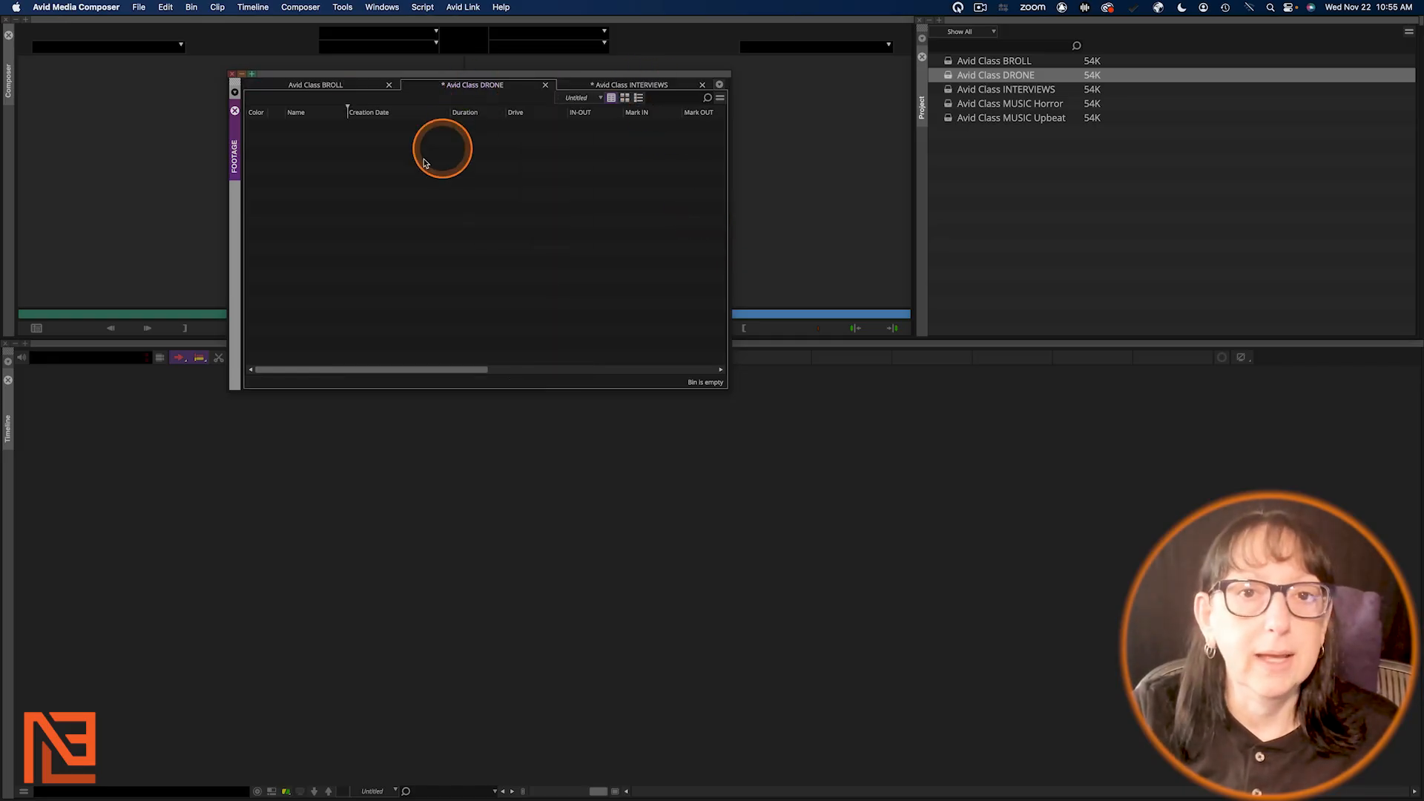
Step: Dock the FOOTAGE container with the Project window, order Project above FOOTAGE, and show the FOOTAGE bins
left_click_drag(236, 153, 923, 153)
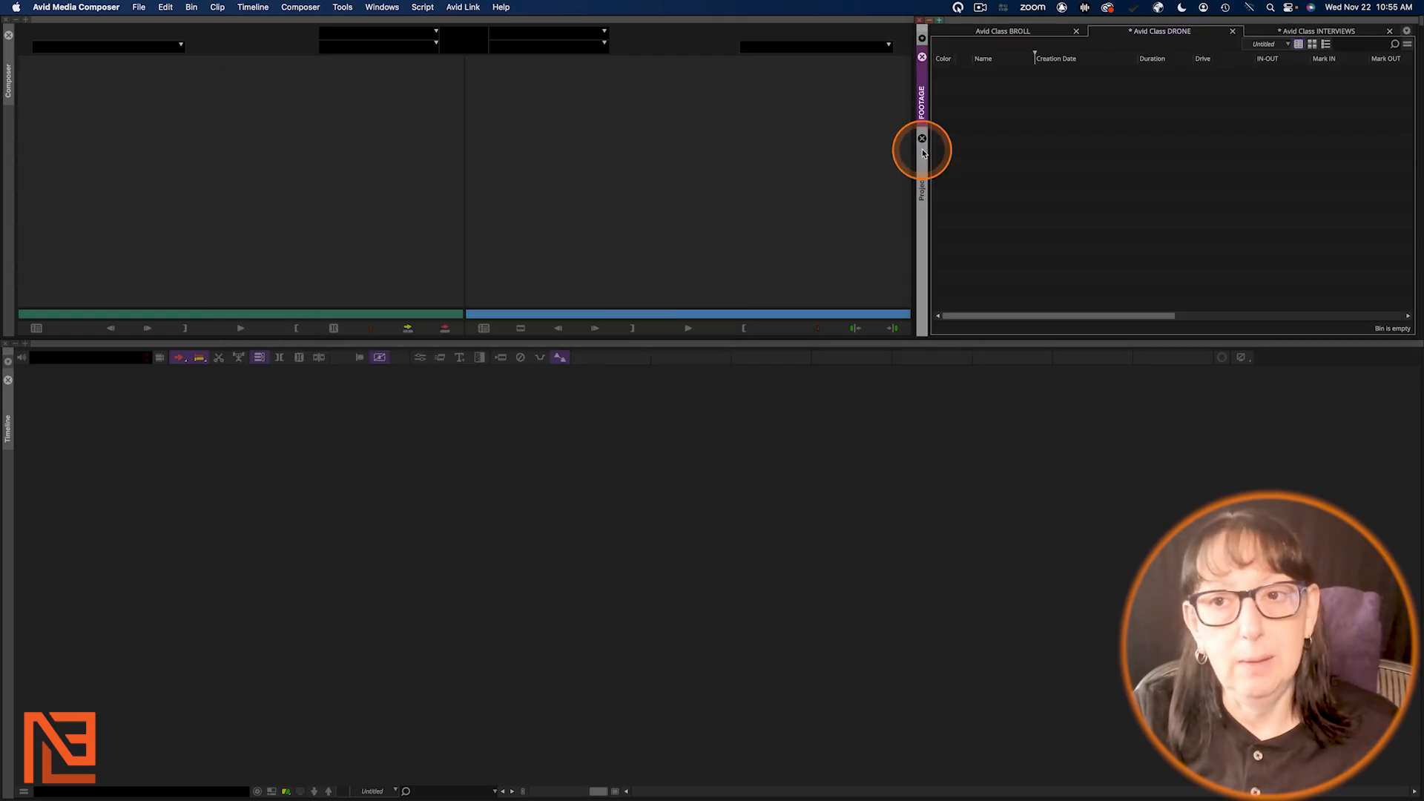
left_click(923, 185)
left_click_drag(921, 181, 922, 117)
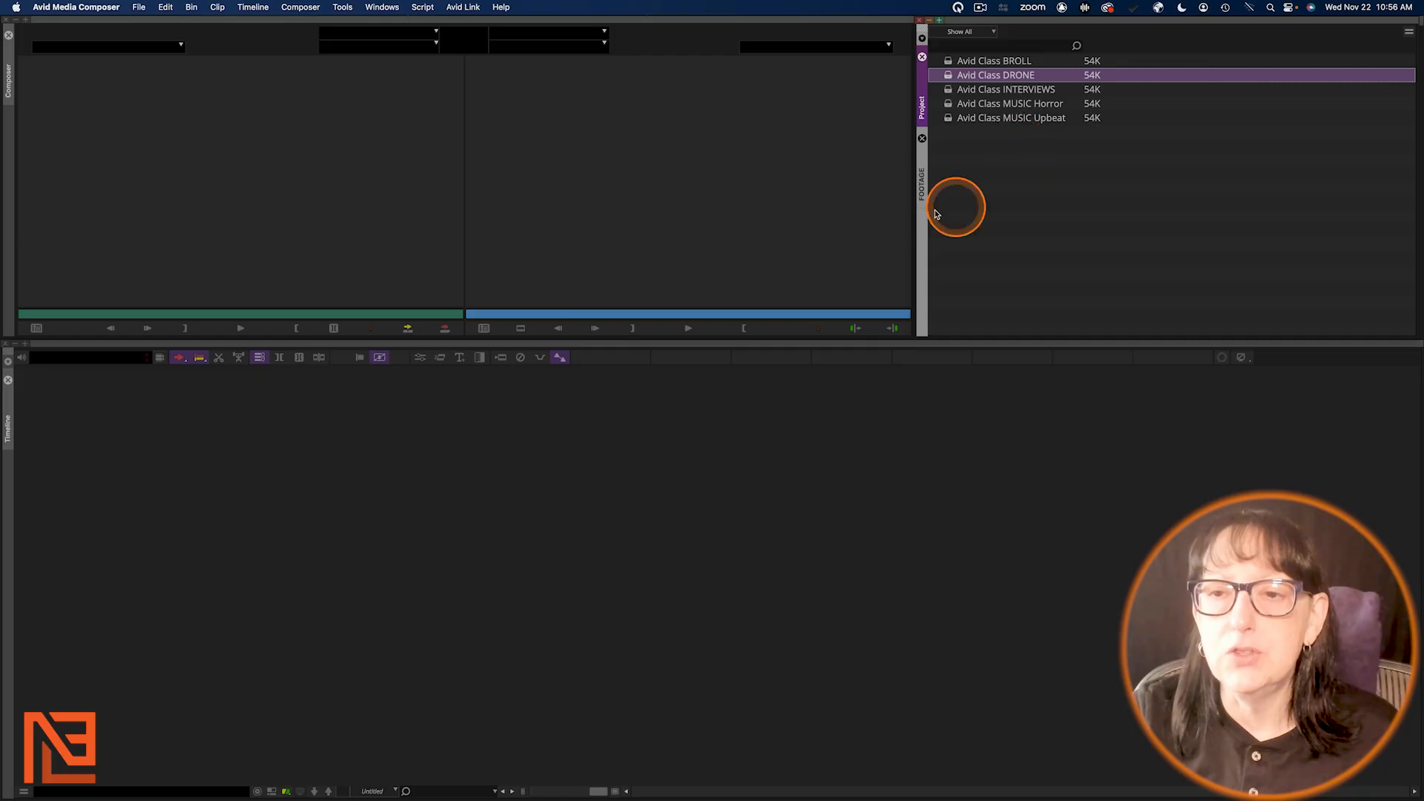
left_click(922, 180)
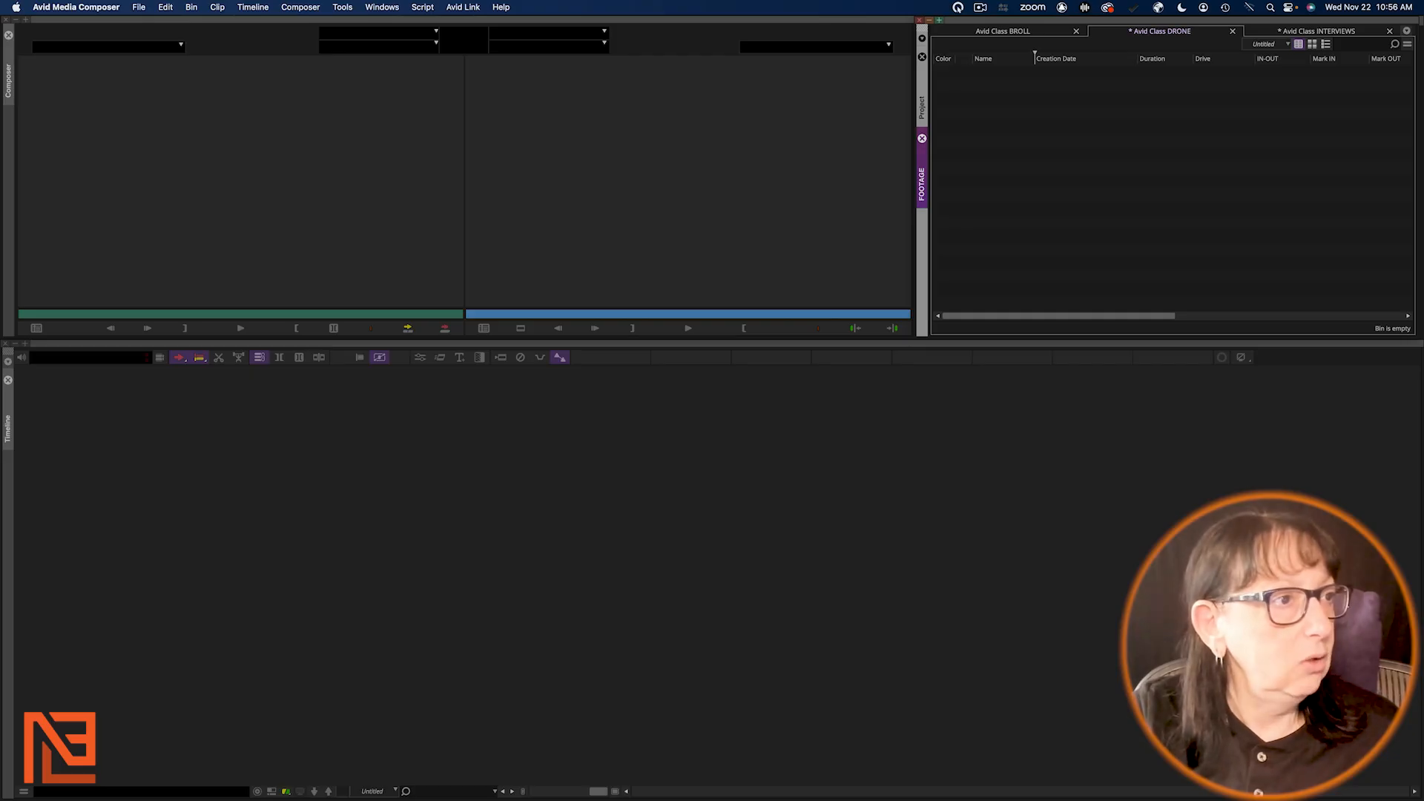
Step: Bring the MUSIC Horror and MUSIC Upbeat bin windows into the workspace and dock the MUSIC Horror container below FOOTAGE
left_click(629, 118)
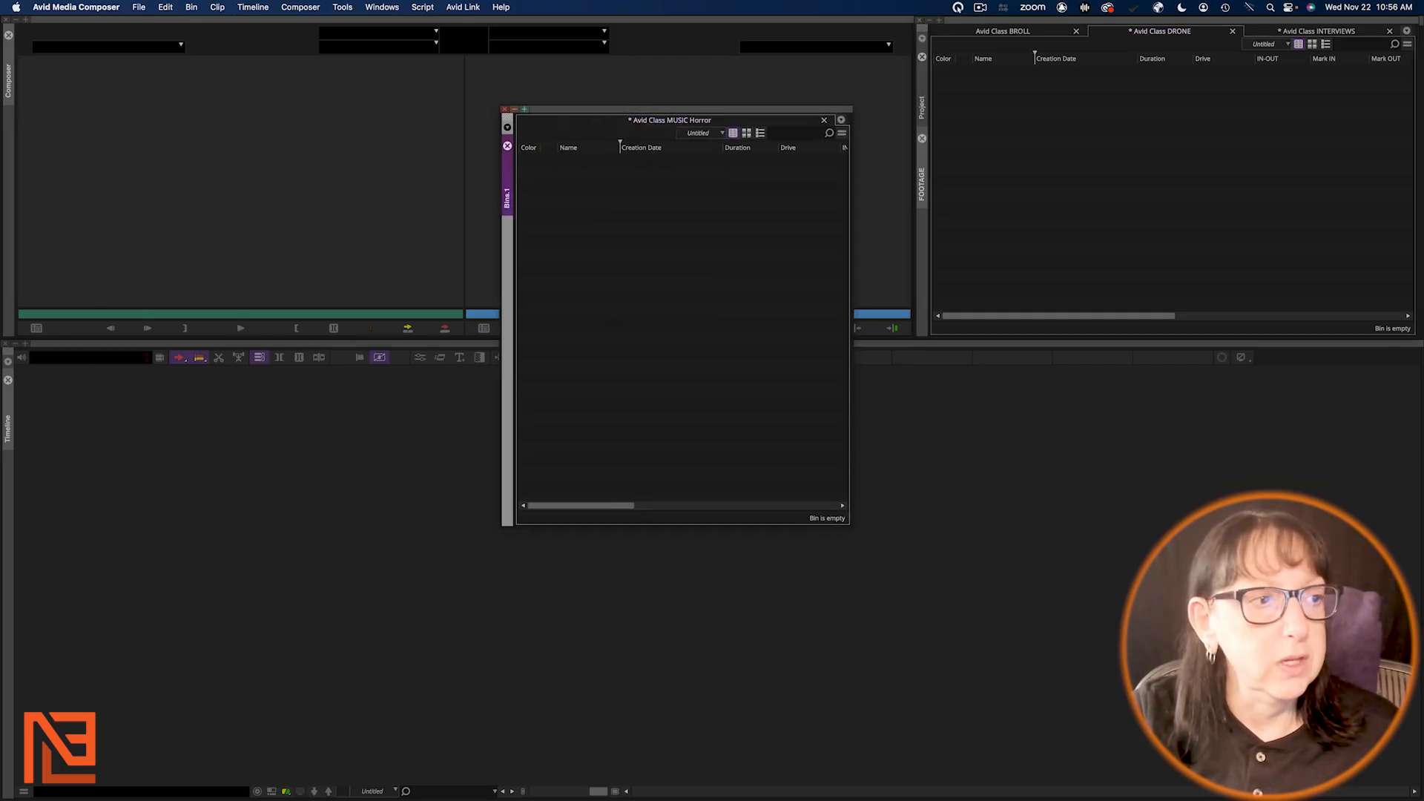
left_click_drag(22, 309, 433, 338)
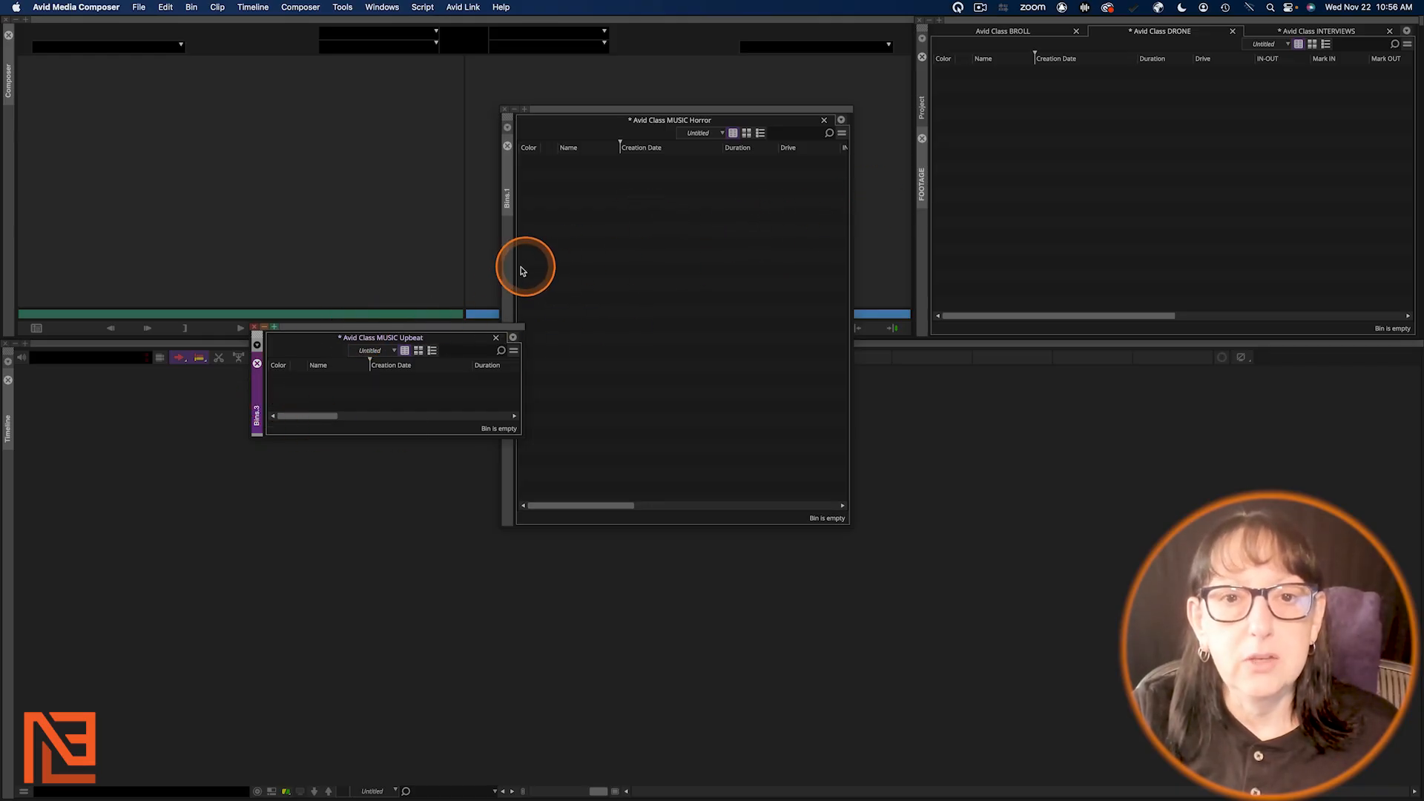
left_click(507, 193)
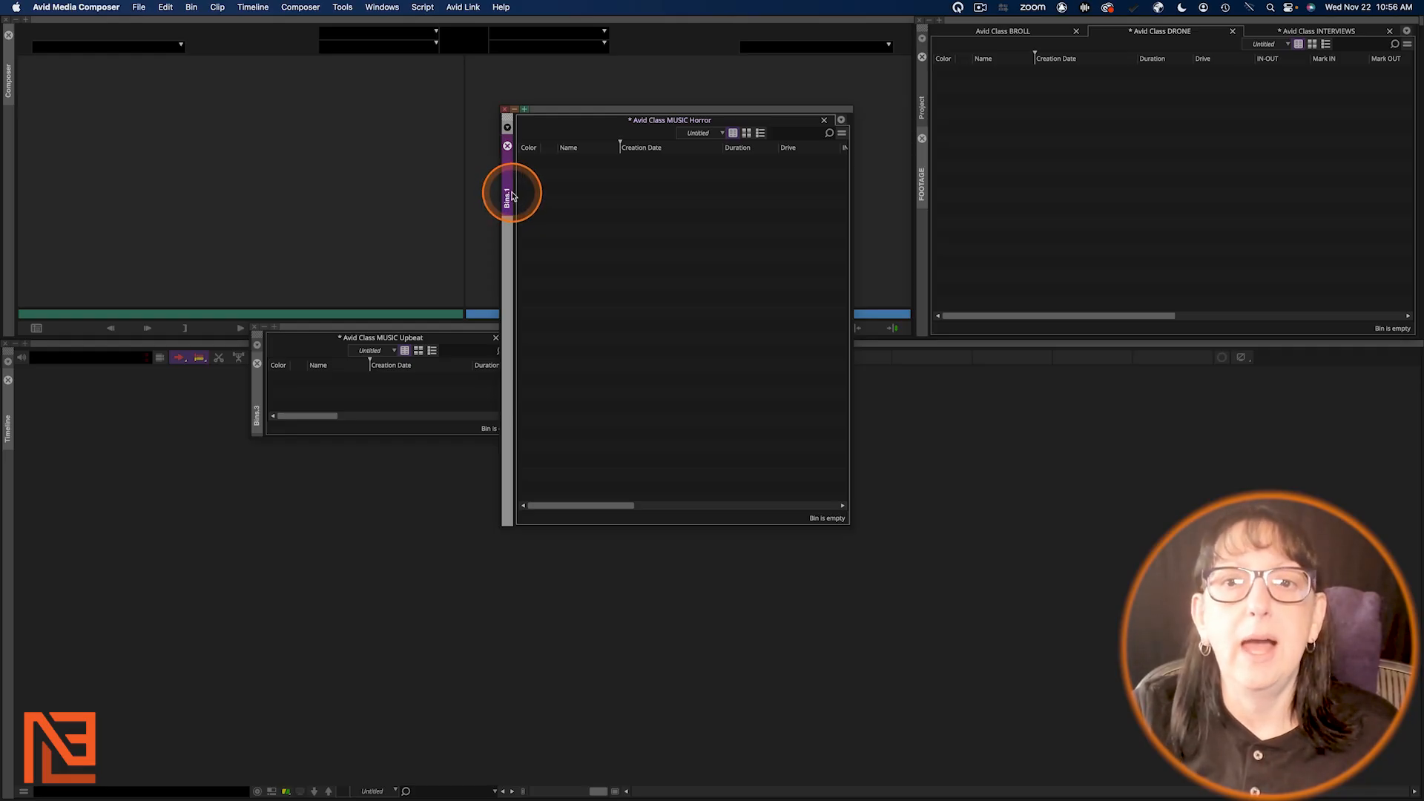
left_click_drag(519, 198, 932, 238)
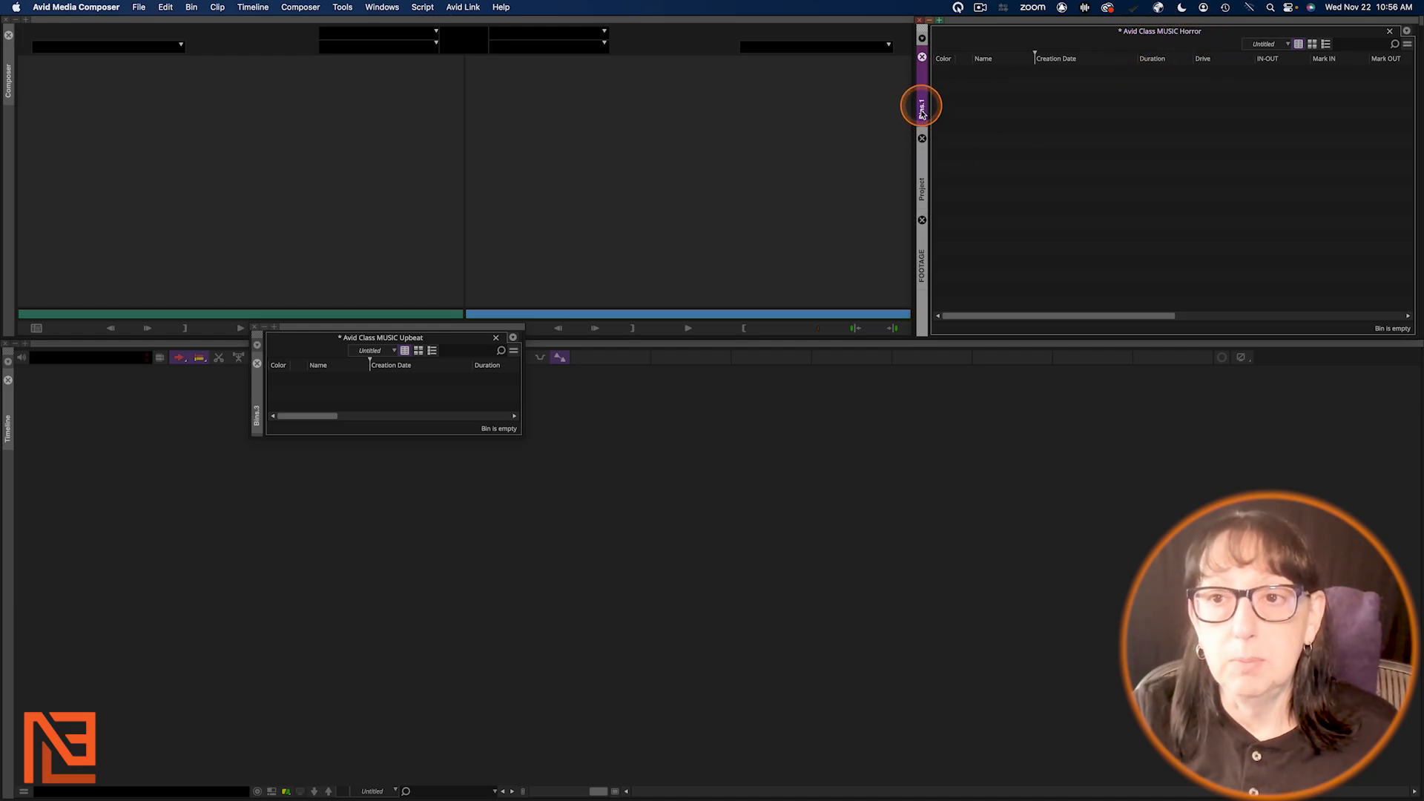
left_click_drag(922, 148, 923, 279)
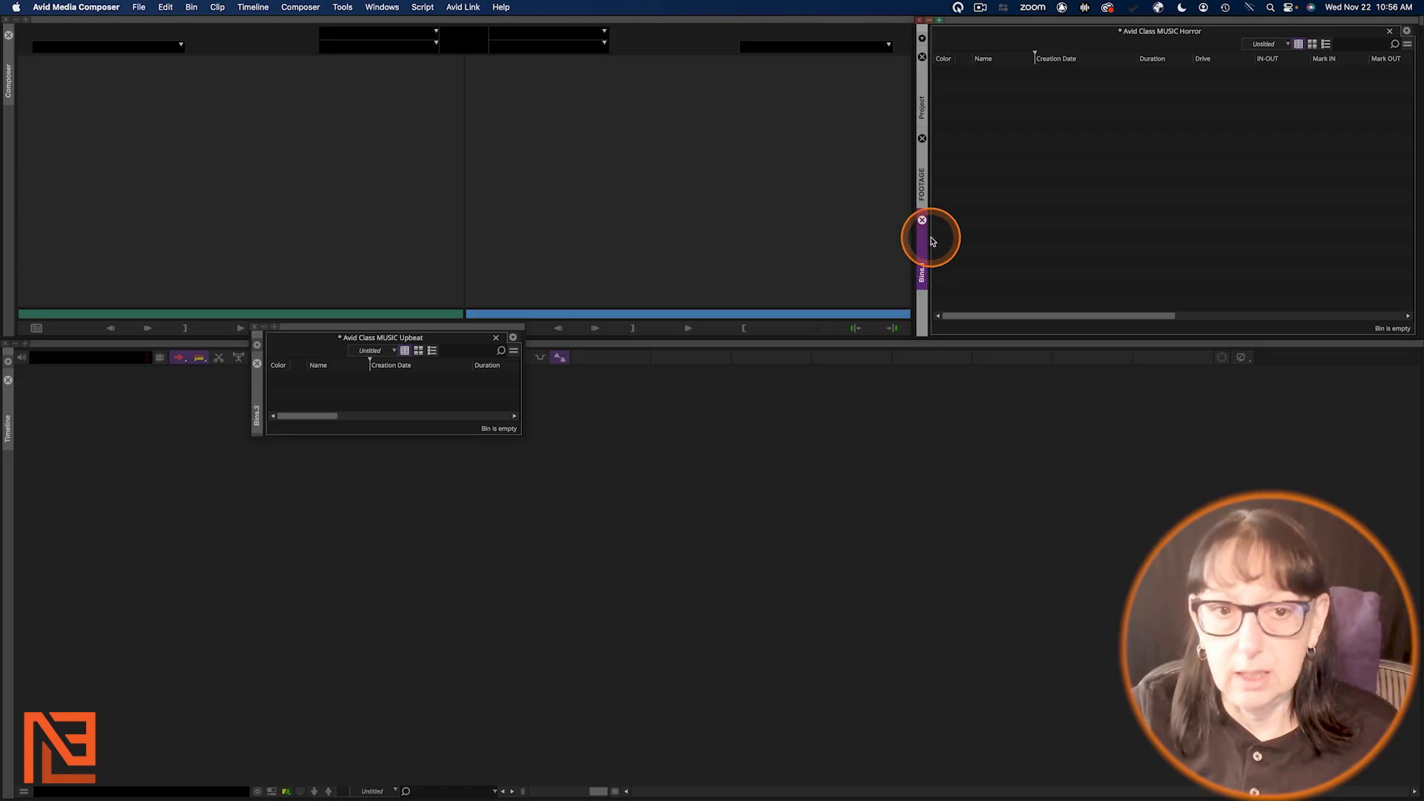
Step: Add the MUSIC Upbeat bin as a tab beside MUSIC Horror in the Bins.1 container and show MUSIC Horror
left_click_drag(431, 330, 1195, 38)
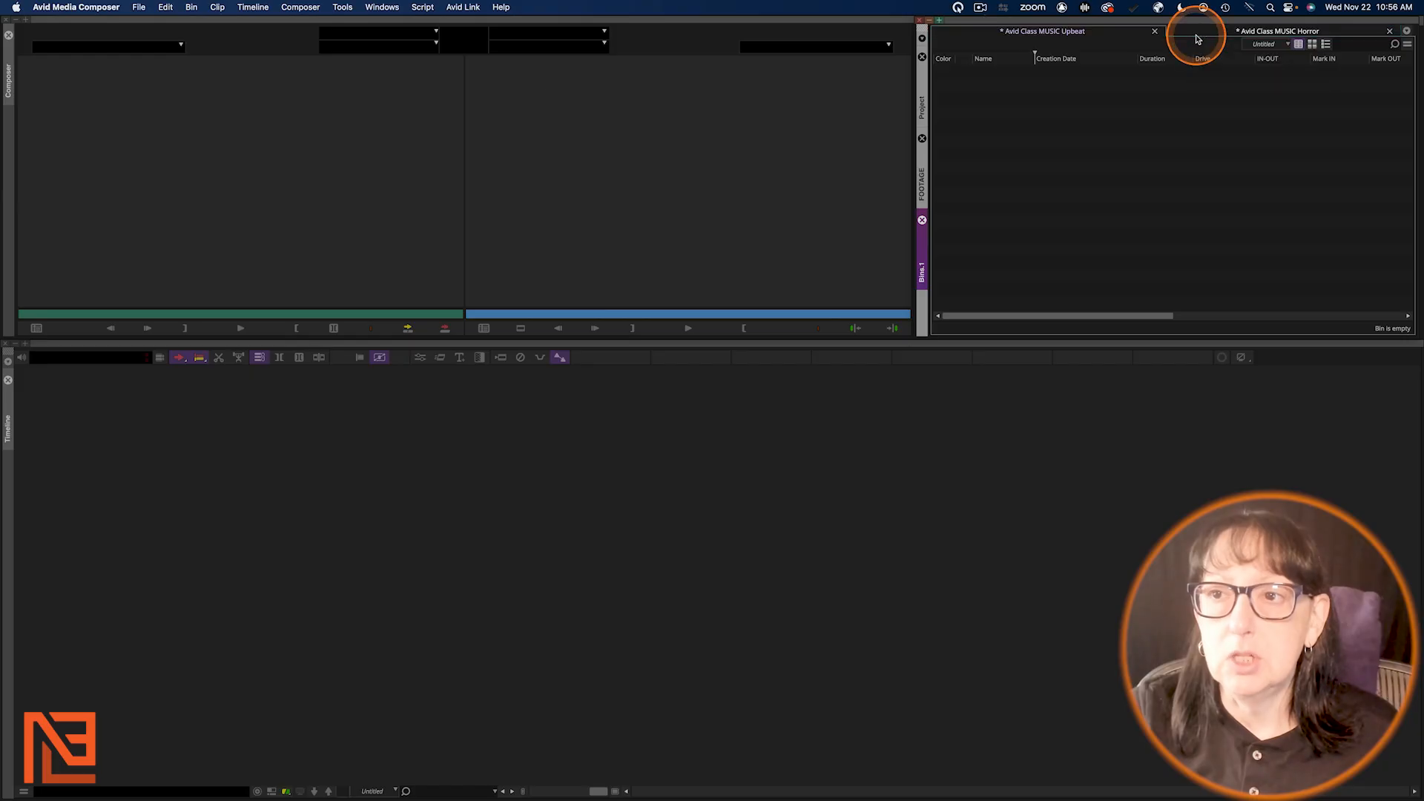
left_click(1281, 30)
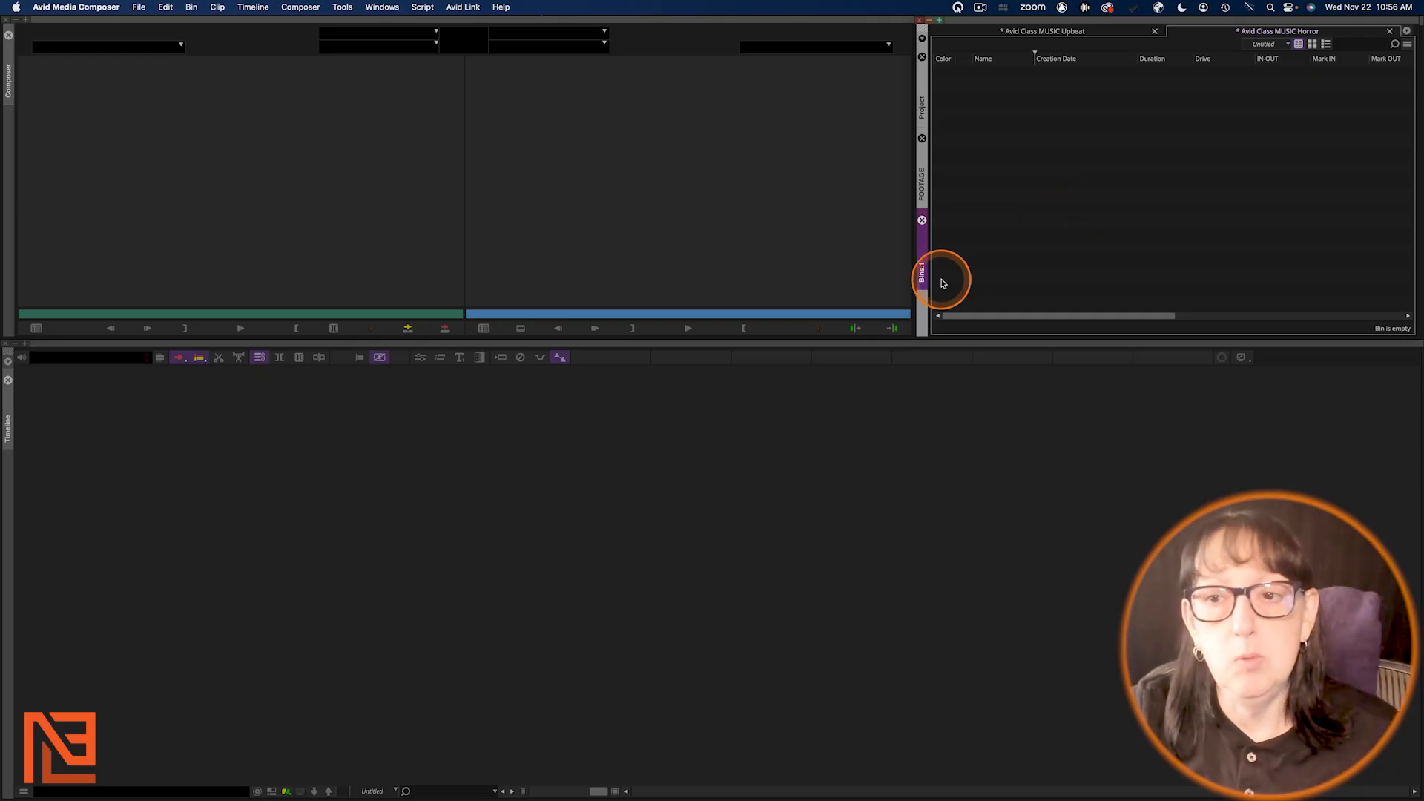
Step: Rename the Bins.1 container as MUSIC
right_click(924, 264)
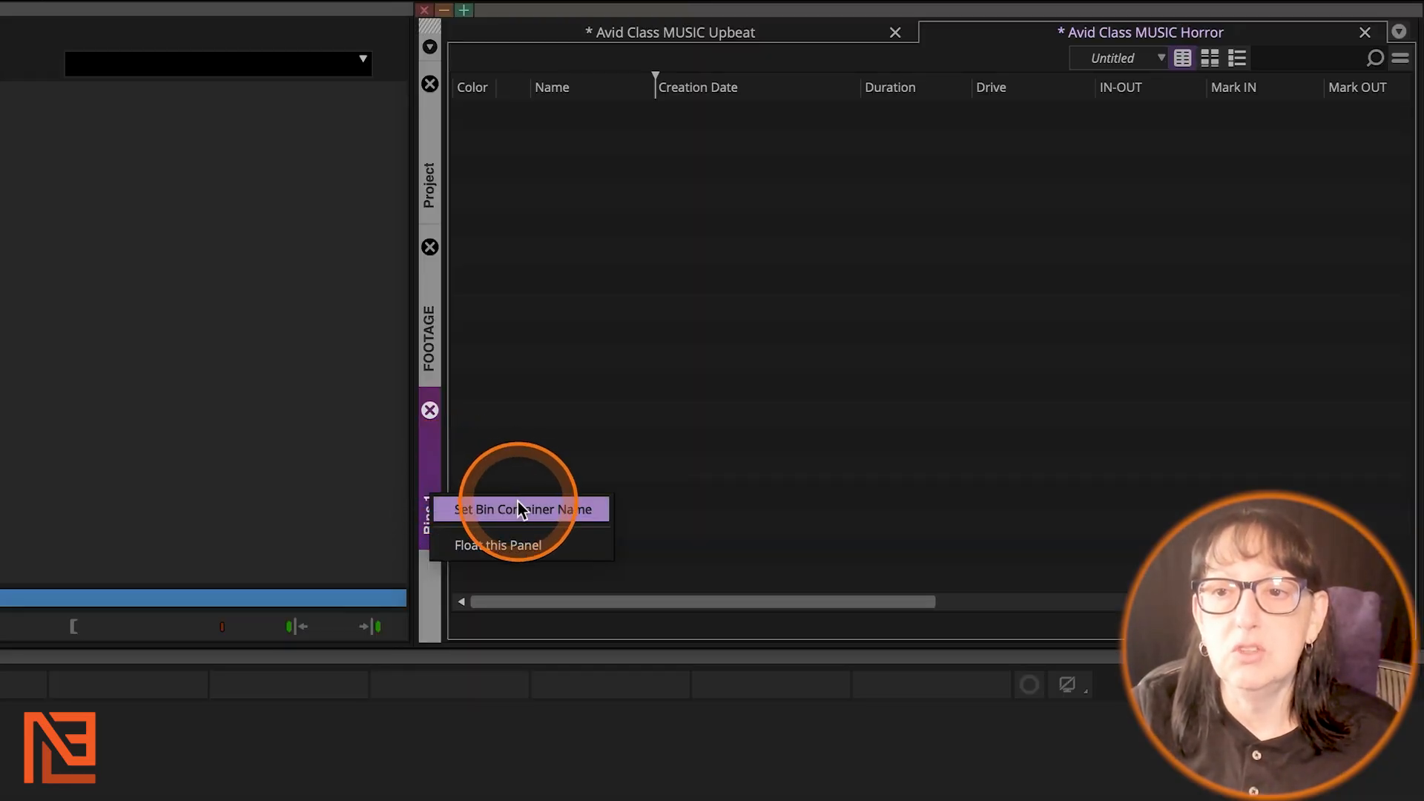
left_click(518, 509)
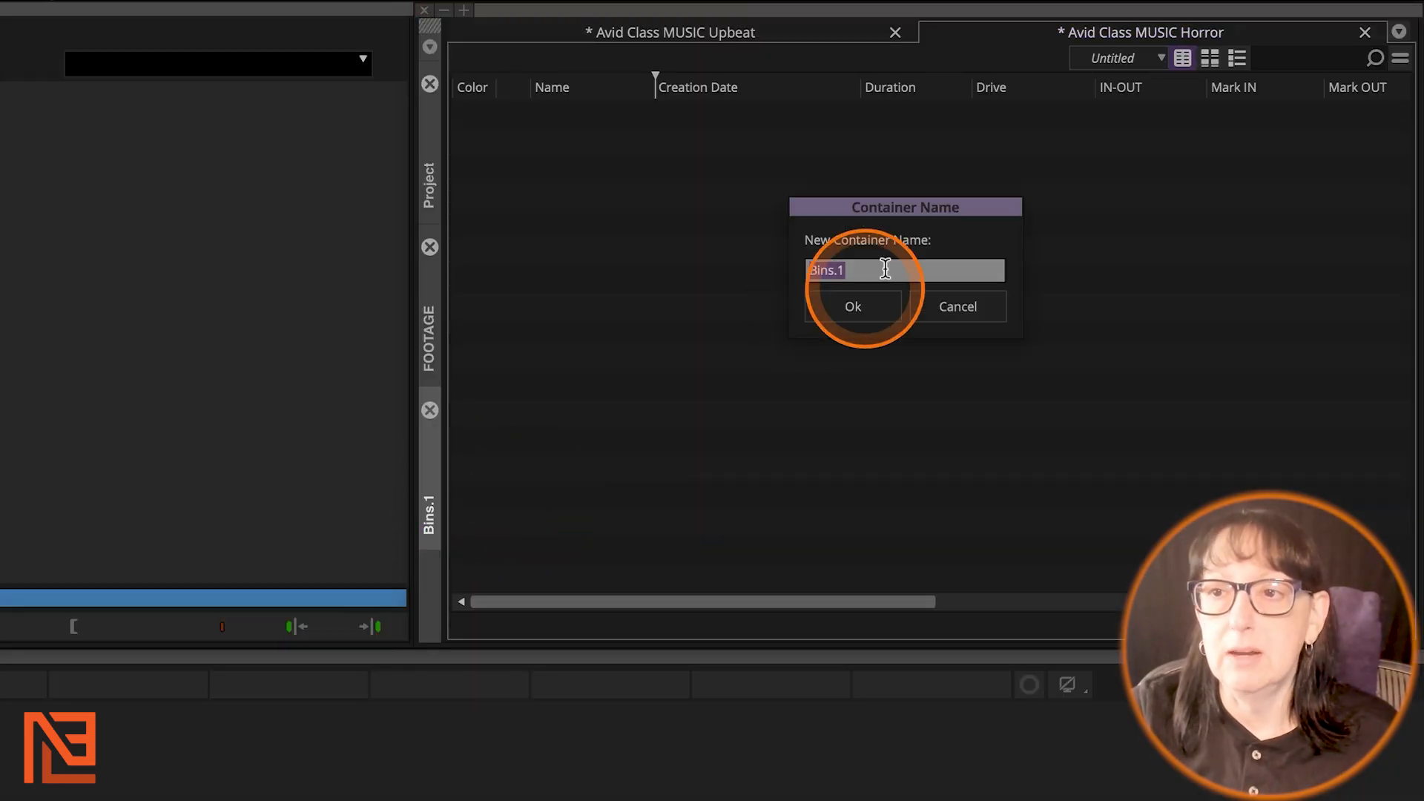
left_click_drag(946, 208, 1, 275)
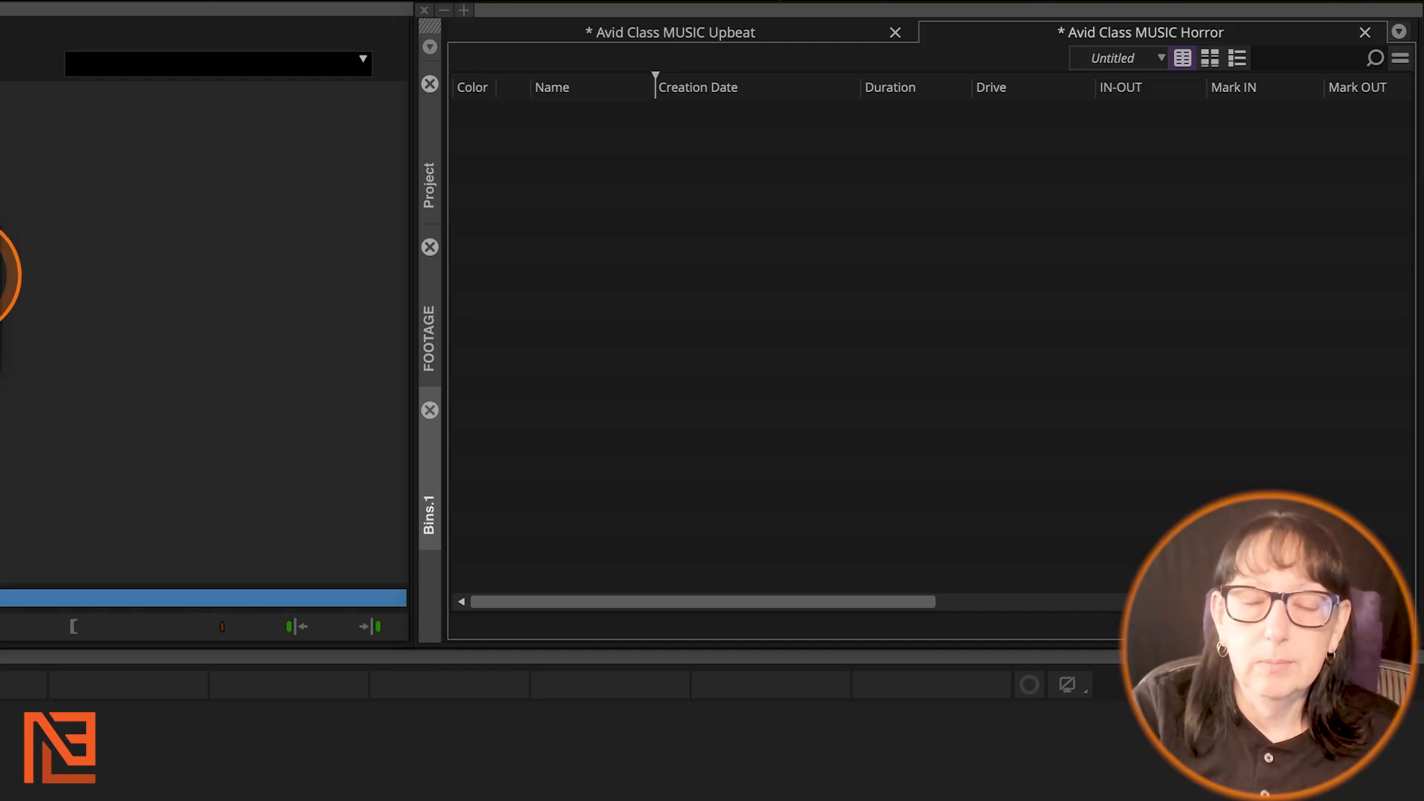
key("Return")
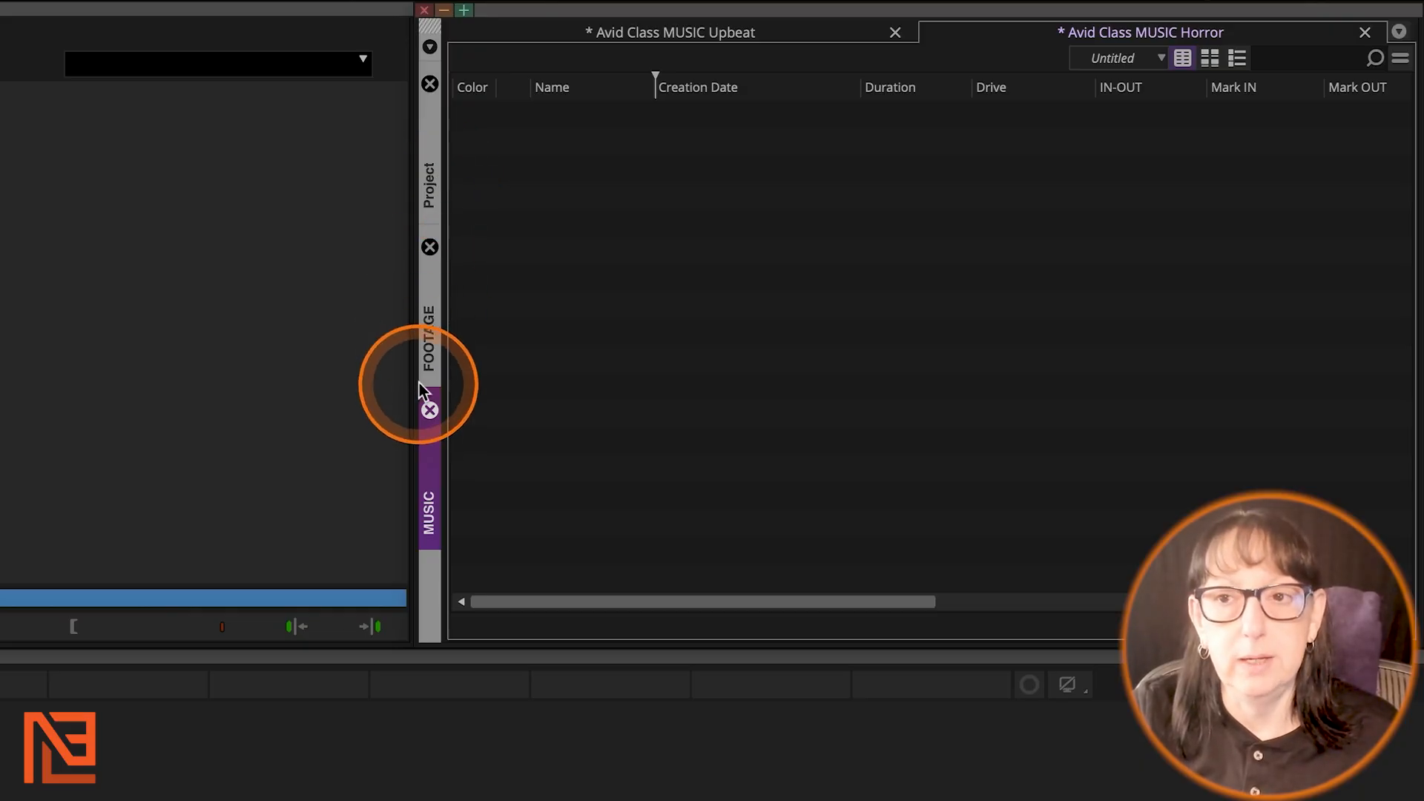
Step: Switch among the FOOTAGE, MUSIC and Project containers to view their contents, ending on MUSIC
left_click(430, 330)
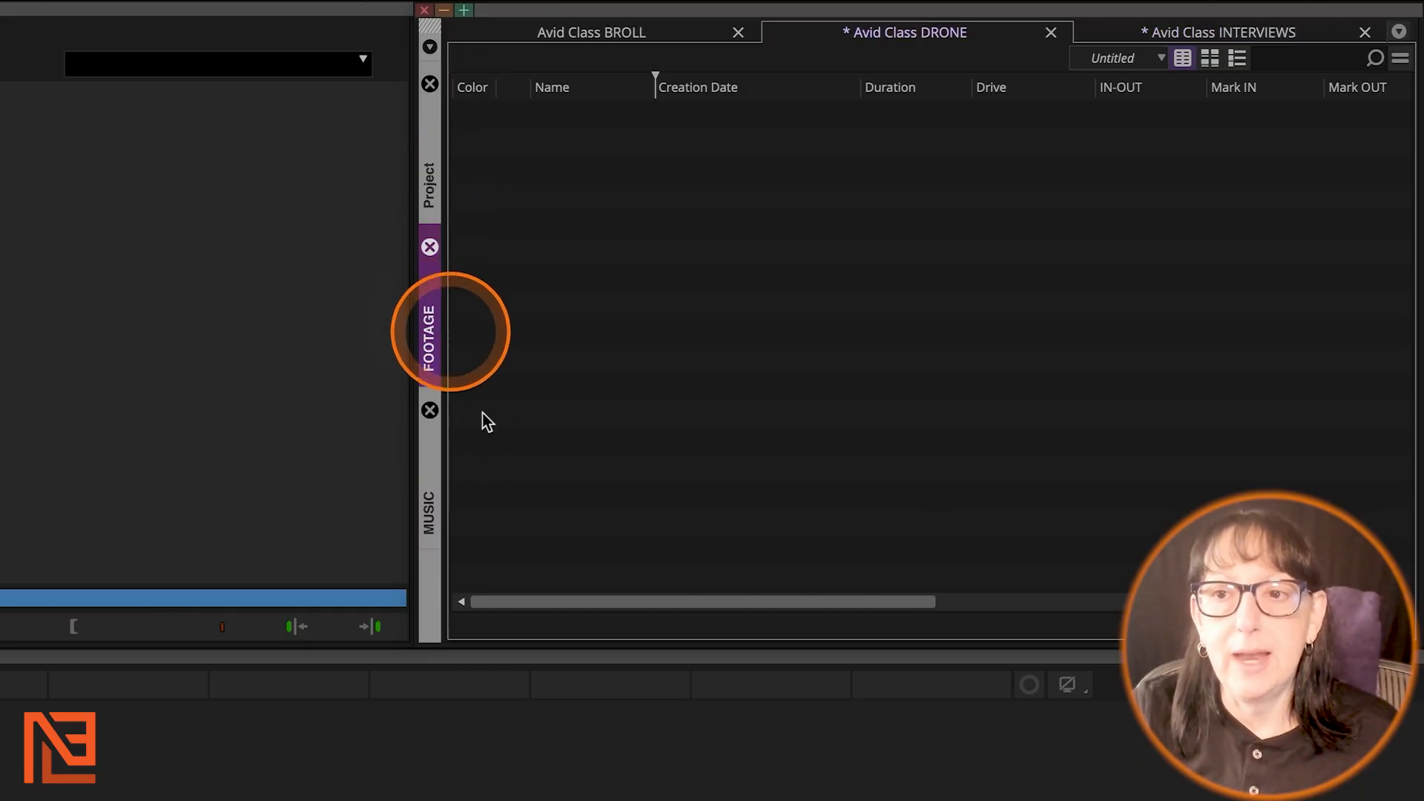
left_click(430, 512)
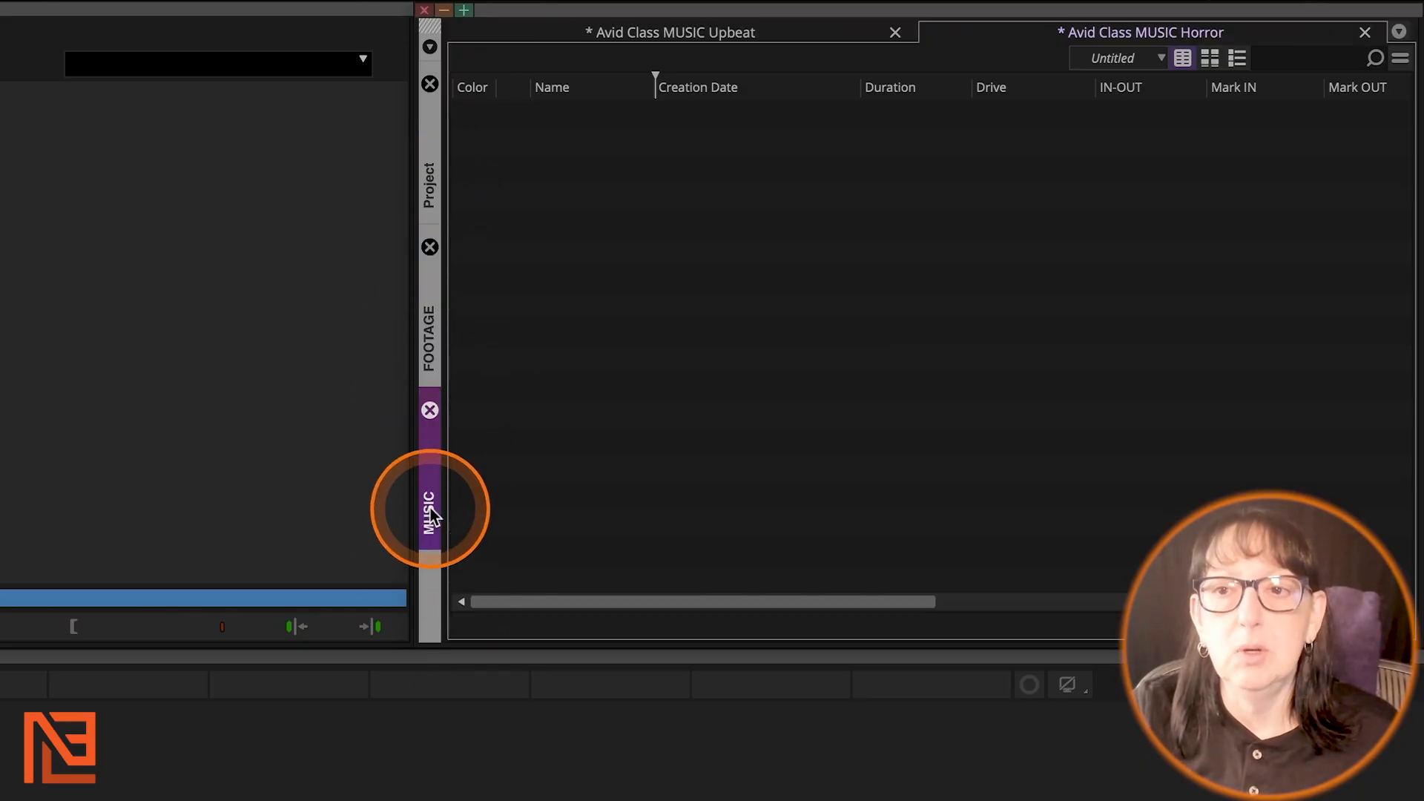
left_click(430, 194)
left_click(430, 334)
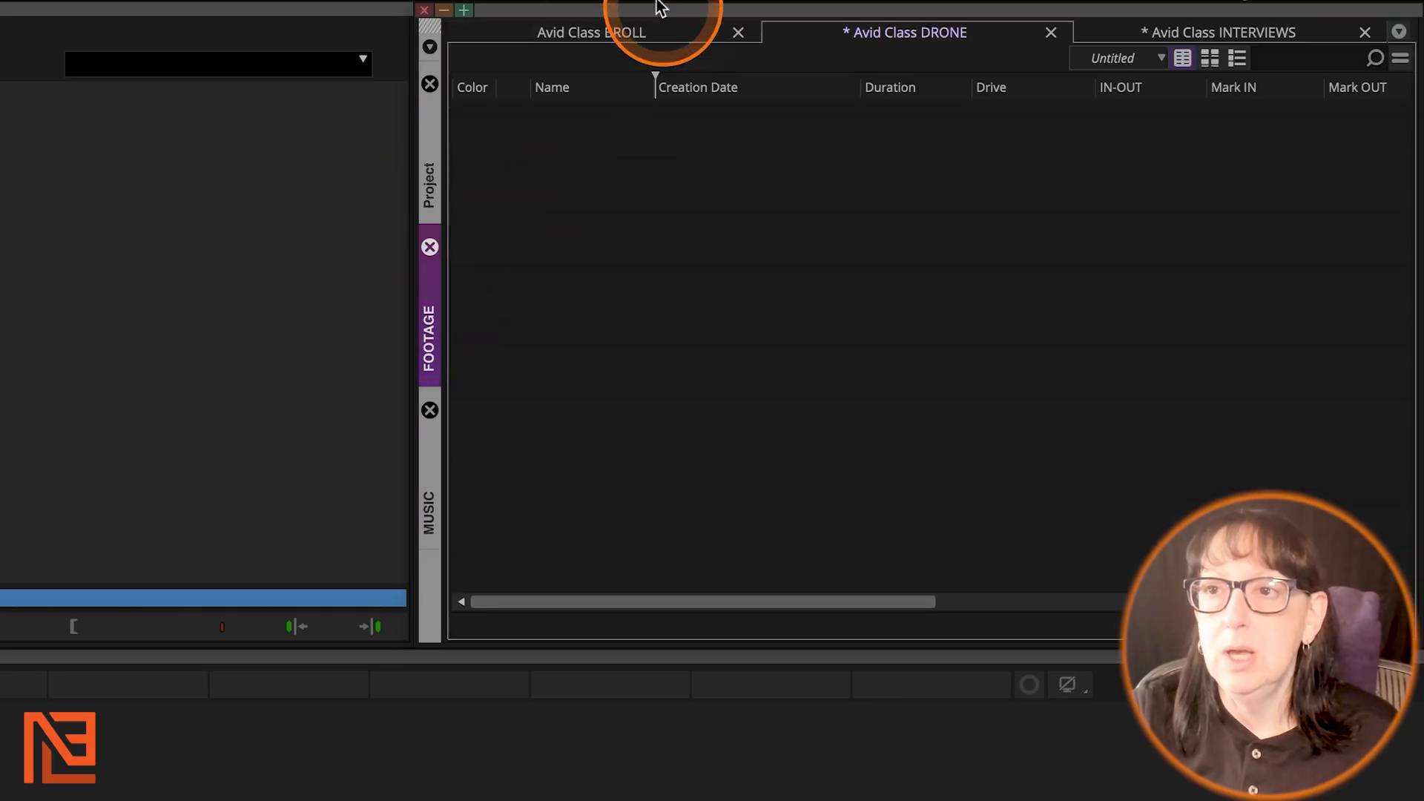
left_click(431, 512)
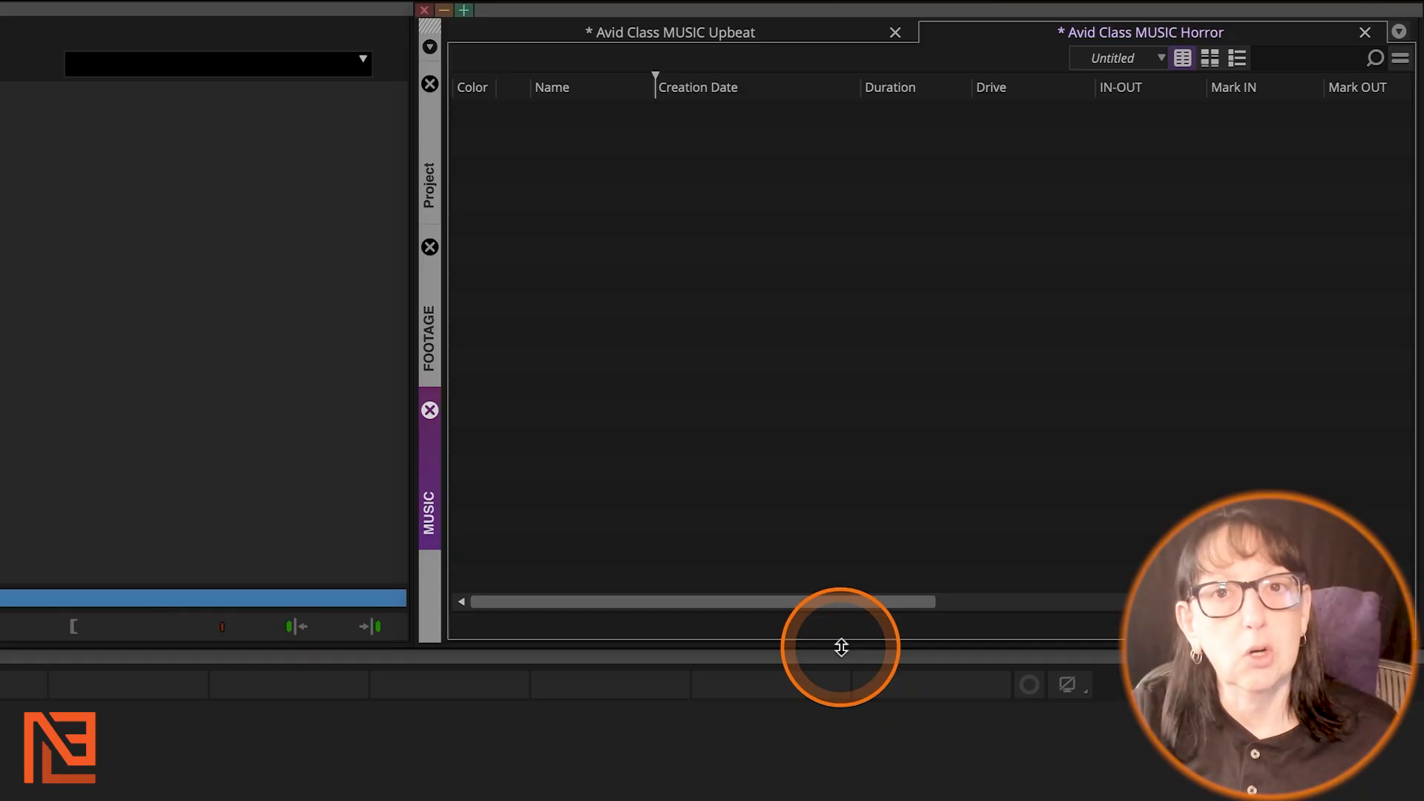
Step: Show the Project bin list and save the current workspace layout
left_click(430, 192)
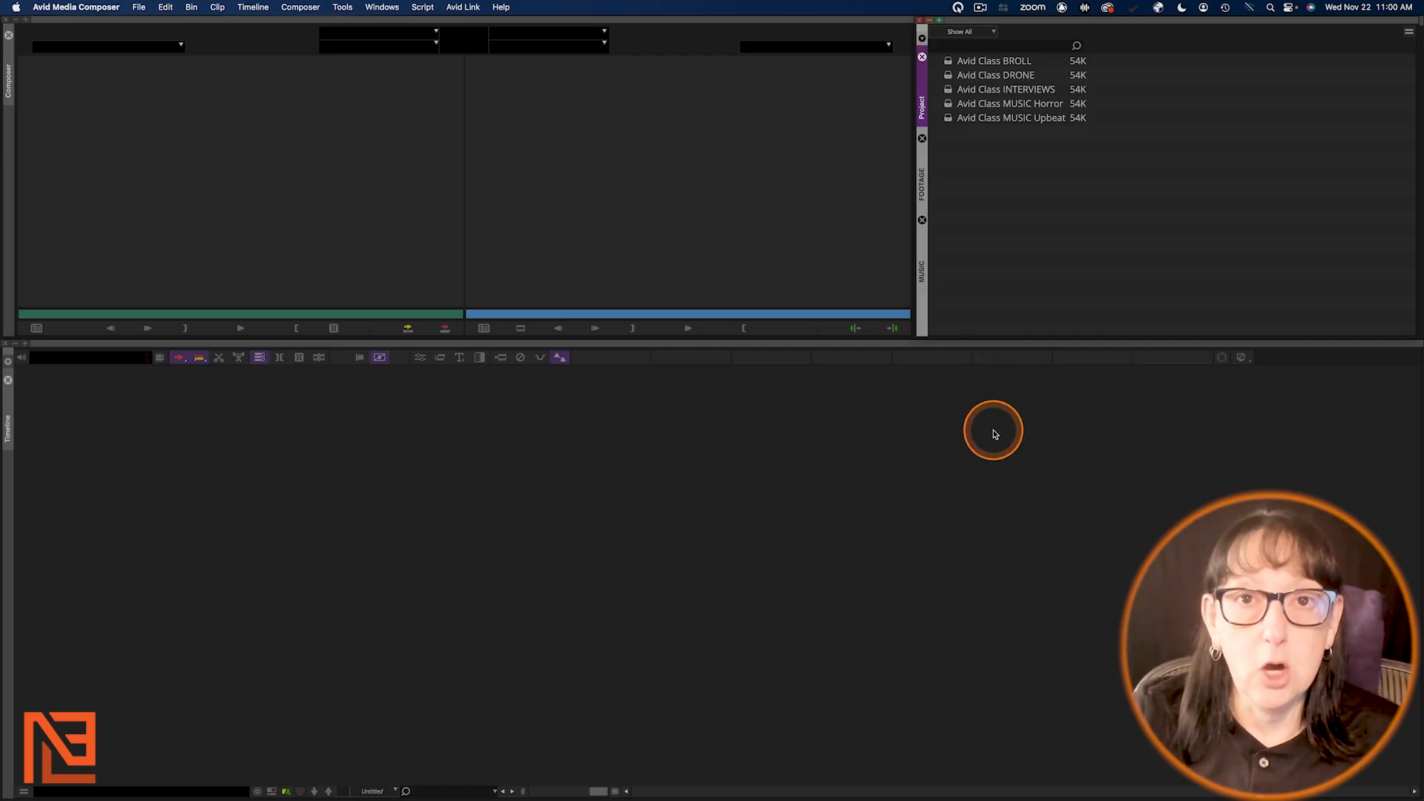
left_click(389, 7)
mouse_move(399, 28)
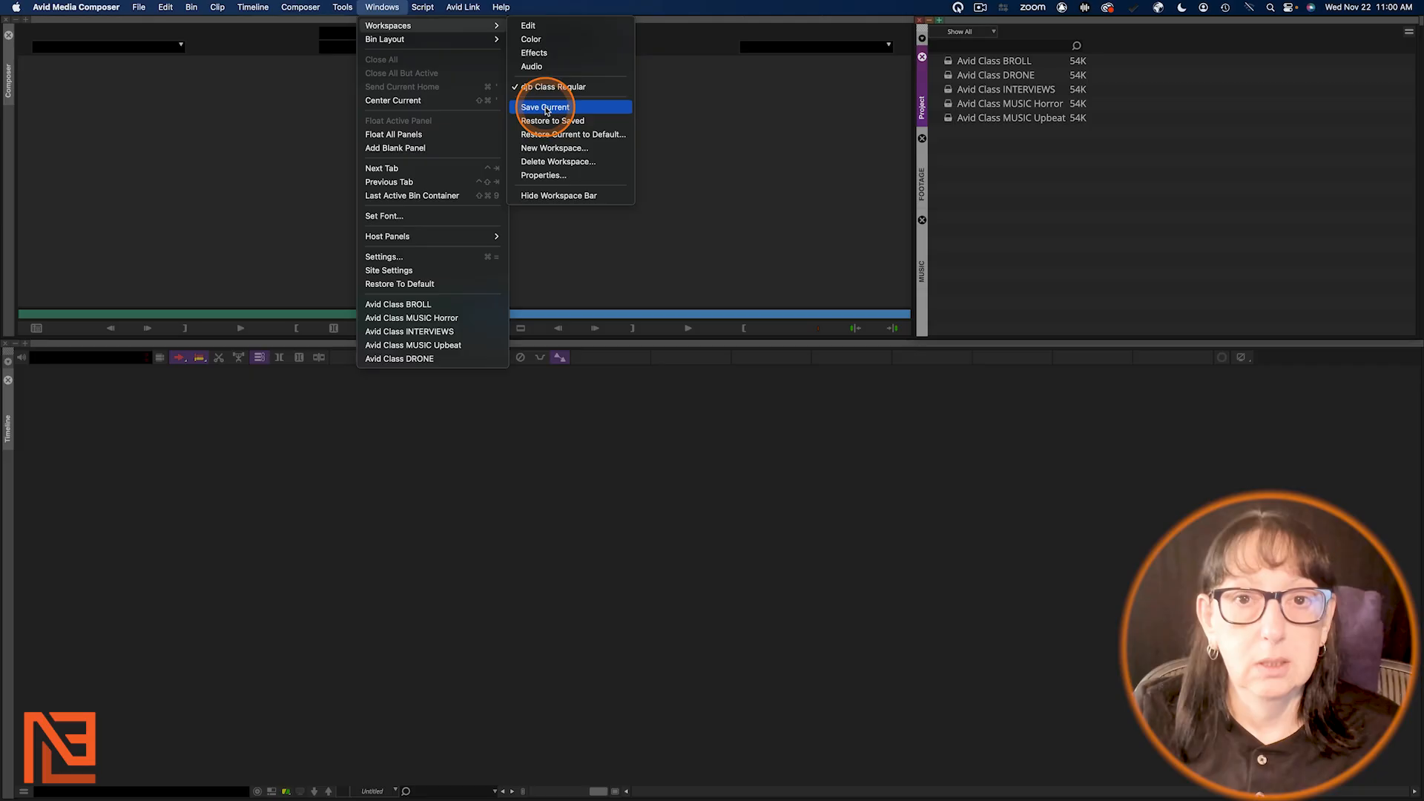
left_click(546, 110)
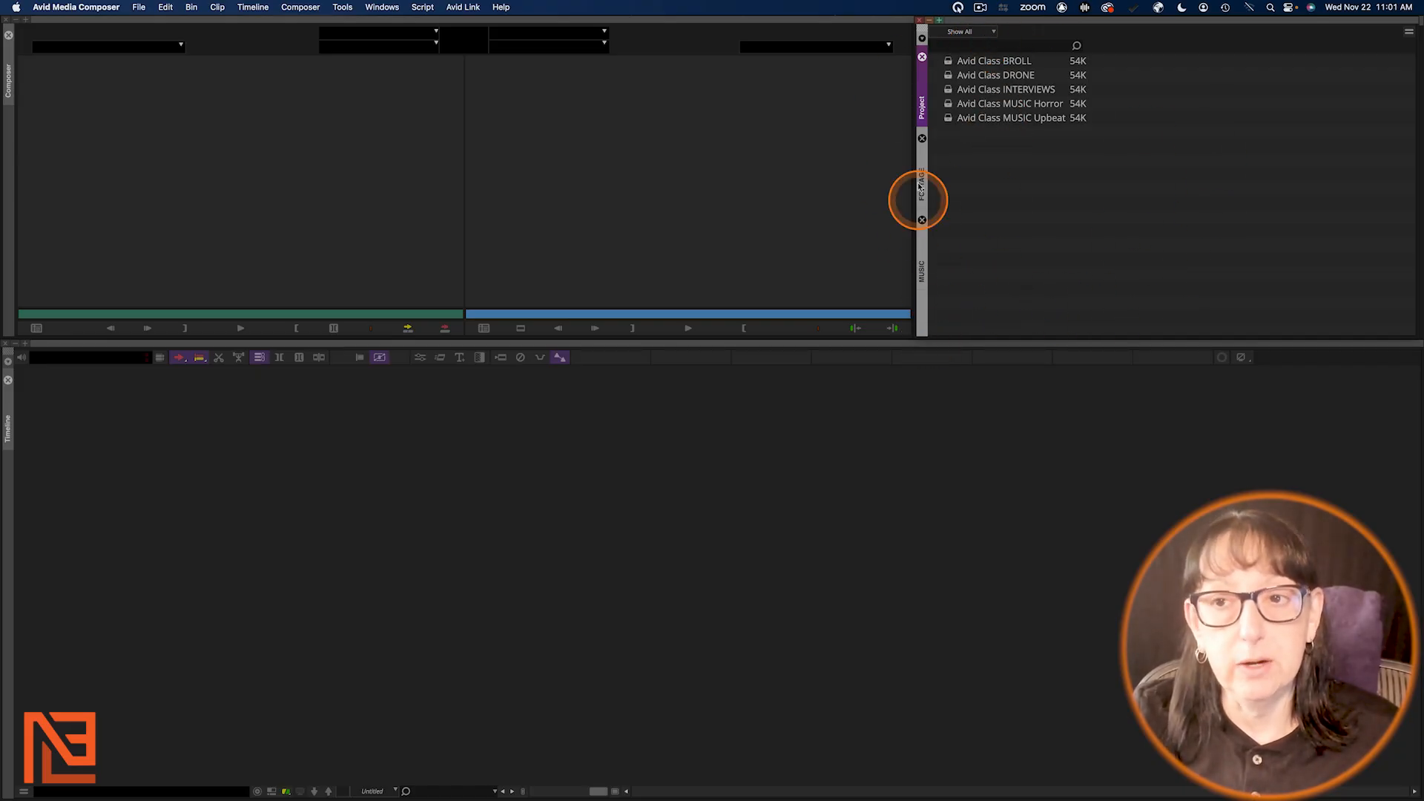
Step: Float the MUSIC container out of the Project window and move it over the Composer window
left_click(924, 273)
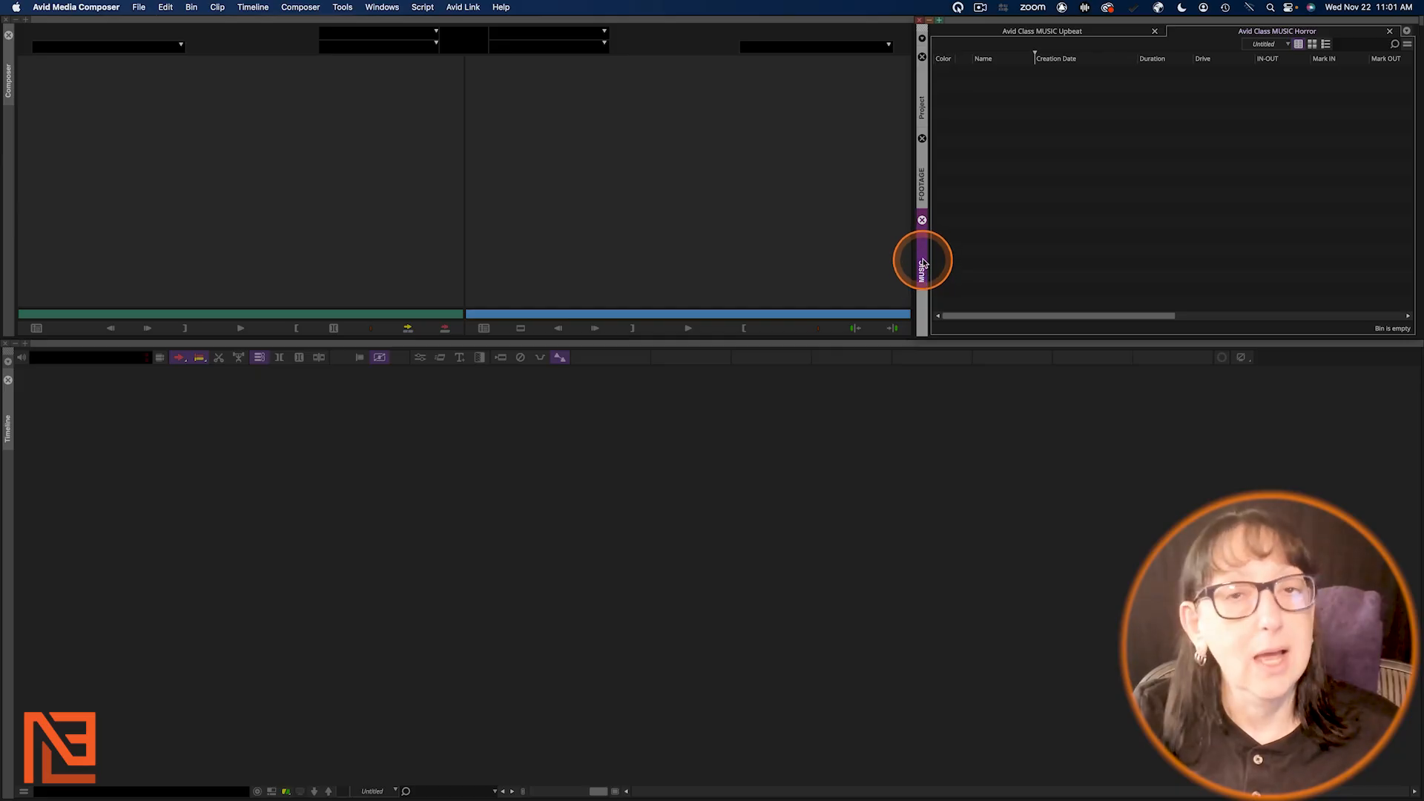
left_click_drag(923, 264, 627, 219)
left_click_drag(588, 214, 588, 204)
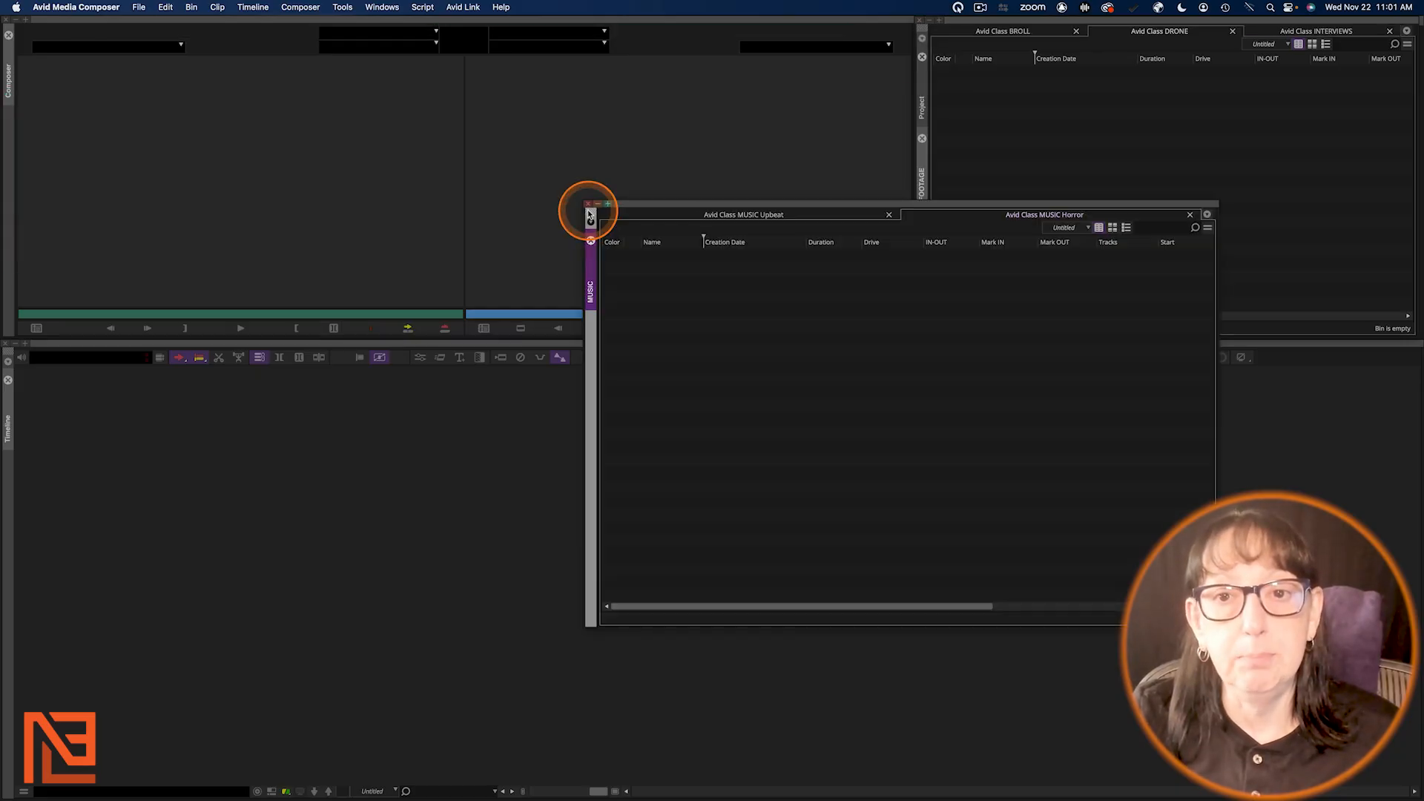
left_click_drag(763, 204, 315, 66)
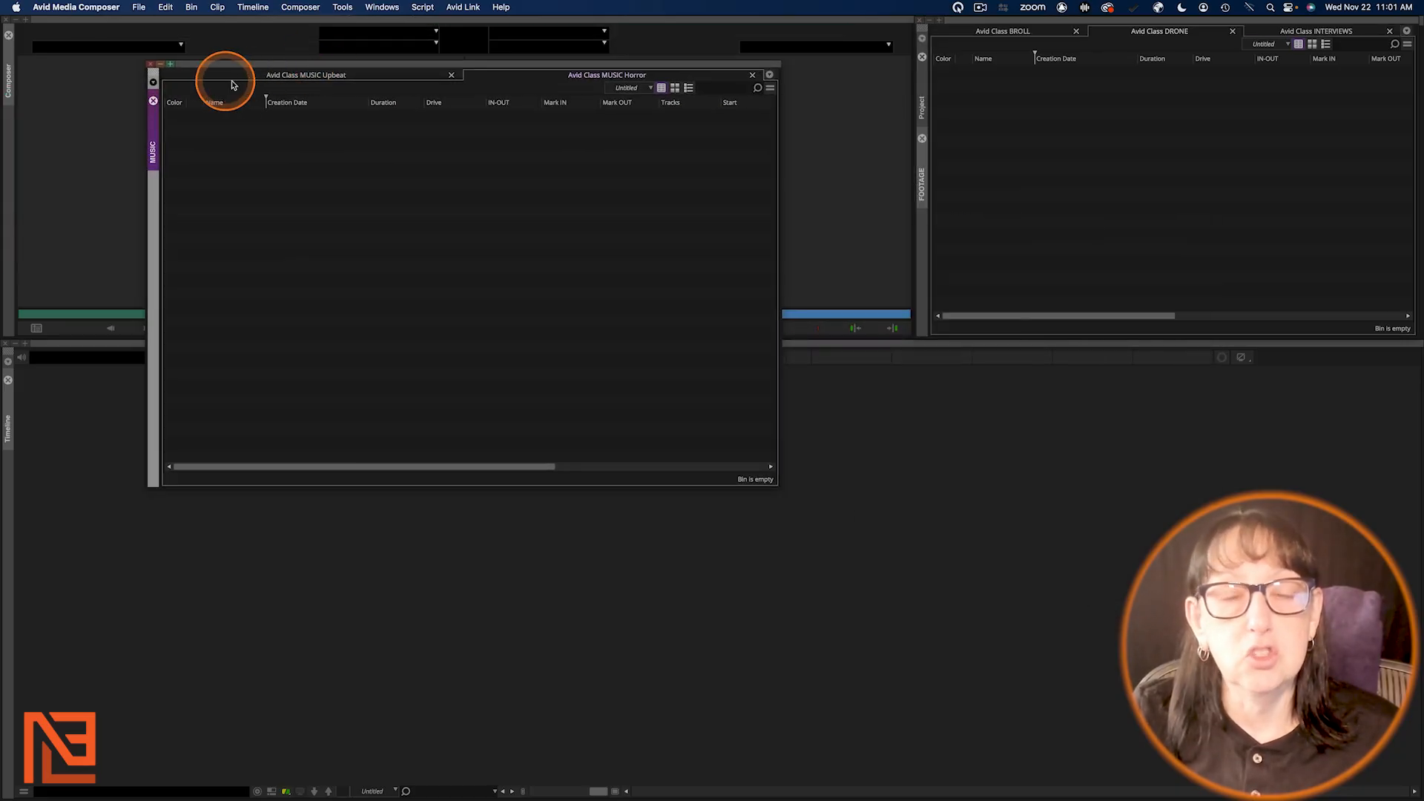
Step: View the MUSIC Upbeat and MUSIC Horror bins in the floating container and reposition it, ending on MUSIC Upbeat
left_click(438, 74)
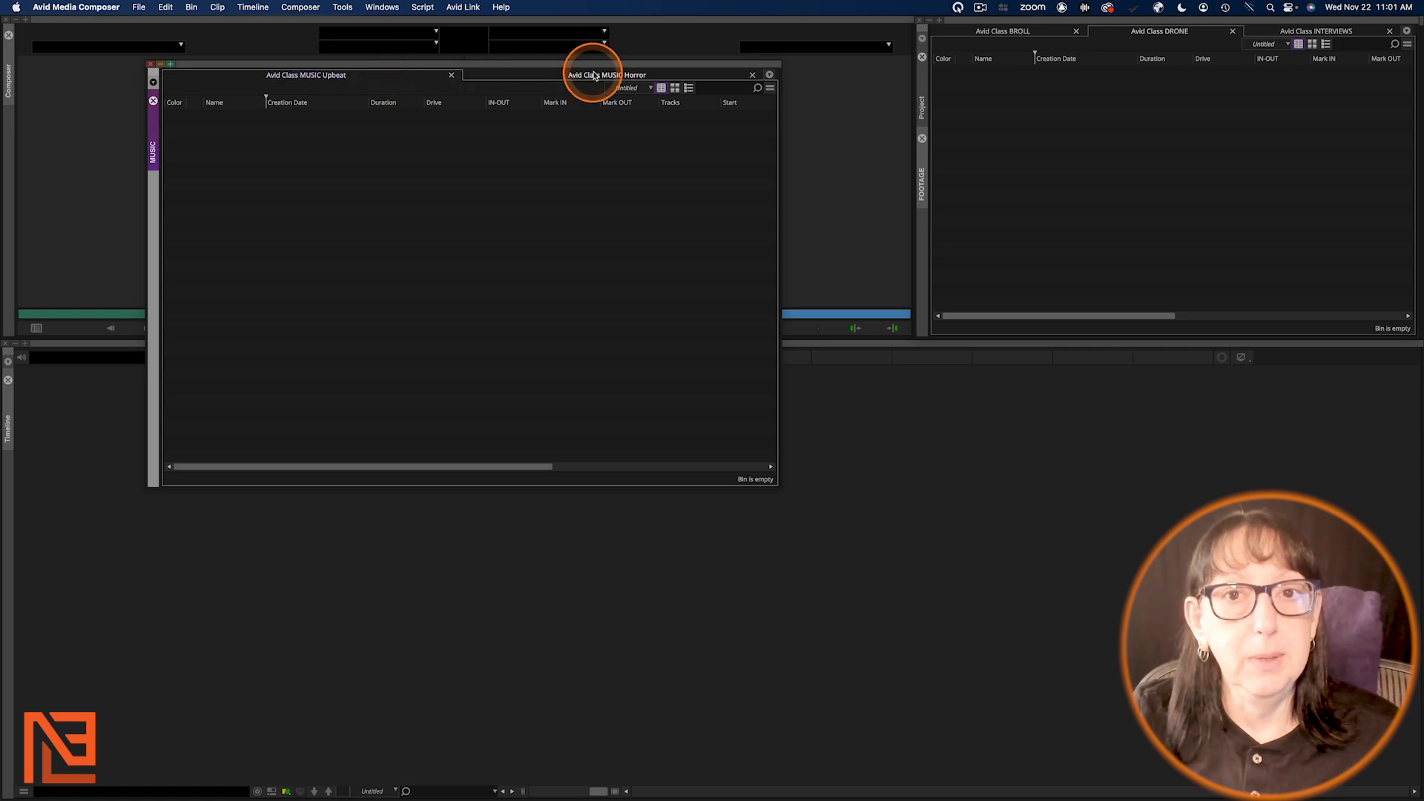
left_click(591, 75)
left_click(312, 78)
left_click(625, 78)
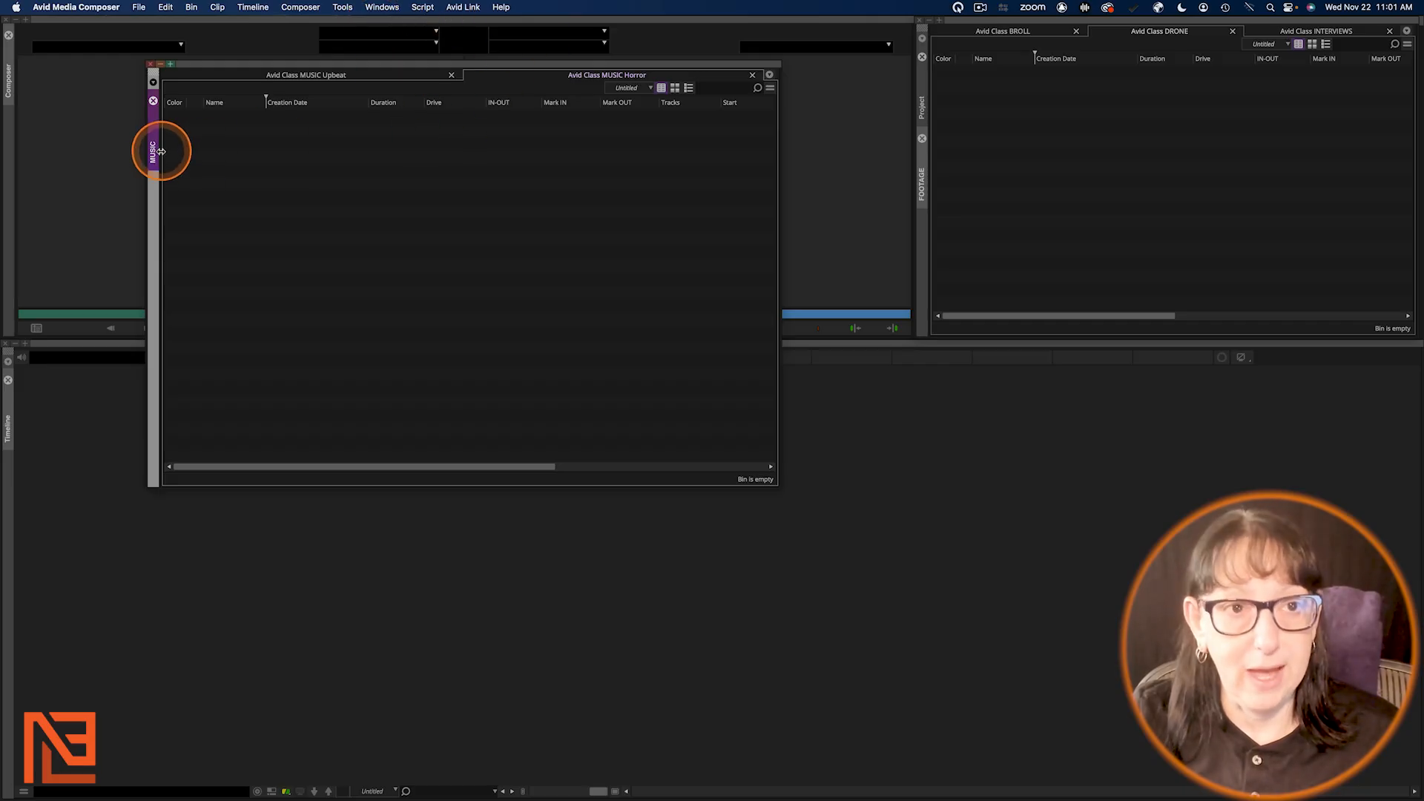
left_click_drag(359, 74, 490, 101)
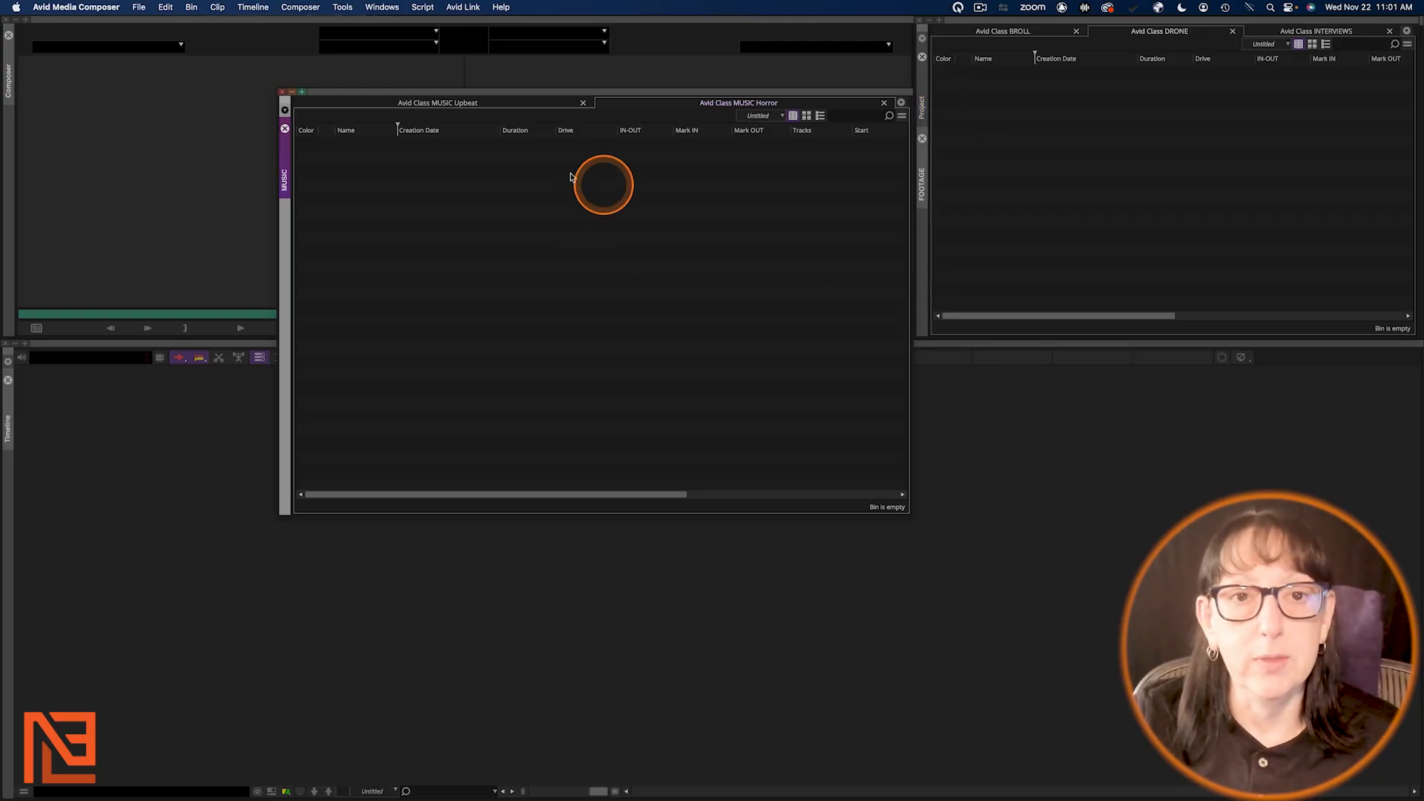
left_click(495, 105)
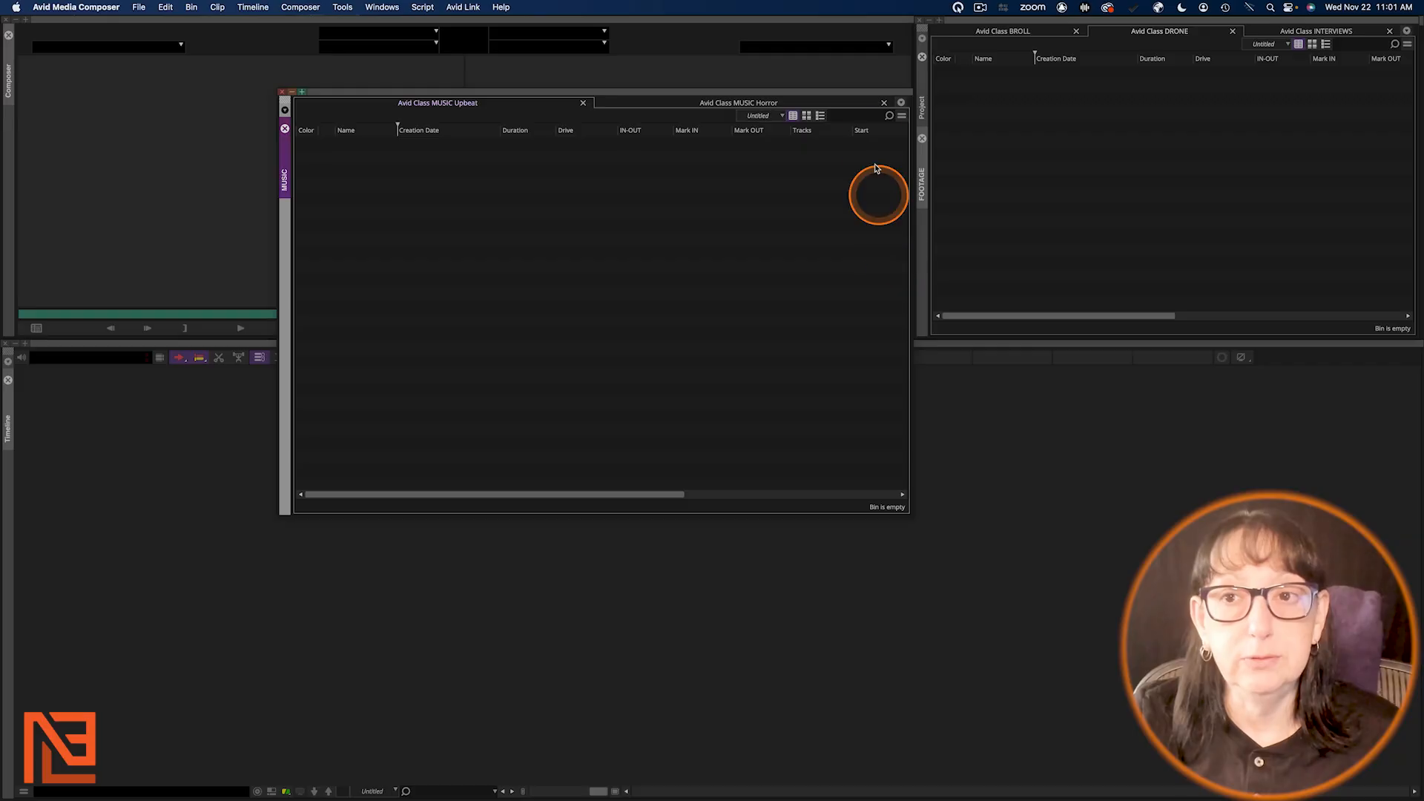
left_click(384, 8)
mouse_move(388, 26)
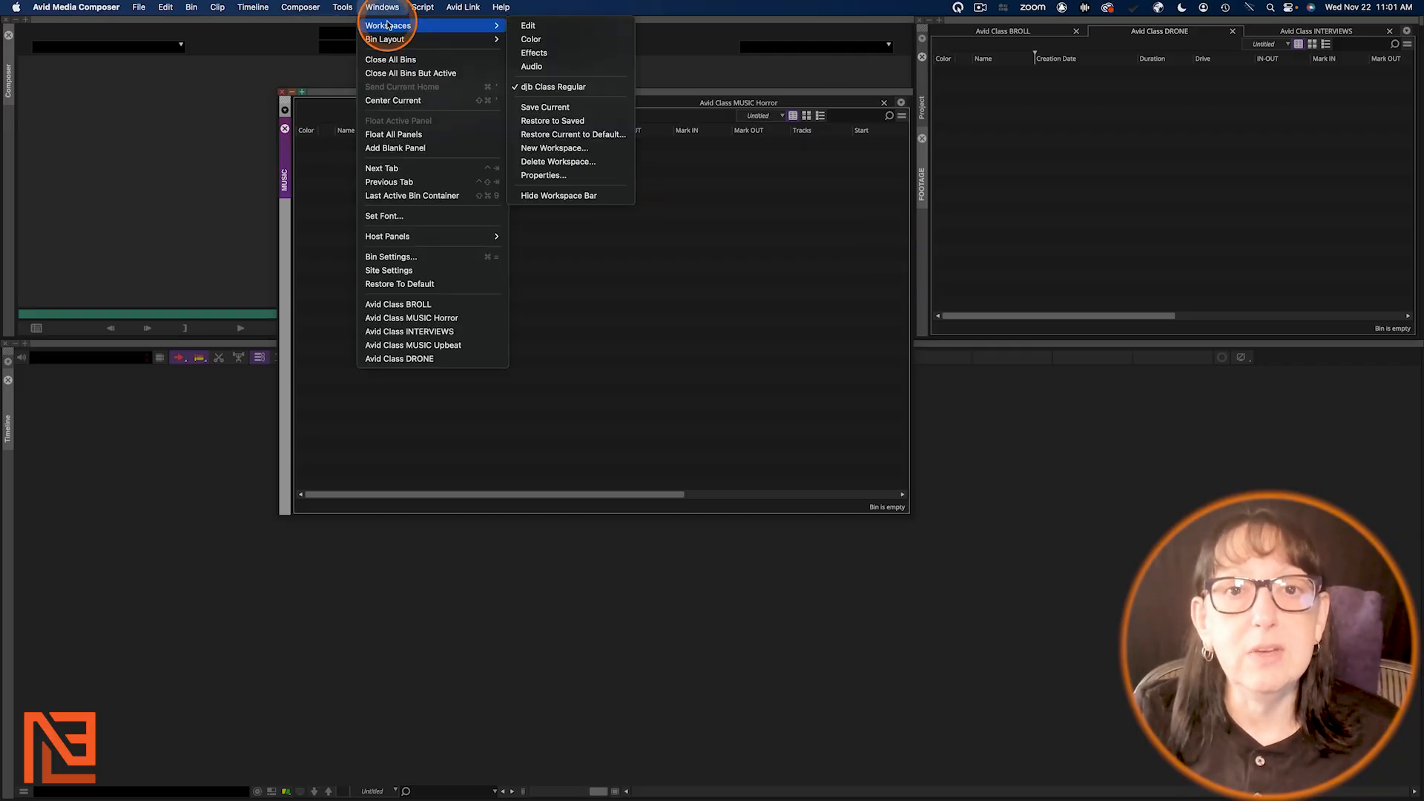
left_click(385, 9)
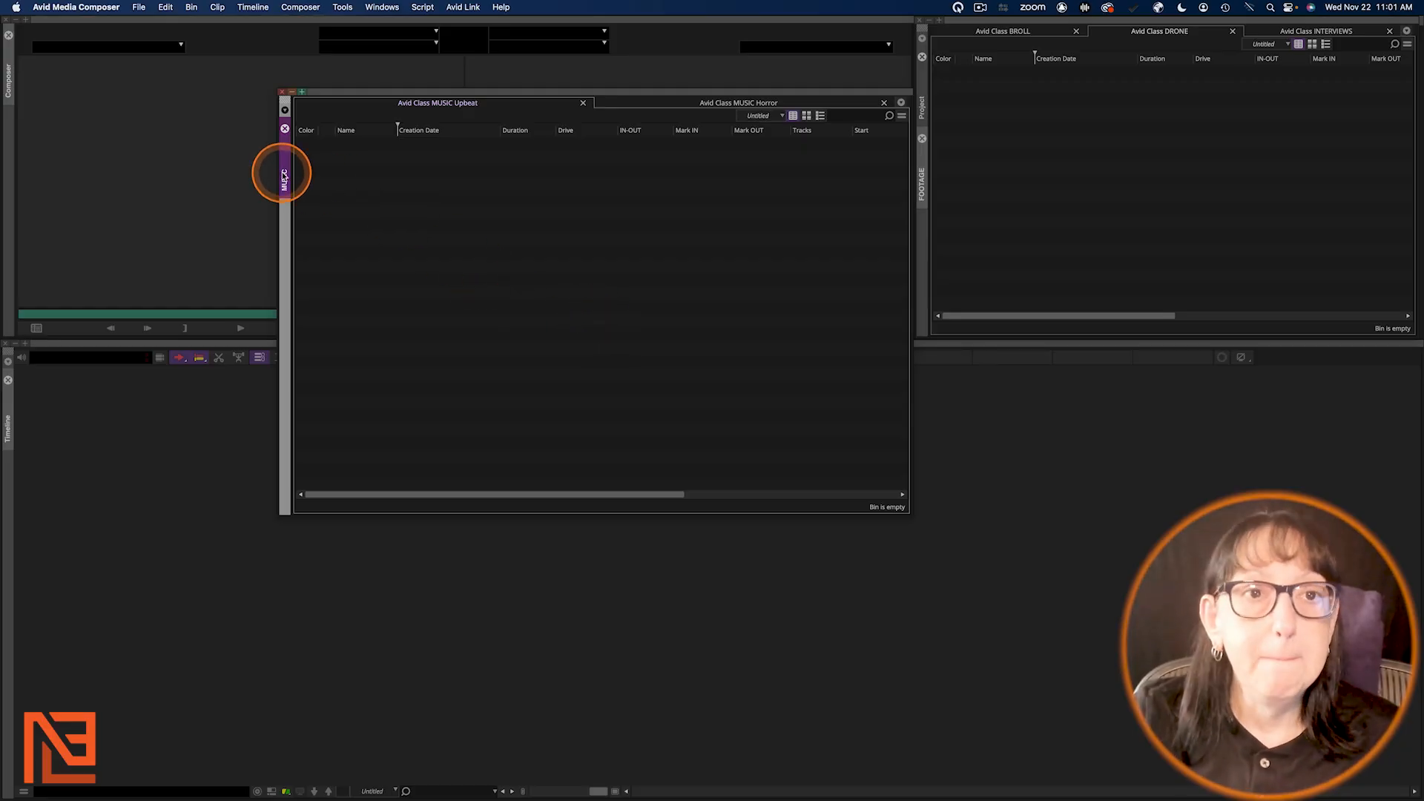
Step: Dock the MUSIC container back with the Project window and order Project above MUSIC
left_click_drag(284, 176, 920, 232)
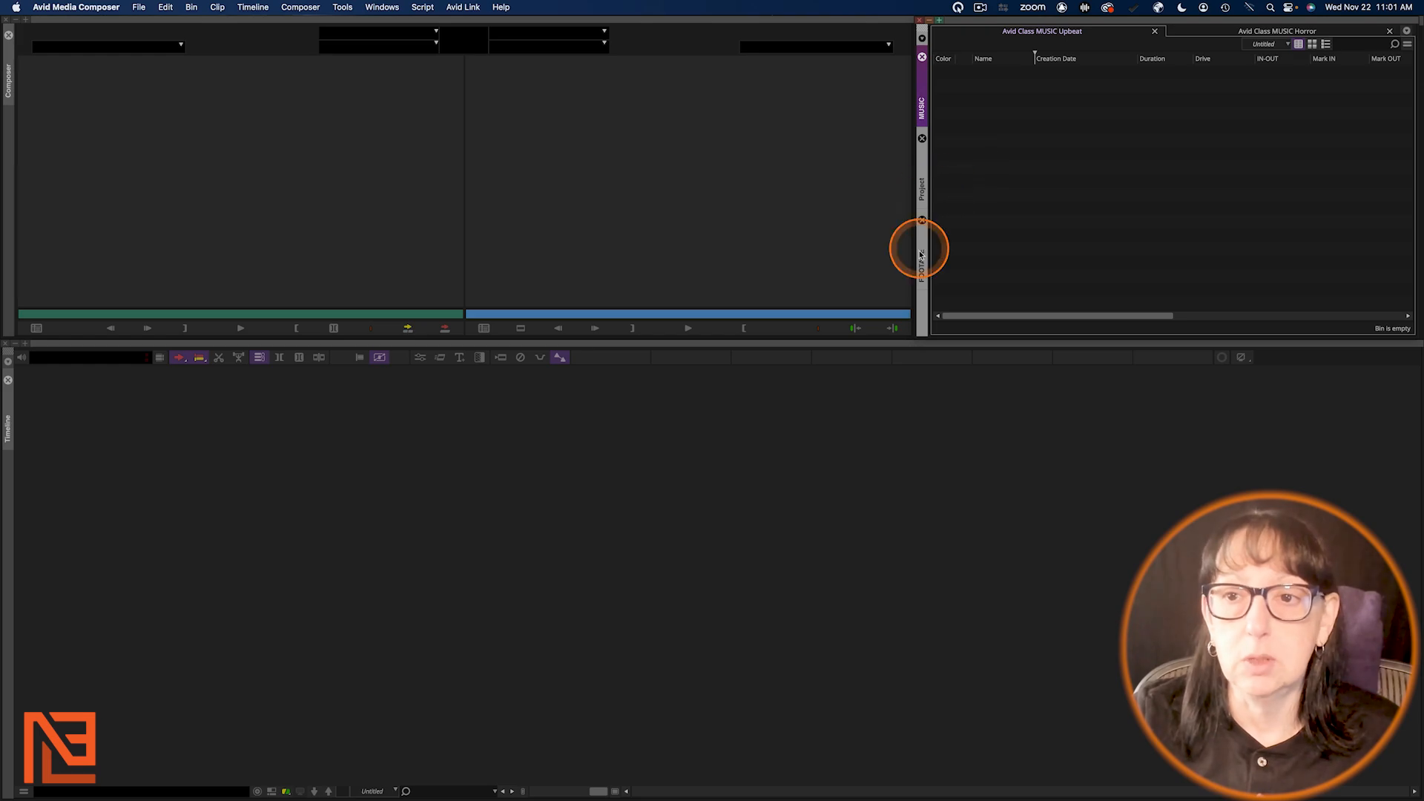
left_click_drag(922, 165, 922, 102)
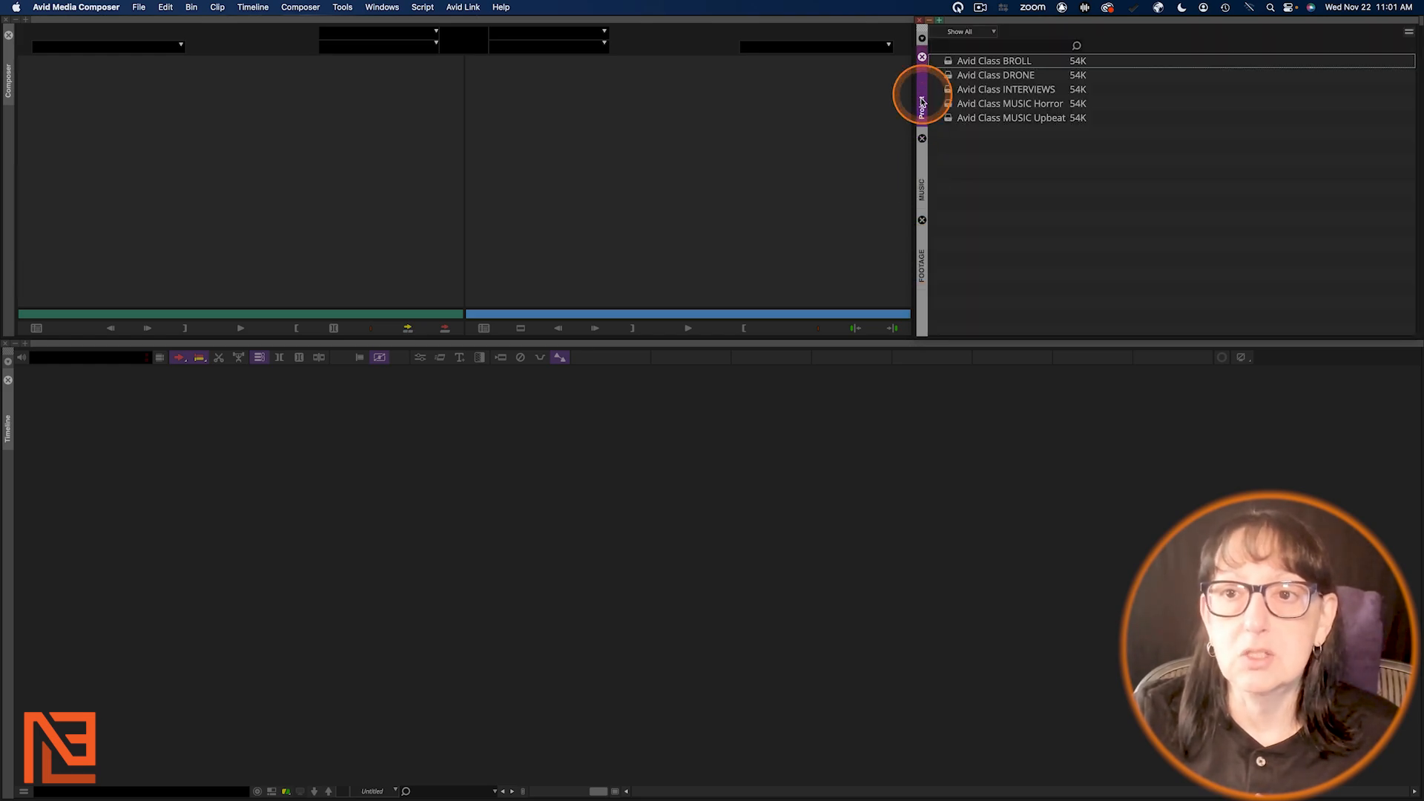
Step: Examine the user Bin settings for the option that saves single floating Bin Containers in Workspaces
left_click(139, 7)
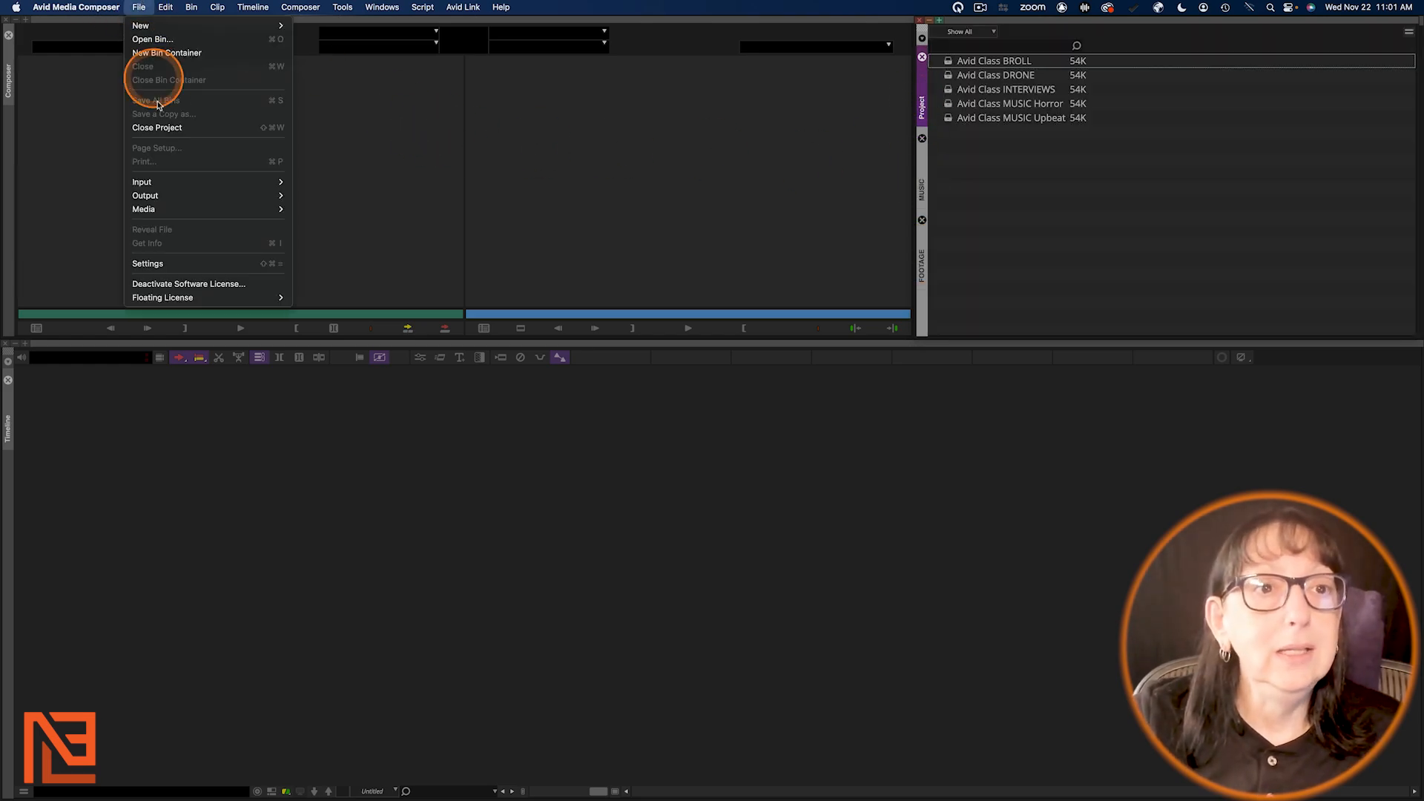
left_click(187, 265)
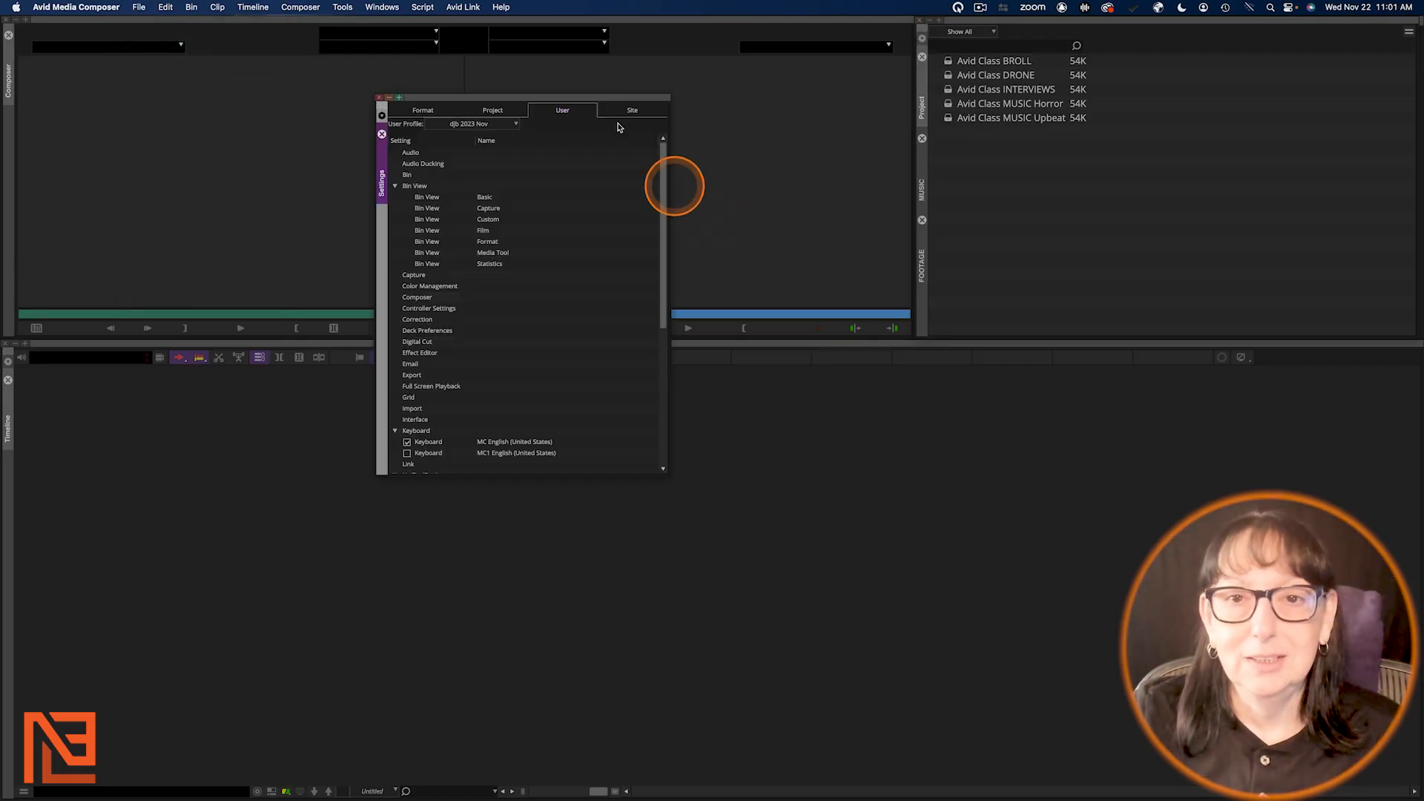
left_click_drag(629, 99, 760, 85)
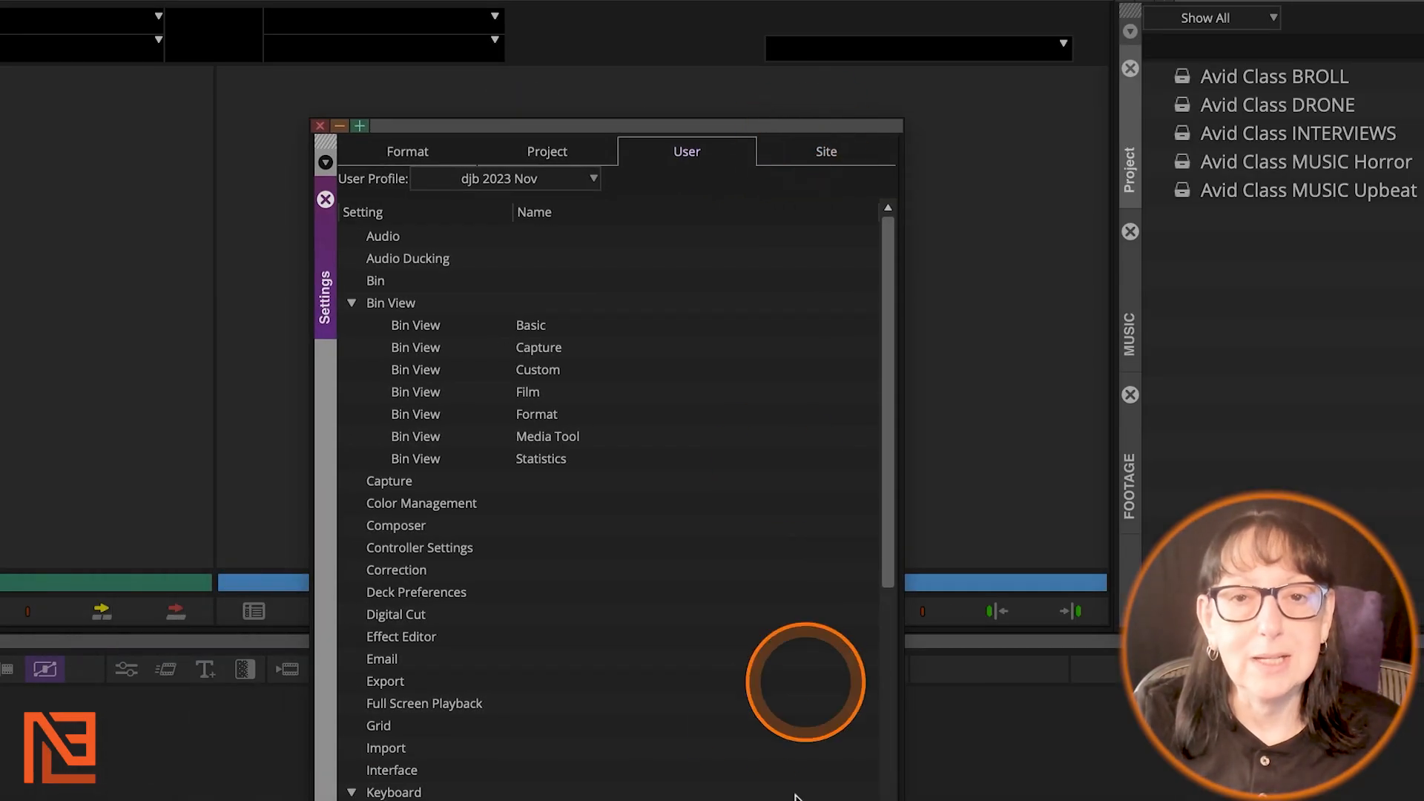
double_click(374, 281)
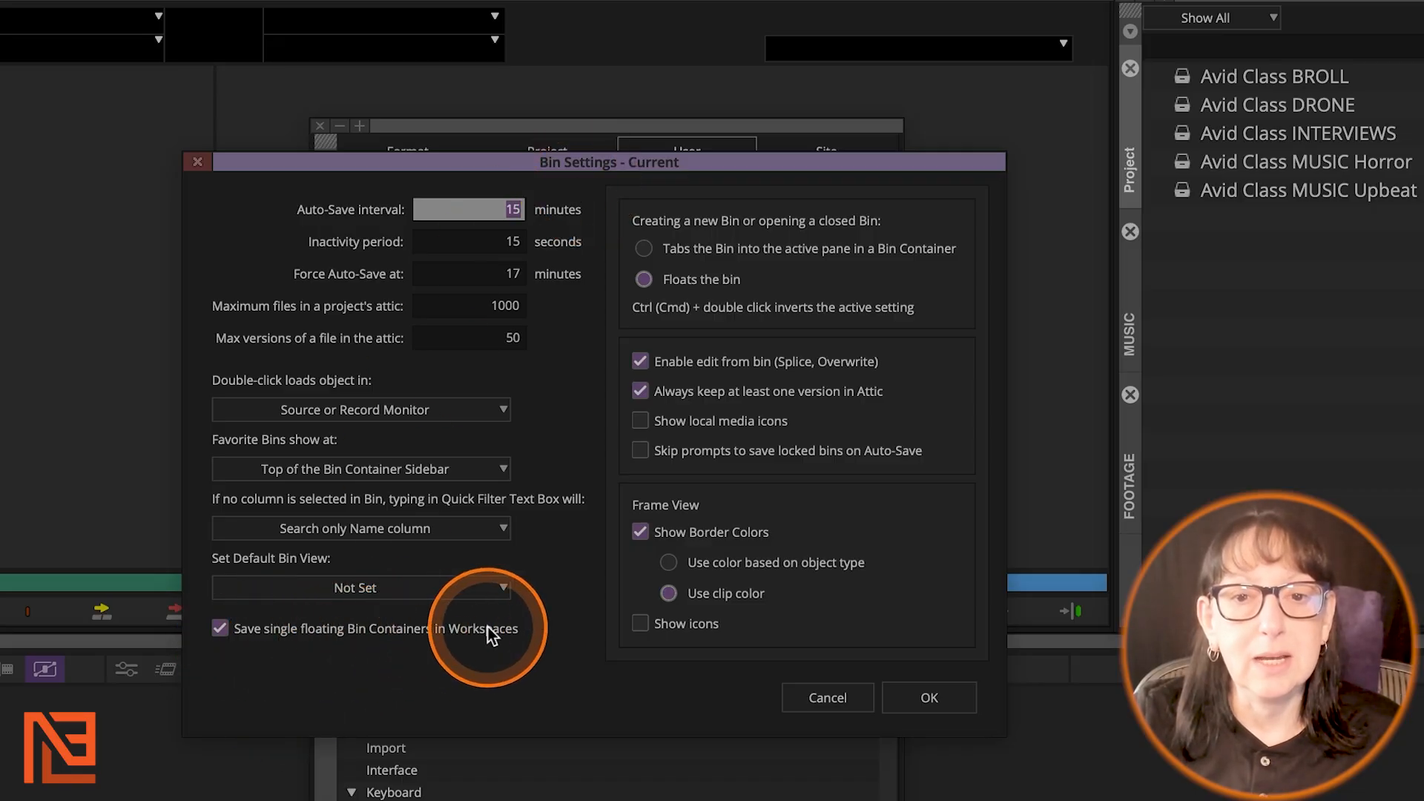
mouse_move(492, 631)
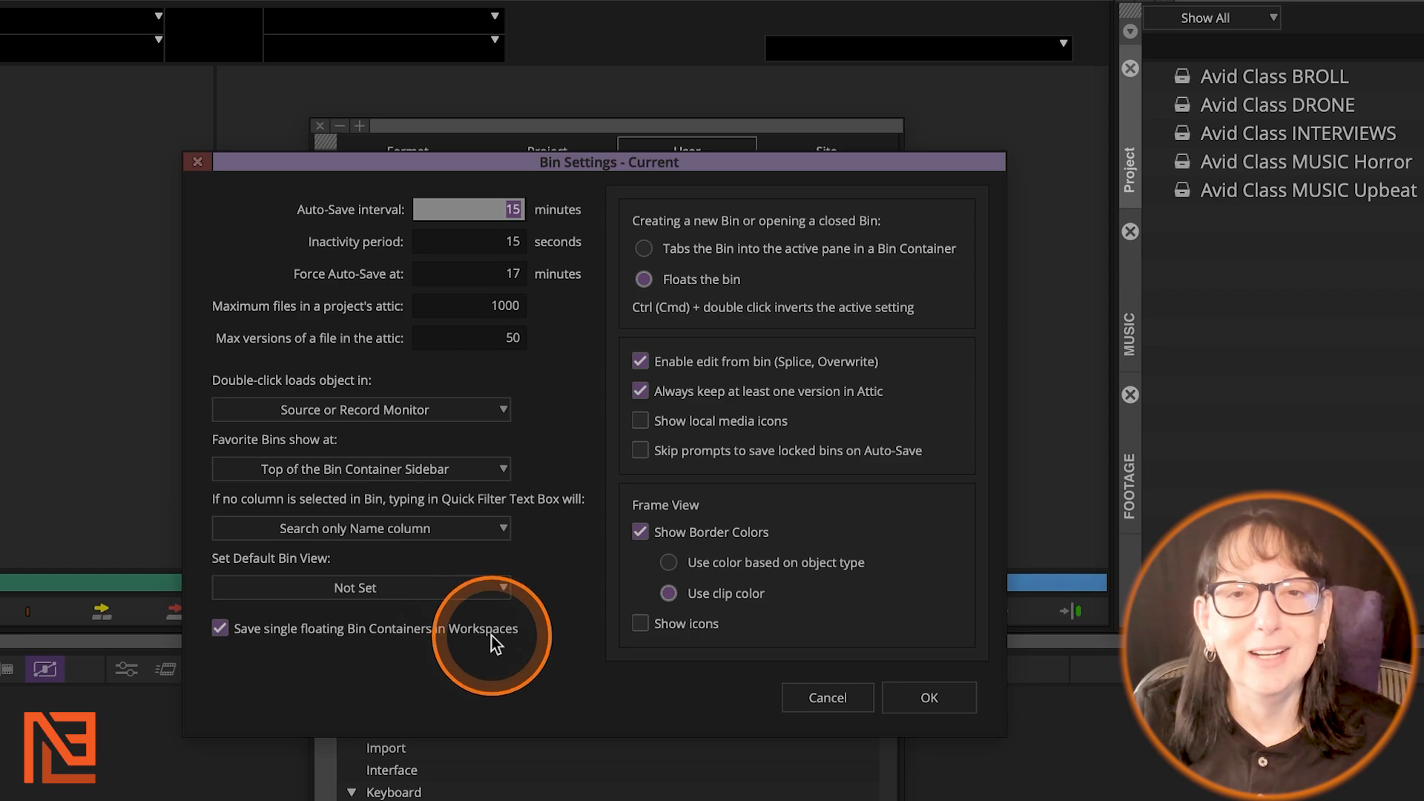
left_click(929, 698)
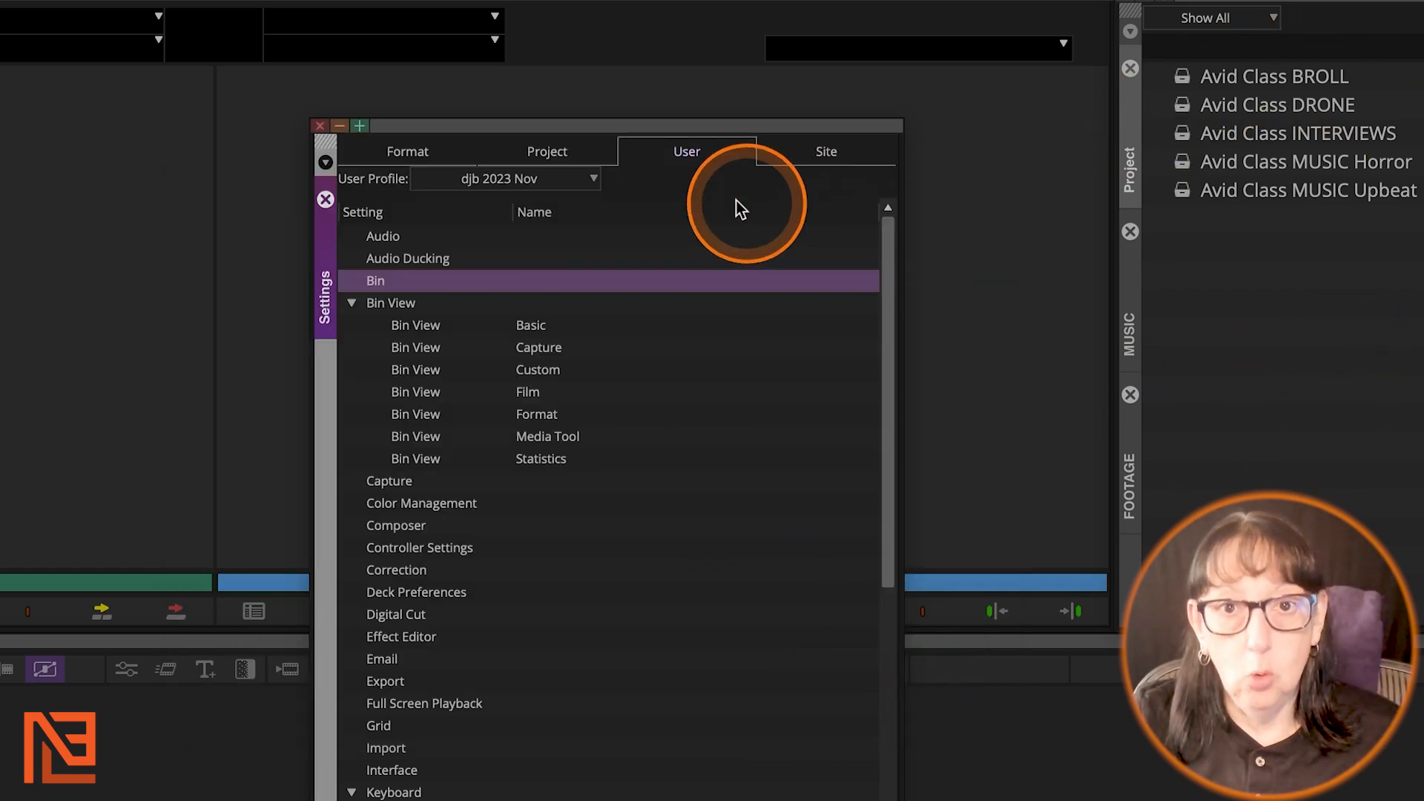
left_click(323, 126)
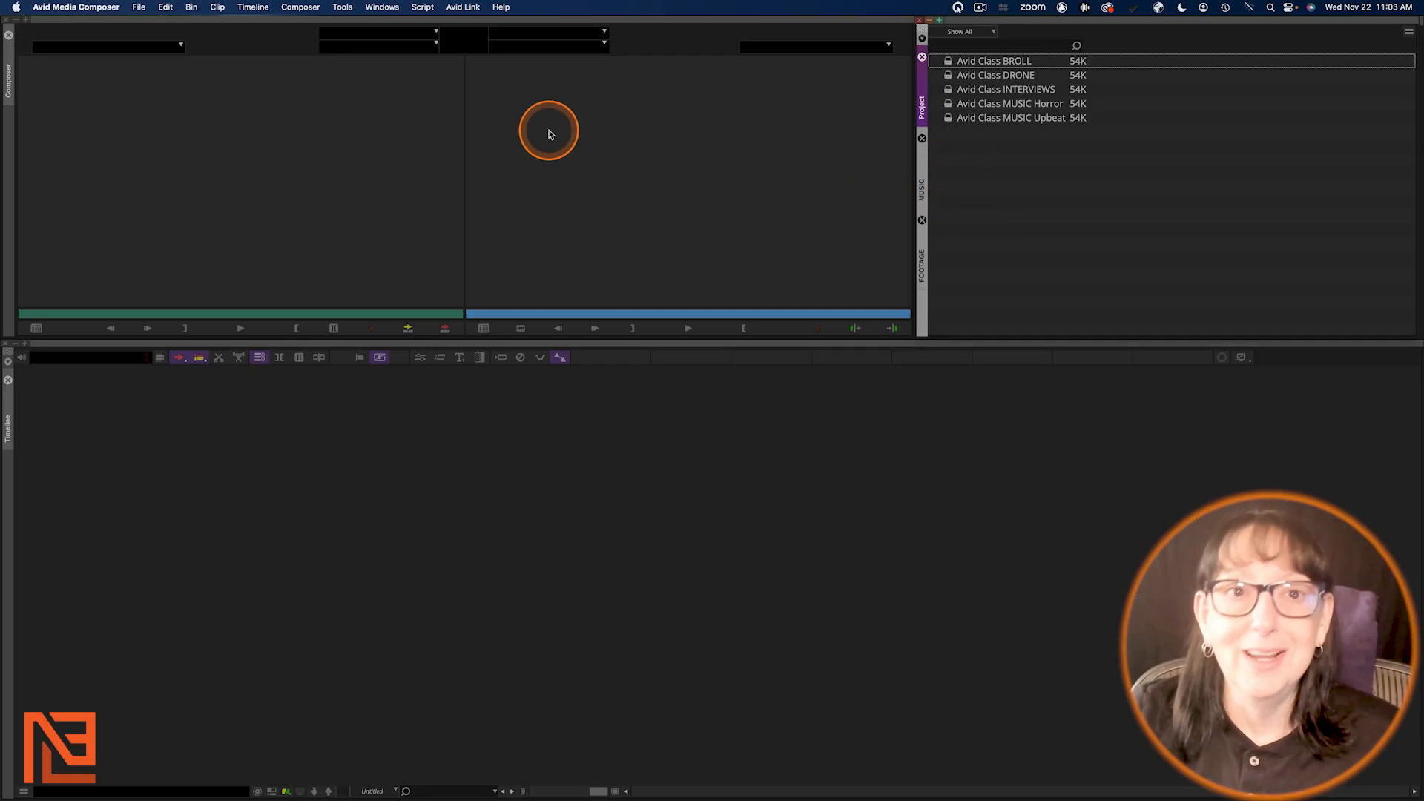
Step: Restore the current workspace to its saved layout
left_click(380, 6)
mouse_move(396, 29)
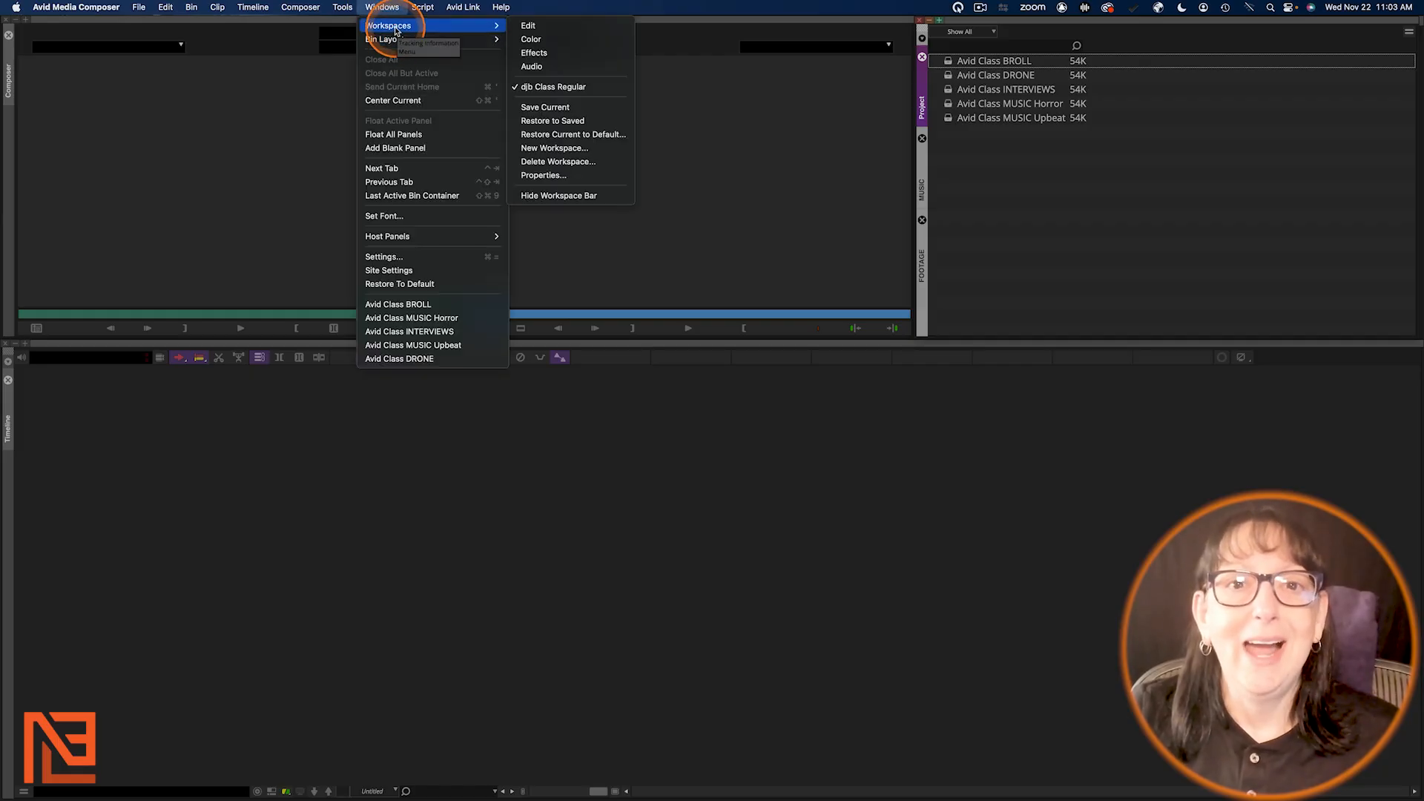
left_click(549, 120)
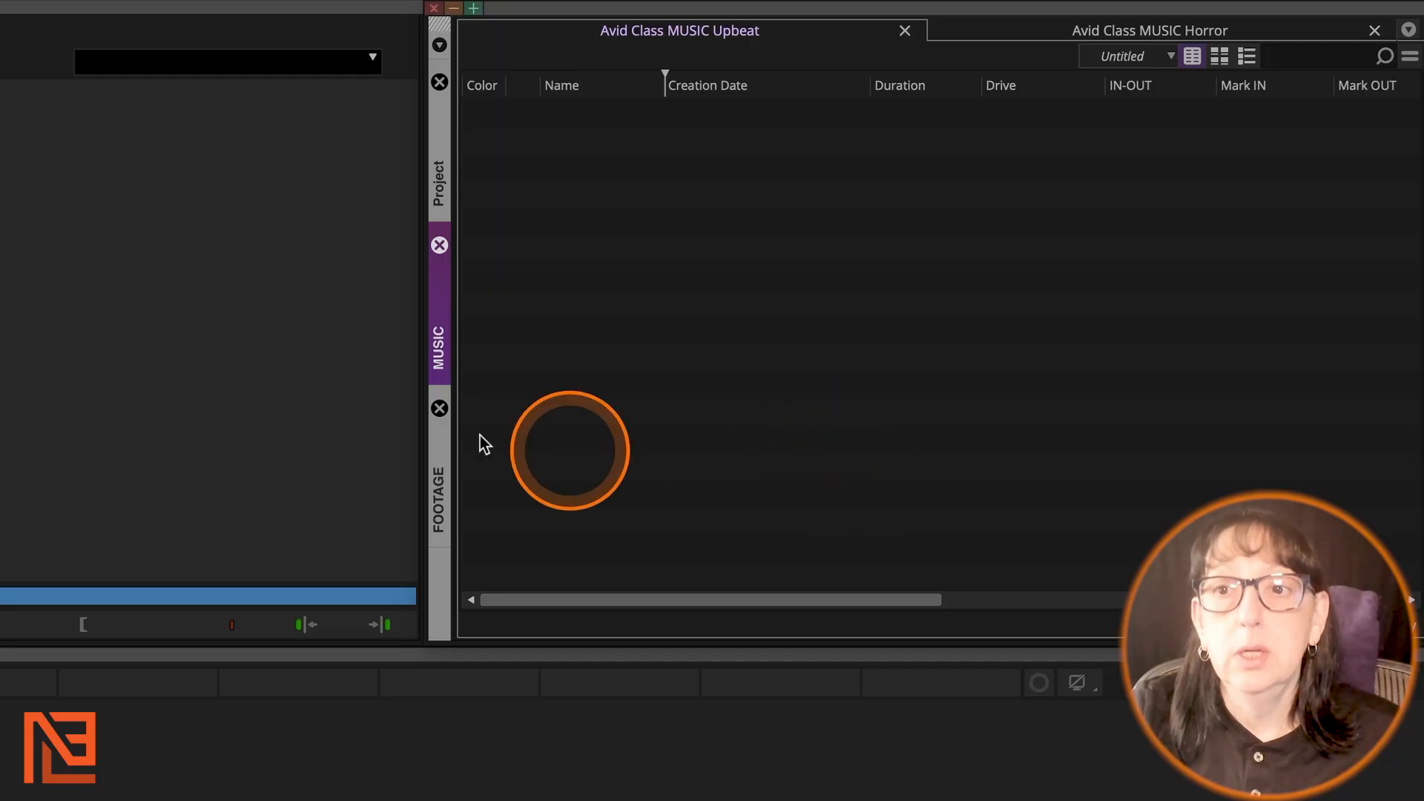
Step: Show the FOOTAGE container and view its BROLL, DRONE and INTERVIEWS bins in turn
left_click(437, 502)
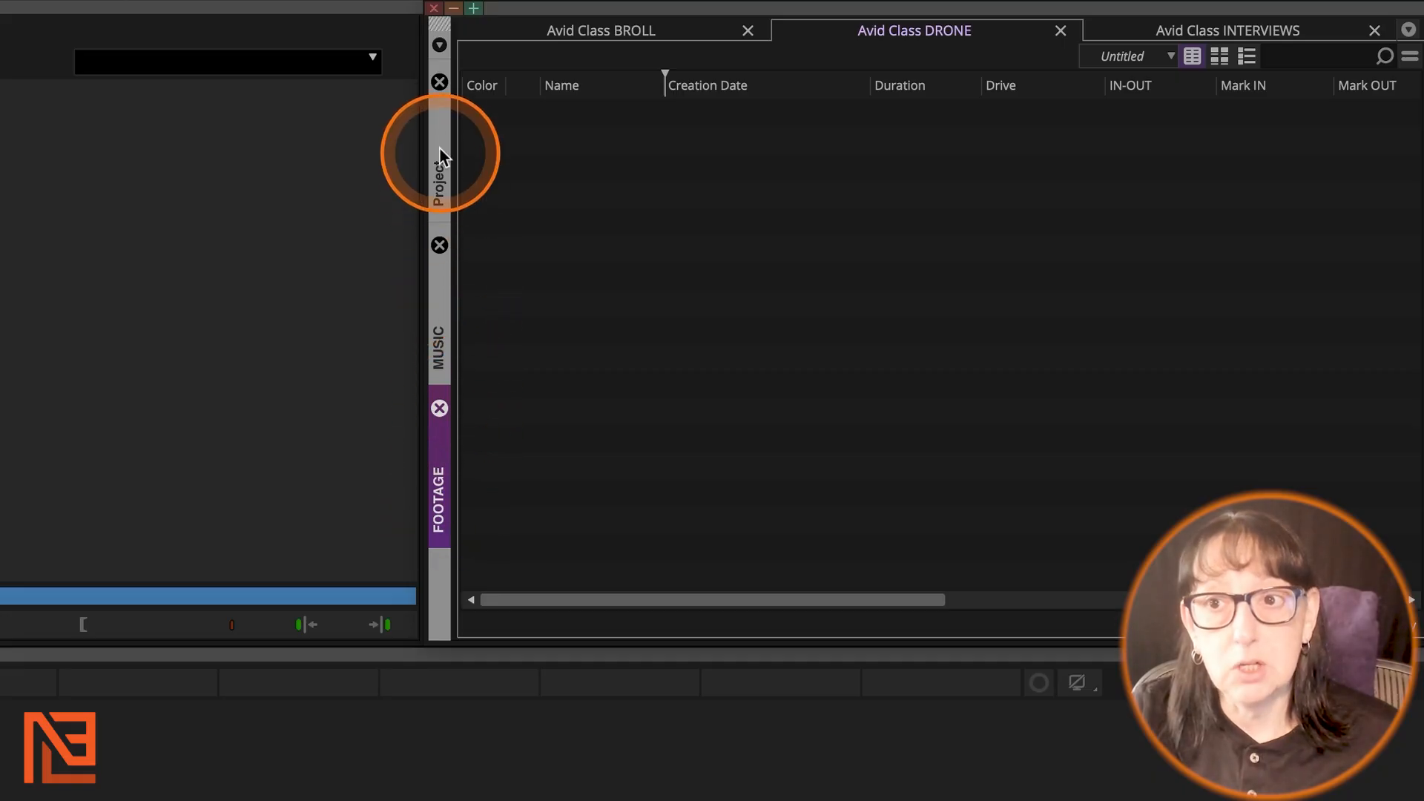
left_click(593, 31)
left_click(853, 28)
left_click(1266, 26)
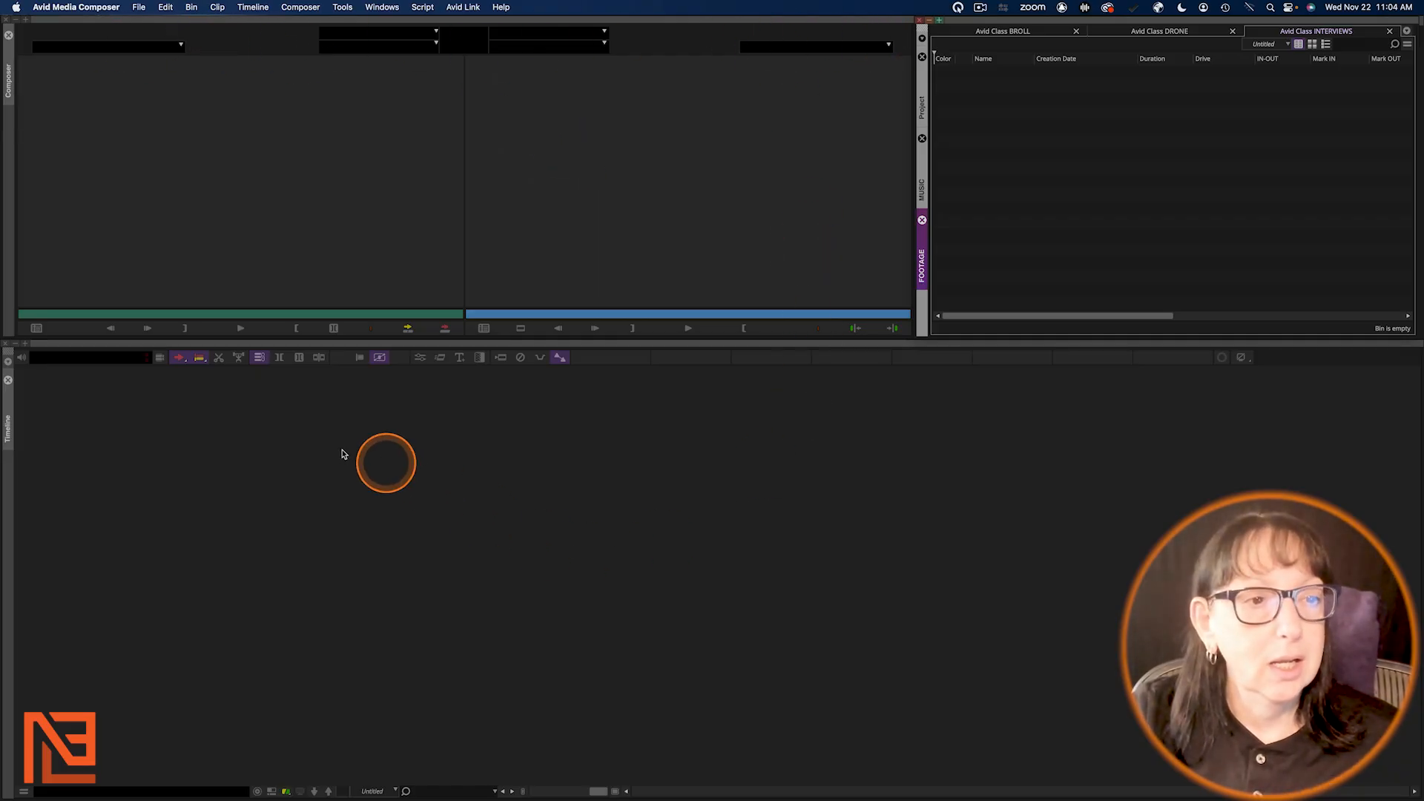
Step: Activate the Timeline window and switch to Pages
left_click(276, 451)
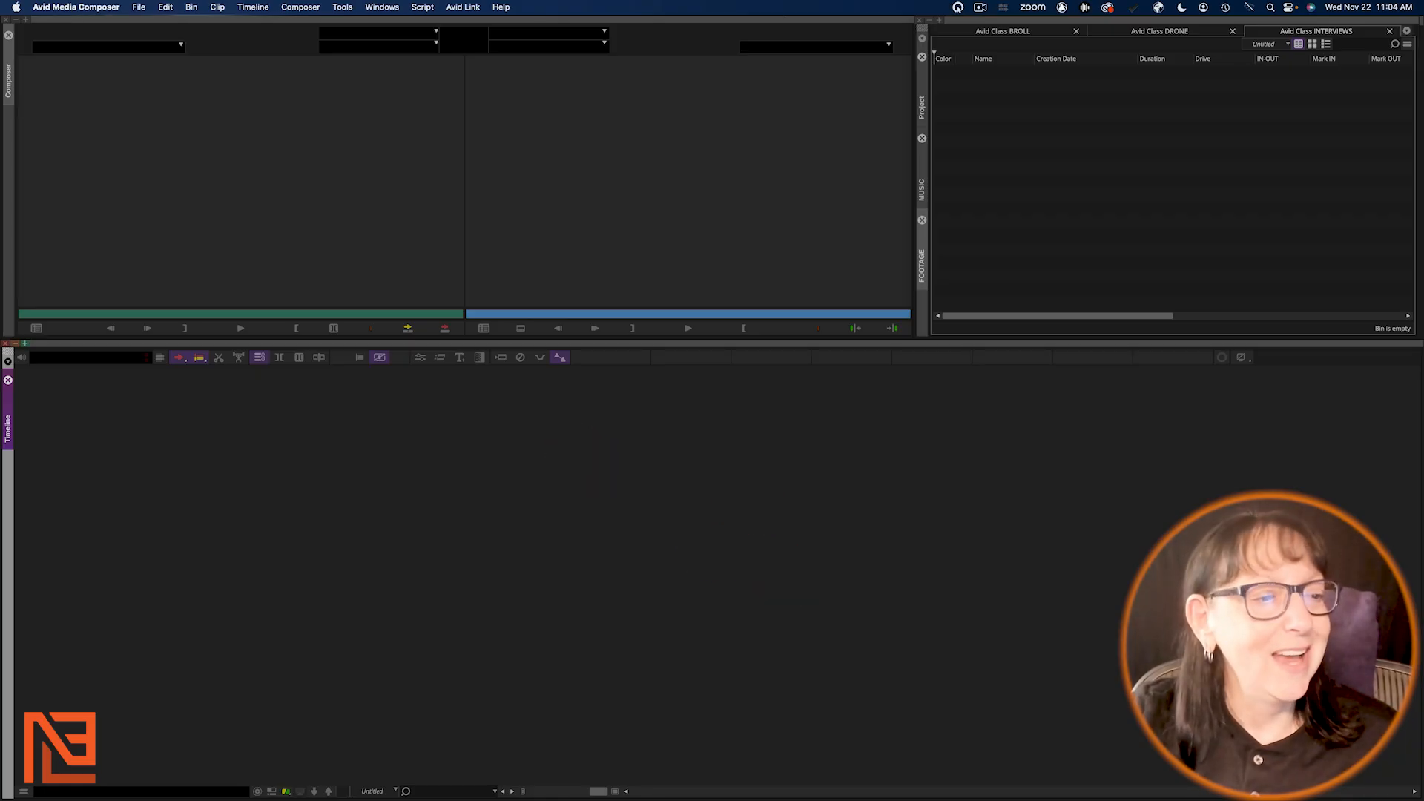
key("super+Tab")
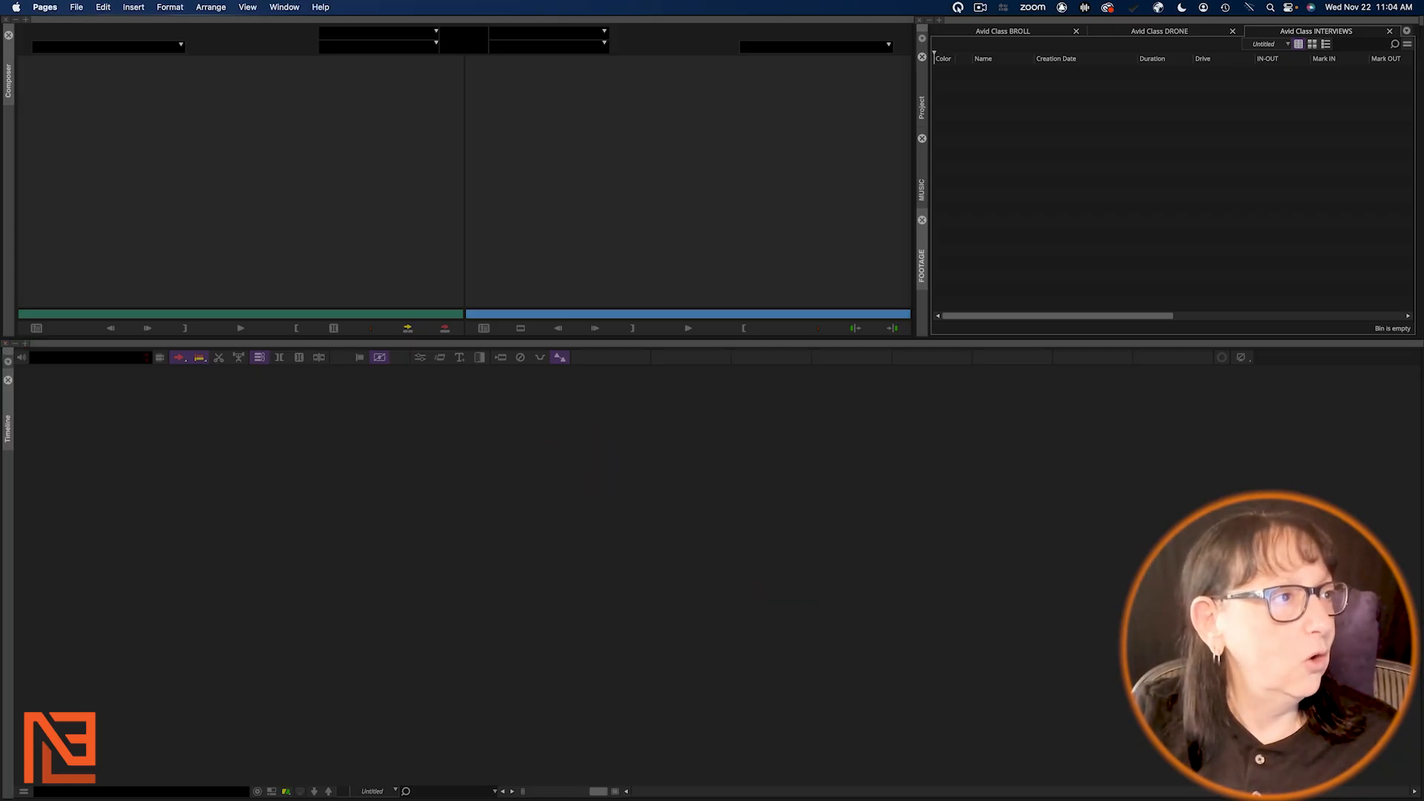